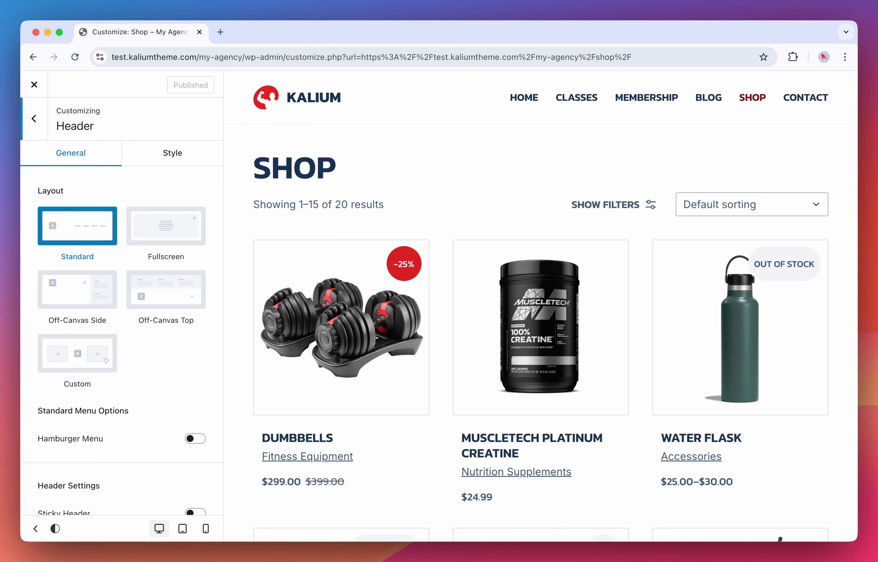
Review the header's General options for layout, header settings and other settings, and open its Style settings
{"action": "scroll", "coordinate": [122, 306], "scroll_direction": "down", "scroll_amount": 5}
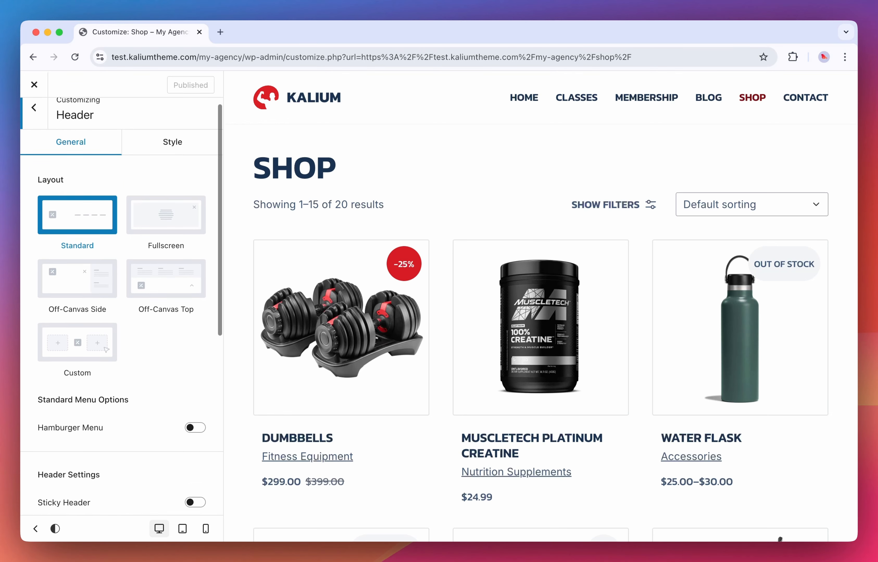
{"action": "scroll", "coordinate": [122, 306], "scroll_direction": "down", "scroll_amount": 5}
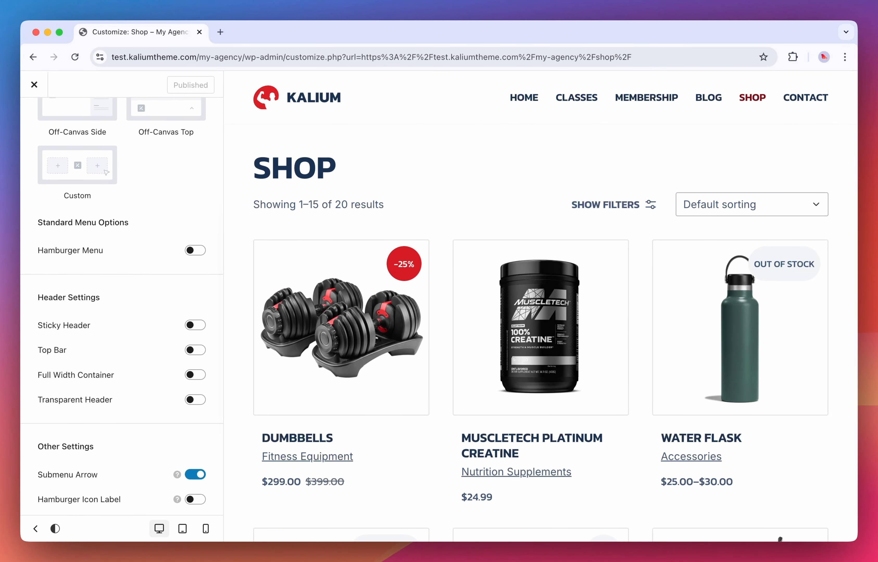
{"action": "scroll", "coordinate": [122, 306], "scroll_direction": "down", "scroll_amount": 5}
{"action": "scroll", "coordinate": [122, 306], "scroll_direction": "down", "scroll_amount": 3}
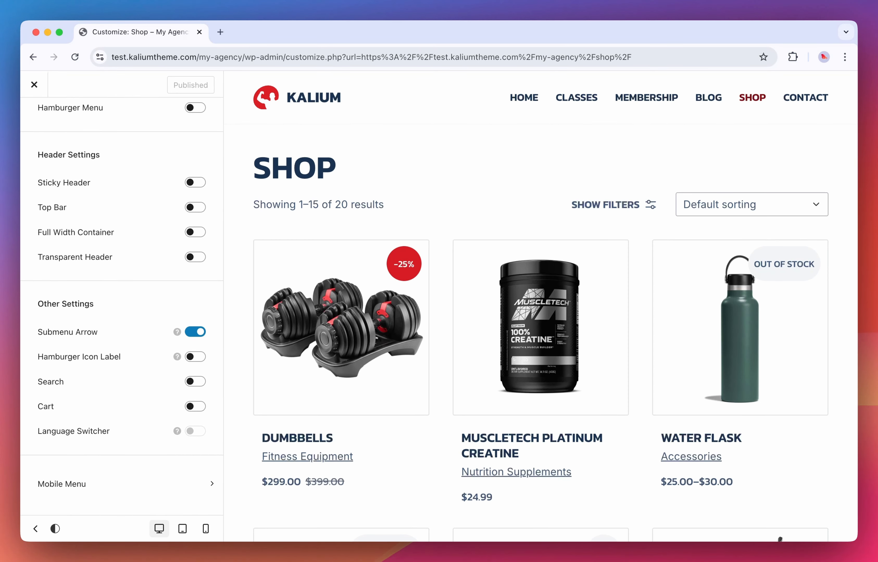
{"action": "scroll", "coordinate": [122, 302], "scroll_direction": "up", "scroll_amount": 12}
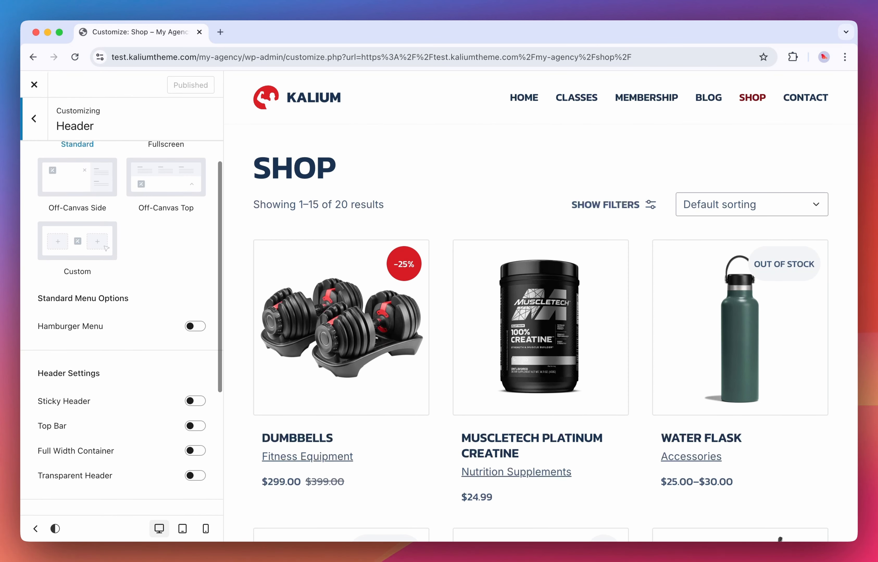
{"action": "scroll", "coordinate": [128, 343], "scroll_direction": "up", "scroll_amount": 6}
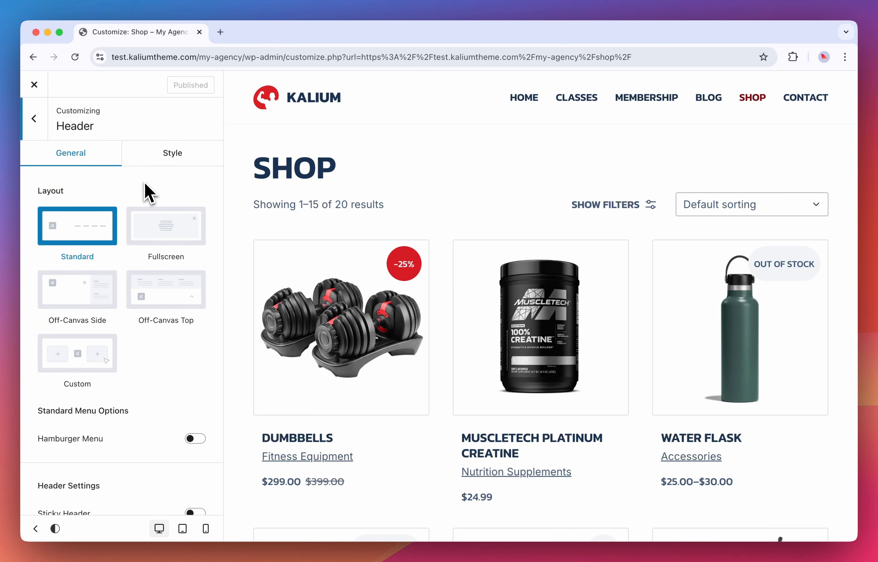
{"action": "left_click", "coordinate": [158, 163]}
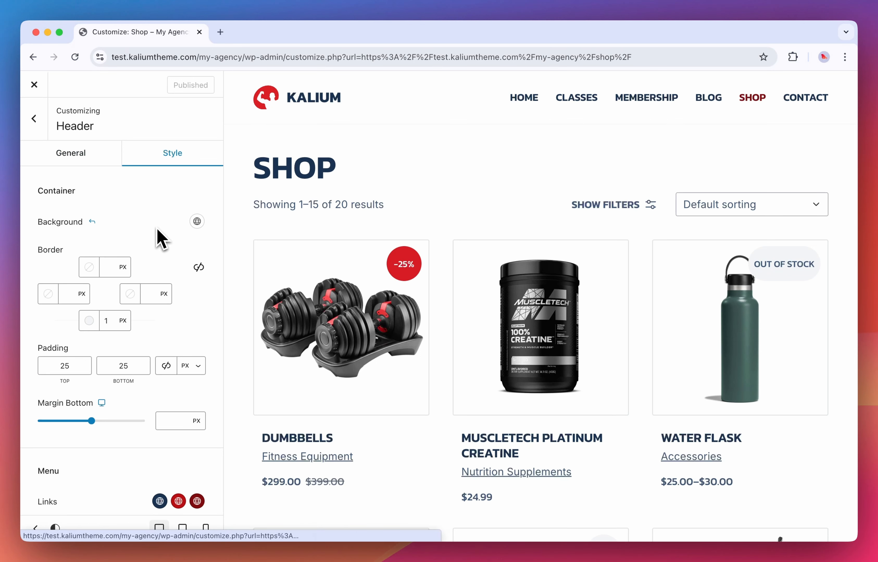
Try palette colours such as 9EA3AF, 1B3453 and F3F5F6 as the header container background, and restore white FFFFFF
{"action": "left_click", "coordinate": [198, 221]}
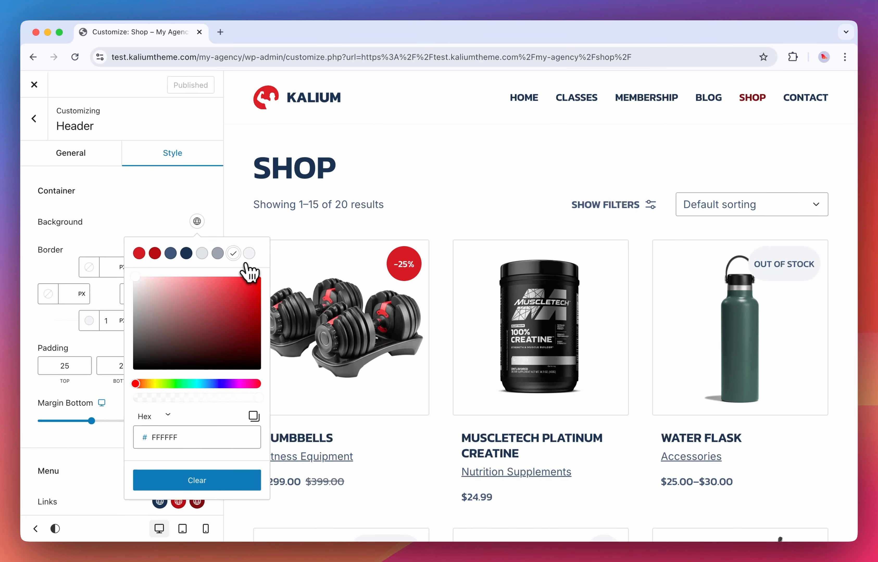
{"action": "left_click", "coordinate": [249, 254]}
{"action": "left_click", "coordinate": [217, 254]}
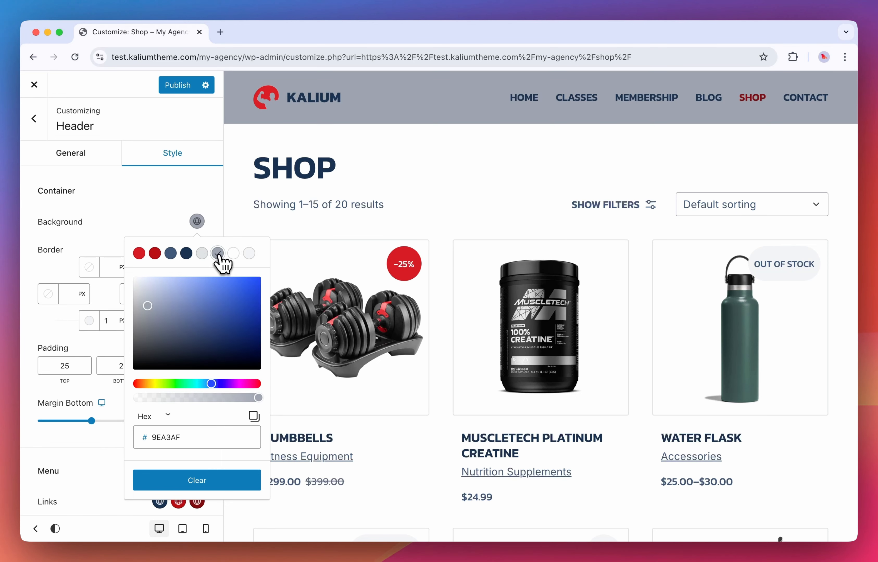
{"action": "left_click", "coordinate": [204, 255]}
{"action": "left_click", "coordinate": [187, 253]}
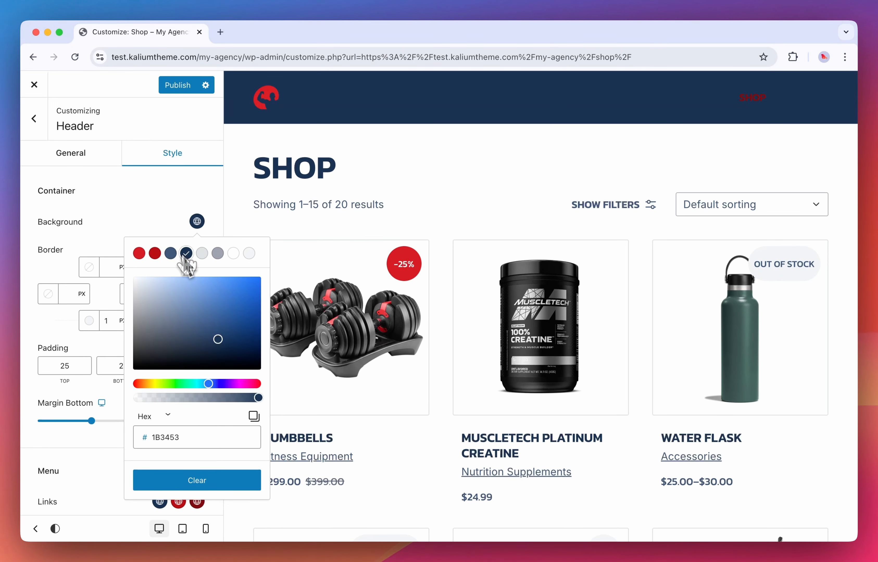
{"action": "left_click", "coordinate": [170, 254]}
{"action": "left_click", "coordinate": [249, 254]}
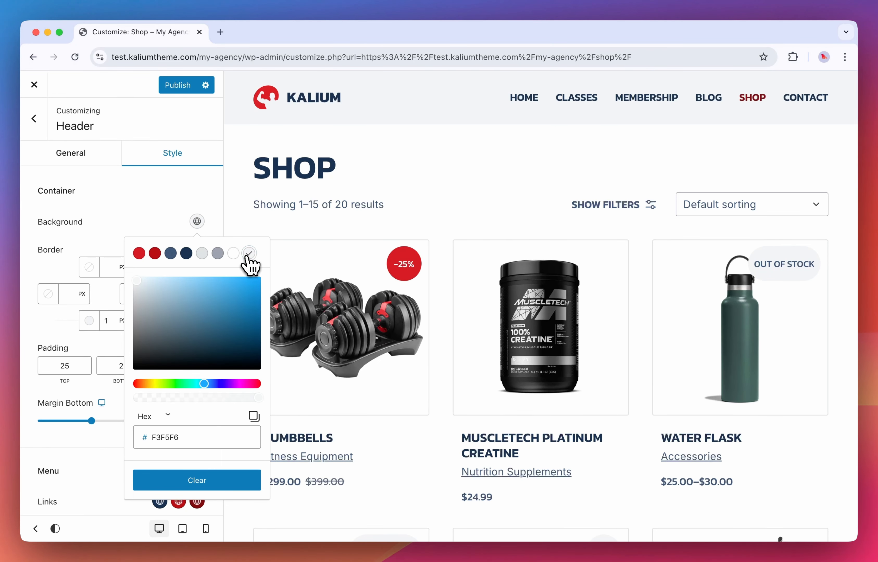
{"action": "left_click", "coordinate": [234, 254]}
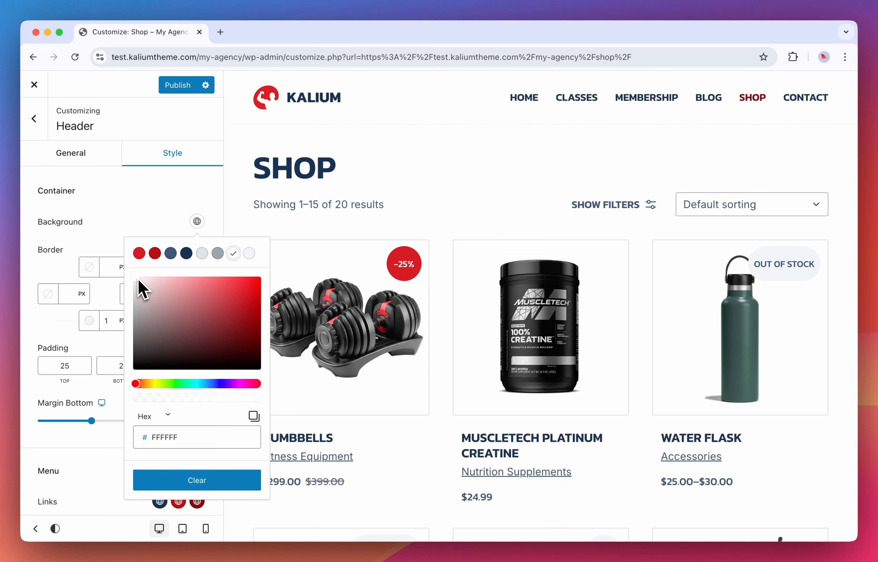
Try the custom pale pink F7E2E2 as the header container background and return it to the white palette colour
{"action": "left_click_drag", "start_coordinate": [138, 282], "coordinate": [148, 284]}
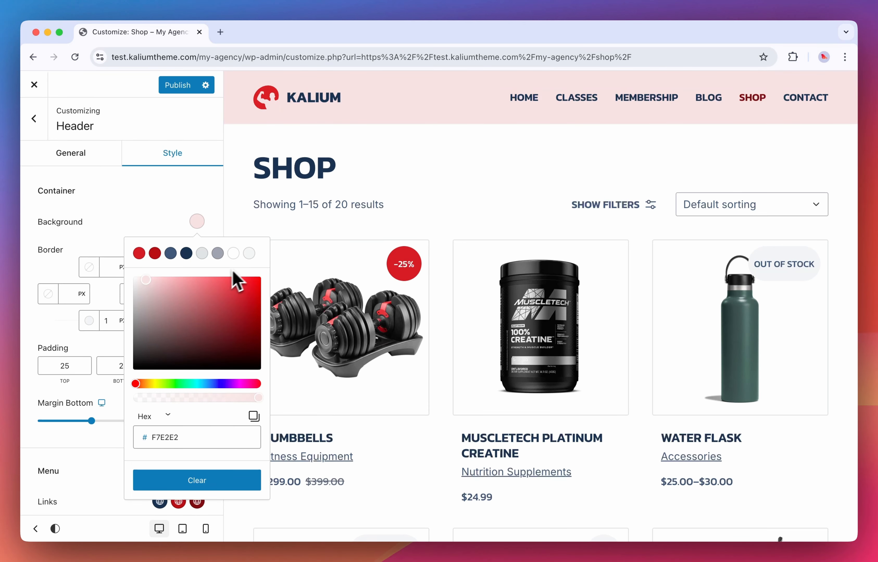
{"action": "left_click", "coordinate": [233, 253]}
{"action": "left_click", "coordinate": [188, 207]}
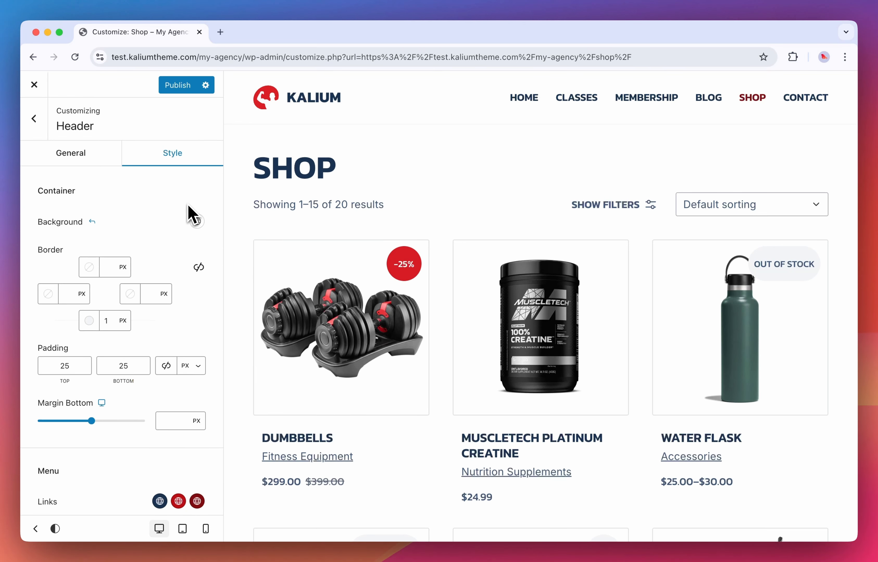
Try a thicker bottom border on the header container and return its width to 1 px
{"action": "left_click", "coordinate": [102, 266]}
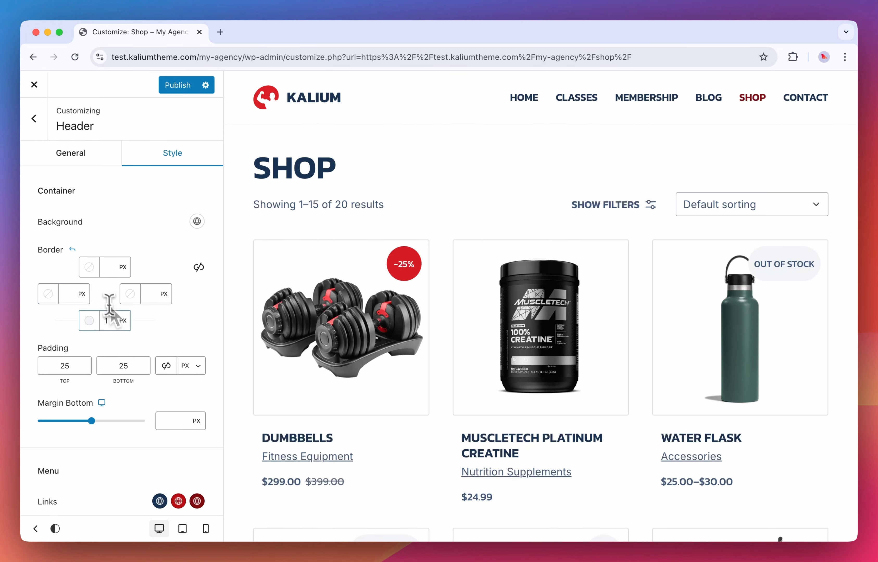
{"action": "left_click", "coordinate": [110, 319]}
{"action": "type", "text": "4"}
{"action": "key", "text": "Down"}
{"action": "key", "text": "Down"}
{"action": "key", "text": "Down"}
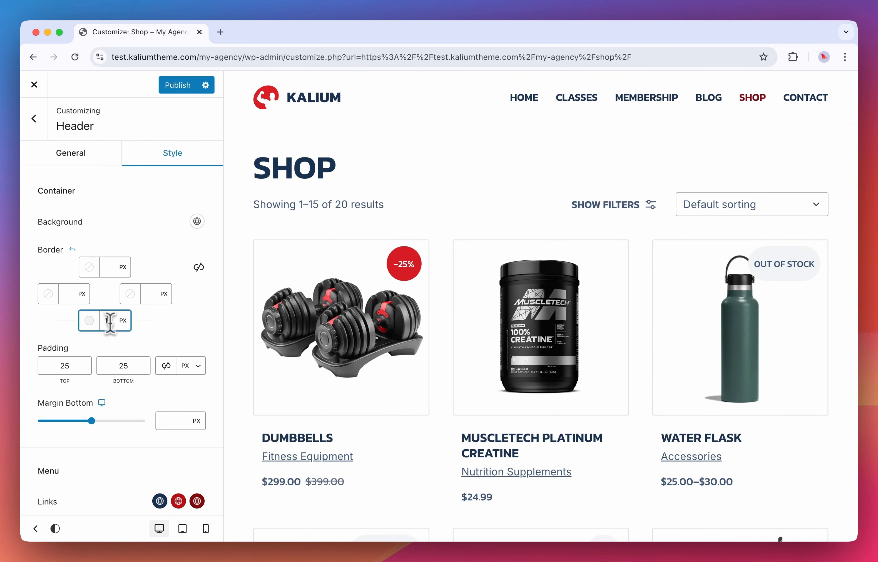
Give the header container's bottom border a dashed style and a width of 6 px
{"action": "left_click", "coordinate": [97, 329]}
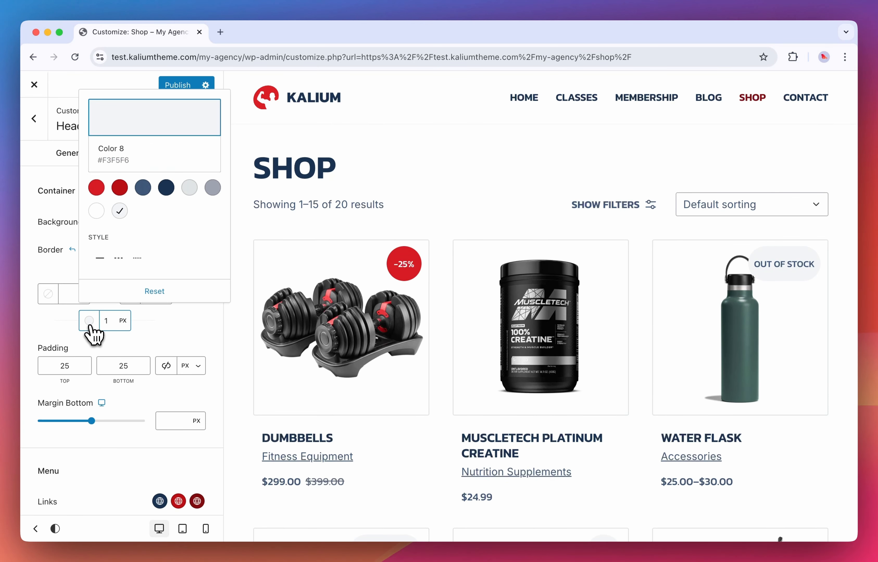
{"action": "left_click", "coordinate": [120, 263]}
{"action": "left_click", "coordinate": [123, 321]}
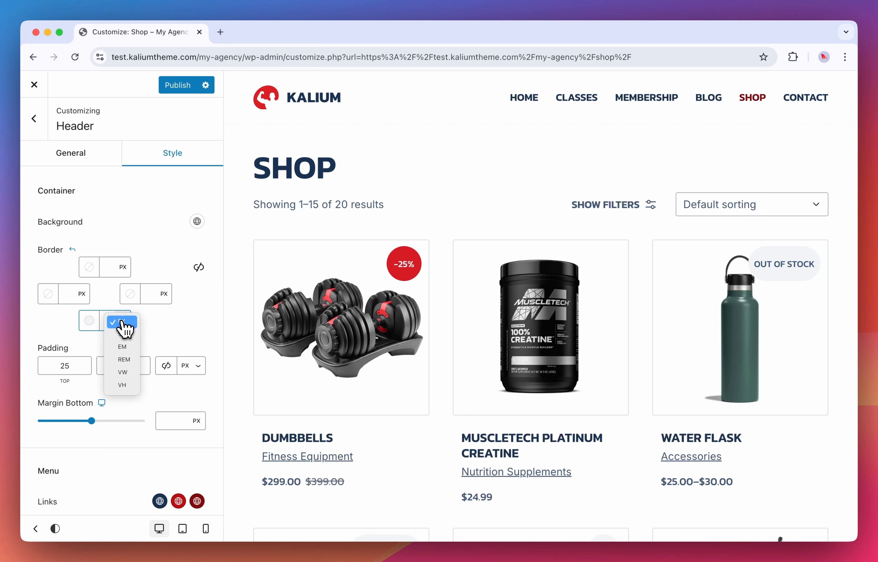
{"action": "left_click", "coordinate": [103, 313]}
{"action": "key", "text": "Up"}
{"action": "key", "text": "Up"}
{"action": "key", "text": "Up"}
{"action": "key", "text": "Up"}
{"action": "key", "text": "Up"}
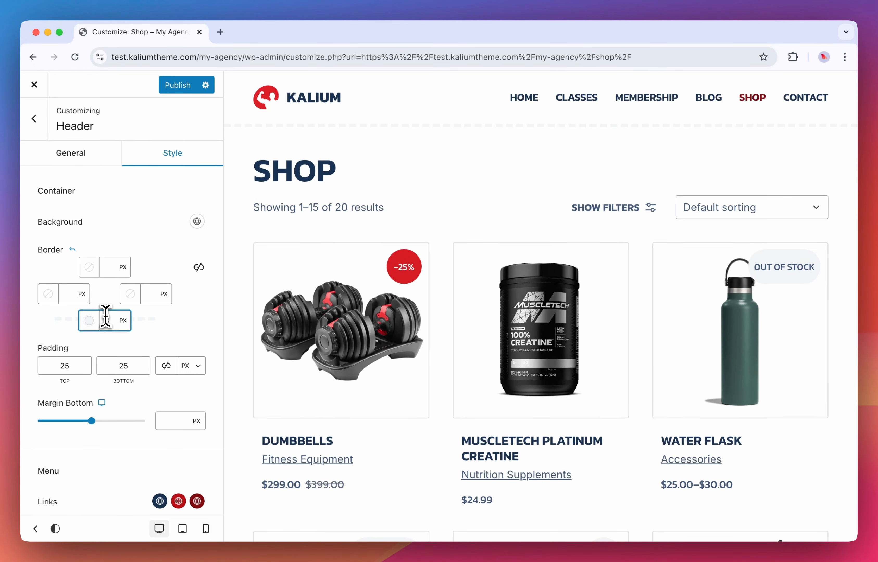
{"action": "left_click", "coordinate": [123, 321]}
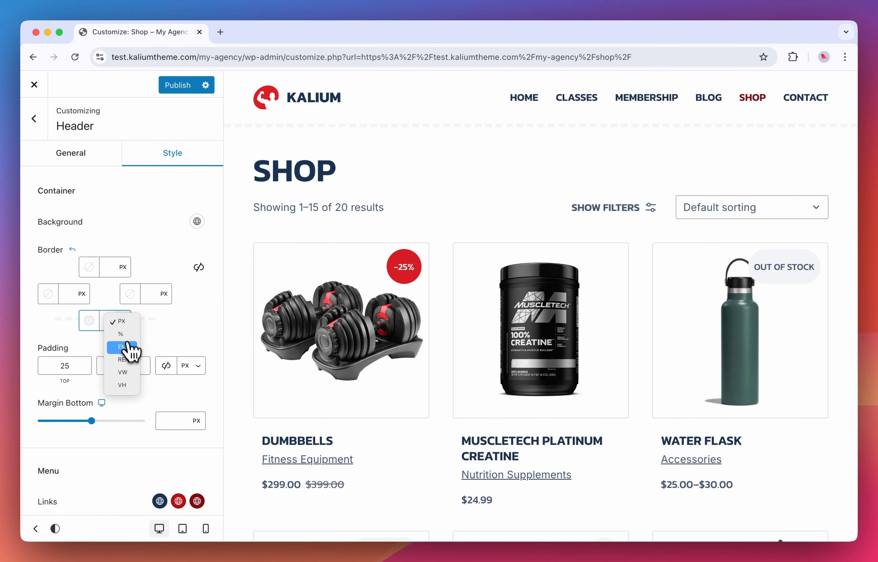
{"action": "left_click", "coordinate": [172, 326]}
Restore the header container's bottom border to 1 px with a solid line style
{"action": "left_click", "coordinate": [115, 322]}
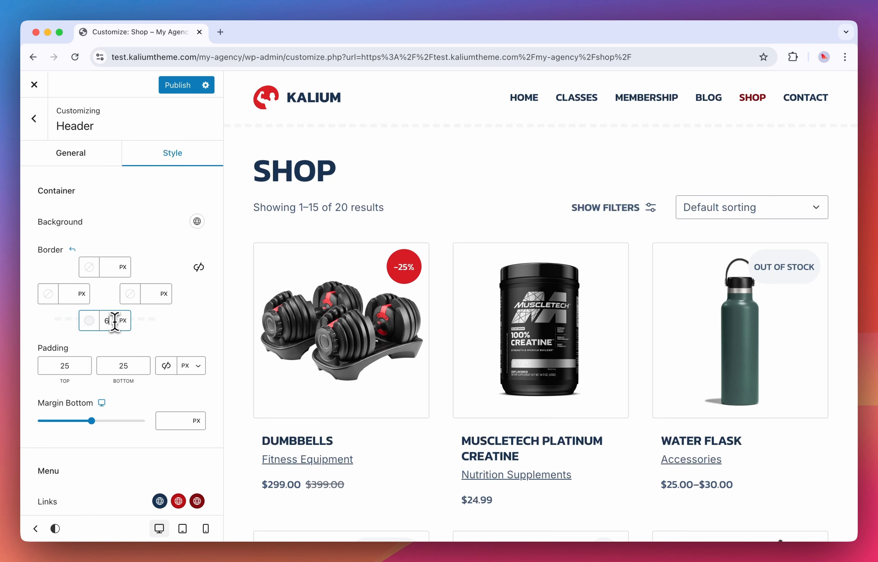
{"action": "type", "text": "1"}
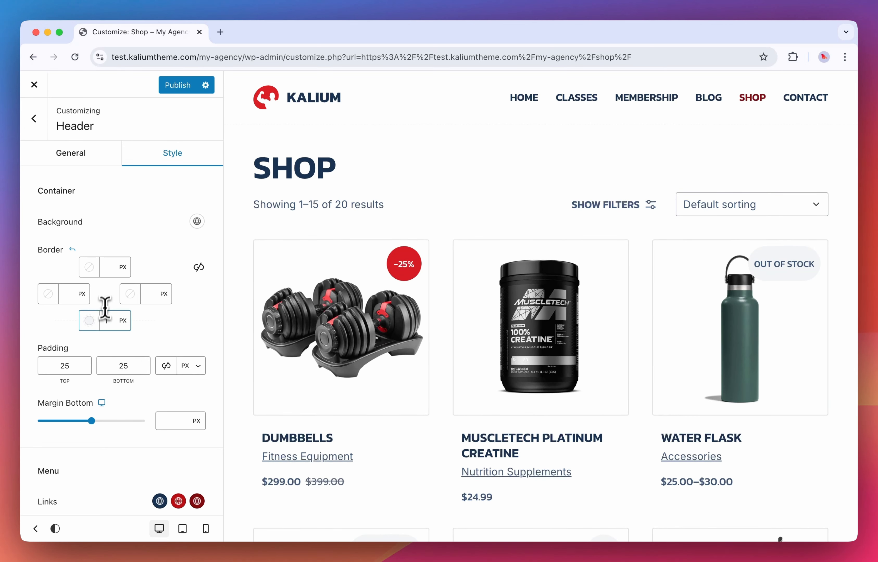
{"action": "left_click", "coordinate": [97, 322]}
{"action": "left_click", "coordinate": [100, 258]}
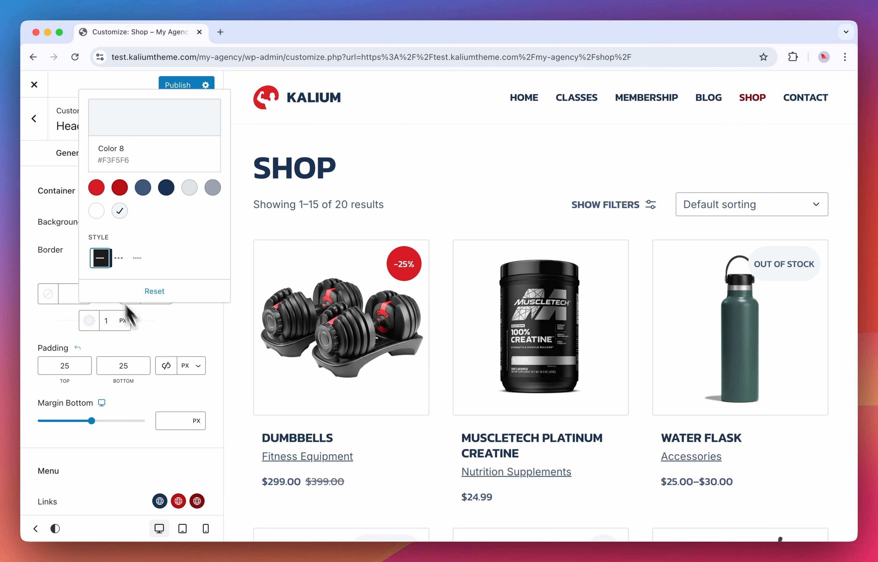
{"action": "left_click", "coordinate": [181, 344]}
Increase the header container's bottom padding to 35 px, 45 px and finally 55 px
{"action": "double_click", "coordinate": [66, 365]}
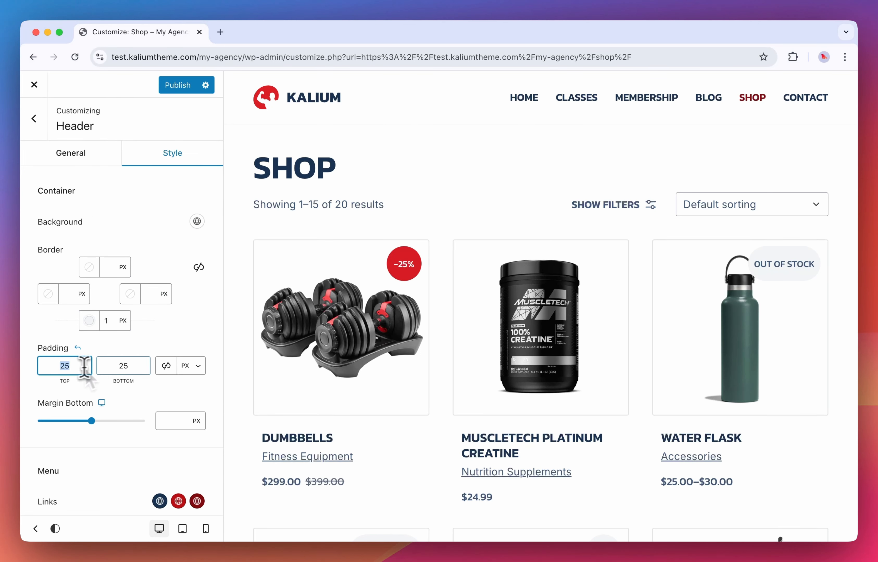
{"action": "double_click", "coordinate": [137, 367]}
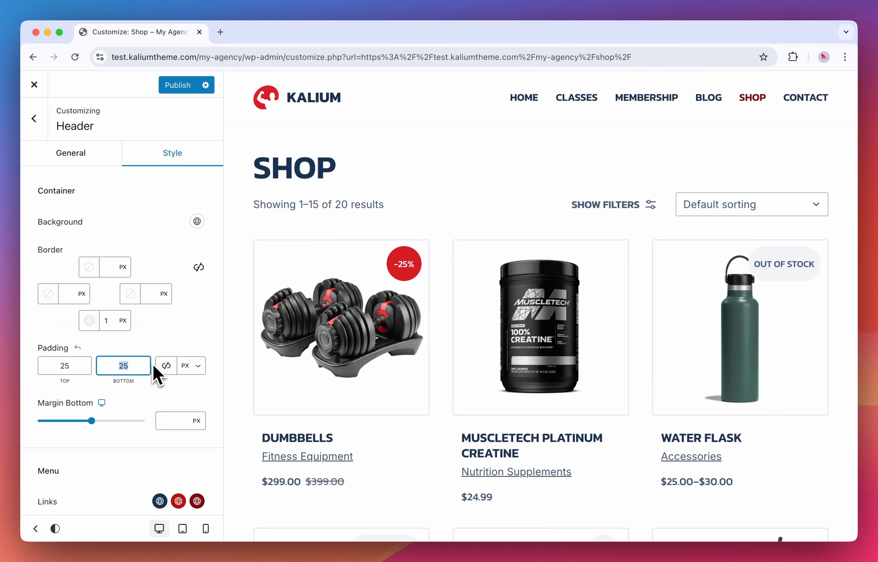
{"action": "type", "text": "35"}
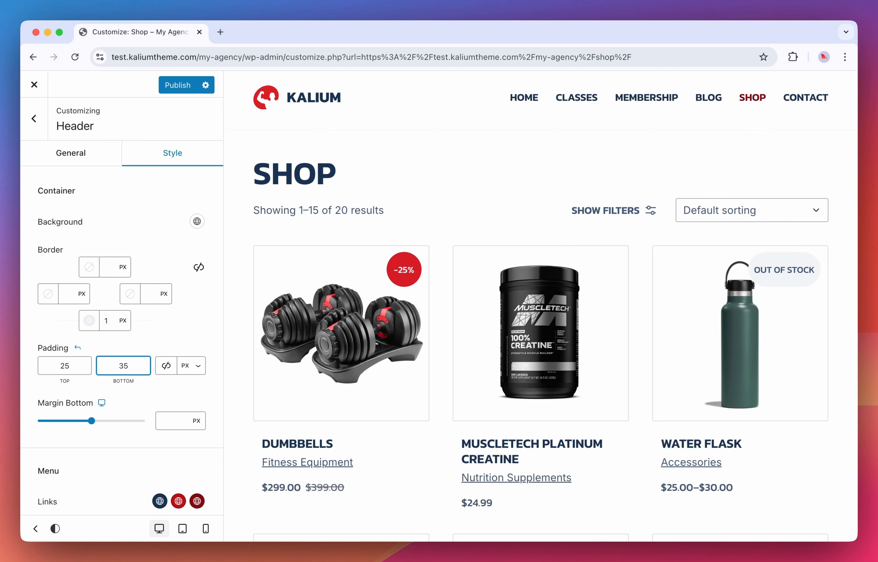
{"action": "key", "text": "shift+Up"}
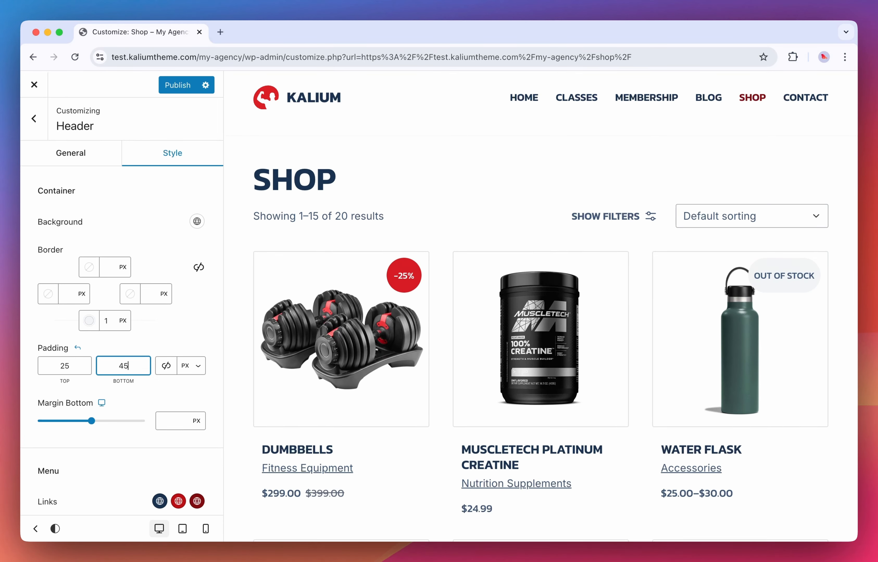
{"action": "key", "text": "shift+Up"}
Link the header's top and bottom padding, try 35 px, and set both to 25 px
{"action": "double_click", "coordinate": [57, 366]}
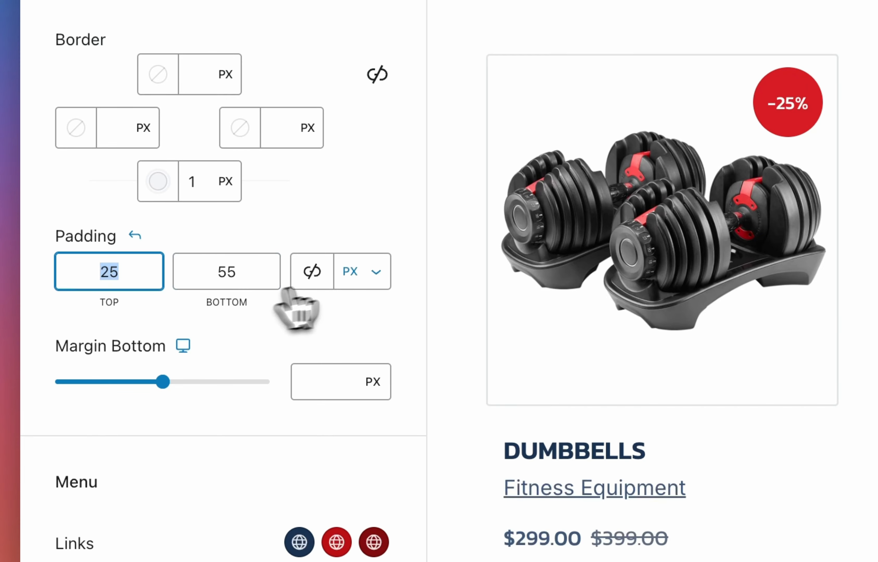
{"action": "left_click", "coordinate": [317, 282]}
{"action": "double_click", "coordinate": [292, 273]}
{"action": "type", "text": "35"}
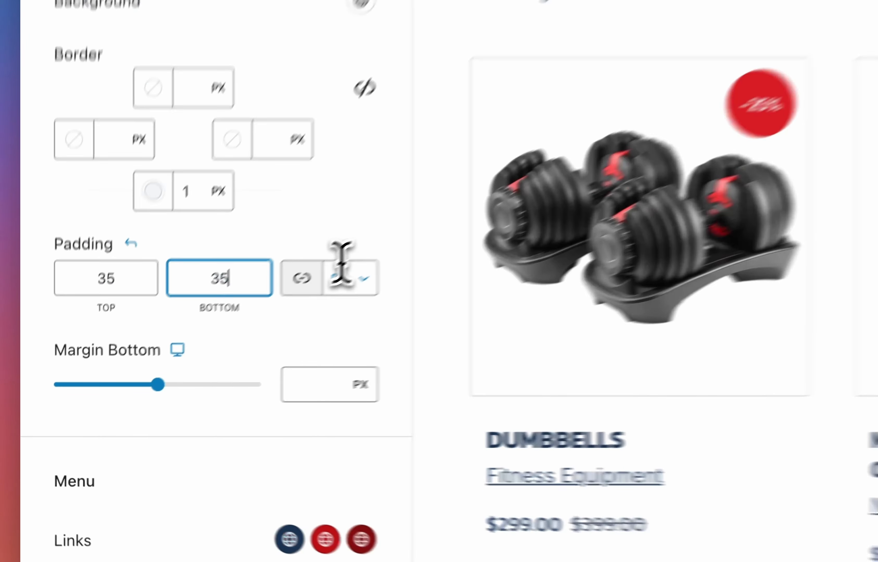
{"action": "key", "text": "BackSpace"}
{"action": "key", "text": "BackSpace"}
{"action": "type", "text": "25"}
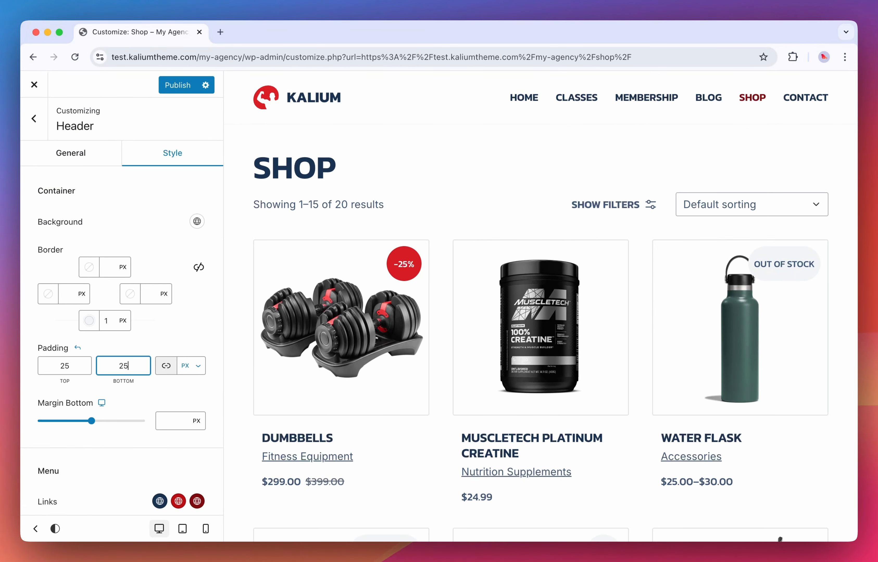
{"action": "left_click", "coordinate": [161, 393]}
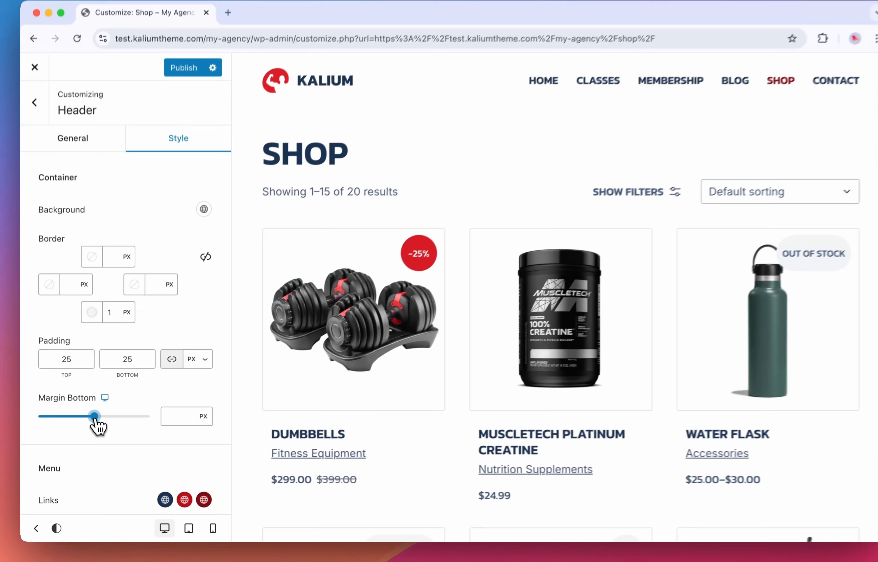
Try a bottom margin of 106 px under the header and reset the margin to its default
{"action": "left_click_drag", "start_coordinate": [162, 311], "coordinate": [170, 311]}
{"action": "mouse_move", "coordinate": [96, 429]}
{"action": "left_mouse_down"}
{"action": "mouse_move", "coordinate": [148, 432]}
{"action": "mouse_move", "coordinate": [41, 431]}
{"action": "mouse_move", "coordinate": [94, 429]}
{"action": "left_mouse_up"}
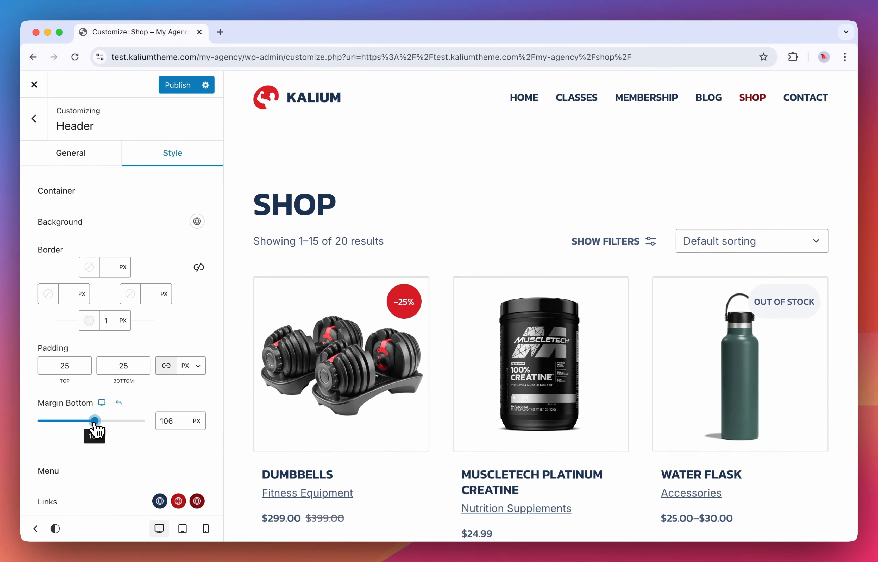
{"action": "left_click", "coordinate": [118, 404]}
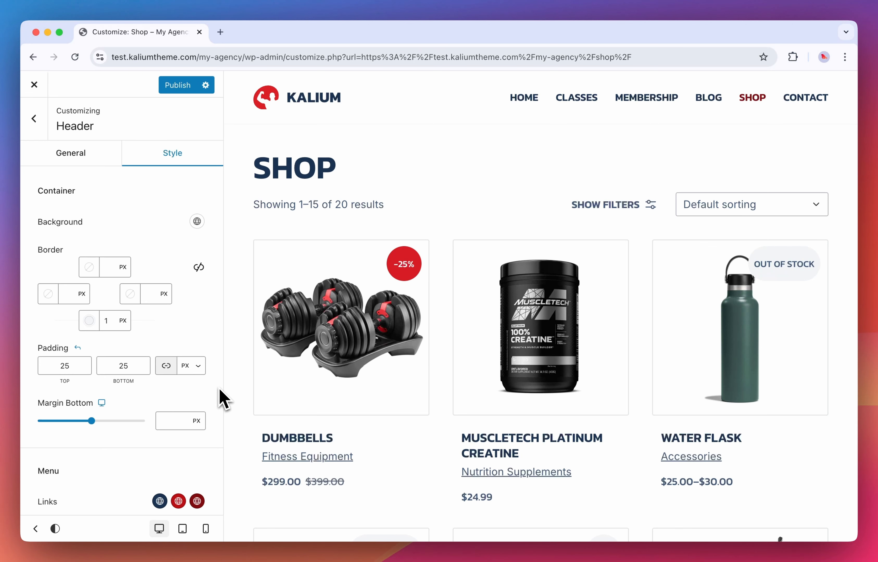
Set the header menu links' normal colour to red D71E25 and their hover colour to navy 1B3453
{"action": "scroll", "coordinate": [219, 388], "scroll_direction": "down", "scroll_amount": 5}
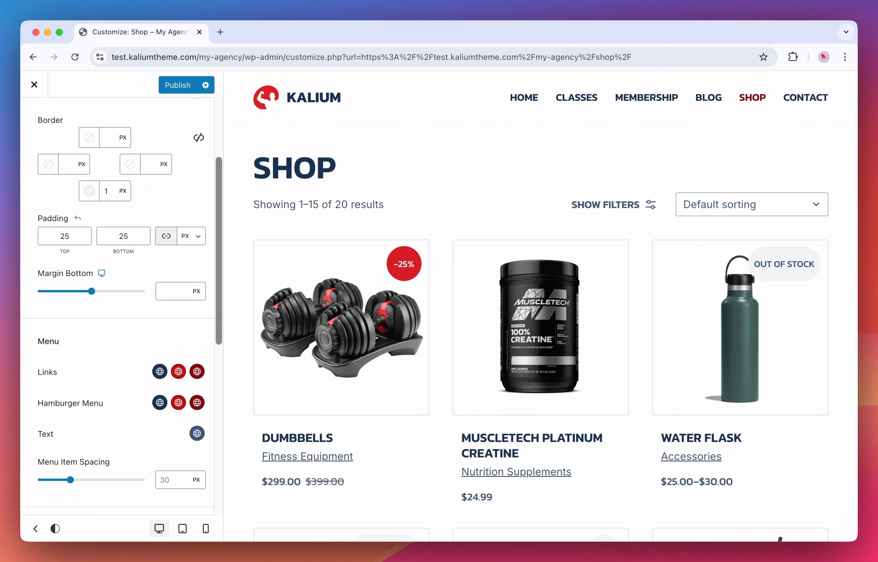
{"action": "scroll", "coordinate": [122, 306], "scroll_direction": "down", "scroll_amount": 2}
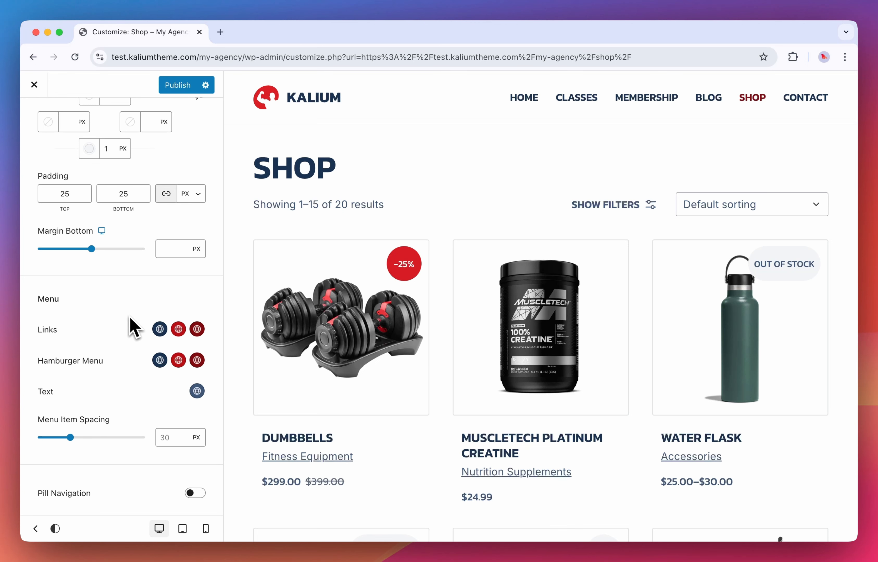
{"action": "left_click", "coordinate": [160, 330]}
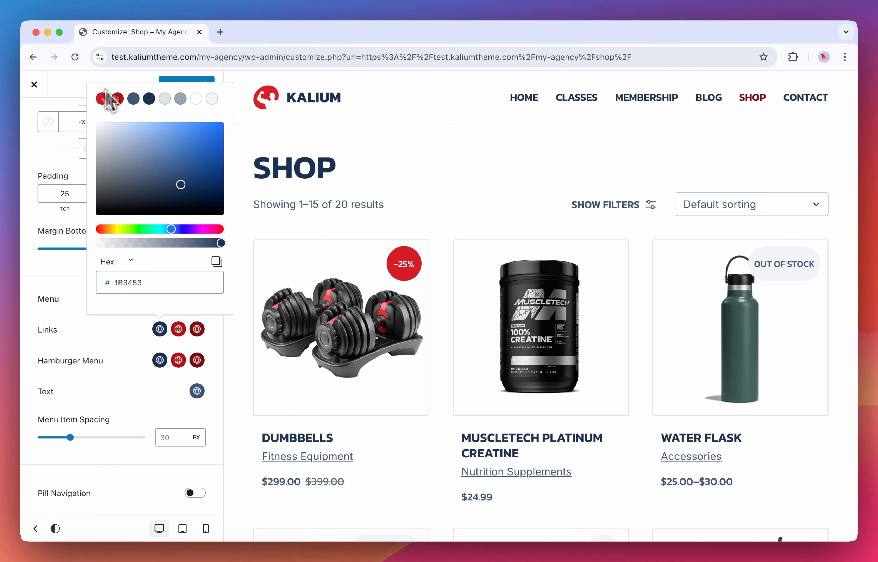
{"action": "left_click", "coordinate": [102, 99]}
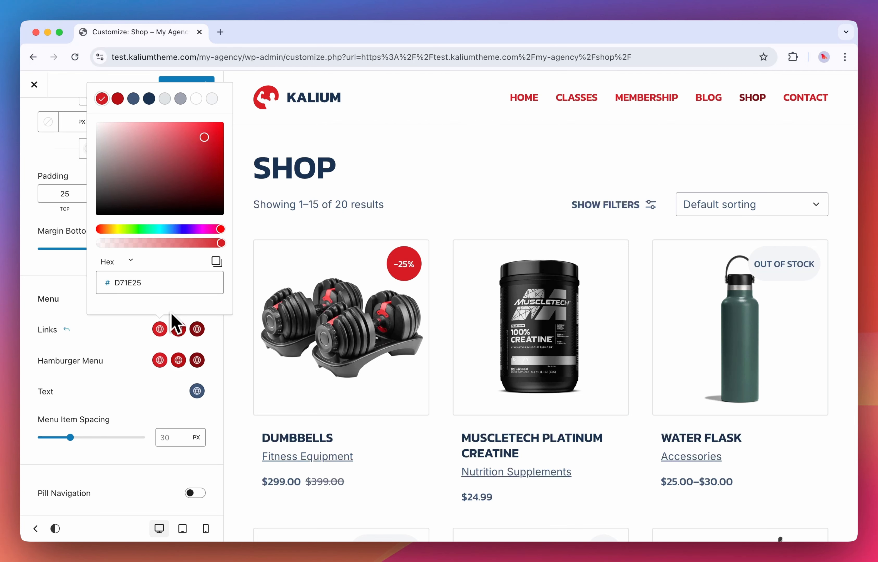
{"action": "left_click", "coordinate": [177, 330]}
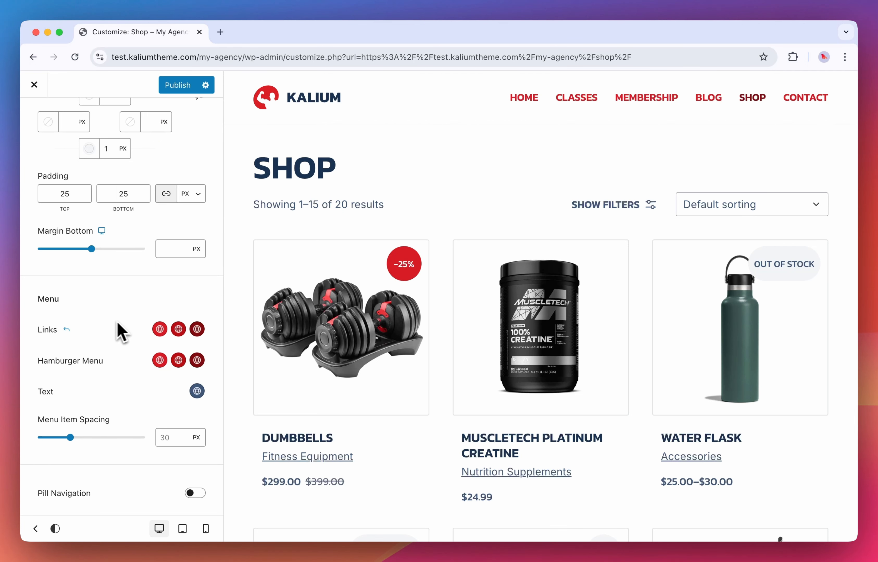
{"action": "left_click", "coordinate": [178, 329]}
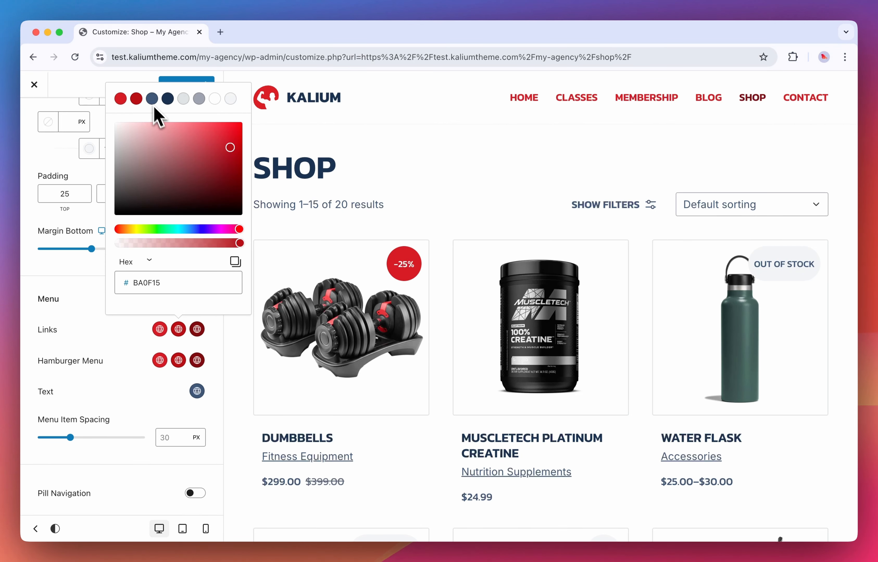
{"action": "left_click", "coordinate": [167, 100]}
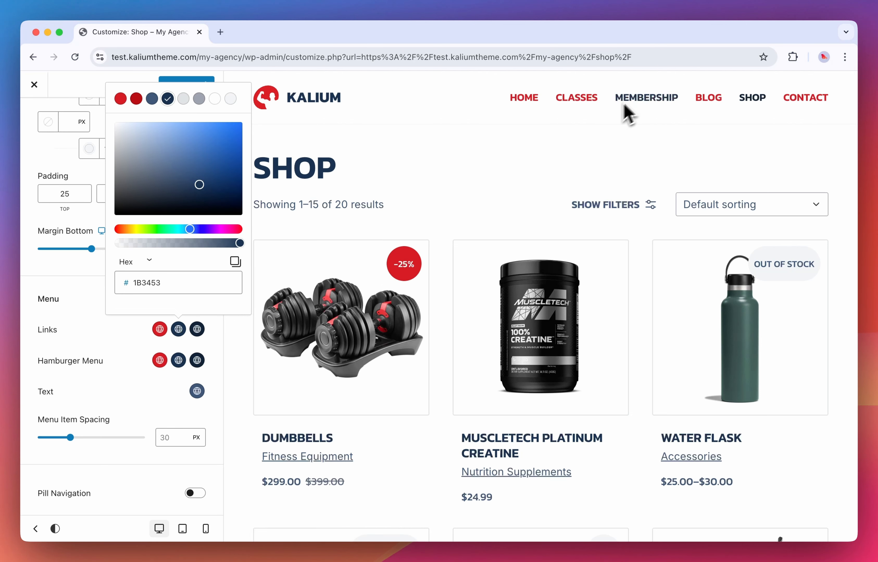
Try green 208105 as the active menu link colour and reset all the link colours to their defaults
{"action": "left_click", "coordinate": [203, 329]}
{"action": "left_click_drag", "start_coordinate": [209, 229], "coordinate": [184, 230]}
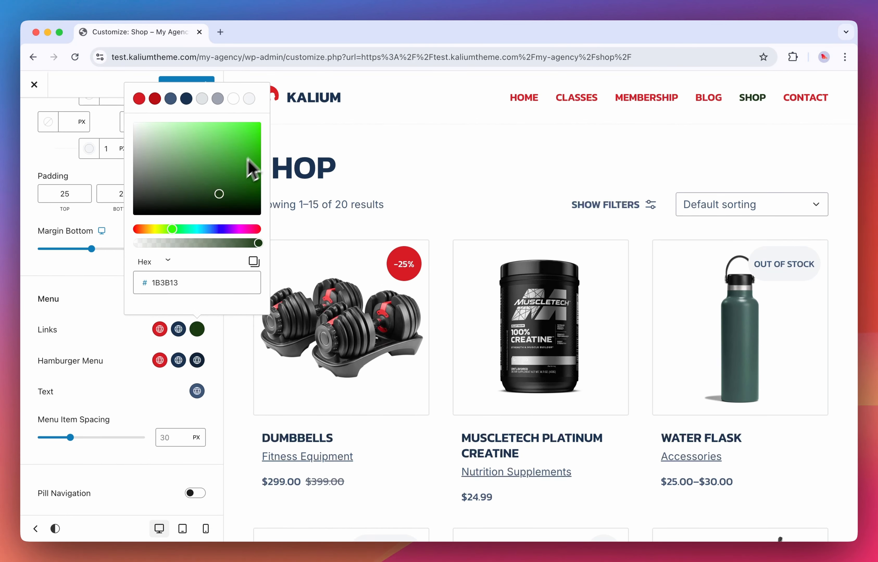
{"action": "left_click", "coordinate": [253, 168]}
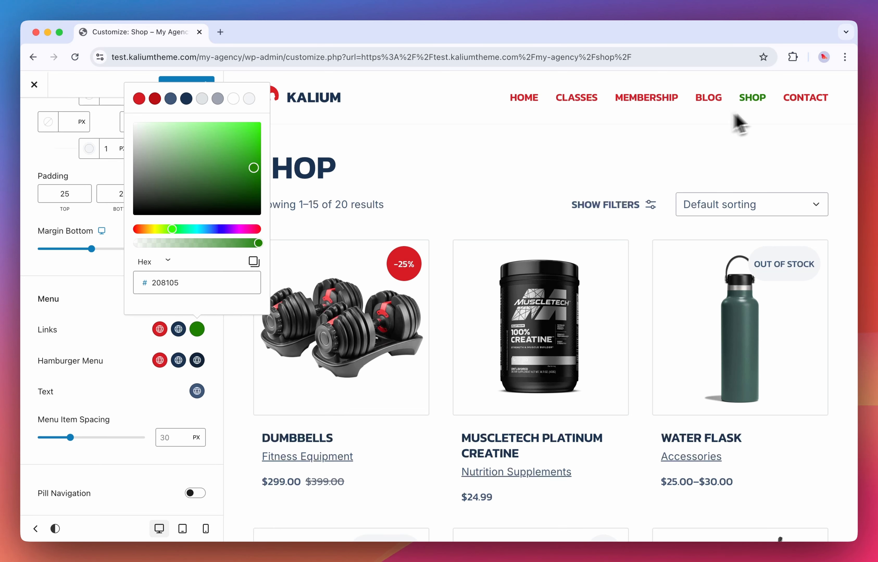
{"action": "left_click", "coordinate": [92, 331]}
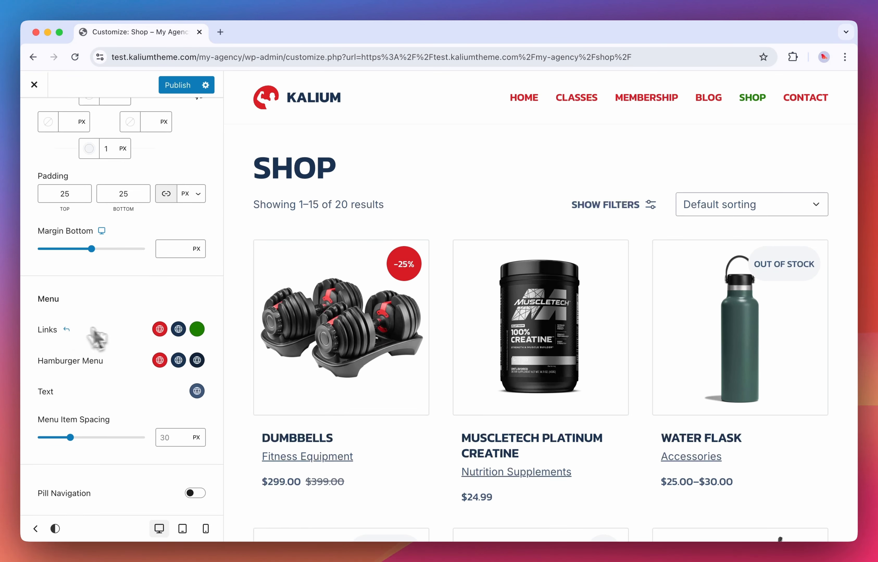
{"action": "left_click", "coordinate": [66, 330]}
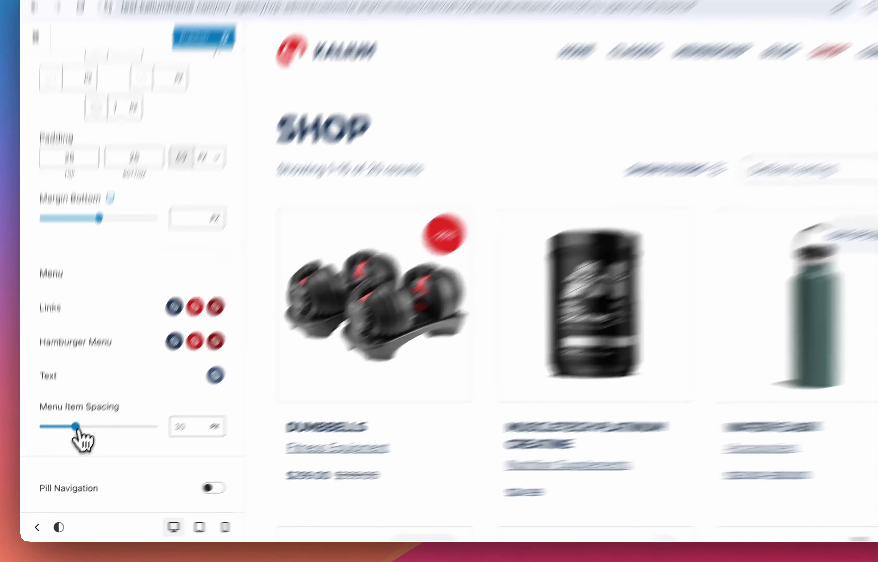
Try a menu item spacing of 43 px and reset the spacing to its default
{"action": "left_click_drag", "start_coordinate": [70, 437], "coordinate": [73, 439]}
{"action": "mouse_move", "coordinate": [125, 338]}
{"action": "left_mouse_down"}
{"action": "mouse_move", "coordinate": [195, 339]}
{"action": "mouse_move", "coordinate": [58, 343]}
{"action": "mouse_move", "coordinate": [141, 344]}
{"action": "left_mouse_up"}
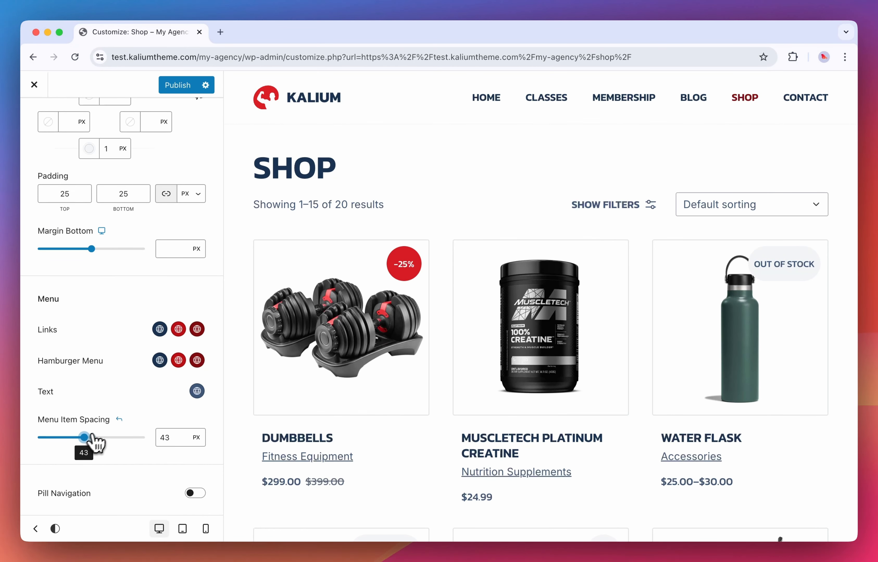
{"action": "left_click", "coordinate": [119, 420]}
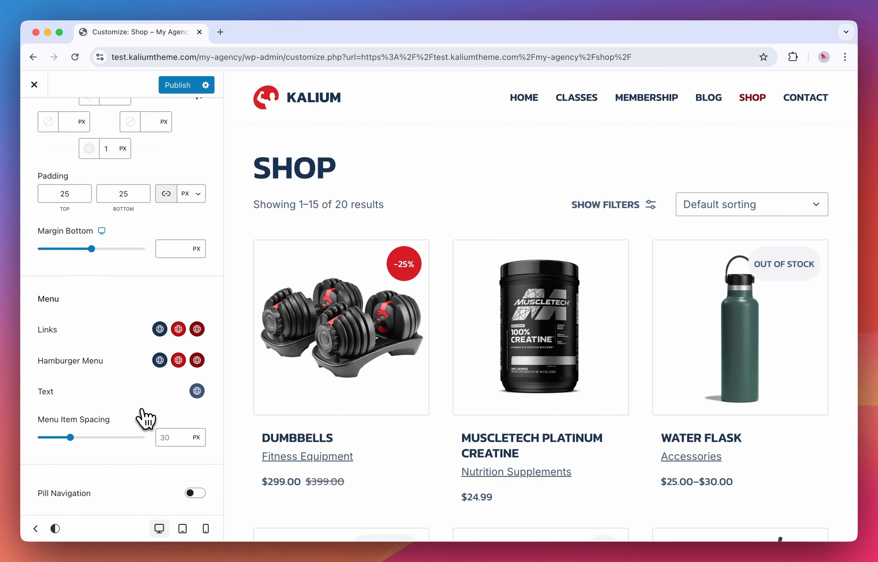
Enable the hamburger menu for the Standard header layout
{"action": "scroll", "coordinate": [93, 363], "scroll_direction": "up", "scroll_amount": 1}
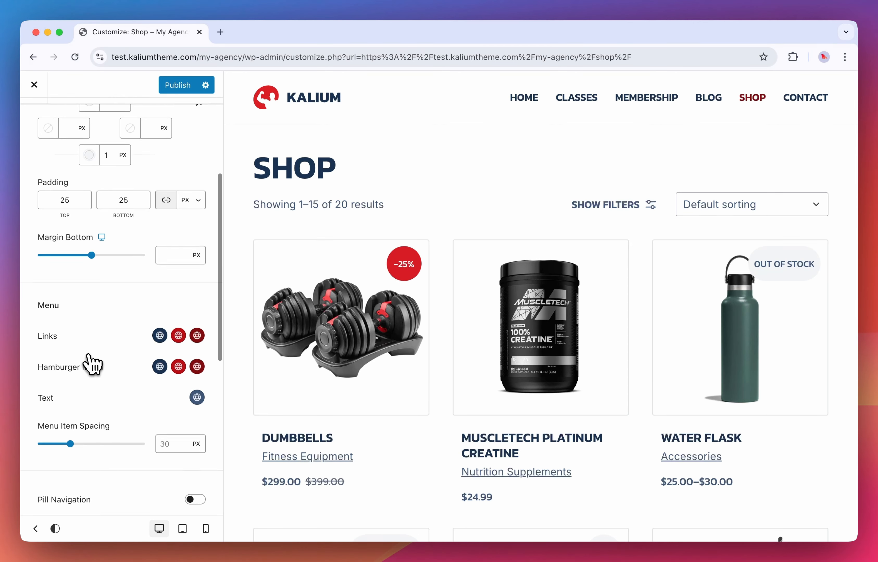
{"action": "scroll", "coordinate": [93, 363], "scroll_direction": "up", "scroll_amount": 5}
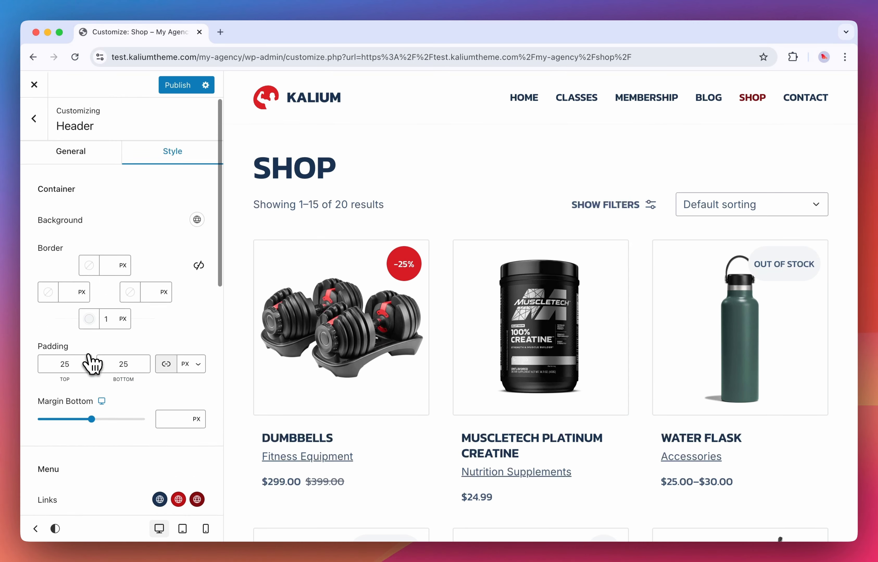
{"action": "left_click", "coordinate": [84, 158]}
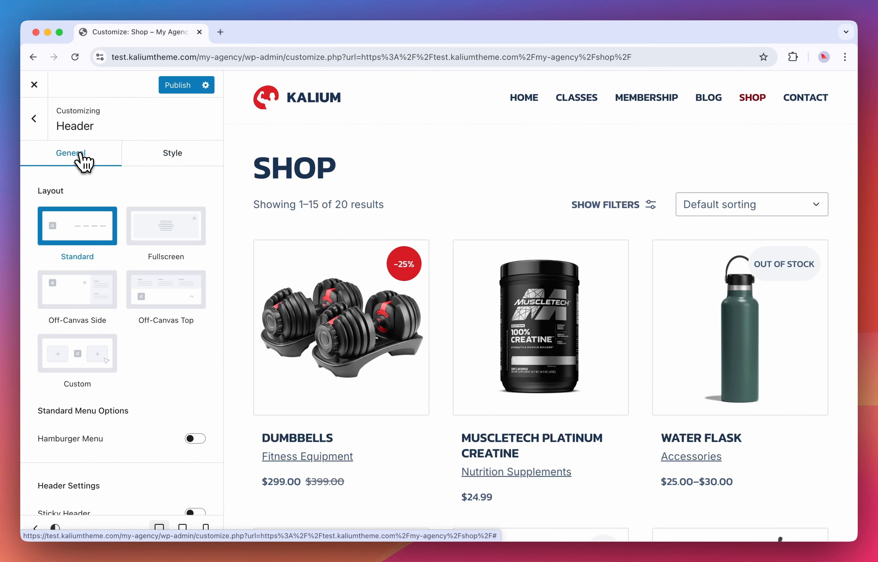
{"action": "left_click", "coordinate": [195, 439]}
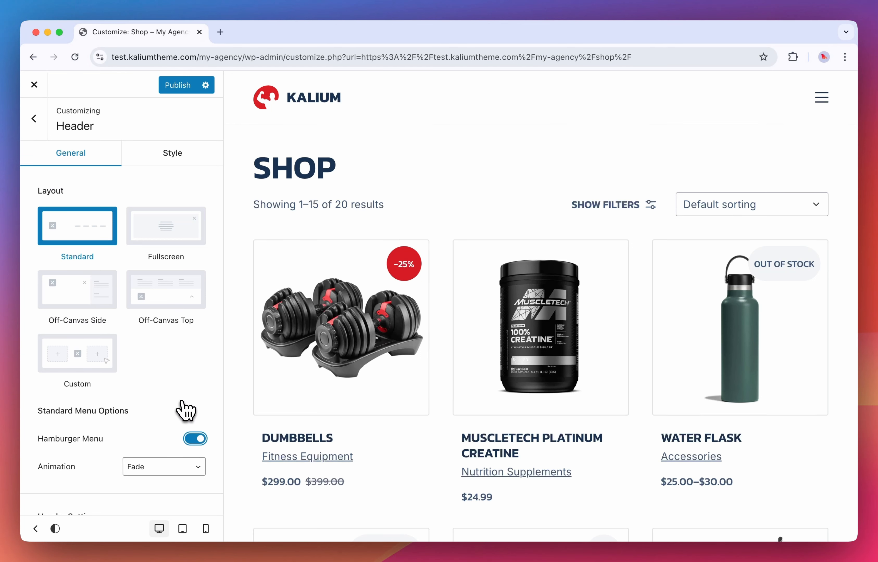
Try red D71E25 and a paler red as the hamburger menu's normal colour, and reset its colours
{"action": "left_click", "coordinate": [177, 163]}
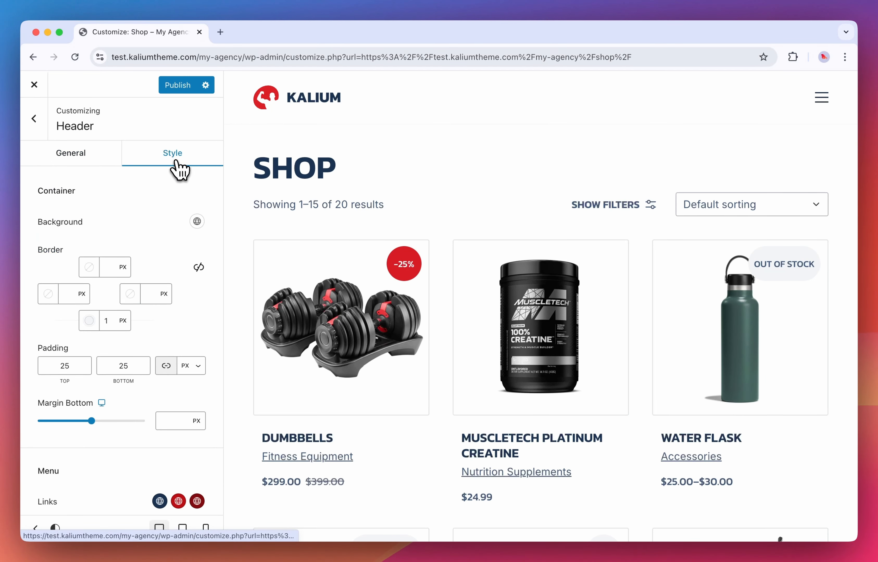
{"action": "scroll", "coordinate": [147, 324], "scroll_direction": "down", "scroll_amount": 3}
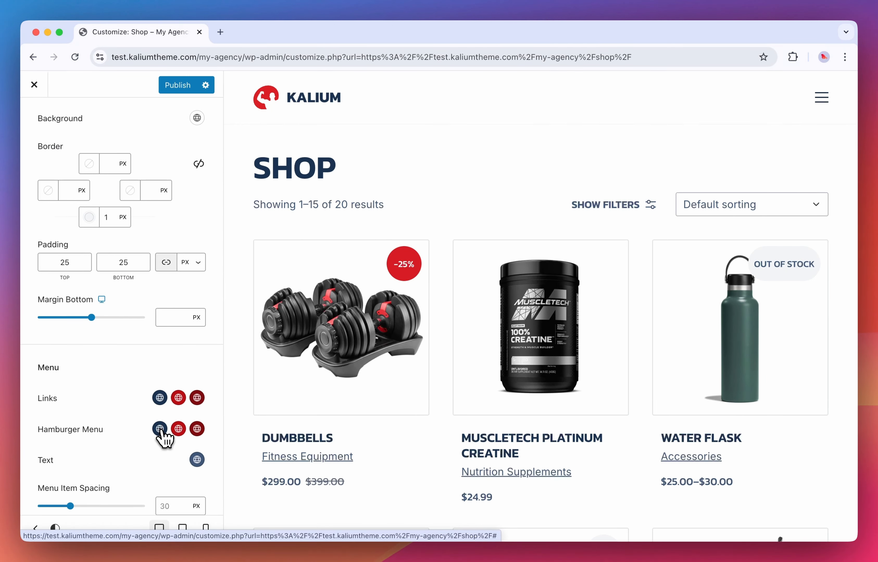
{"action": "left_click", "coordinate": [160, 429]}
{"action": "left_click", "coordinate": [104, 199]}
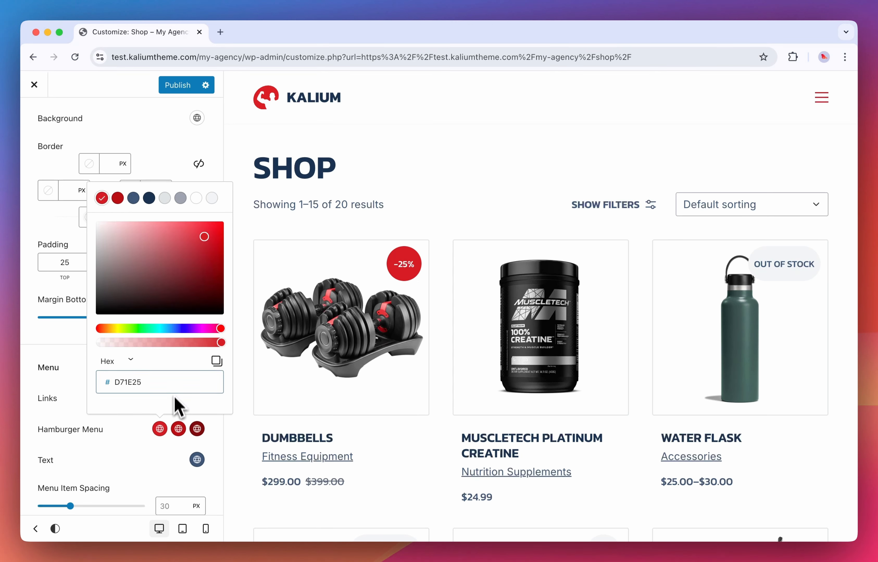
{"action": "left_click_drag", "start_coordinate": [166, 264], "coordinate": [156, 234]}
{"action": "left_click", "coordinate": [146, 420]}
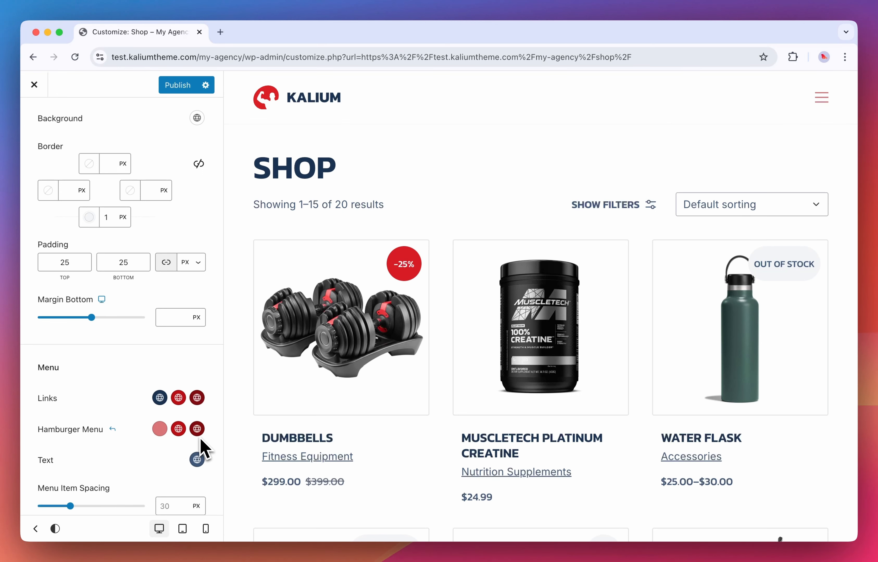
{"action": "left_click", "coordinate": [112, 431]}
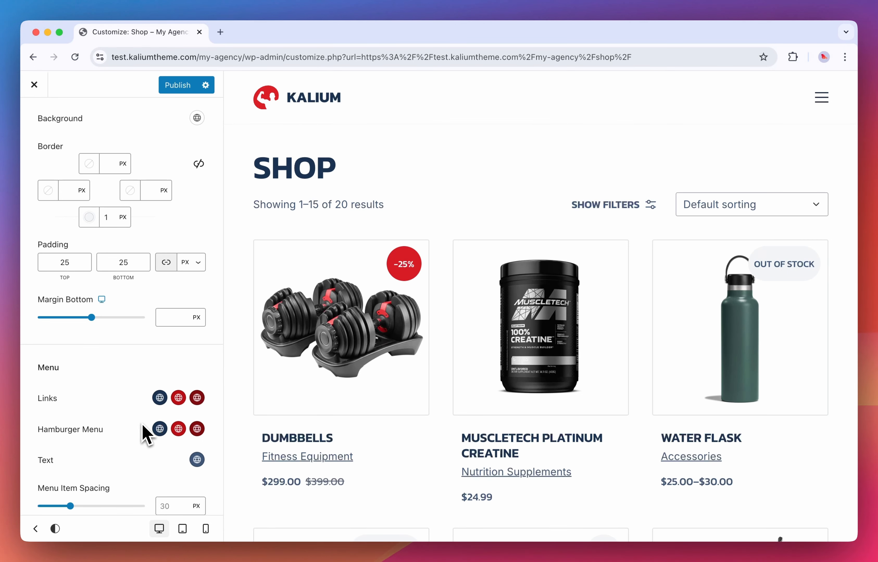
Turn the hamburger menu off and enable pill navigation for the header menu
{"action": "scroll", "coordinate": [146, 435], "scroll_direction": "down", "scroll_amount": 6}
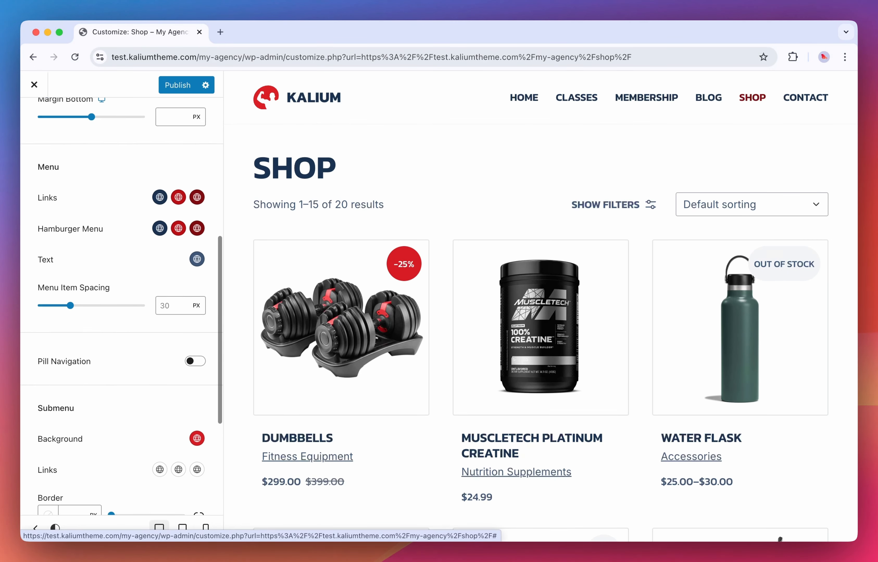
{"action": "scroll", "coordinate": [175, 256], "scroll_direction": "down", "scroll_amount": 2}
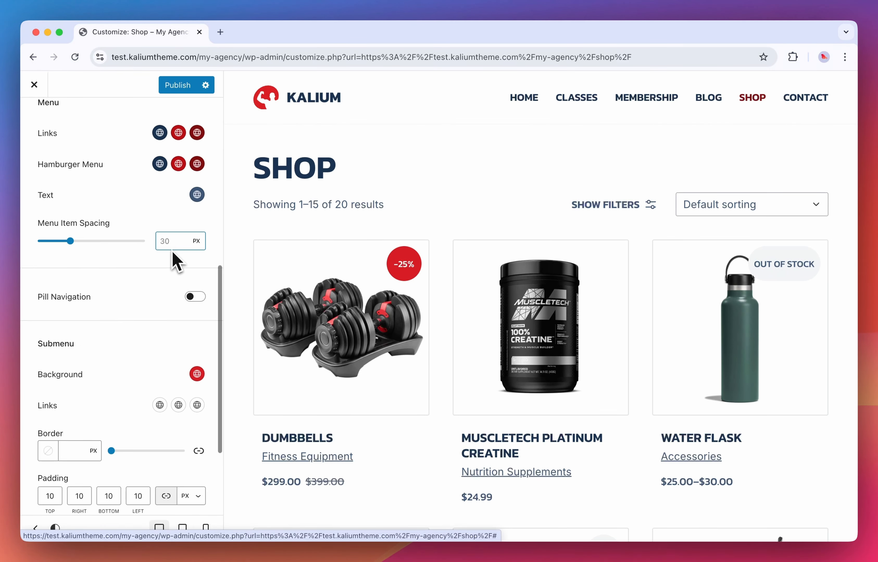
{"action": "left_click", "coordinate": [195, 297]}
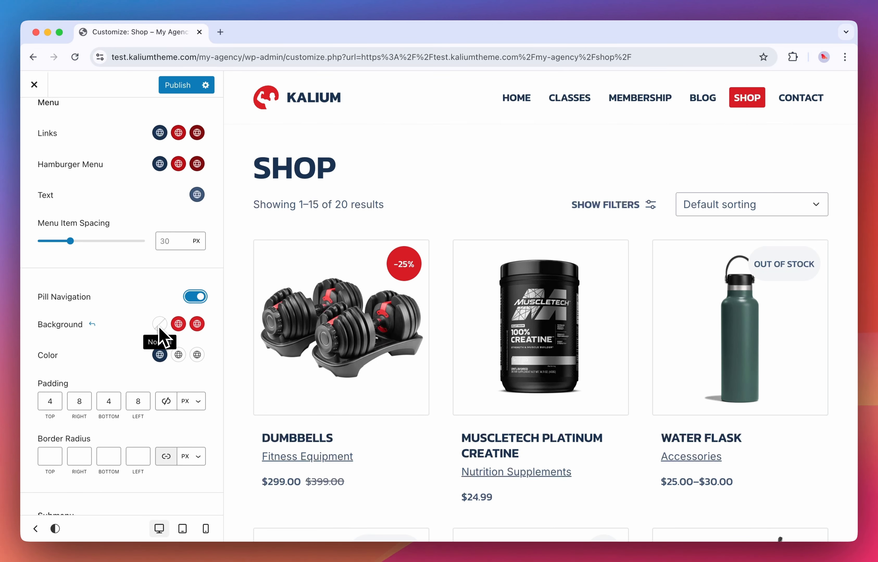
Set the normal background colour of the pill navigation items to light grey F3F5F6
{"action": "left_click", "coordinate": [168, 329]}
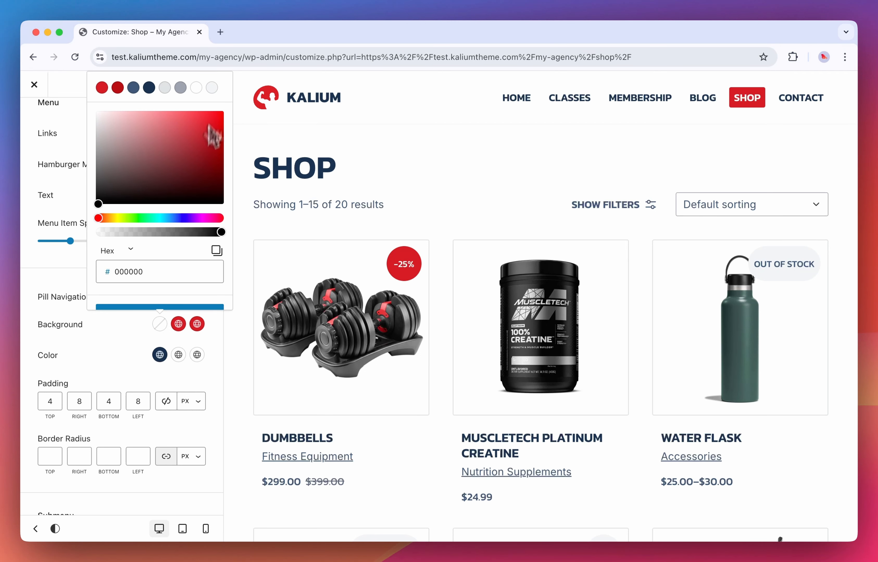
{"action": "left_click", "coordinate": [214, 91]}
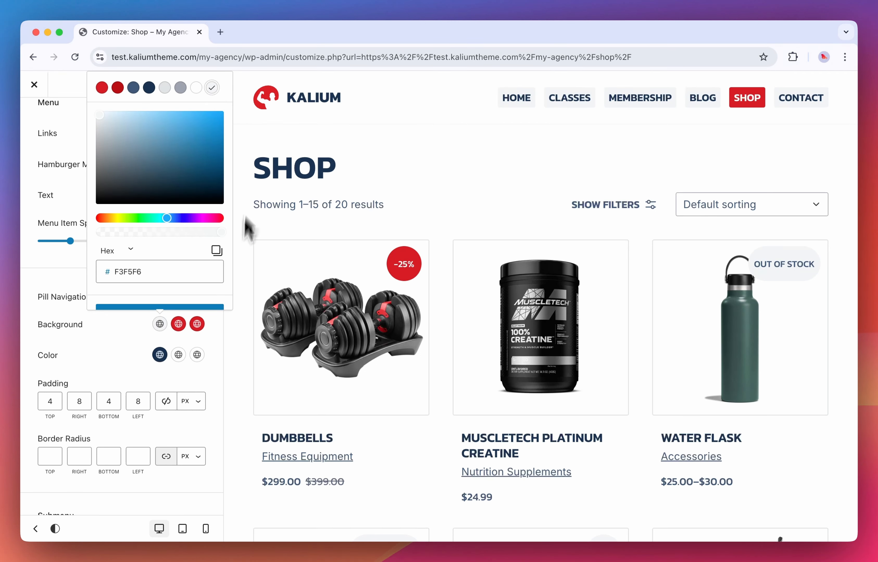
{"action": "left_click", "coordinate": [182, 335]}
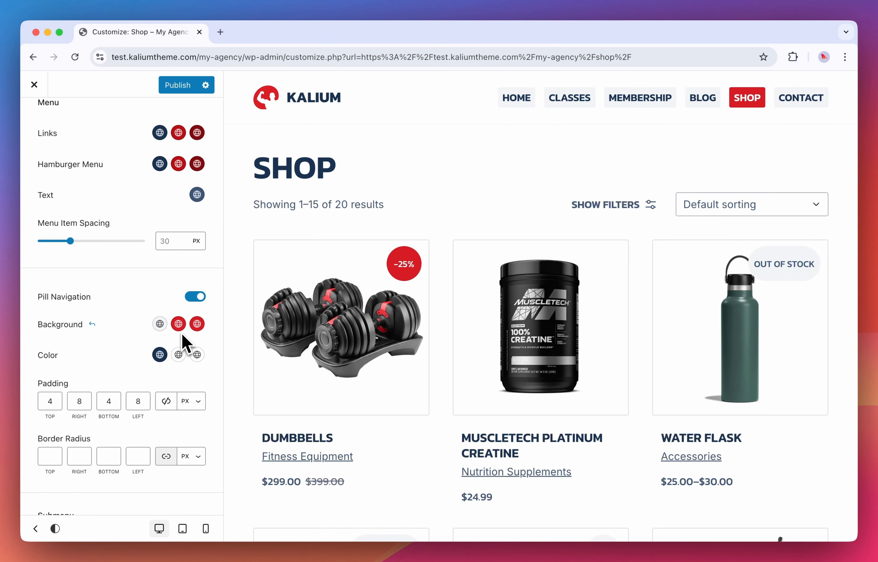
Try blue 0D37AB as the active pill background and reset the pill background colours
{"action": "left_click", "coordinate": [194, 328]}
{"action": "left_click", "coordinate": [213, 218]}
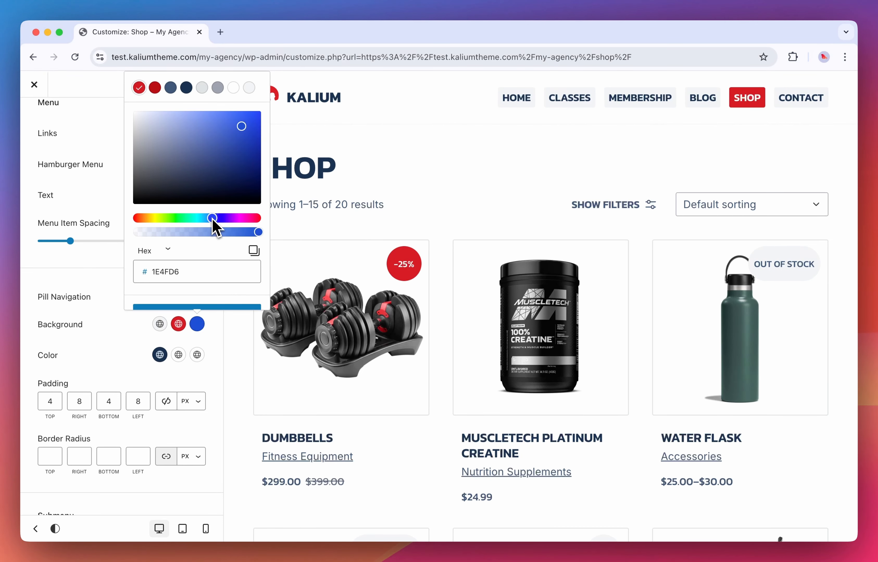
{"action": "left_click", "coordinate": [249, 142]}
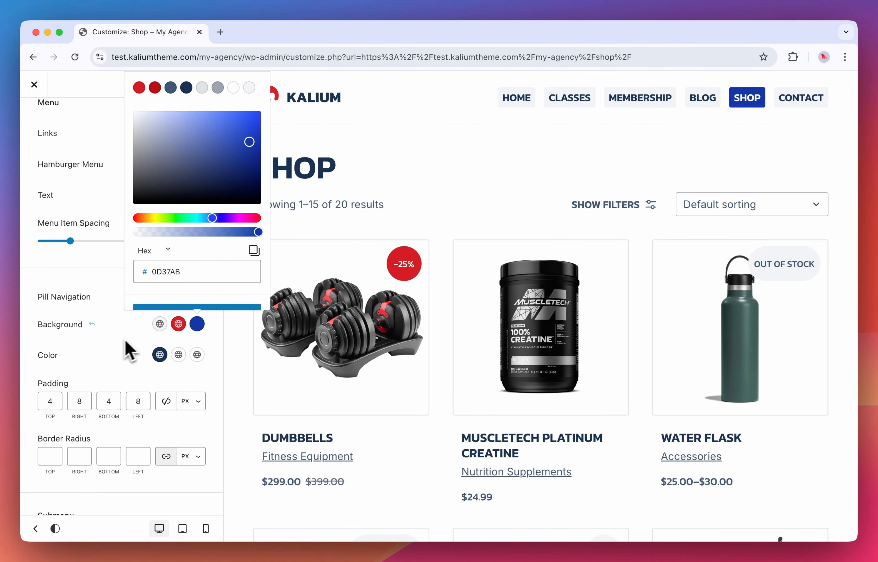
{"action": "left_click", "coordinate": [115, 339]}
{"action": "left_click", "coordinate": [95, 326]}
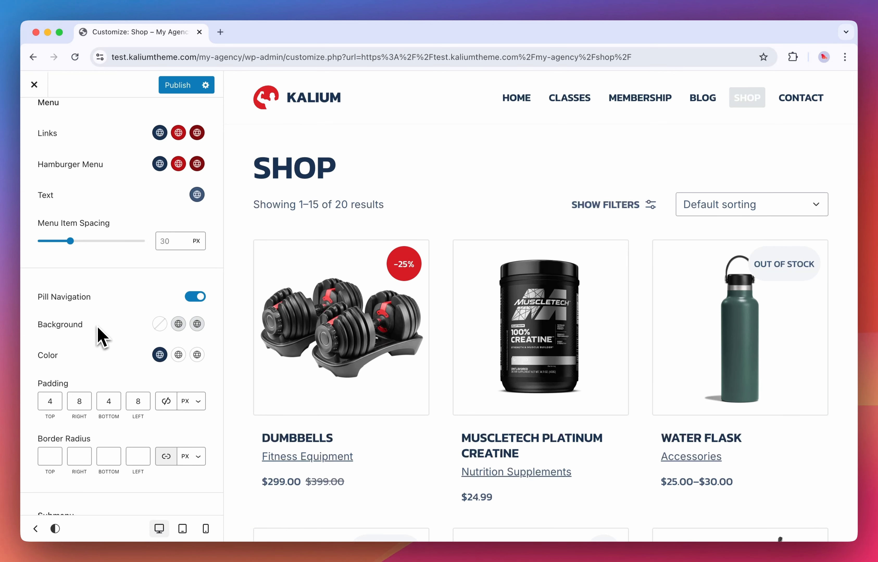
Set the hover background colour of the pill navigation items to red D71E25
{"action": "left_click", "coordinate": [180, 325]}
{"action": "left_click", "coordinate": [121, 88]}
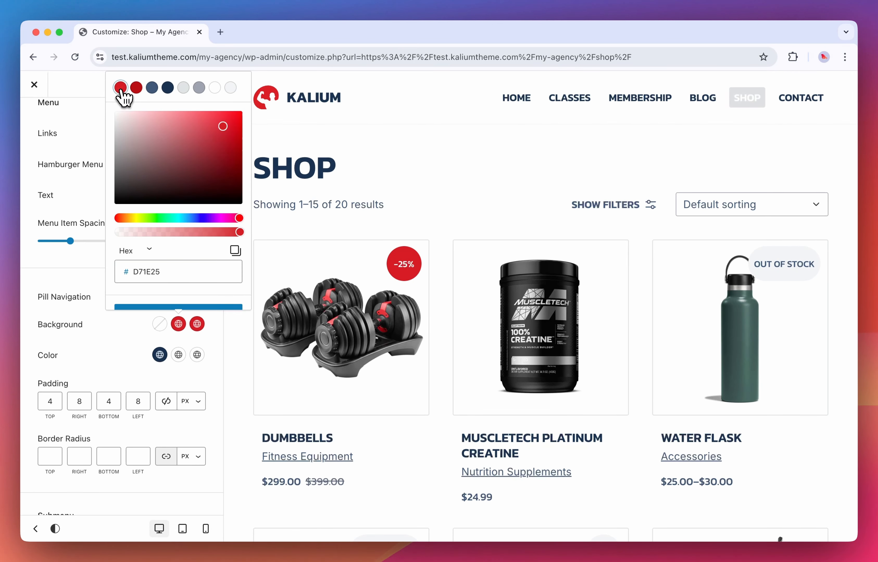
{"action": "left_click", "coordinate": [141, 334]}
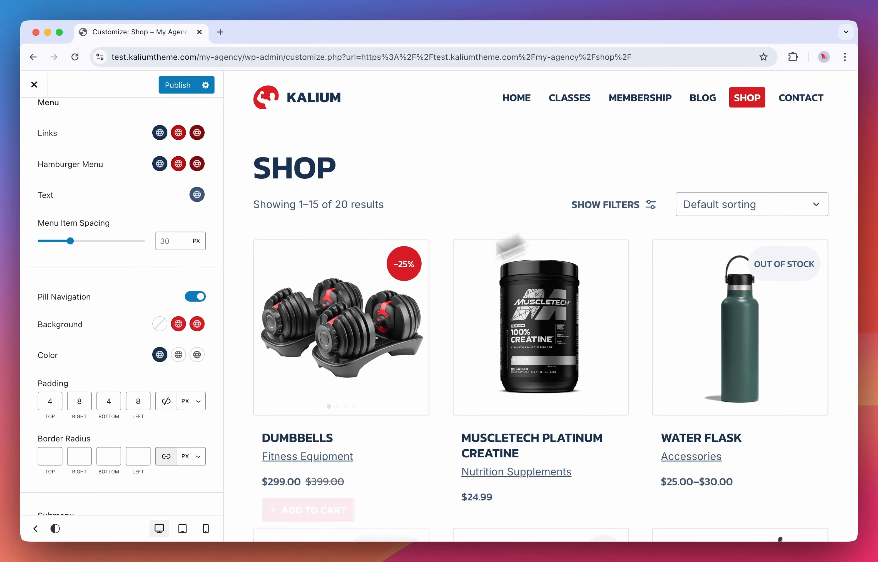
Try magenta EE04DE as the normal text colour of the pill navigation items and return it to navy 1B3453
{"action": "left_click", "coordinate": [159, 355]}
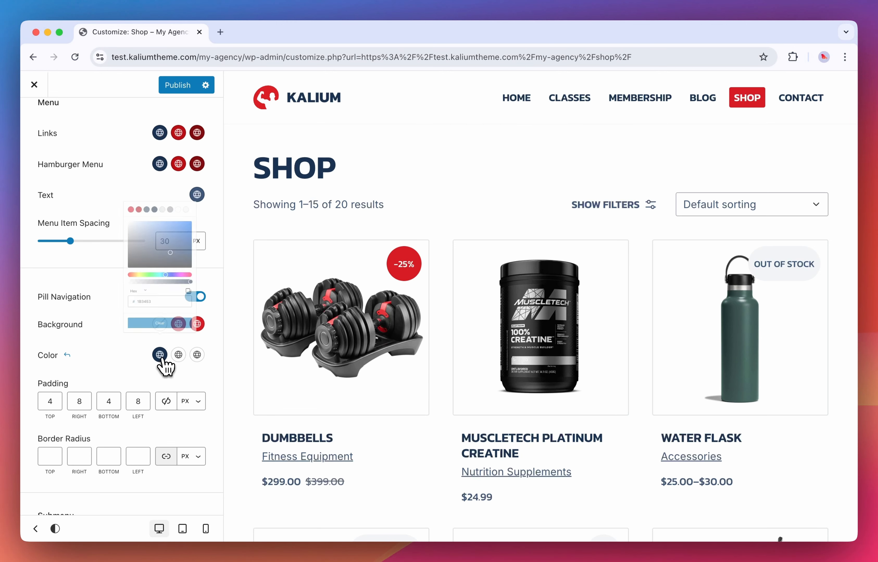
{"action": "left_click", "coordinate": [196, 225]}
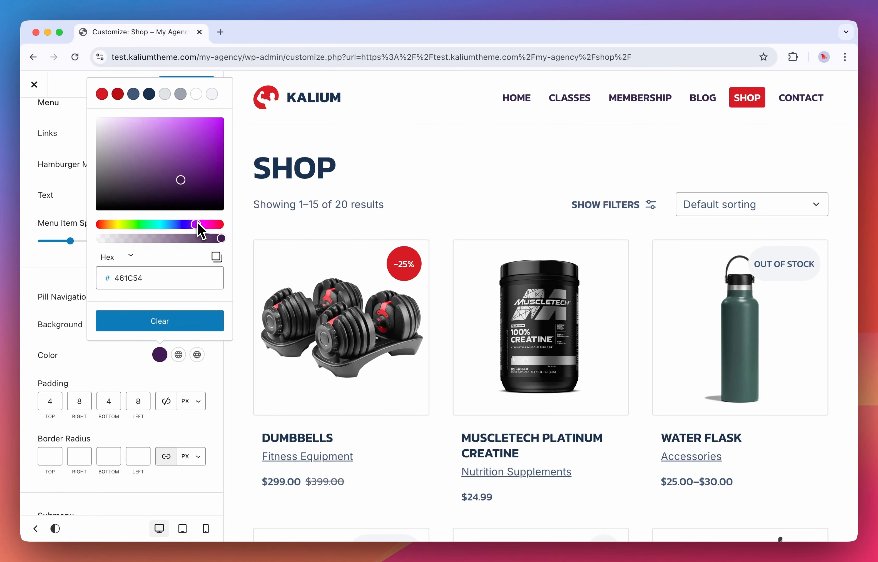
{"action": "left_click_drag", "start_coordinate": [201, 178], "coordinate": [212, 132]}
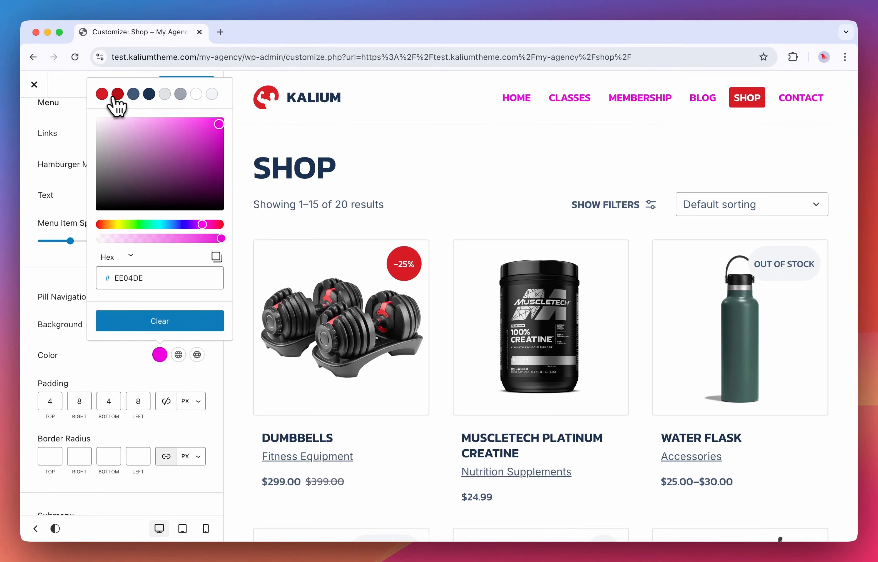
{"action": "left_click", "coordinate": [148, 95]}
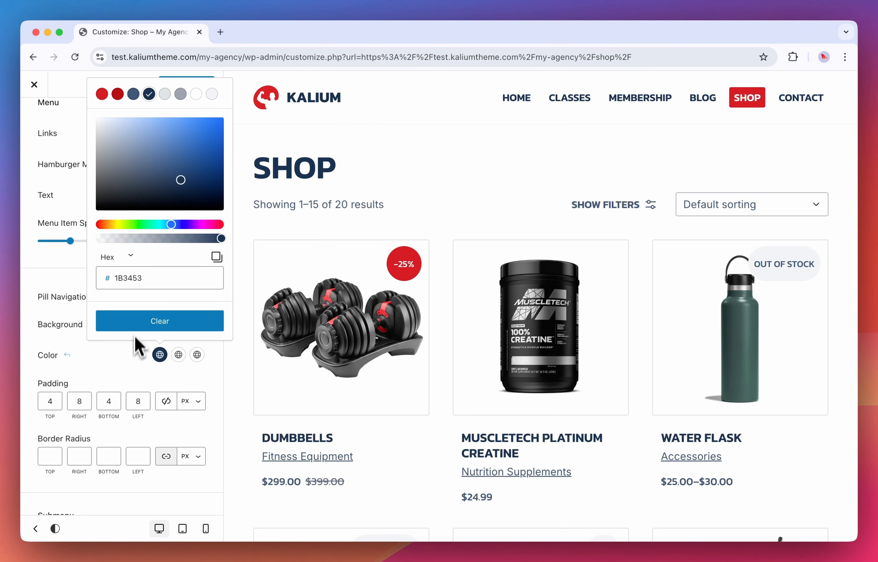
{"action": "left_click", "coordinate": [144, 360]}
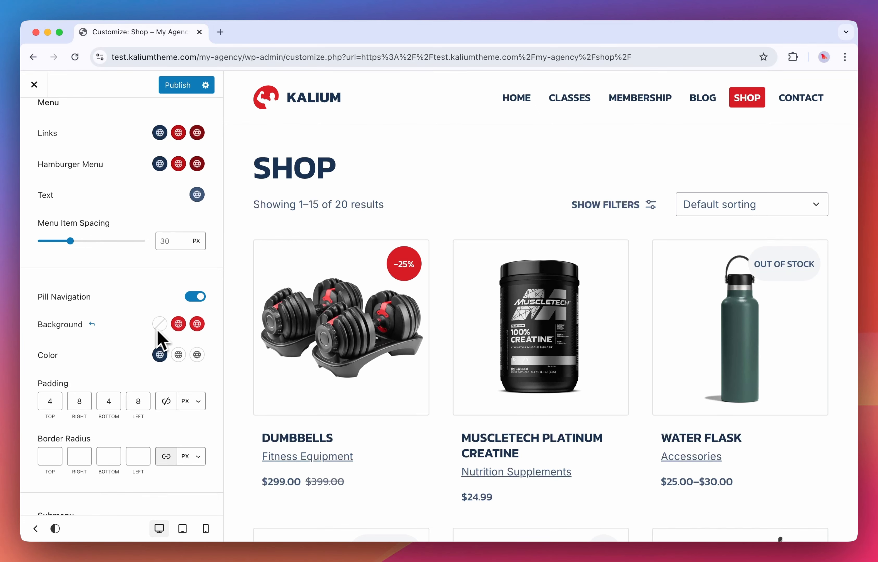
Try 0 px as the top and bottom padding of the pill navigation items
{"action": "scroll", "coordinate": [111, 362], "scroll_direction": "down", "scroll_amount": 3}
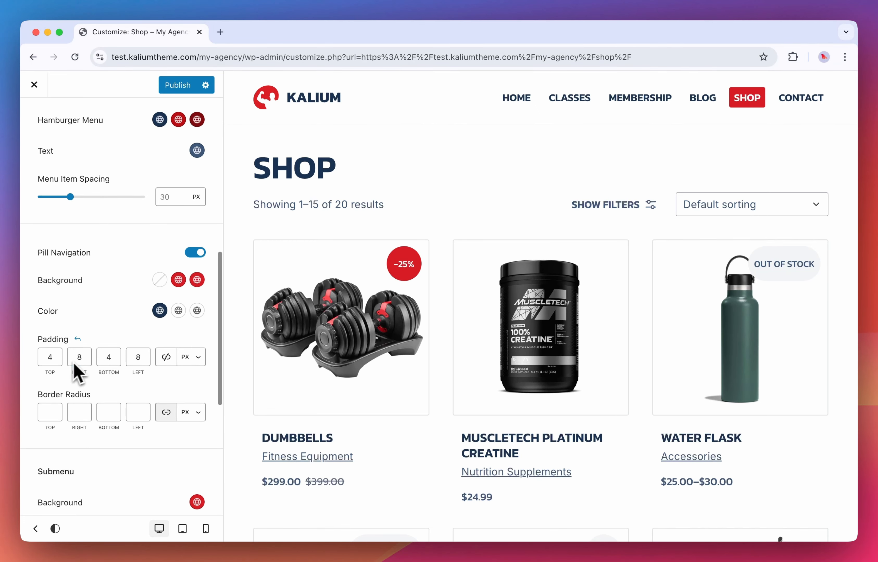
{"action": "double_click", "coordinate": [52, 355]}
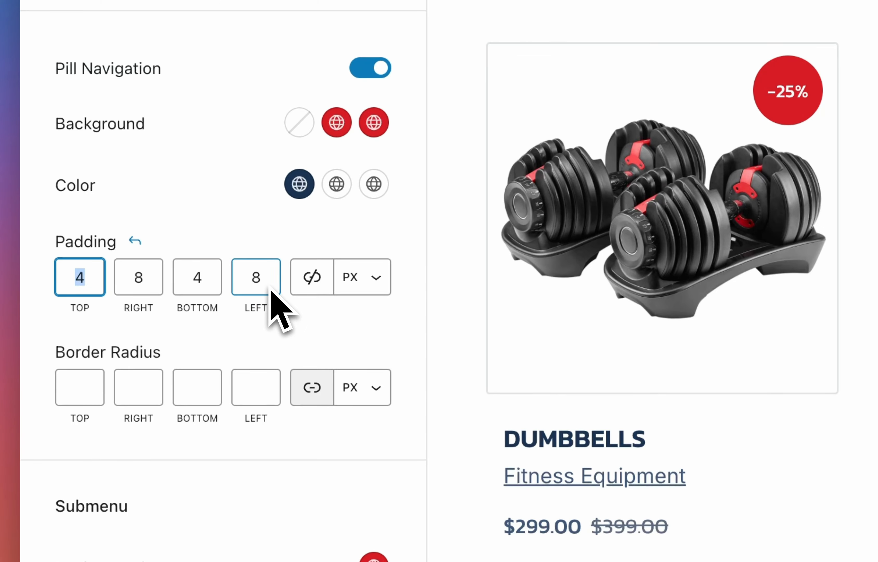
{"action": "type", "text": "0"}
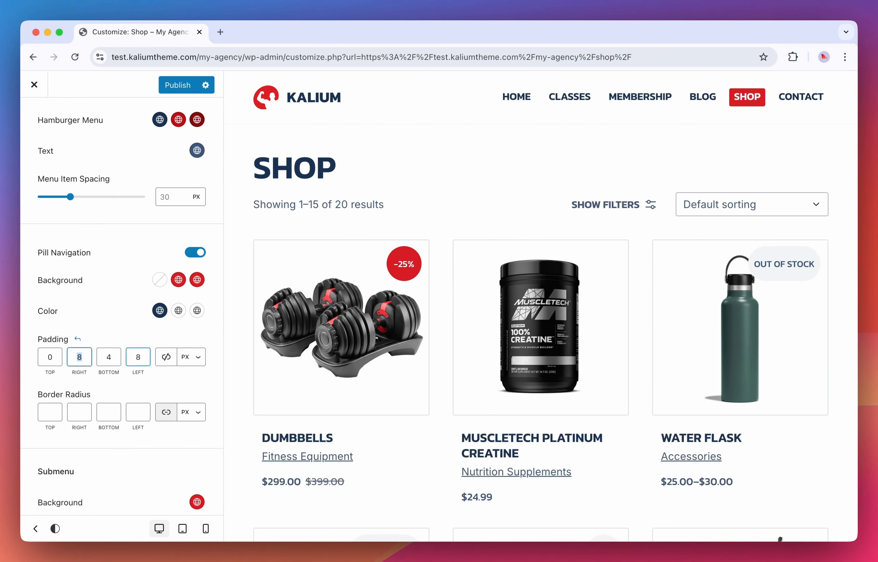
{"action": "key", "text": "Tab"}
{"action": "type", "text": "1"}
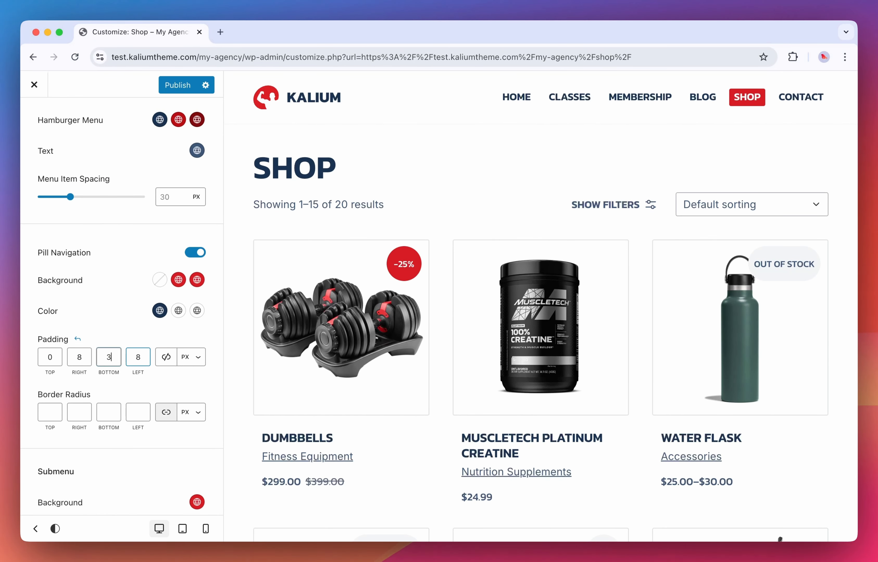
{"action": "key", "text": "BackSpace"}
{"action": "type", "text": "0"}
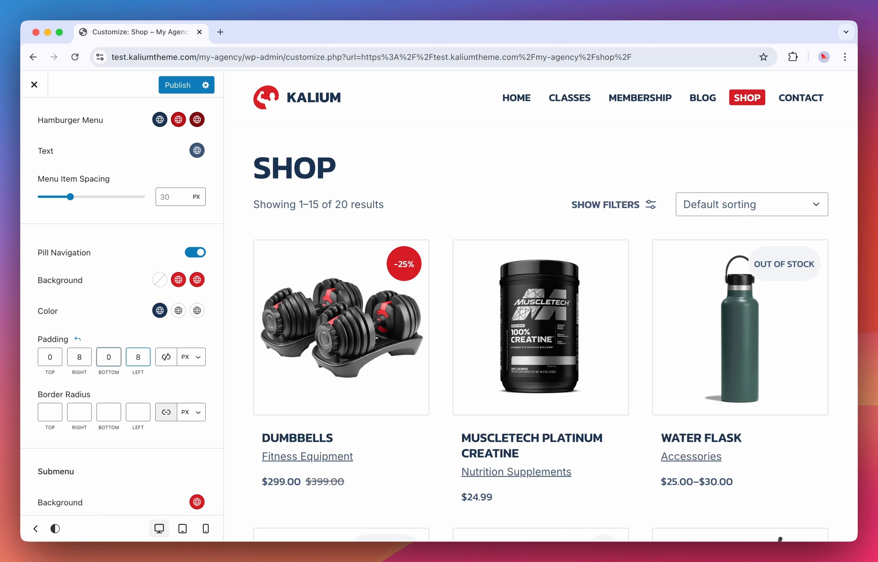
Return the top and bottom padding of the pill navigation items to 4 px and open their top border radius for editing
{"action": "key", "text": "BackSpace"}
{"action": "type", "text": "4"}
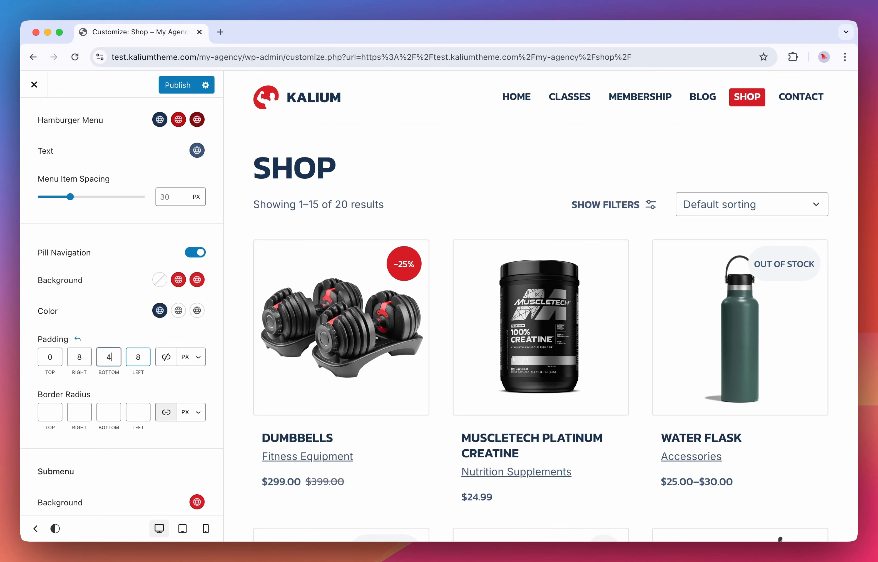
{"action": "left_click", "coordinate": [55, 358]}
{"action": "key", "text": "BackSpace"}
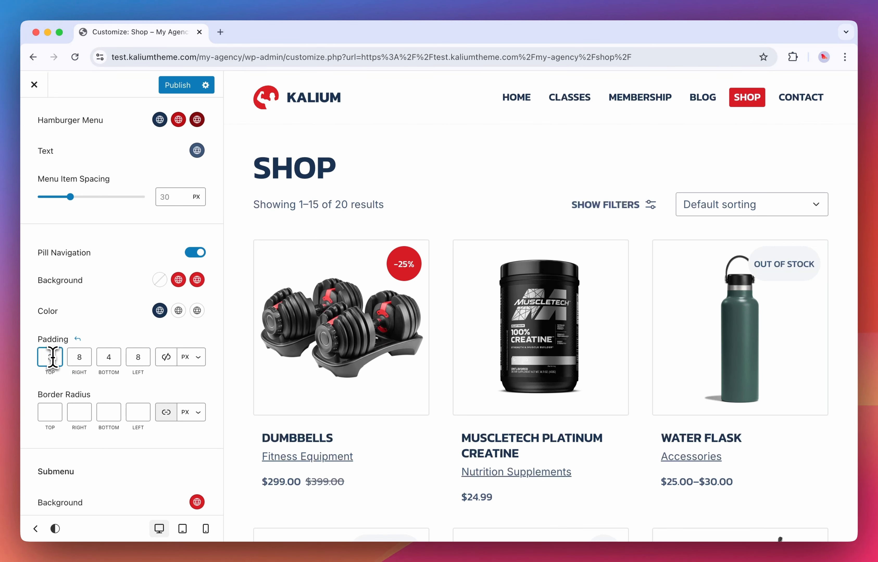
{"action": "type", "text": "4"}
{"action": "scroll", "coordinate": [70, 409], "scroll_direction": "down", "scroll_amount": 1}
{"action": "left_click", "coordinate": [49, 407]}
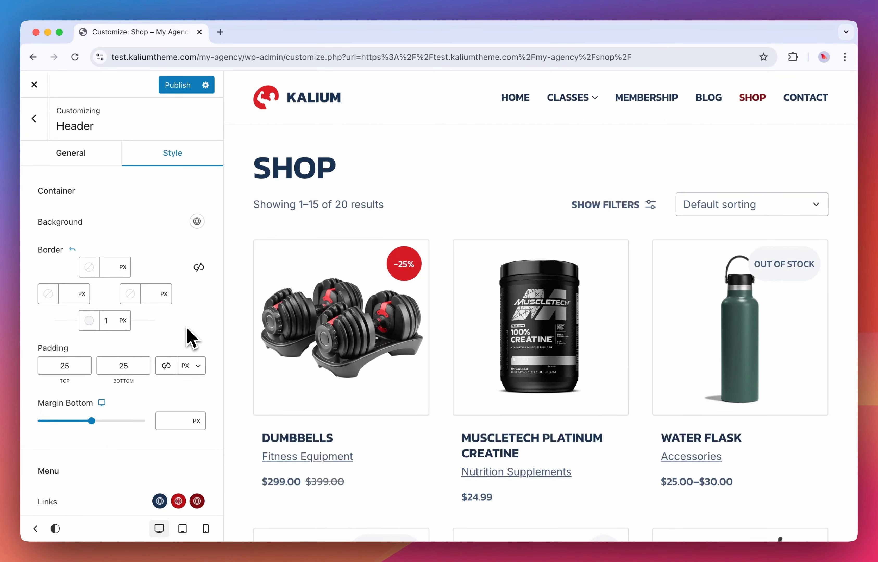
Try red D71E25, dark red BA0F15, grey 9EA3AF and blue 3E5777 as the submenu background, and return it to navy 1B3453
{"action": "scroll", "coordinate": [192, 338], "scroll_direction": "down", "scroll_amount": 15}
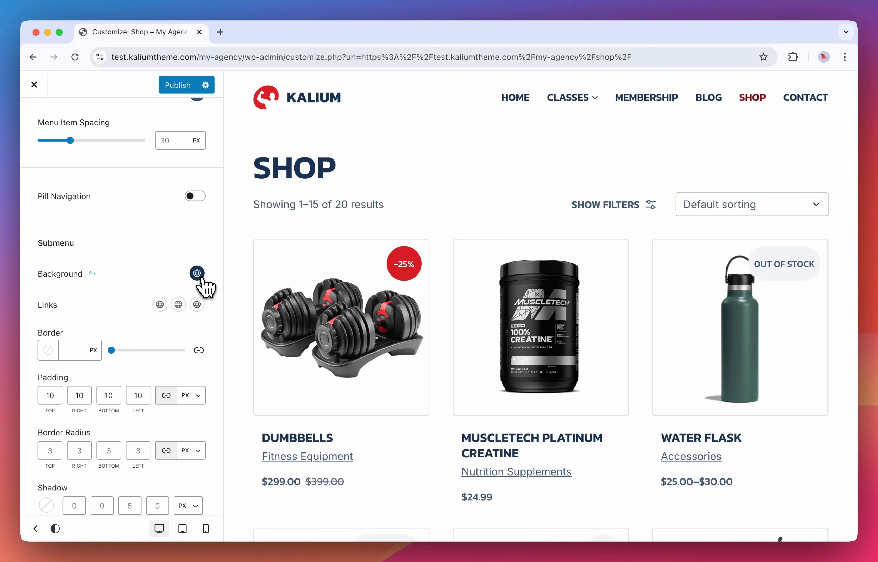
{"action": "left_click", "coordinate": [197, 274]}
{"action": "left_click", "coordinate": [138, 305]}
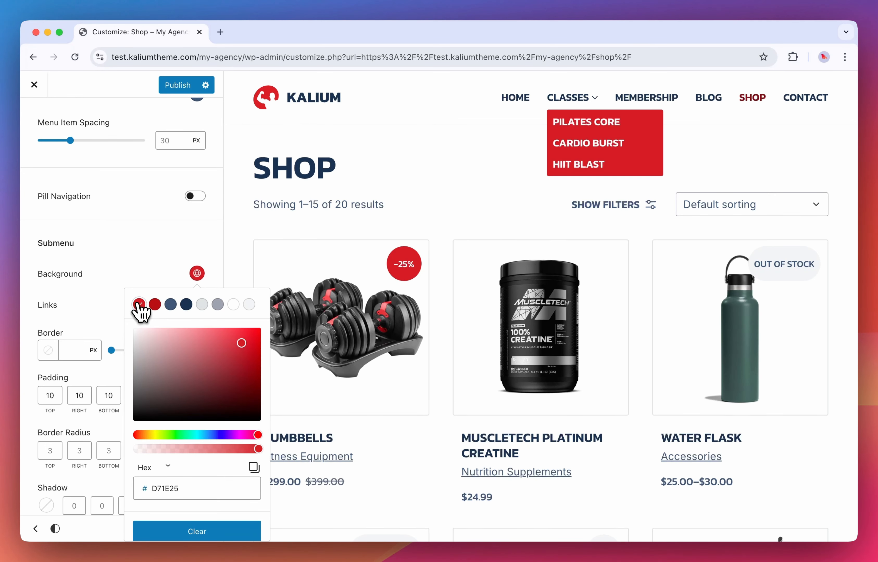
{"action": "left_click", "coordinate": [155, 304]}
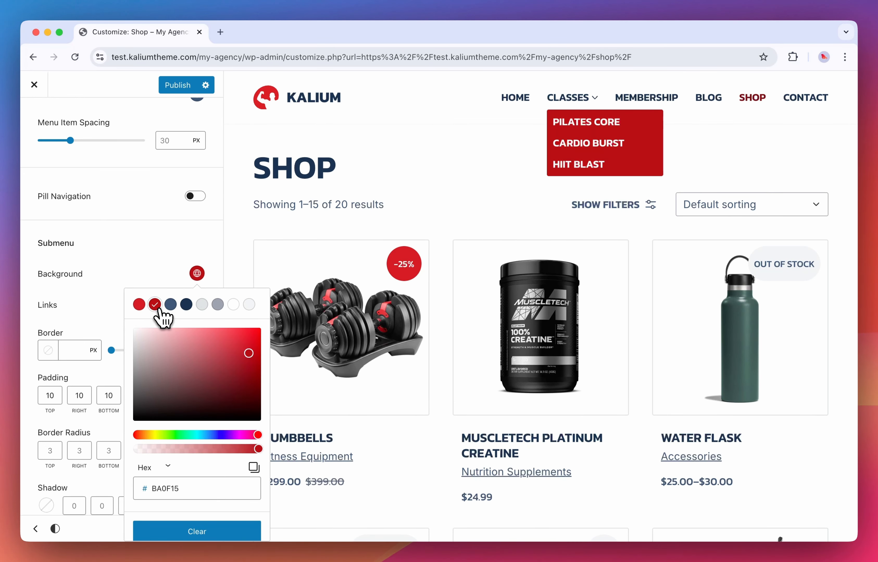
{"action": "left_click", "coordinate": [186, 304]}
{"action": "left_click", "coordinate": [202, 304]}
{"action": "left_click", "coordinate": [218, 304]}
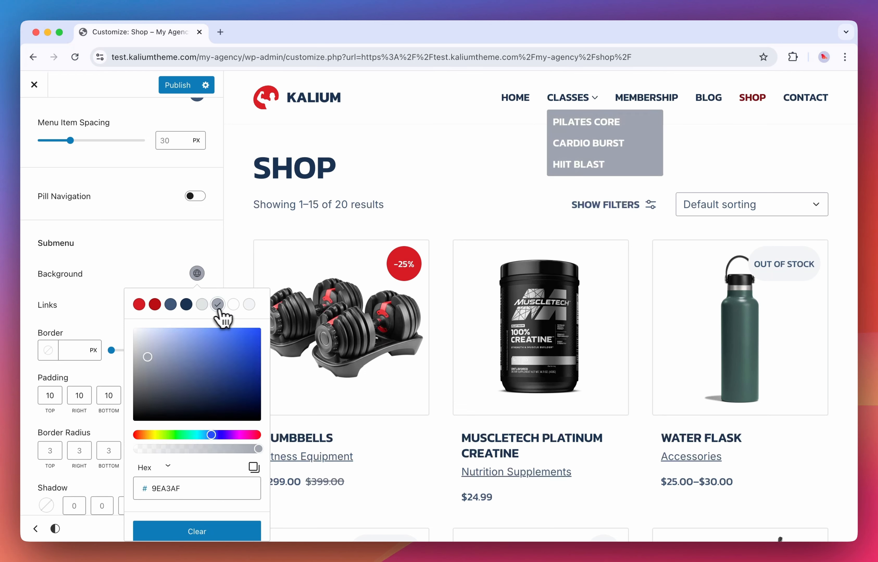
{"action": "left_click", "coordinate": [201, 304]}
{"action": "left_click", "coordinate": [171, 304]}
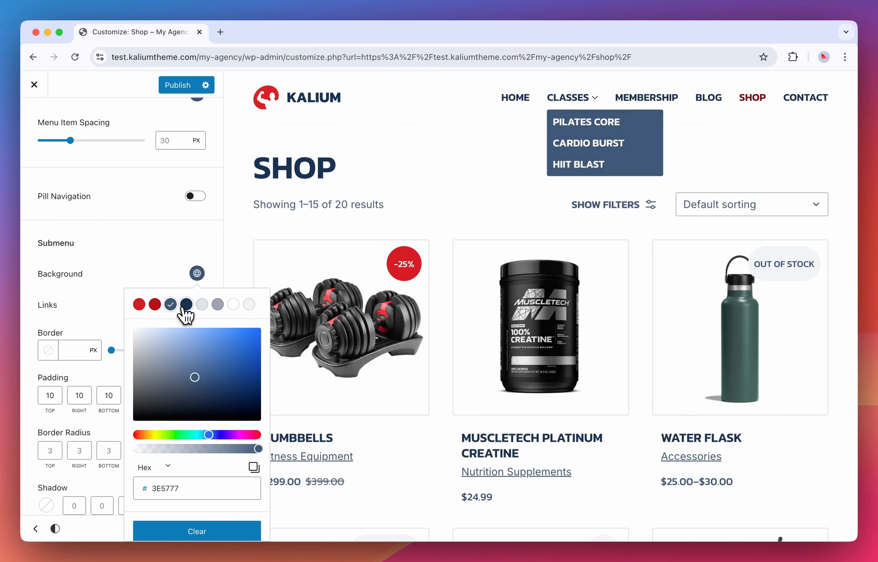
{"action": "left_click", "coordinate": [186, 305]}
{"action": "left_click", "coordinate": [159, 275]}
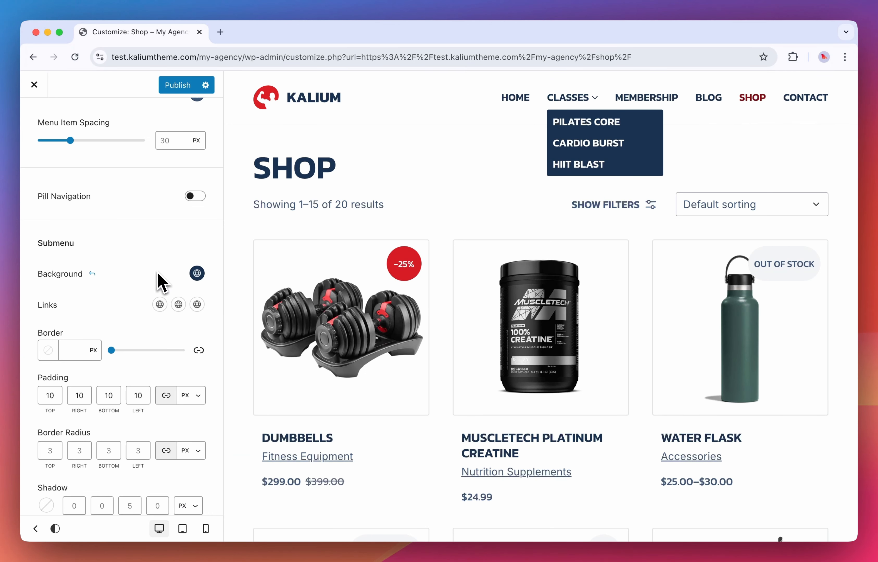
Try red D71E25, light grey DFE4E6 and navy 1B3453 for the submenu links, and settle on white FFFFFF
{"action": "left_click", "coordinate": [159, 305]}
{"action": "left_click", "coordinate": [101, 336]}
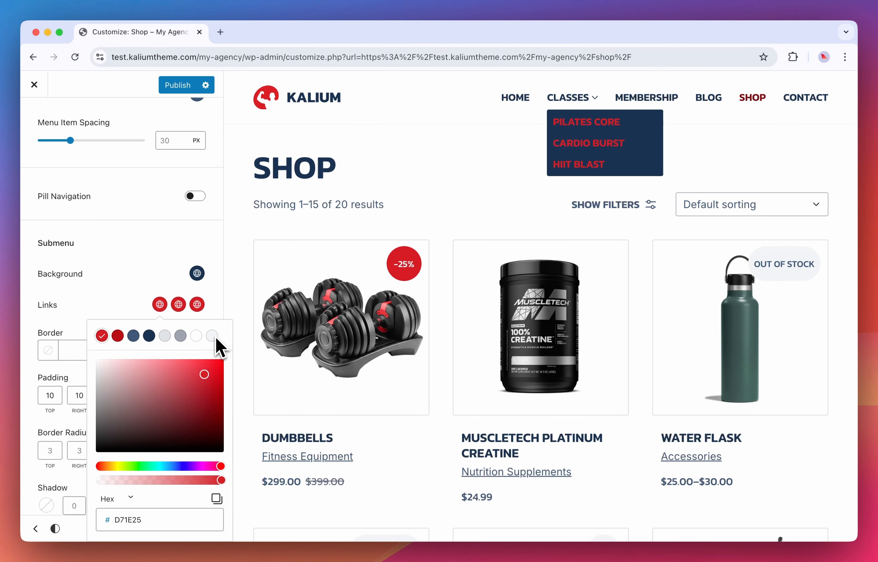
{"action": "left_click", "coordinate": [196, 336]}
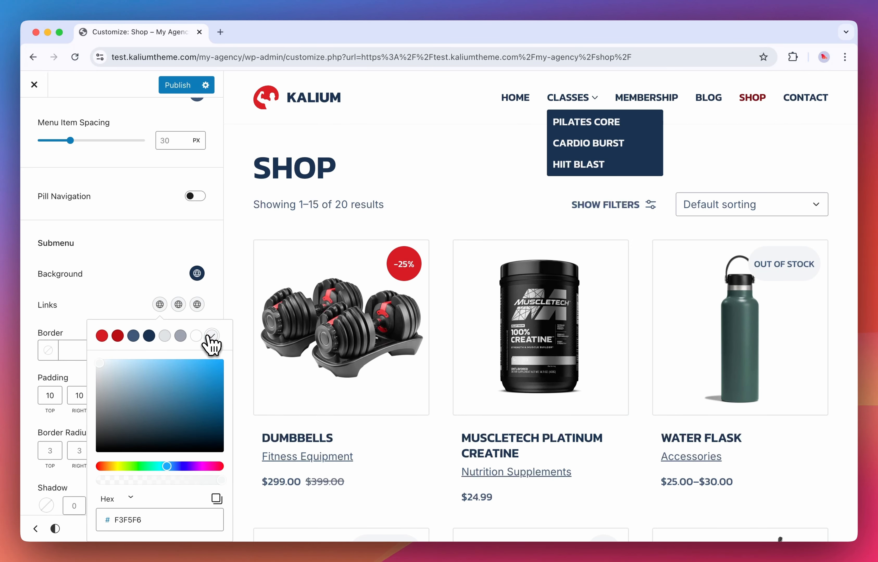
{"action": "left_click", "coordinate": [165, 336]}
{"action": "left_click", "coordinate": [181, 337]}
{"action": "left_click", "coordinate": [165, 336]}
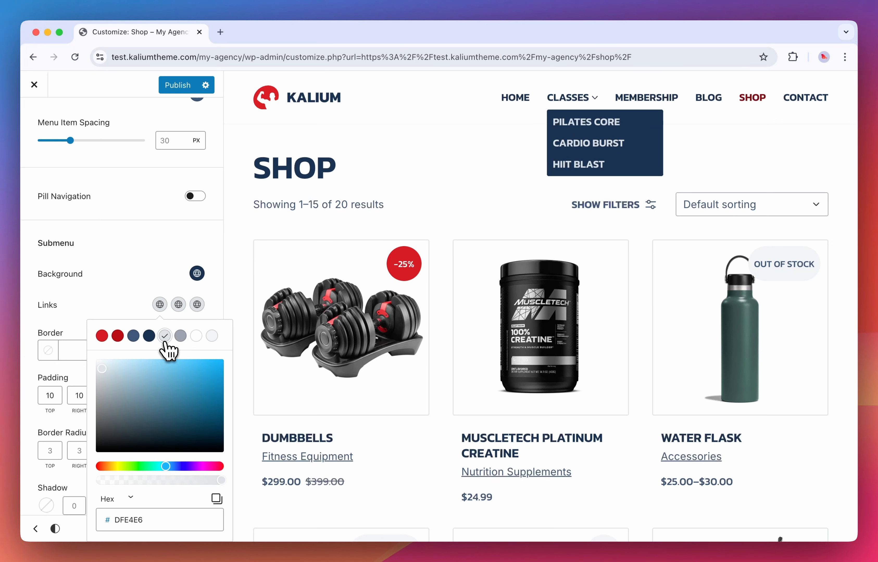
{"action": "left_click", "coordinate": [149, 337]}
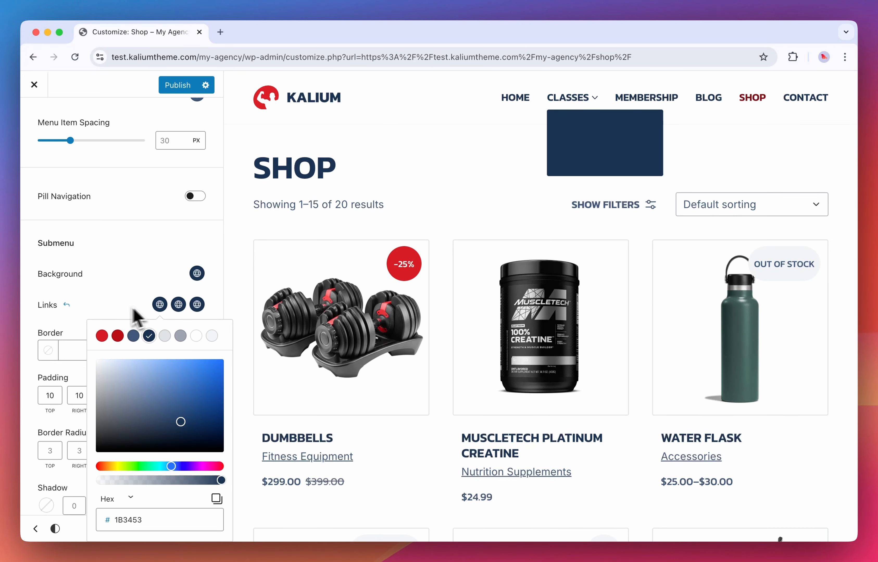
{"action": "left_click", "coordinate": [198, 337]}
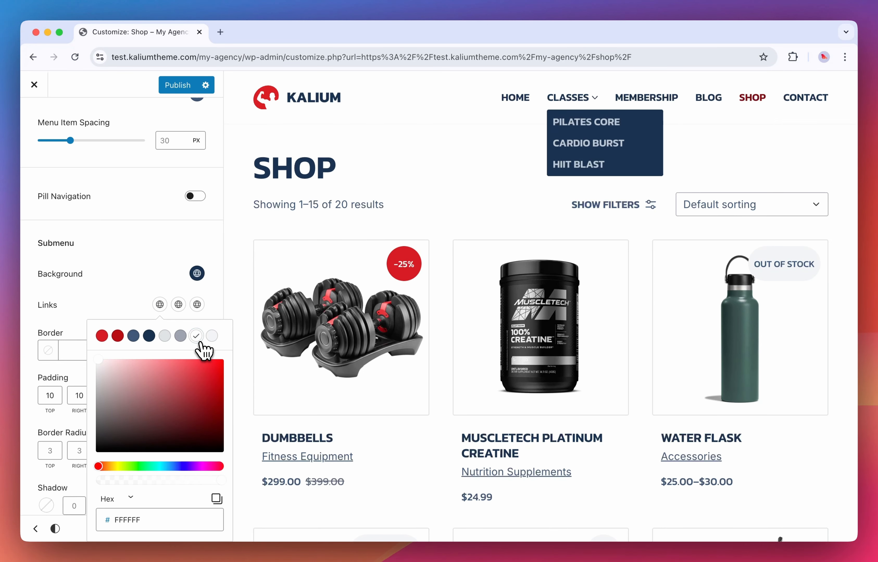
{"action": "left_click", "coordinate": [165, 290]}
Give the submenu a 2 px solid border, try blue 3E5777 and light grey DFE4E6, and choose red D71E25
{"action": "left_click", "coordinate": [66, 350]}
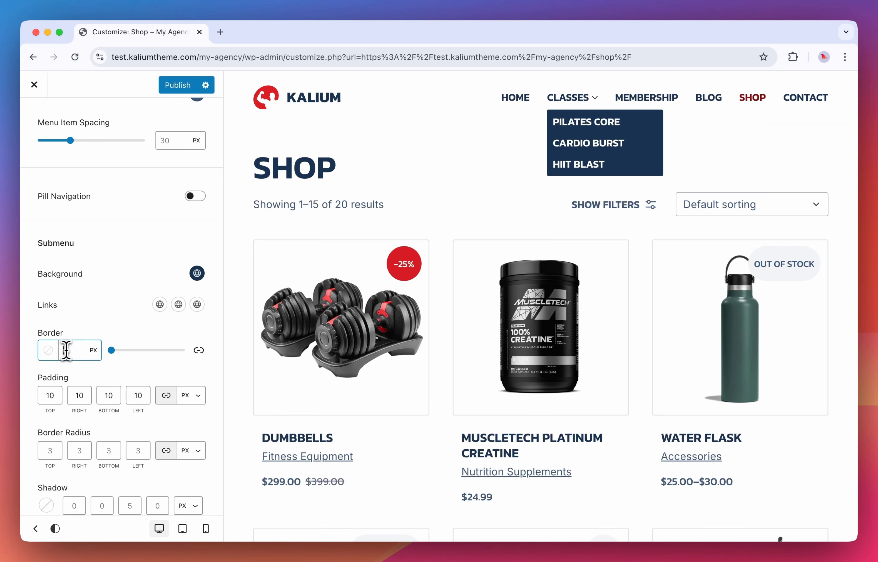
{"action": "type", "text": "2"}
{"action": "left_click", "coordinate": [50, 352]}
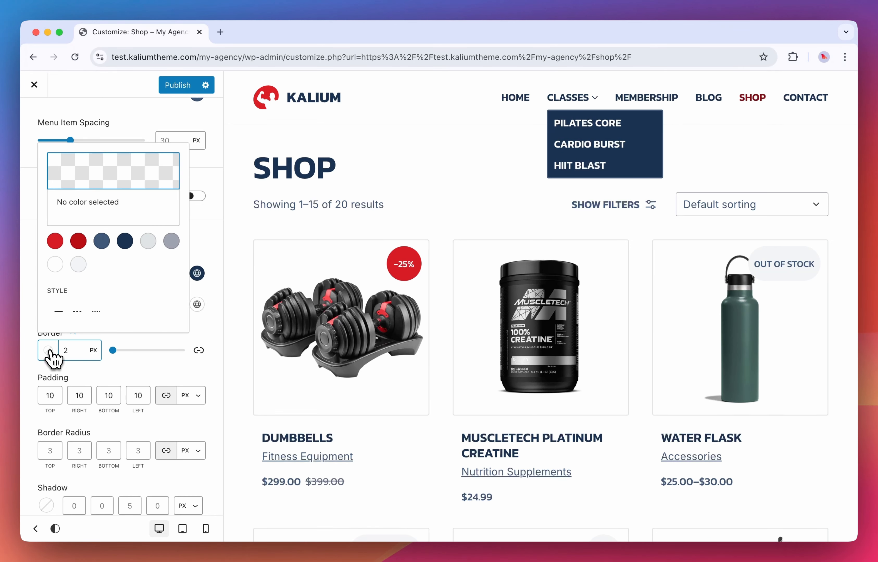
{"action": "left_click", "coordinate": [56, 318]}
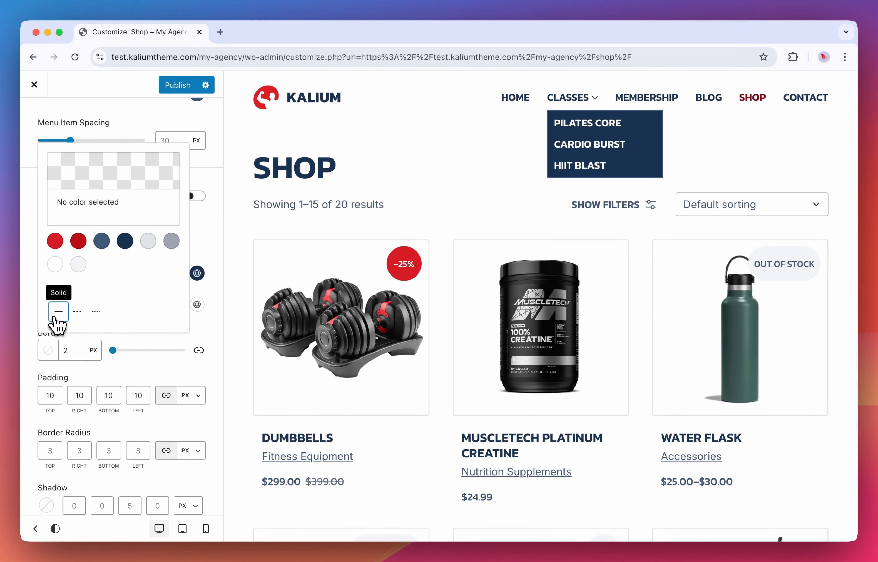
{"action": "left_click", "coordinate": [108, 222]}
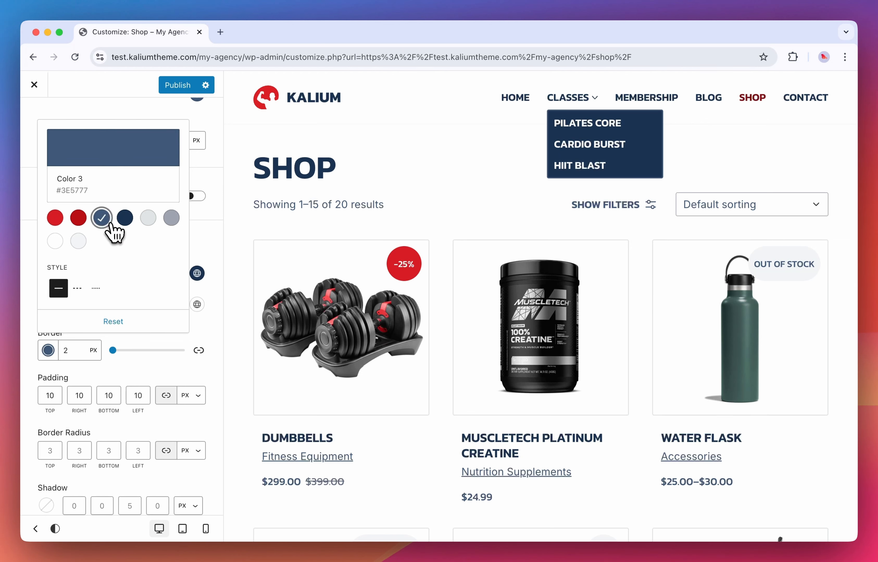
{"action": "left_click", "coordinate": [148, 218]}
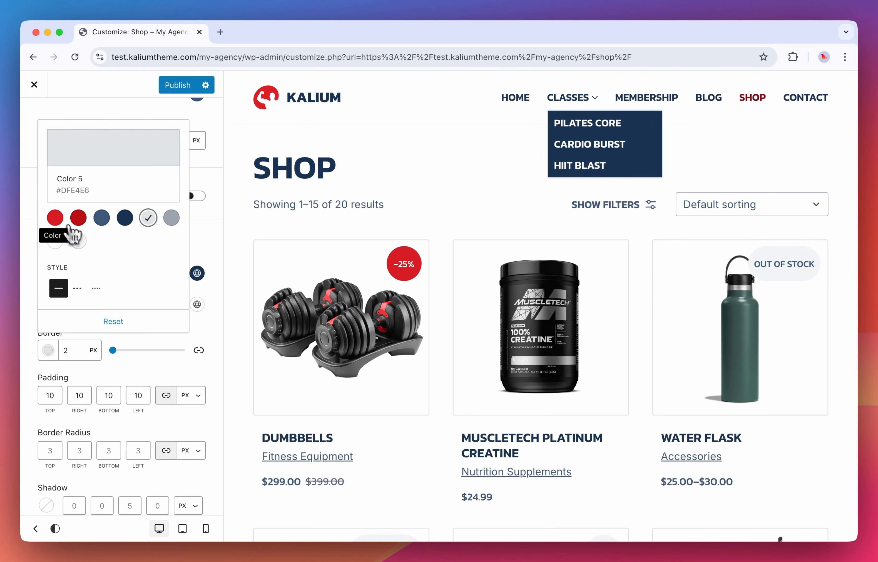
{"action": "left_click", "coordinate": [55, 218]}
{"action": "left_click", "coordinate": [126, 372]}
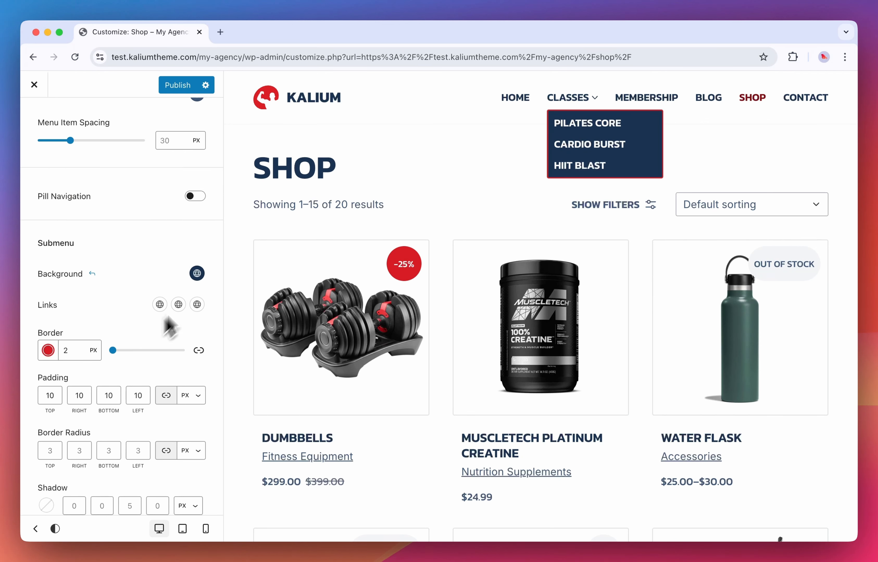
Set the submenu background to red D71E25 and its border to 5 px in dark red BA0F15
{"action": "left_click", "coordinate": [197, 273]}
{"action": "left_click", "coordinate": [139, 304]}
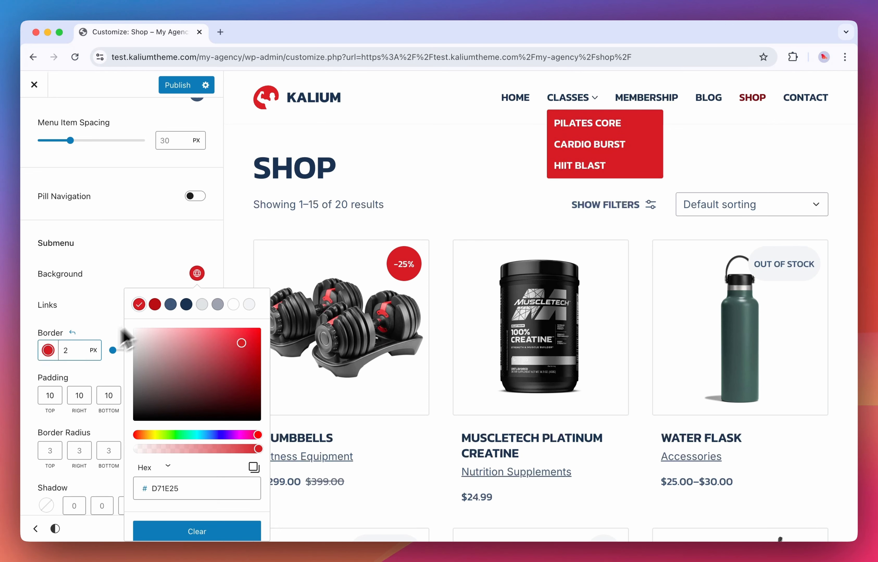
{"action": "left_click", "coordinate": [48, 350]}
{"action": "left_click", "coordinate": [78, 218]}
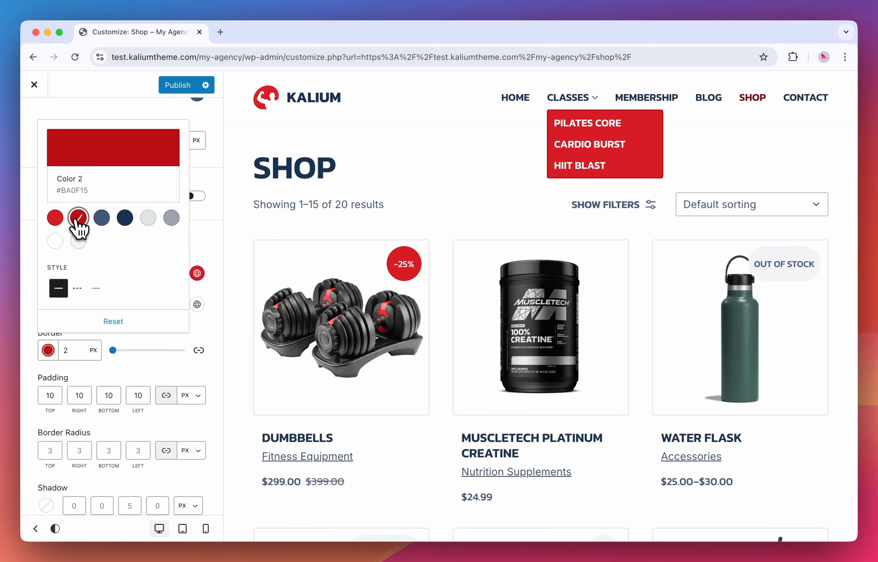
{"action": "left_click", "coordinate": [82, 350]}
{"action": "type", "text": "5"}
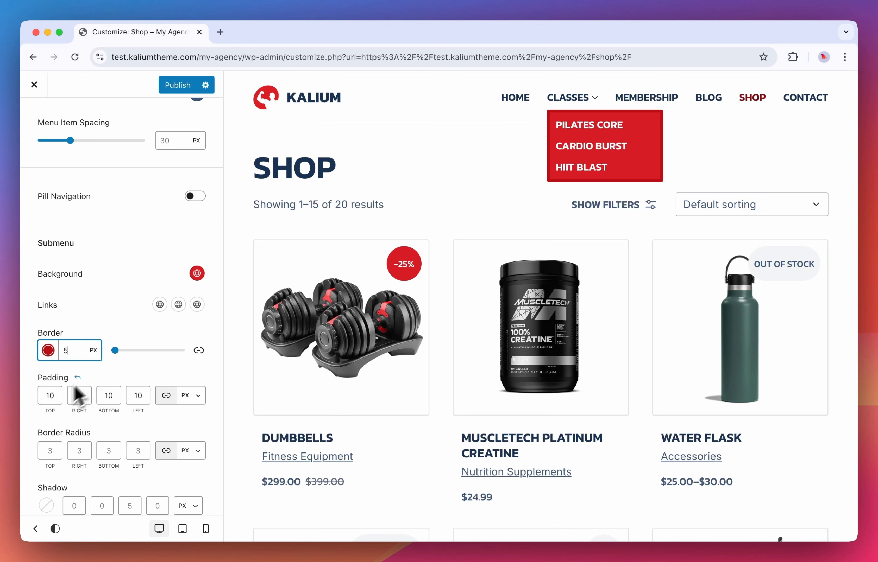
Reduce the submenu padding to 5 px on all four sides
{"action": "left_click", "coordinate": [49, 395]}
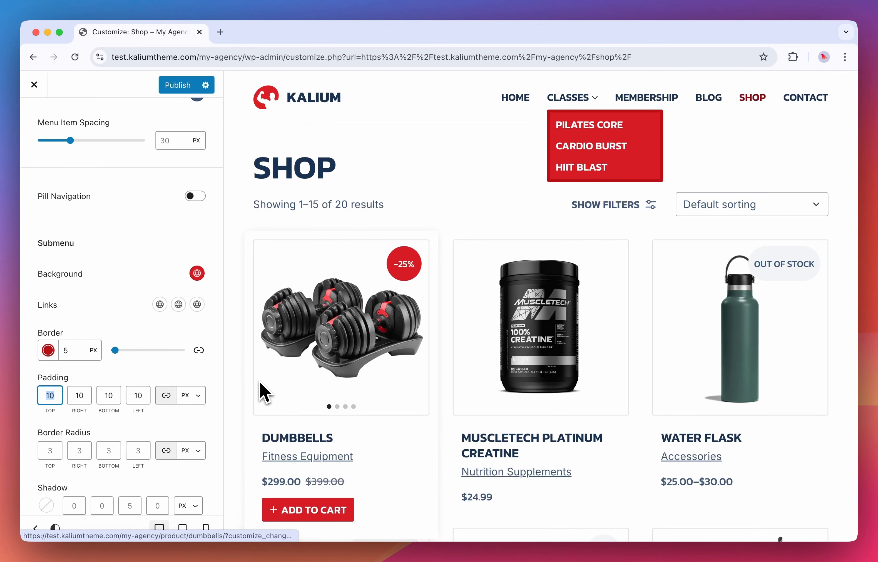
{"action": "key", "text": "shift+Up"}
{"action": "key", "text": "shift+Down"}
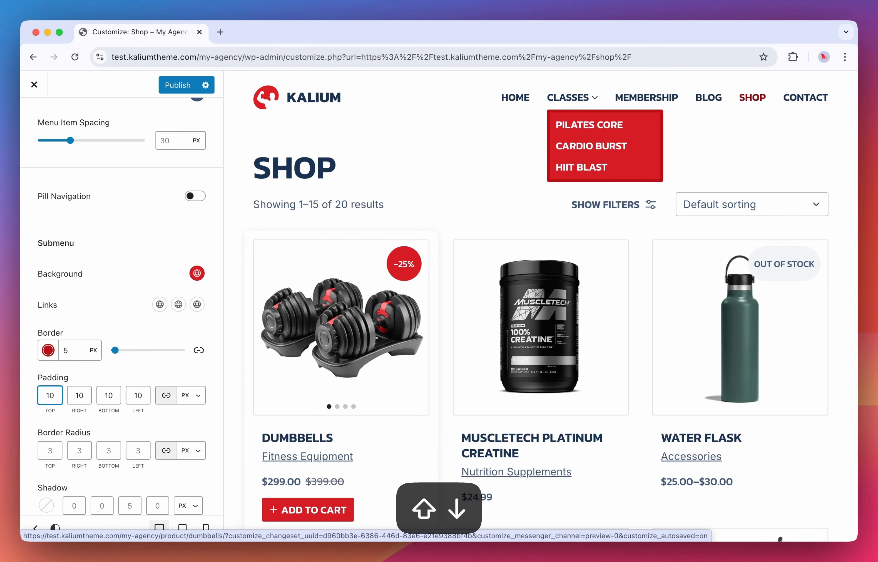
{"action": "key", "text": "Down"}
{"action": "key", "text": "Down"}
{"action": "key", "text": "Down"}
{"action": "key", "text": "Down"}
{"action": "key", "text": "Down"}
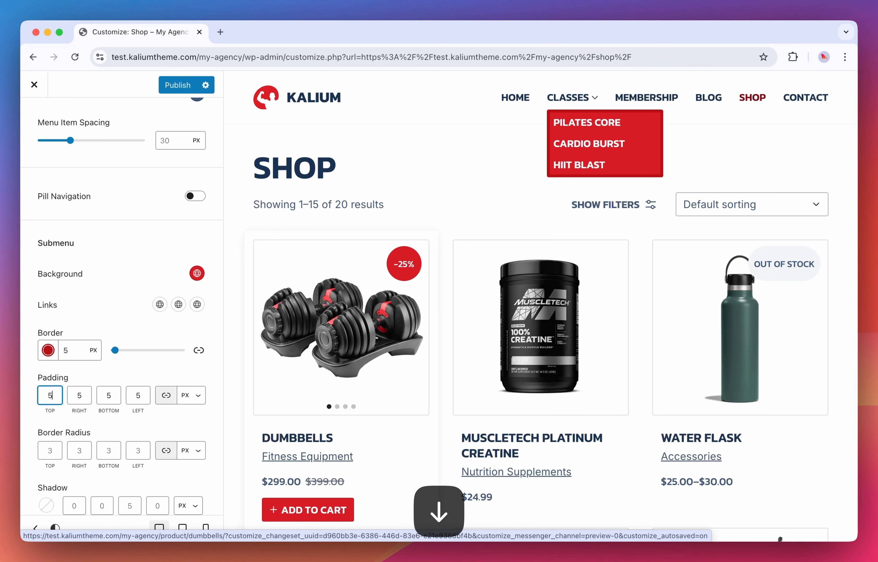
Round the submenu corners with a 10 px border radius and set its border width to 1 px
{"action": "left_click", "coordinate": [48, 452]}
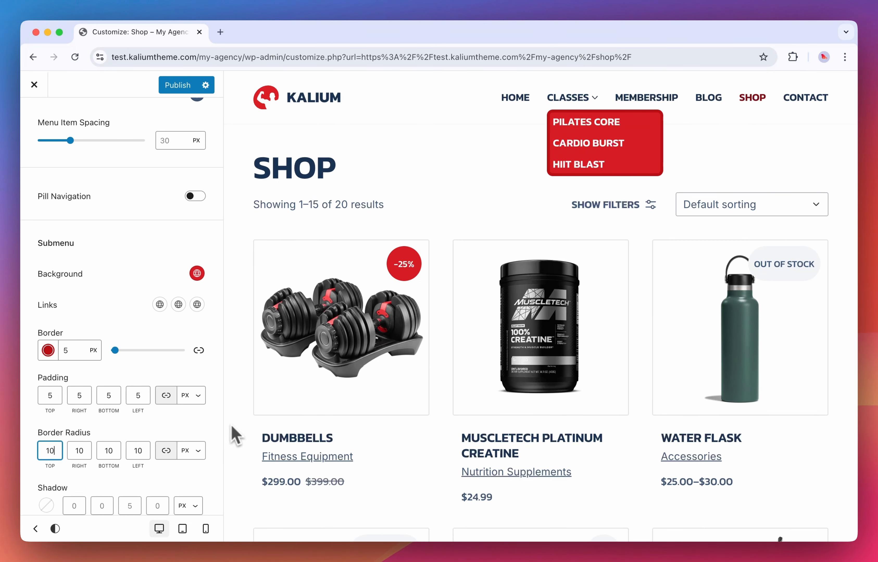
{"action": "double_click", "coordinate": [77, 351]}
{"action": "type", "text": "1"}
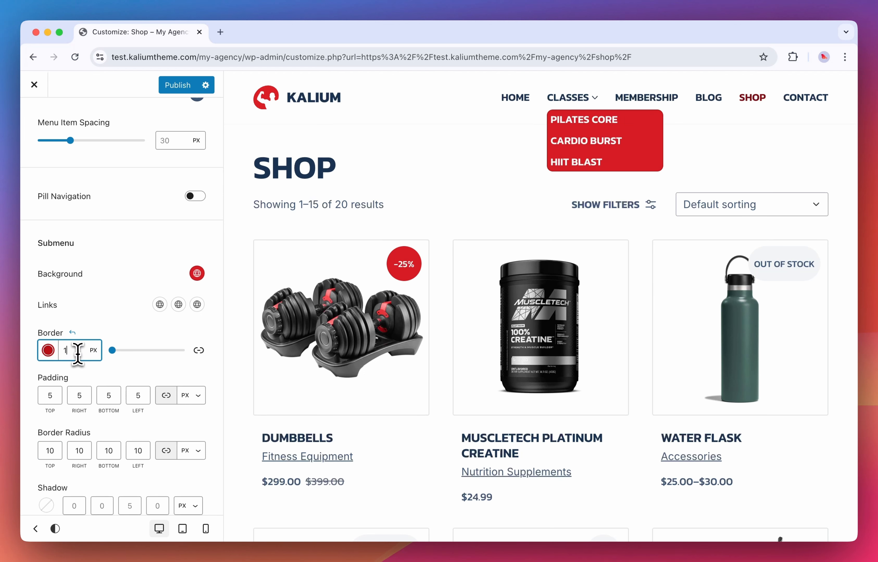
Set the submenu padding to 15 px on all four sides
{"action": "left_click", "coordinate": [55, 397]}
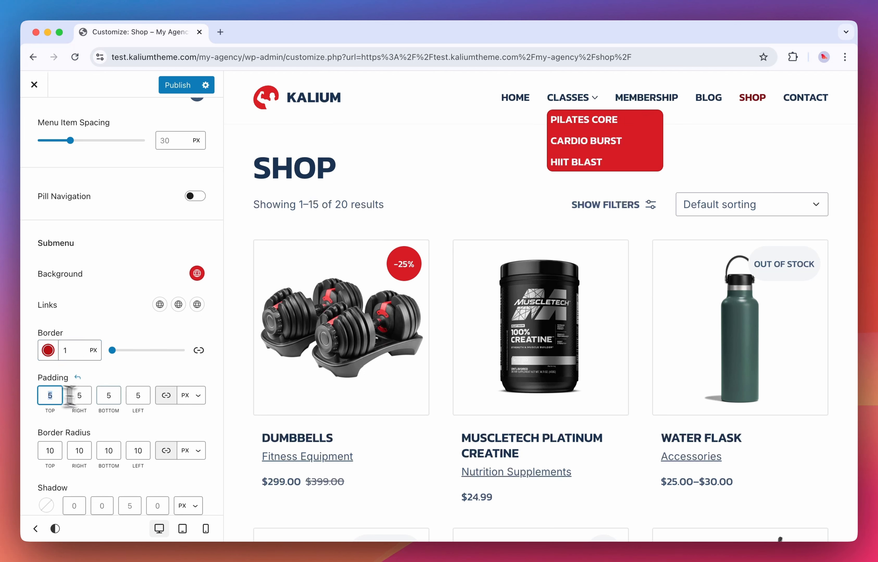
{"action": "key", "text": "Left"}
{"action": "type", "text": "1"}
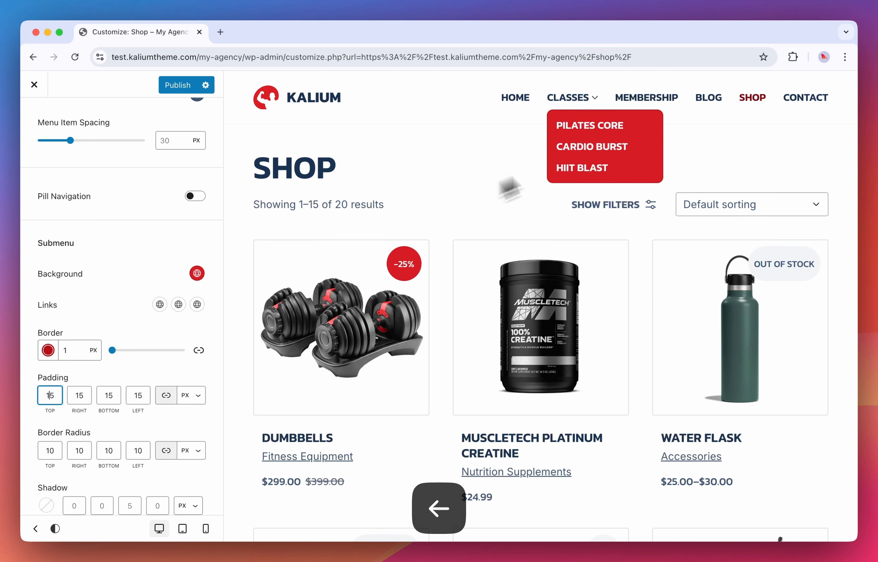
Set the submenu shadow to X 0, Y 0, blur 10 and spread 20 px
{"action": "scroll", "coordinate": [183, 352], "scroll_direction": "down", "scroll_amount": 1}
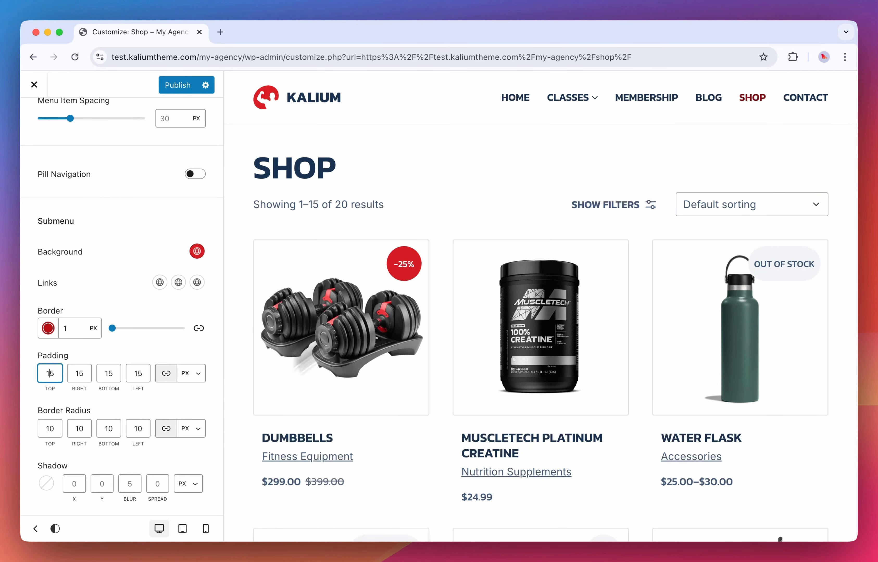
{"action": "left_click", "coordinate": [73, 483]}
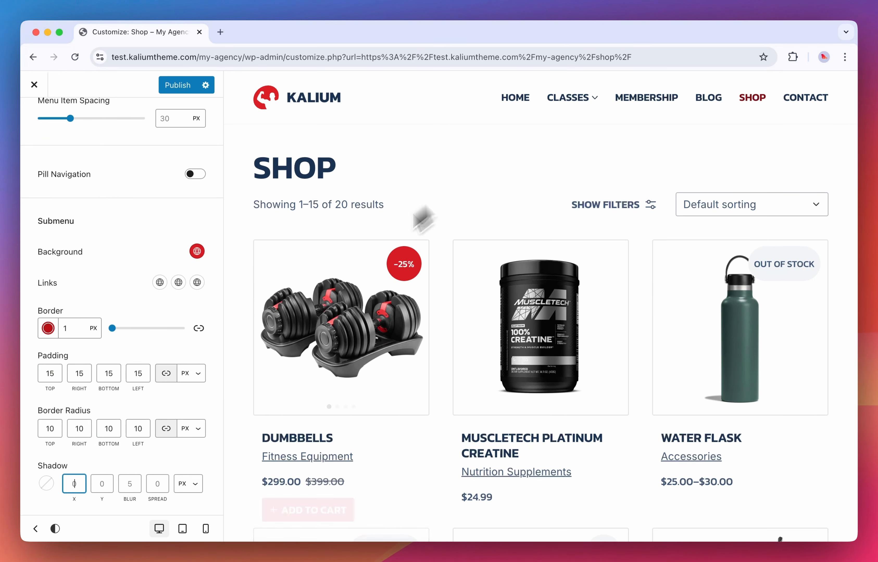
{"action": "double_click", "coordinate": [76, 429]}
{"action": "left_click", "coordinate": [80, 483]}
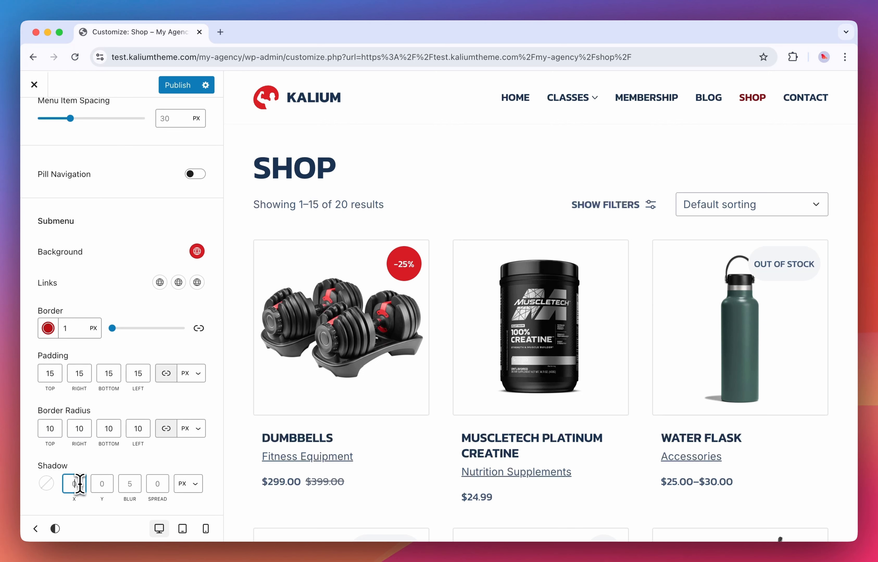
{"action": "left_click", "coordinate": [107, 484]}
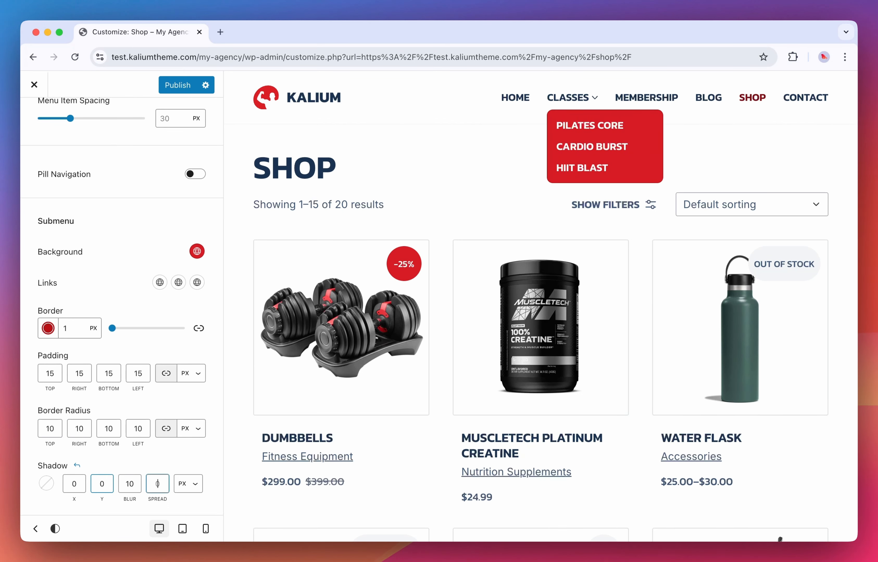
Colour the submenu shadow black and lower its opacity to give 0000002B
{"action": "left_click", "coordinate": [46, 483]}
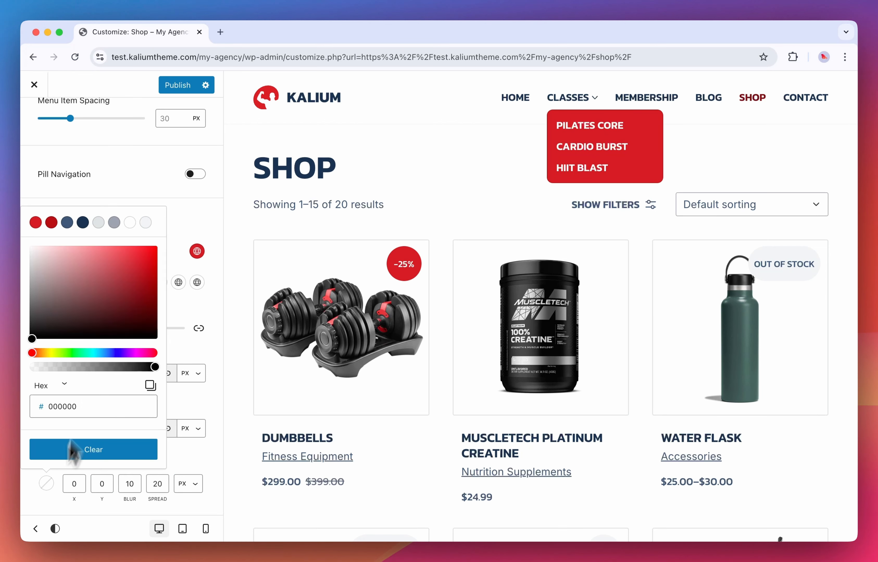
{"action": "left_click_drag", "start_coordinate": [85, 324], "coordinate": [3, 377]}
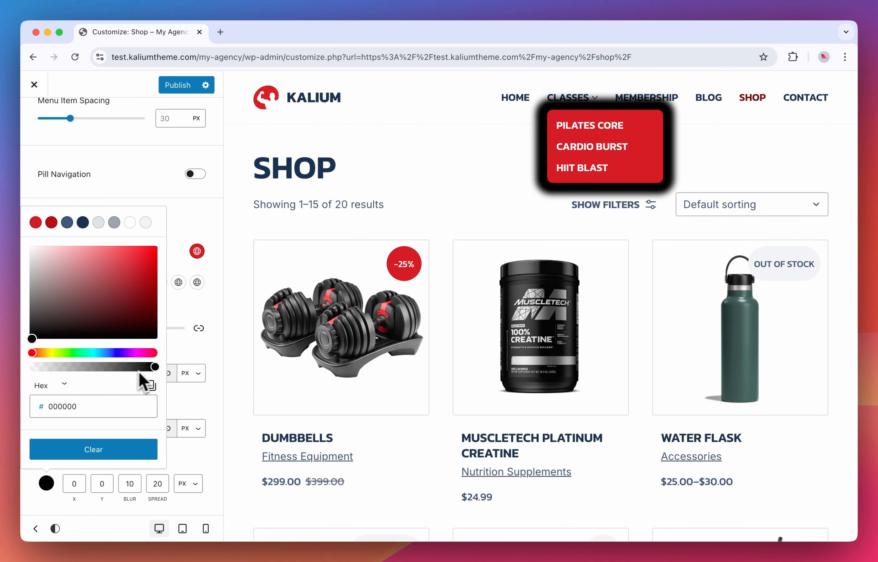
{"action": "left_click_drag", "start_coordinate": [155, 367], "coordinate": [55, 375]}
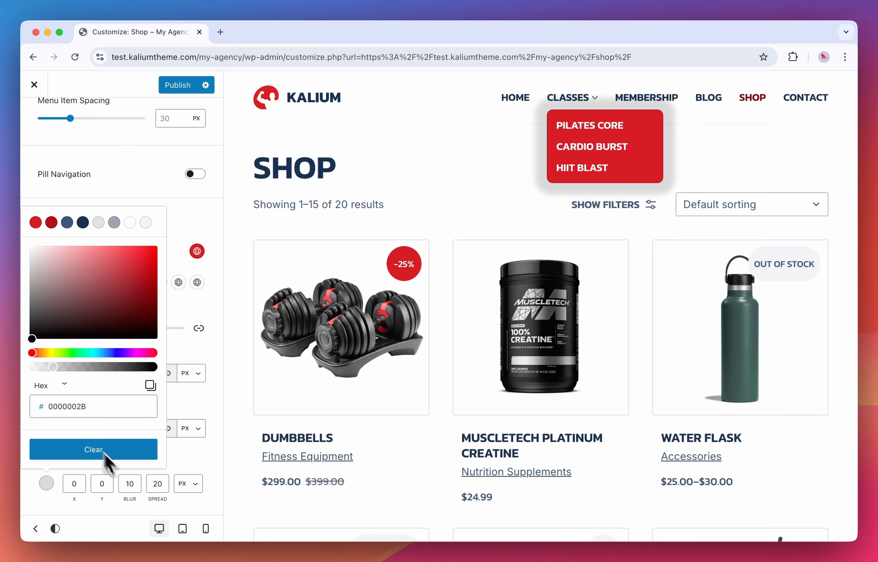
Refine the submenu shadow to a spread of 5 px, a Y offset of 5 px and a blur of 20 px
{"action": "left_click", "coordinate": [157, 484]}
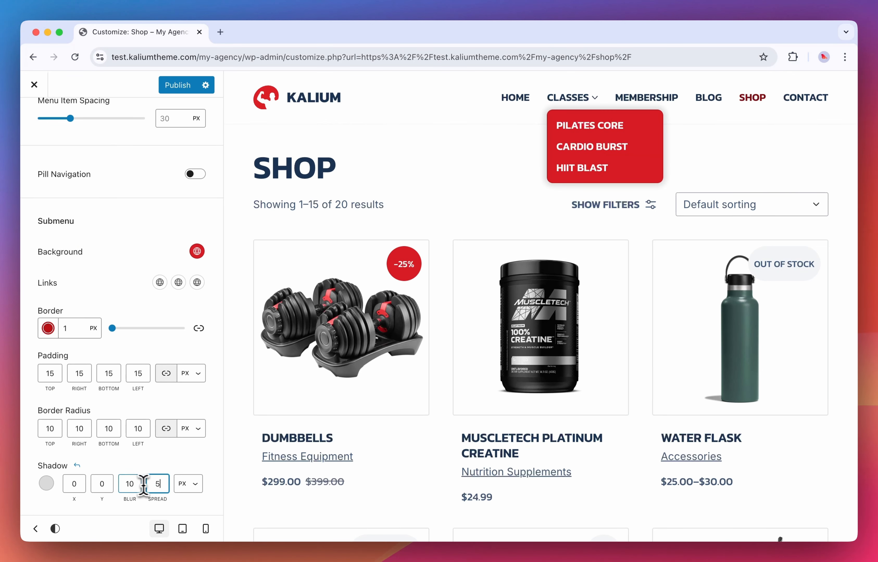
{"action": "left_click", "coordinate": [91, 484]}
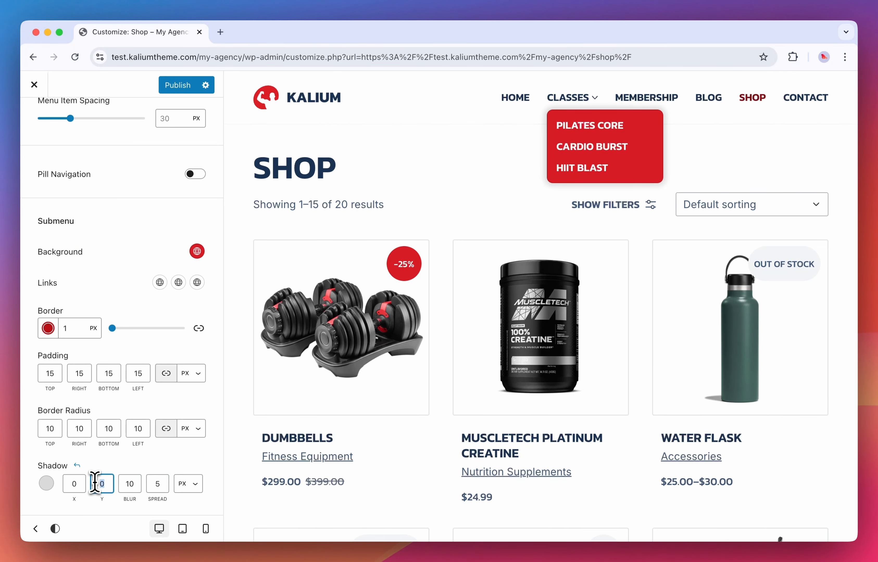
{"action": "type", "text": "5"}
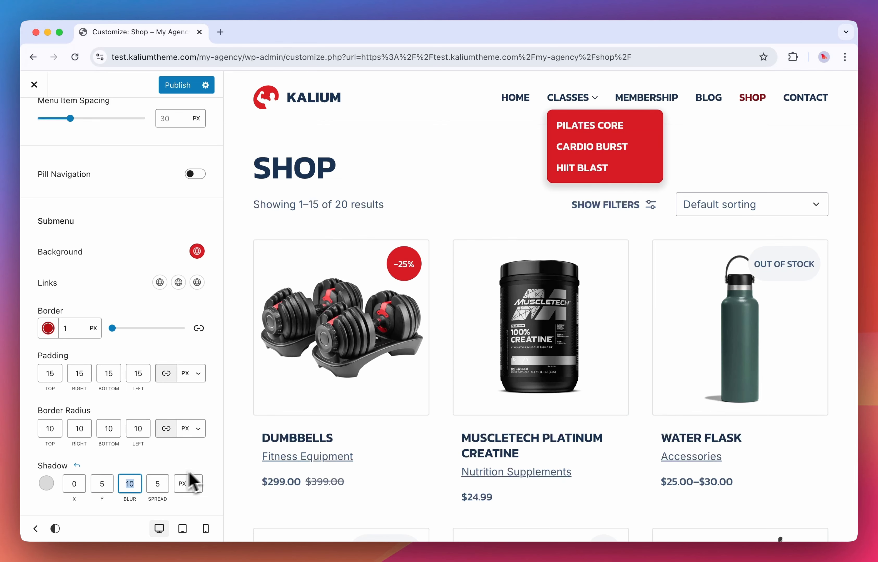
{"action": "type", "text": "20"}
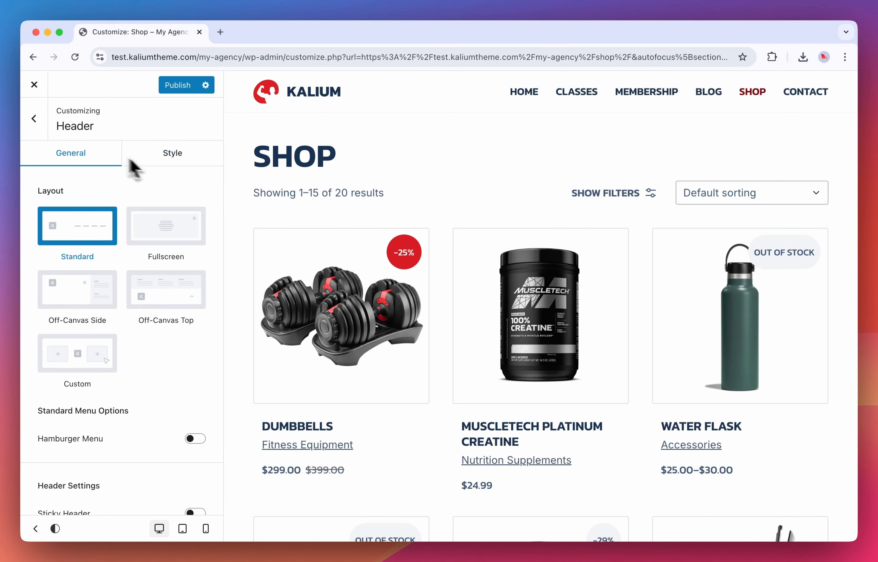
Leave the Header settings and open the Brand section of the Styling options
{"action": "left_click", "coordinate": [40, 127]}
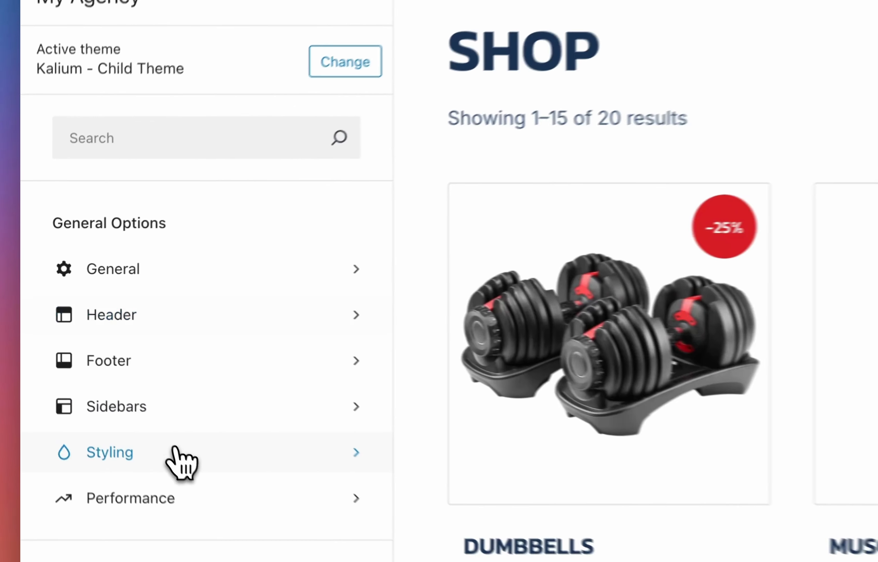
{"action": "left_click", "coordinate": [174, 448]}
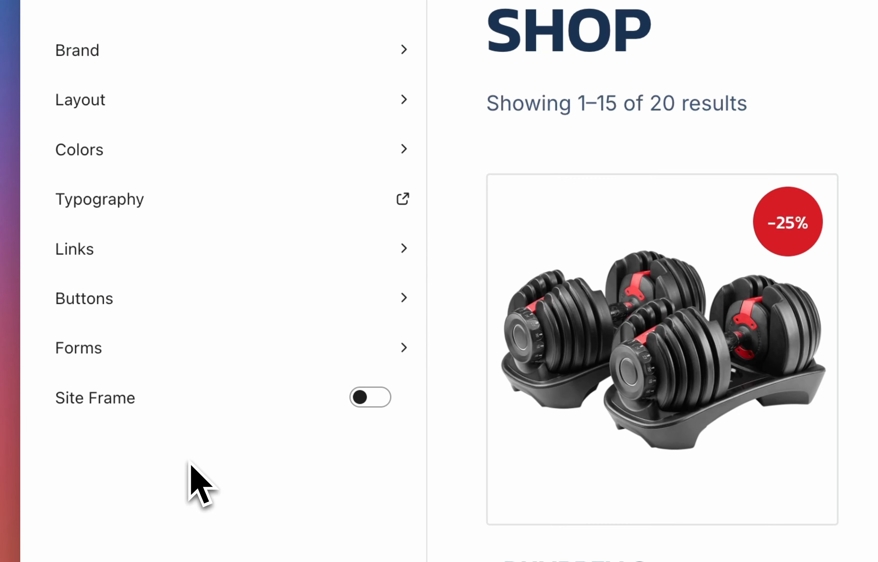
{"action": "left_click", "coordinate": [189, 51]}
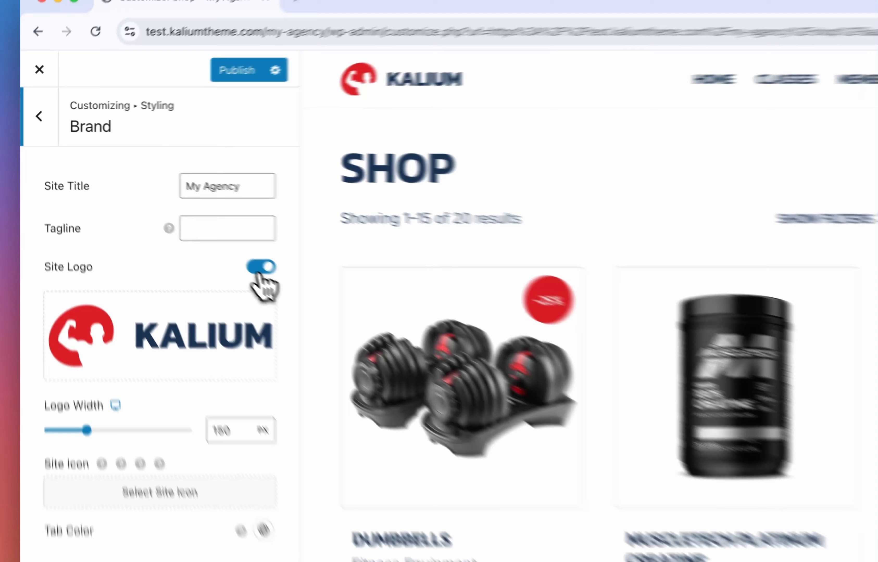
Turn off the site logo and change the site title to "My page title"
{"action": "left_click", "coordinate": [260, 269]}
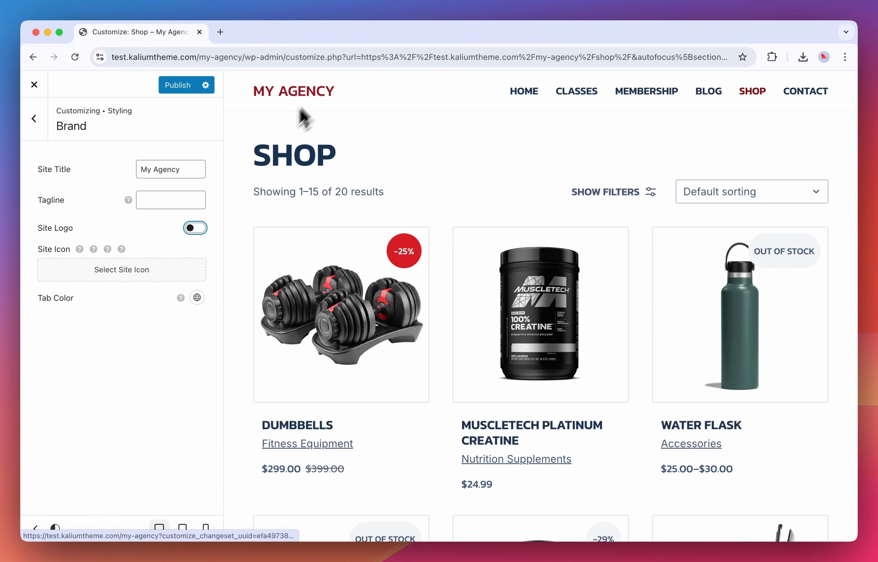
{"action": "left_click", "coordinate": [184, 173]}
{"action": "triple_click", "coordinate": [182, 174]}
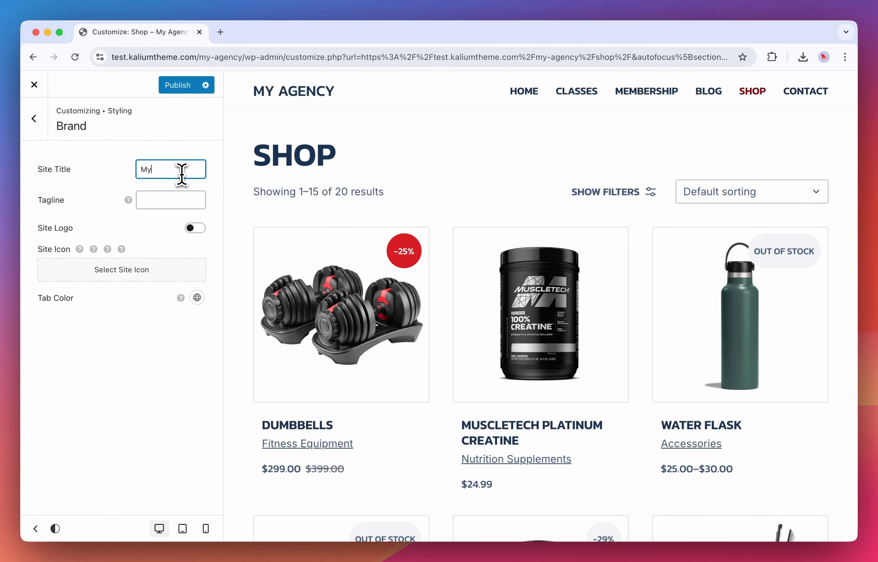
{"action": "type", "text": "My page title"}
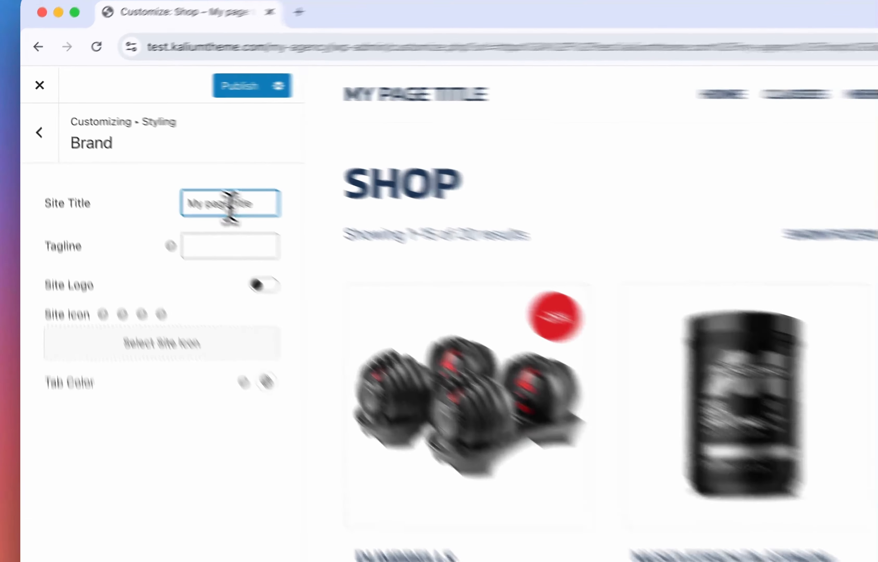
Enter "Sample tagline" as the tagline and turn the site logo back on
{"action": "double_click", "coordinate": [172, 171]}
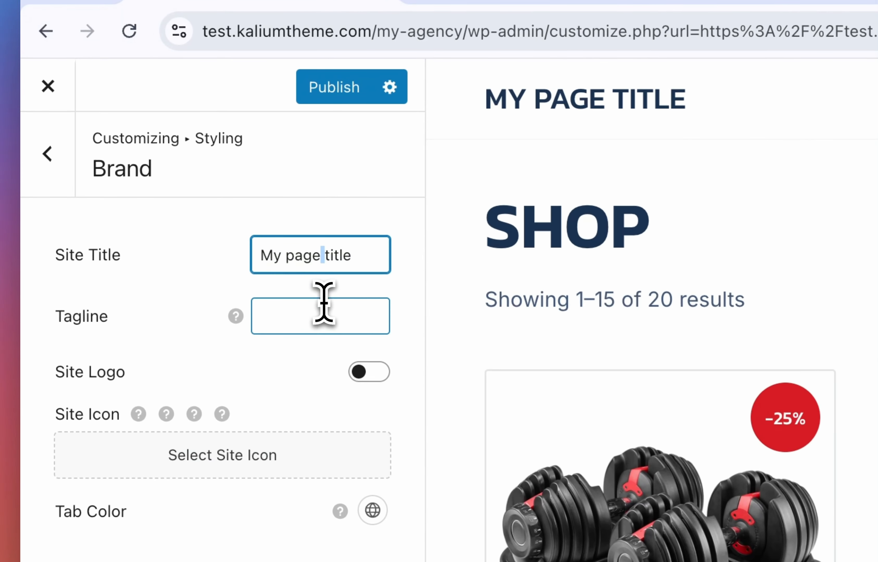
{"action": "left_click", "coordinate": [324, 302]}
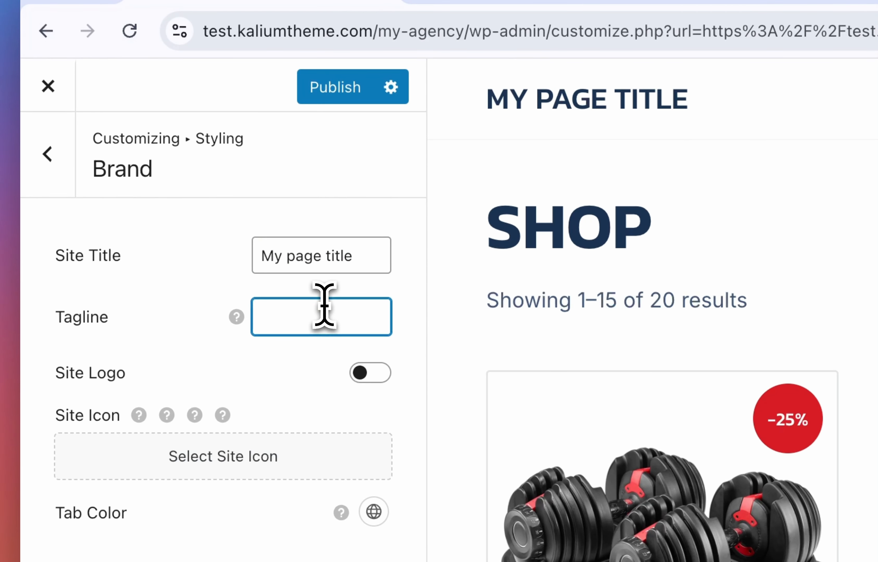
{"action": "type", "text": "Sample tagline"}
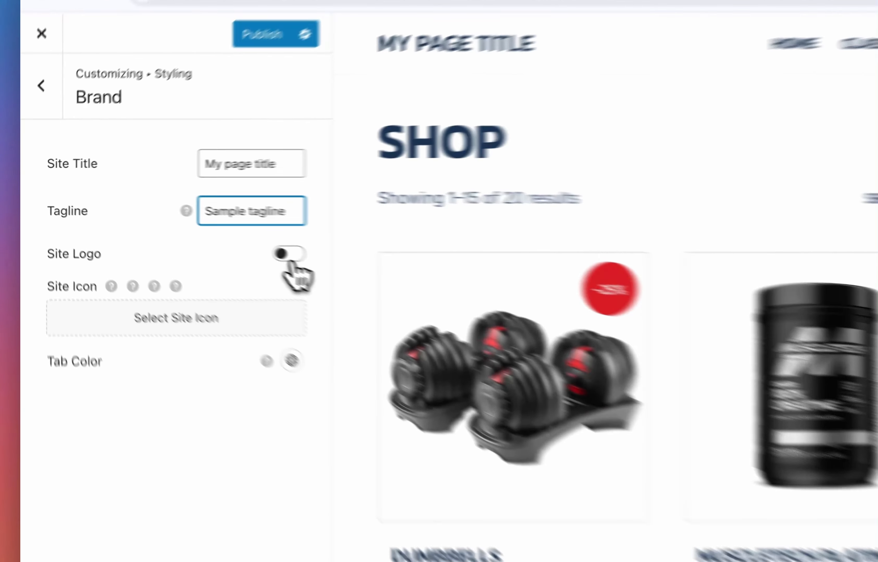
{"action": "left_click", "coordinate": [197, 229]}
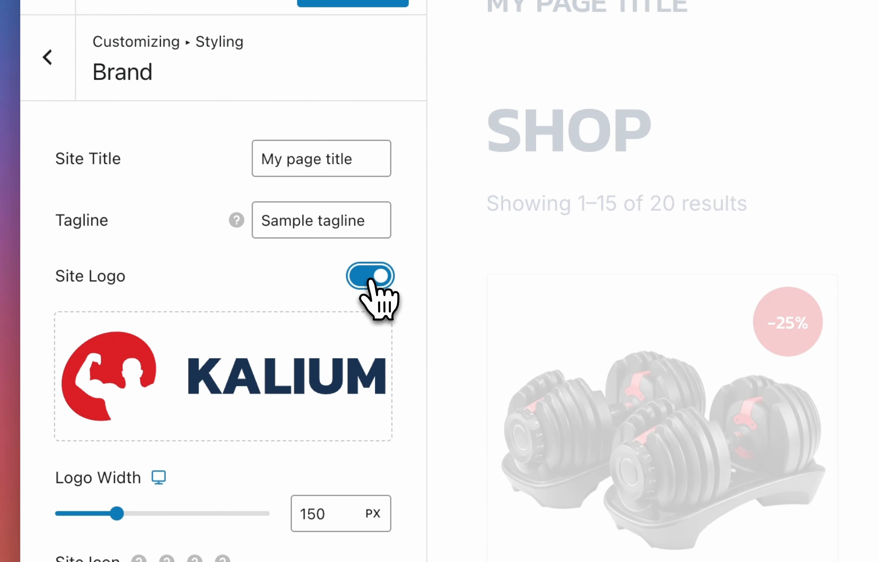
Set the logo width to 133 px for desktop and 198 px for tablet
{"action": "mouse_move", "coordinate": [356, 369]}
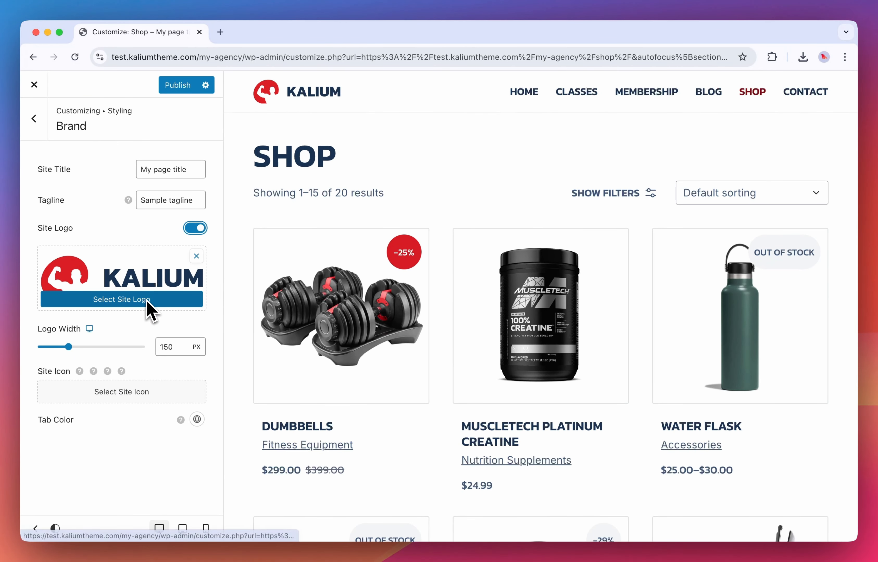
{"action": "left_click", "coordinate": [70, 349]}
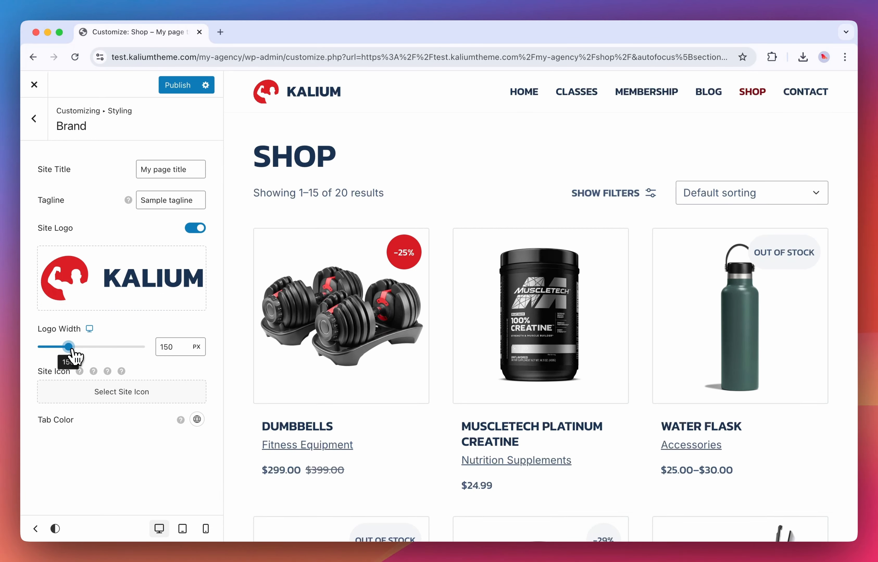
{"action": "mouse_move", "coordinate": [73, 350]}
{"action": "left_mouse_down"}
{"action": "mouse_move", "coordinate": [93, 351]}
{"action": "mouse_move", "coordinate": [65, 348]}
{"action": "left_mouse_up"}
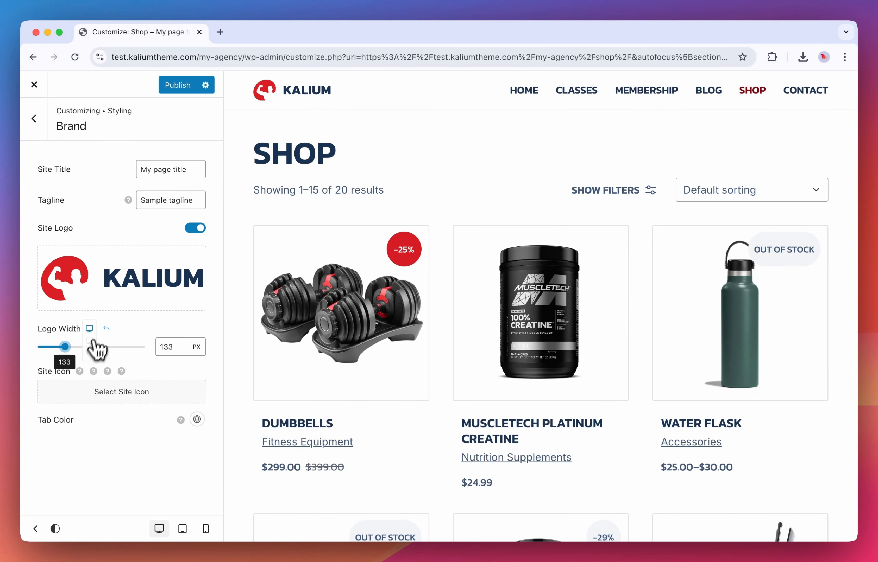
{"action": "left_click", "coordinate": [182, 529]}
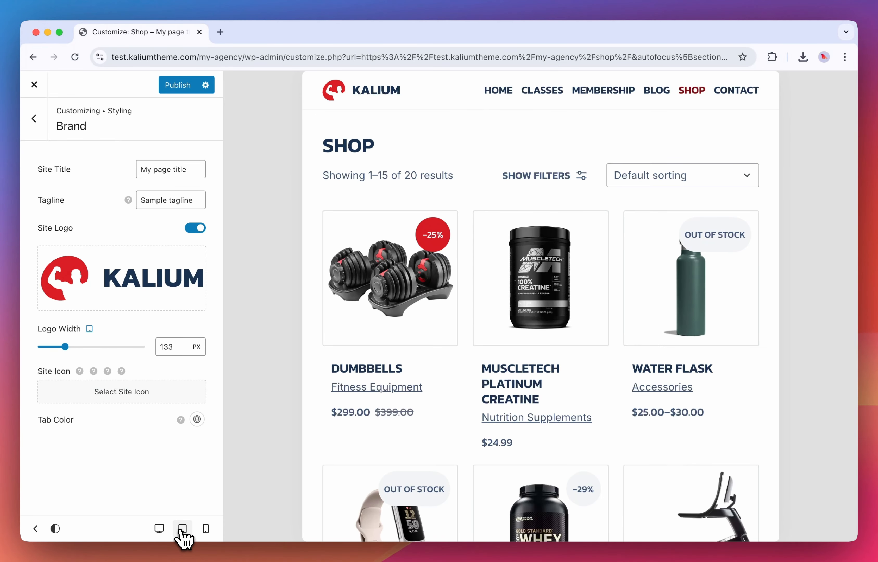
{"action": "left_click_drag", "start_coordinate": [76, 356], "coordinate": [82, 357]}
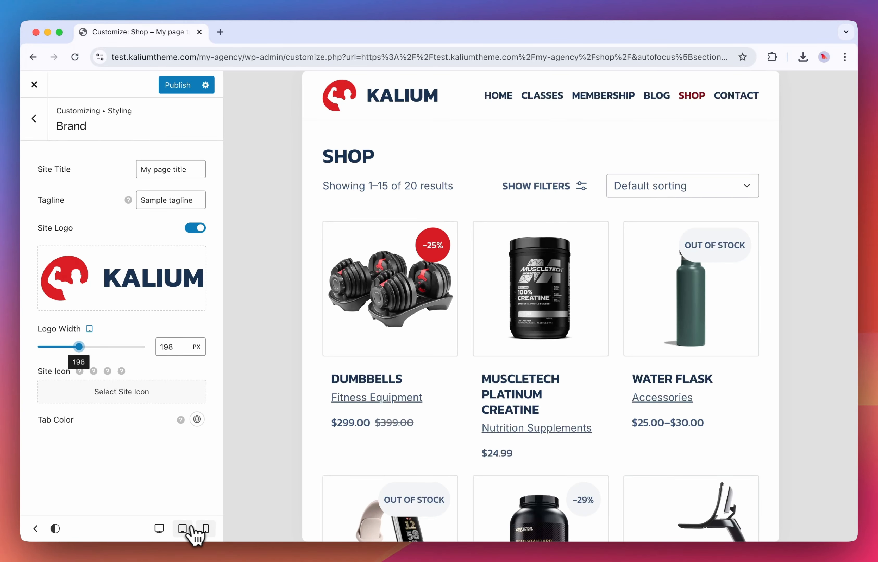
Set the logo width to 280 px for mobile and return to the tablet preview
{"action": "left_click", "coordinate": [205, 528]}
{"action": "left_click_drag", "start_coordinate": [81, 349], "coordinate": [98, 354]}
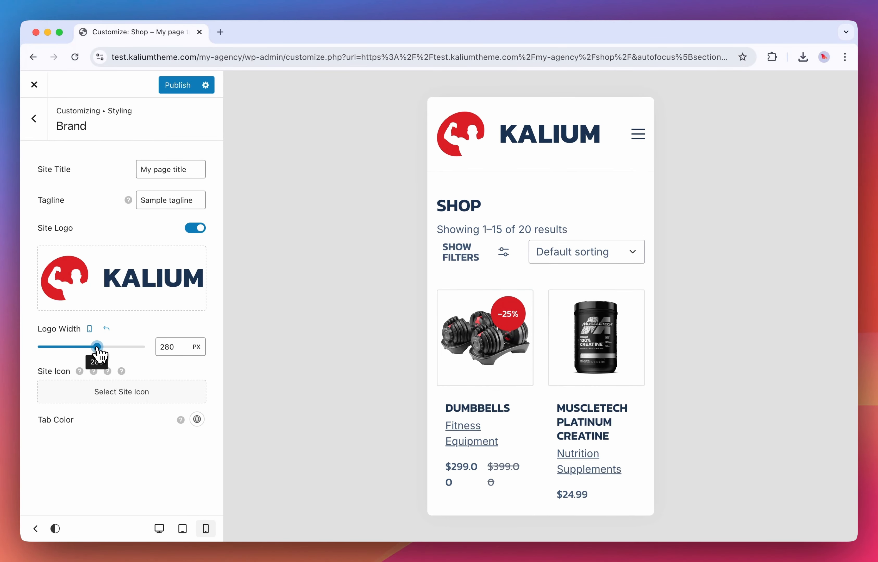
{"action": "left_click", "coordinate": [182, 528]}
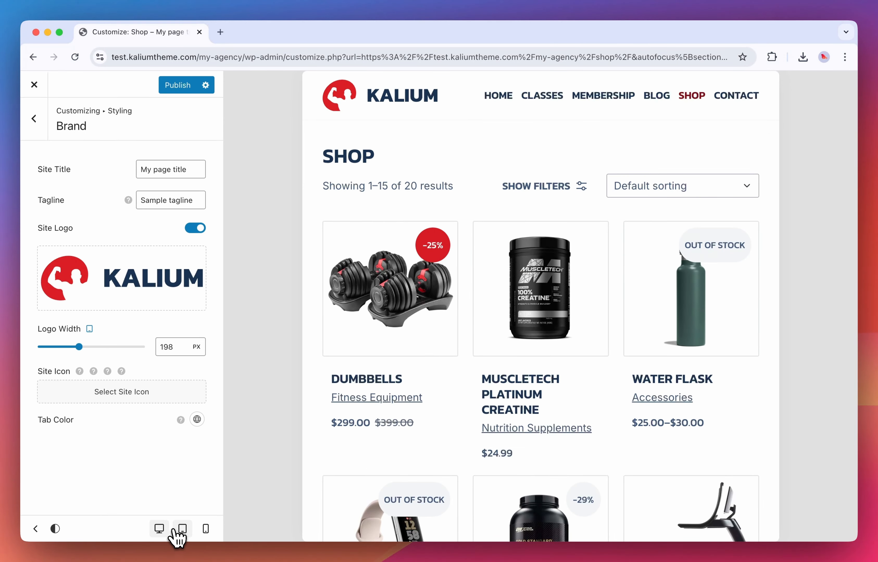
Compare the logo size in the desktop, tablet and mobile previews
{"action": "left_click", "coordinate": [159, 529]}
{"action": "left_click", "coordinate": [180, 530]}
{"action": "left_click", "coordinate": [205, 530]}
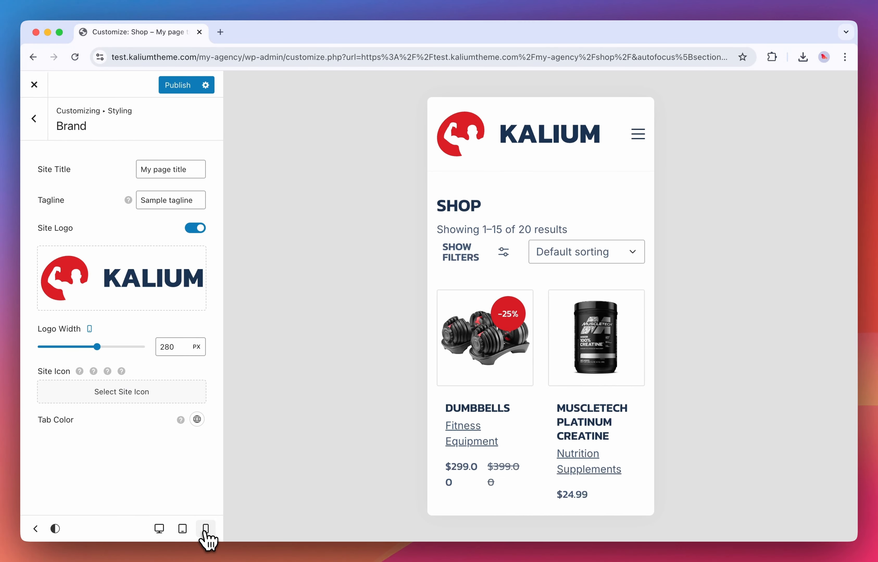
Reset the logo width to its default and check the logo in the tablet and desktop previews
{"action": "left_click", "coordinate": [166, 531]}
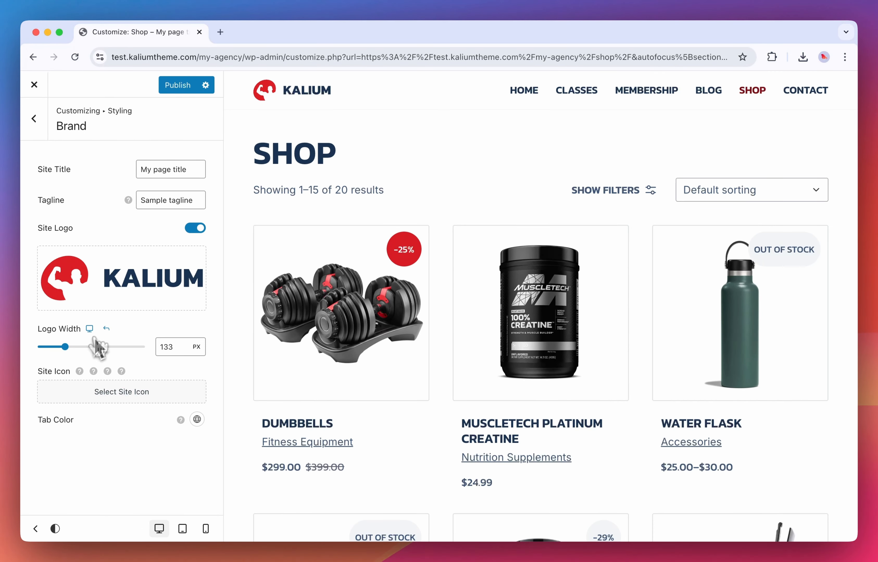
{"action": "left_click", "coordinate": [107, 329]}
{"action": "left_click", "coordinate": [182, 529]}
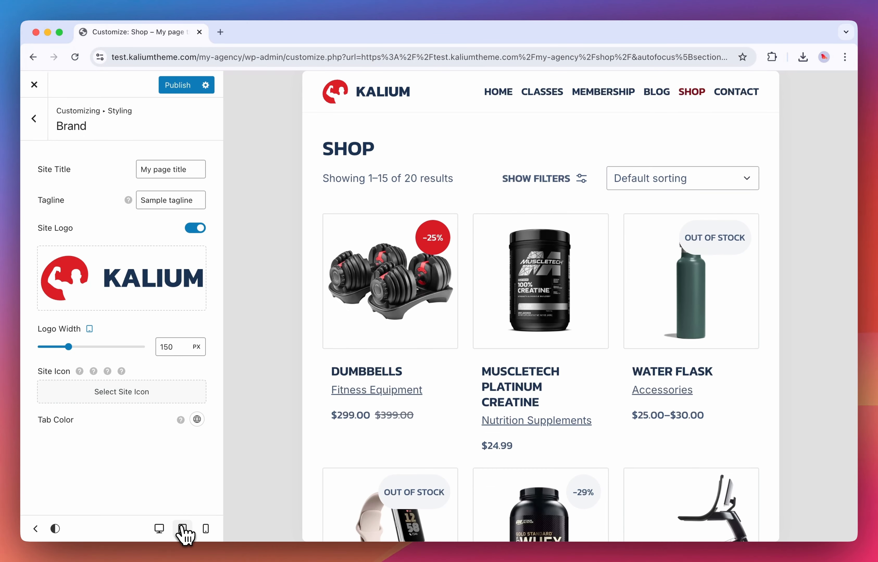
{"action": "left_click", "coordinate": [159, 528]}
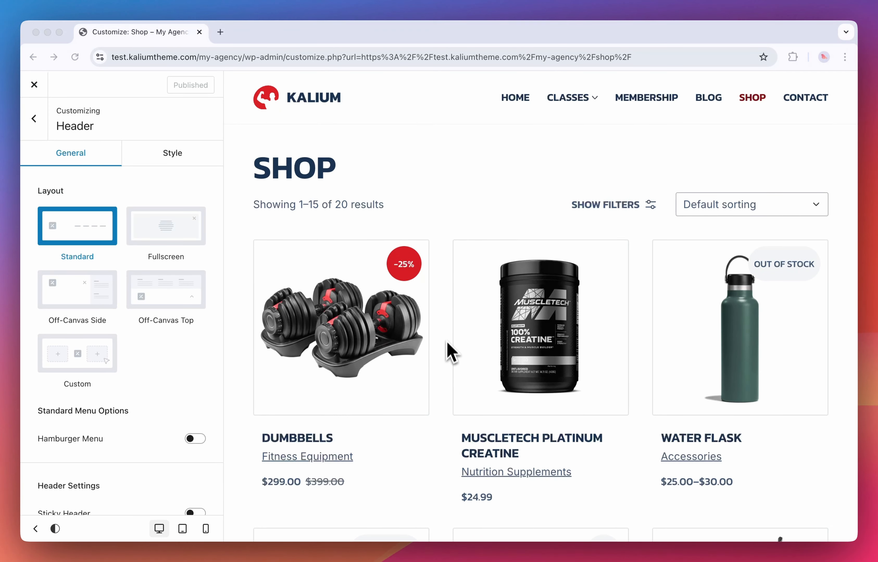
Switch the header layout to Fullscreen, turn off the menu's search field and open the menu in the preview
{"action": "left_click", "coordinate": [442, 206]}
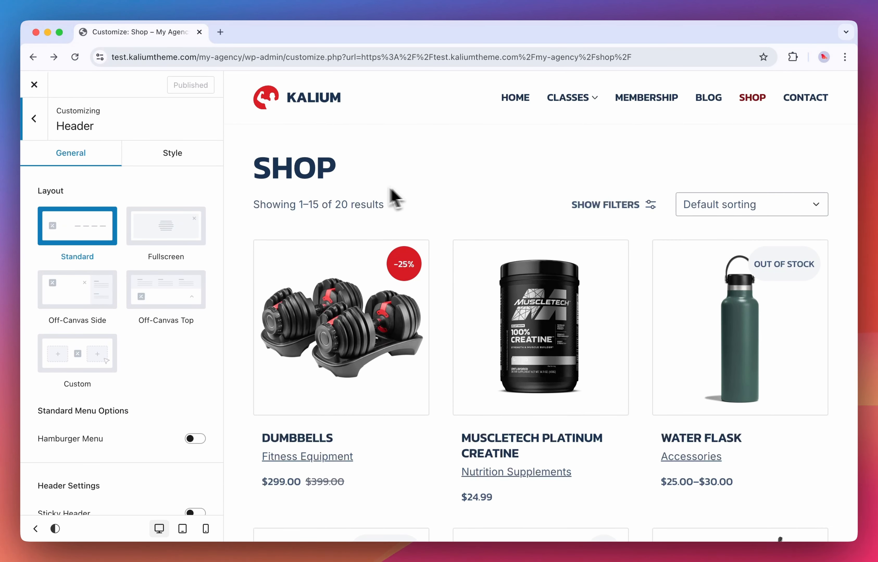
{"action": "left_click", "coordinate": [201, 230]}
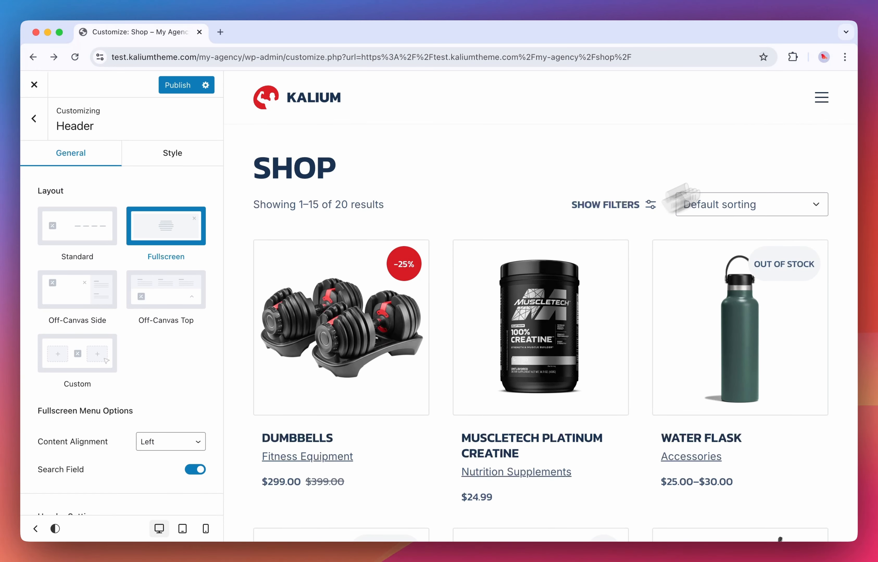
{"action": "left_click", "coordinate": [821, 100]}
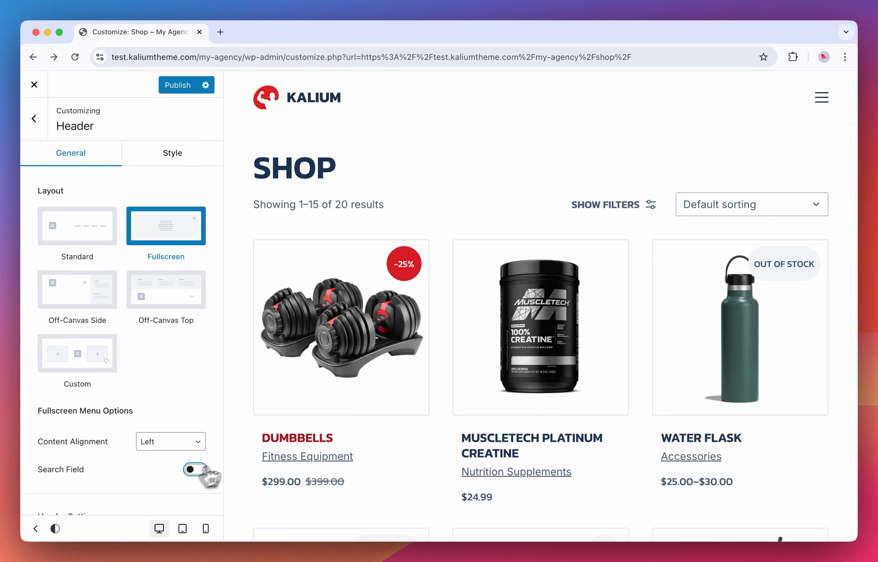
{"action": "left_click", "coordinate": [822, 98]}
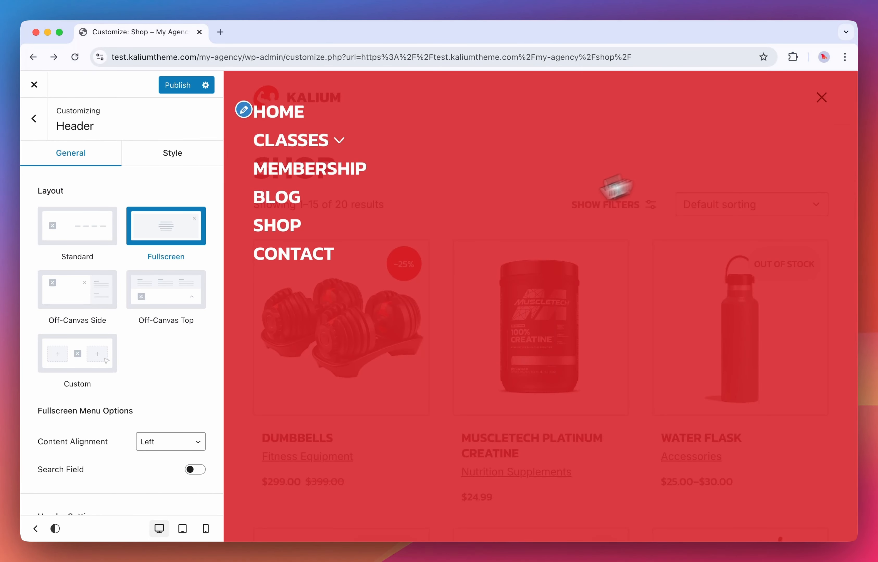
Set the fullscreen menu's content alignment to Centered and preview the open menu
{"action": "left_click", "coordinate": [157, 448]}
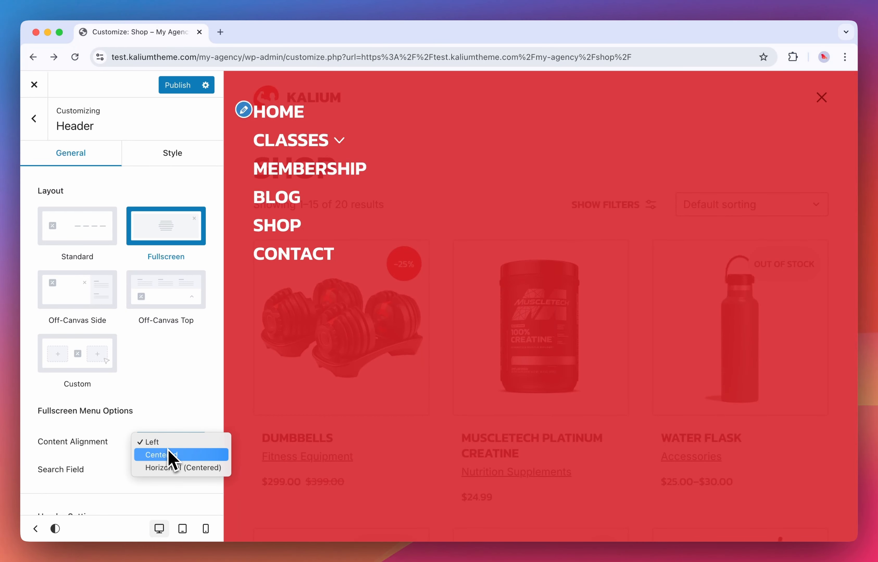
{"action": "left_click", "coordinate": [171, 457]}
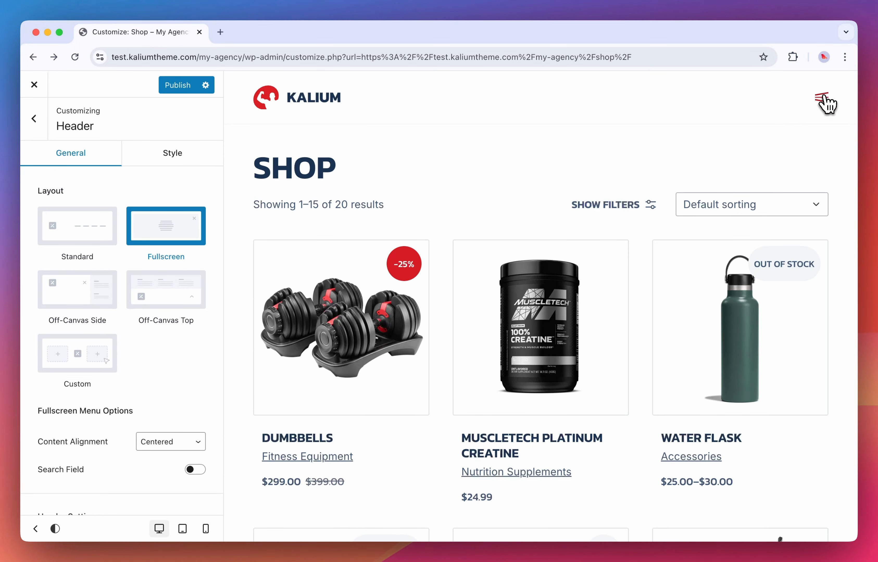
{"action": "left_click", "coordinate": [824, 98]}
{"action": "left_click", "coordinate": [580, 262]}
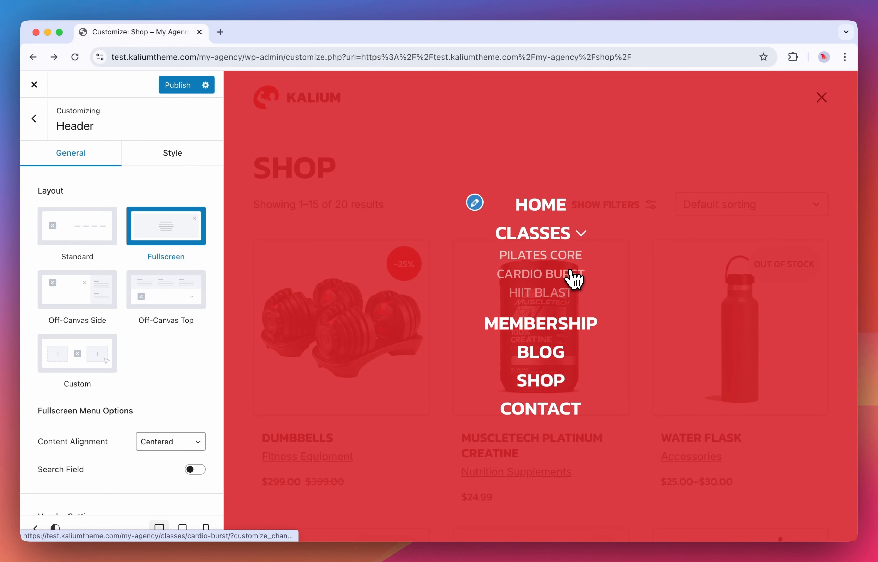
Try the Horizontal (Centered) content alignment on the fullscreen menu, preview it and restore the Centered alignment
{"action": "left_click", "coordinate": [171, 444]}
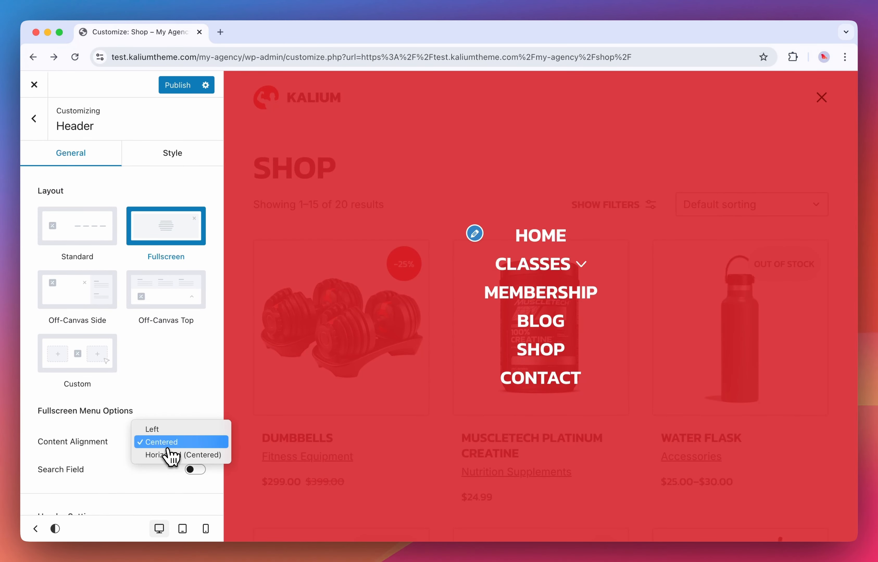
{"action": "left_click", "coordinate": [172, 456]}
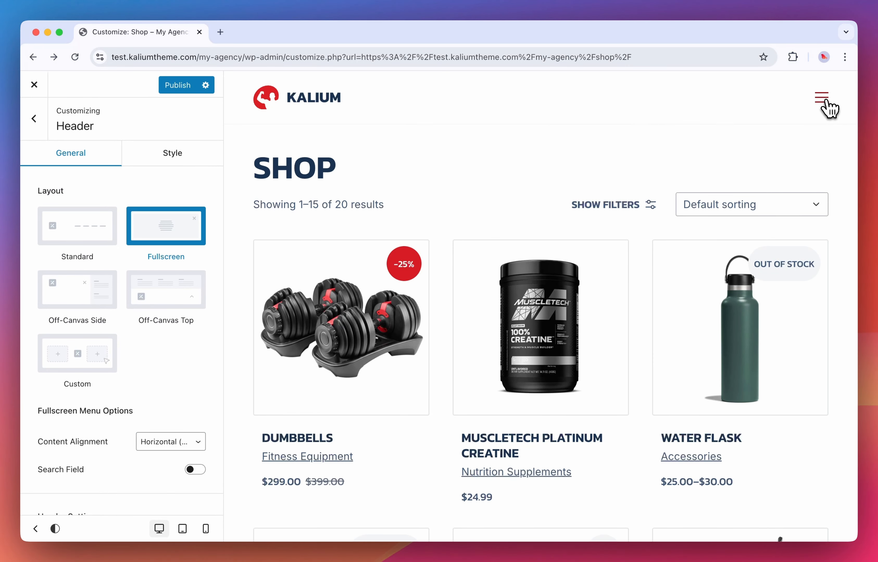
{"action": "left_click", "coordinate": [822, 98]}
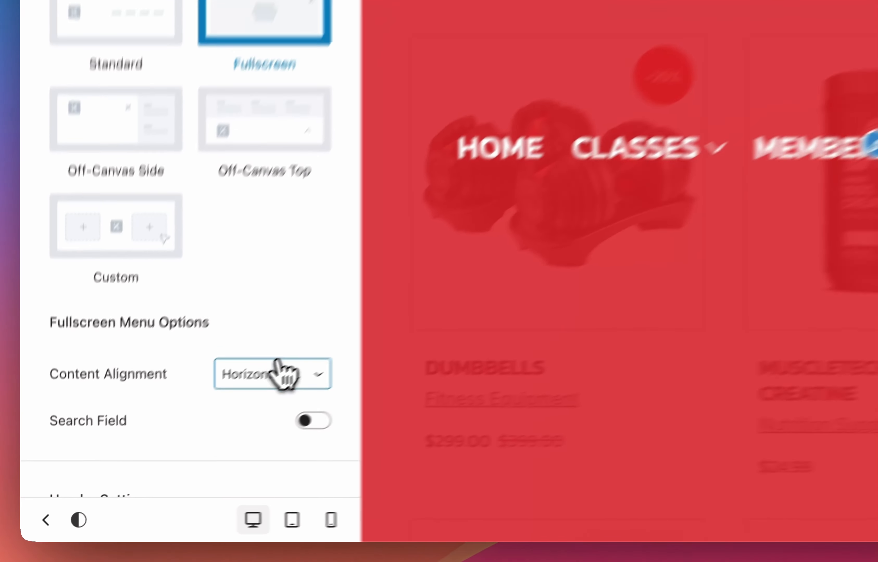
{"action": "left_click", "coordinate": [164, 441]}
{"action": "left_click", "coordinate": [334, 316]}
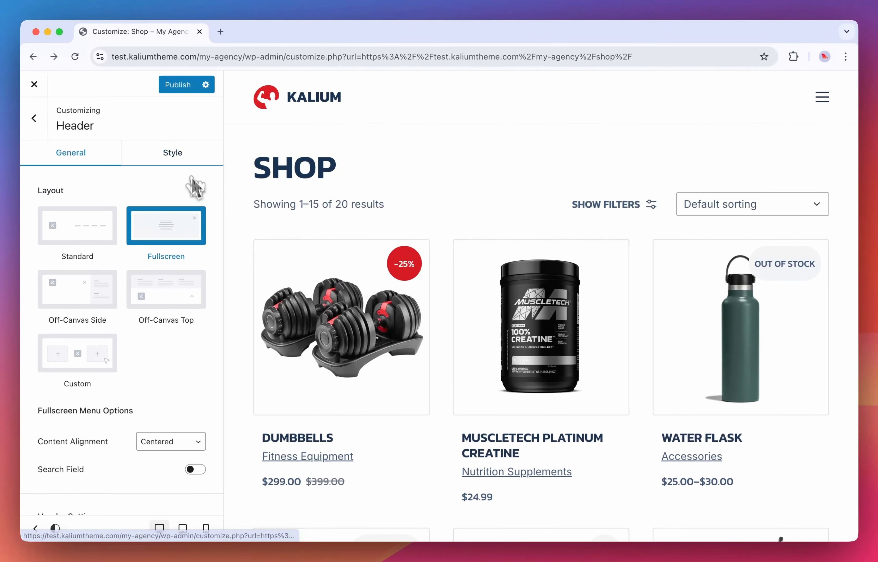
In the header style settings, set the fullscreen menu's normal link color to the white palette color FFFFFF
{"action": "left_click", "coordinate": [192, 169]}
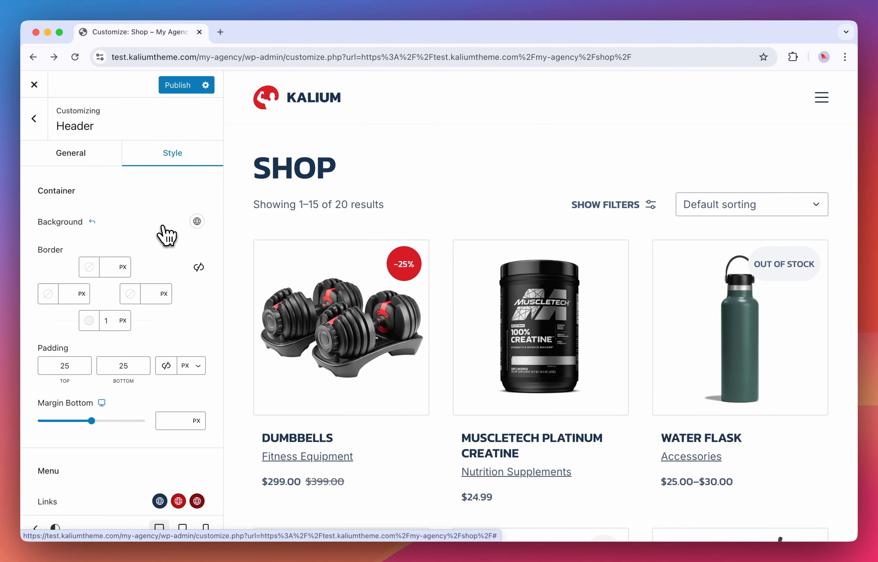
{"action": "scroll", "coordinate": [166, 235], "scroll_direction": "down", "scroll_amount": 6}
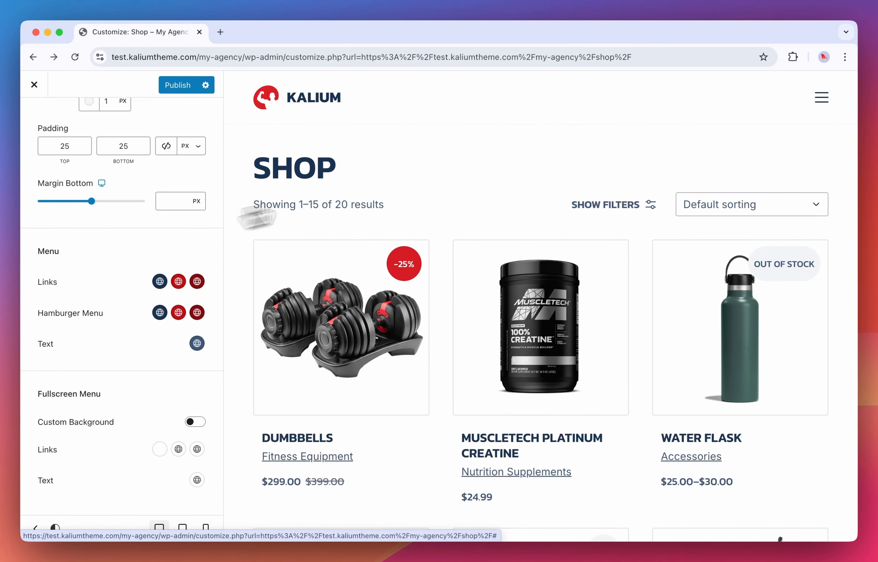
{"action": "left_click", "coordinate": [832, 101]}
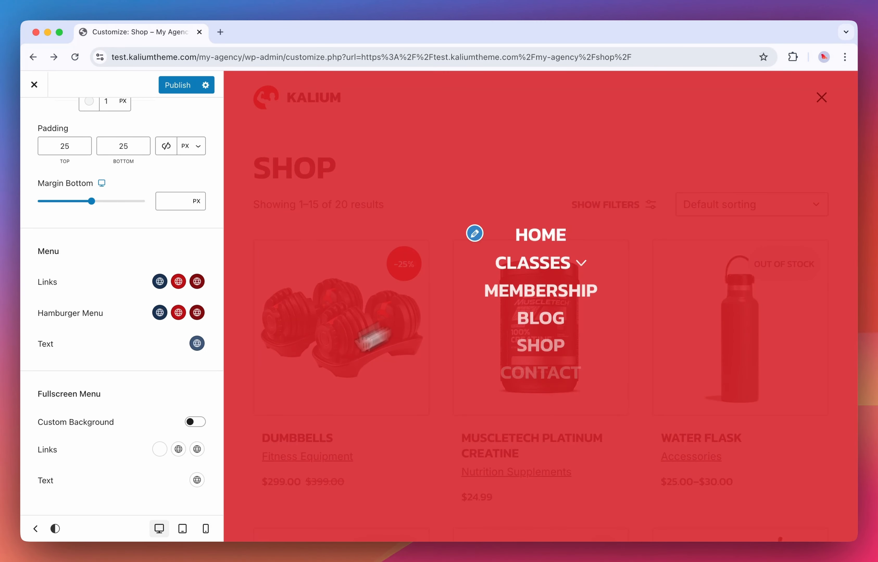
{"action": "left_click", "coordinate": [160, 451]}
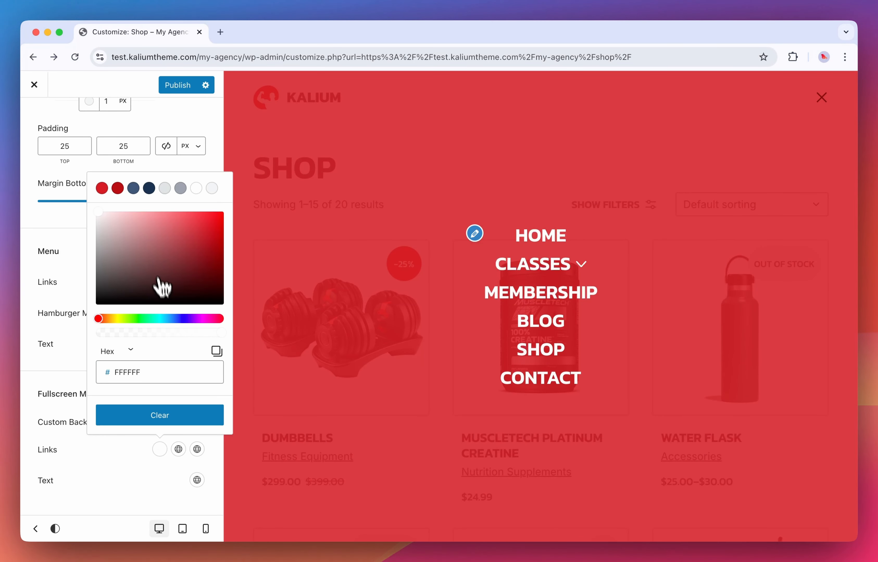
{"action": "left_click", "coordinate": [212, 189]}
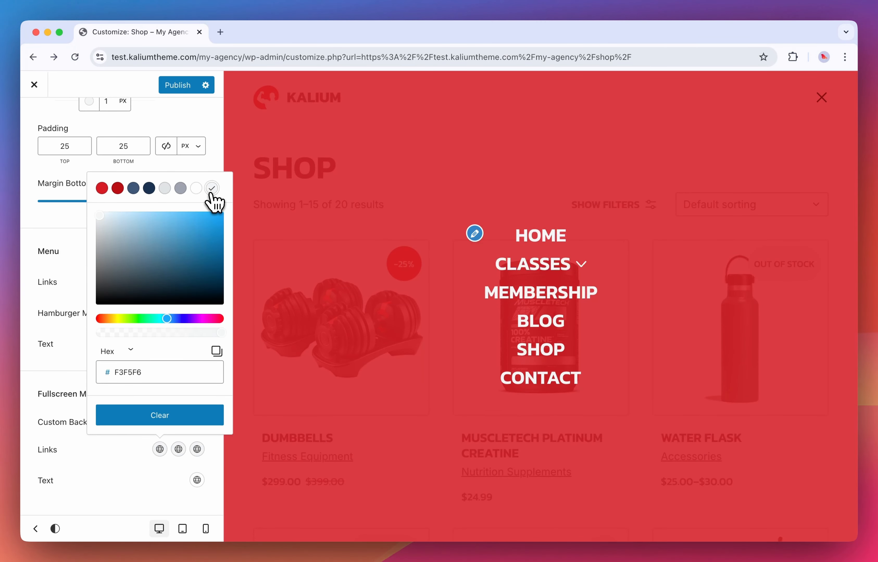
{"action": "mouse_move", "coordinate": [199, 213]}
{"action": "left_mouse_down"}
{"action": "mouse_move", "coordinate": [156, 237]}
{"action": "mouse_move", "coordinate": [245, 218]}
{"action": "mouse_move", "coordinate": [144, 252]}
{"action": "mouse_move", "coordinate": [96, 312]}
{"action": "mouse_move", "coordinate": [92, 334]}
{"action": "mouse_move", "coordinate": [80, 203]}
{"action": "left_mouse_up"}
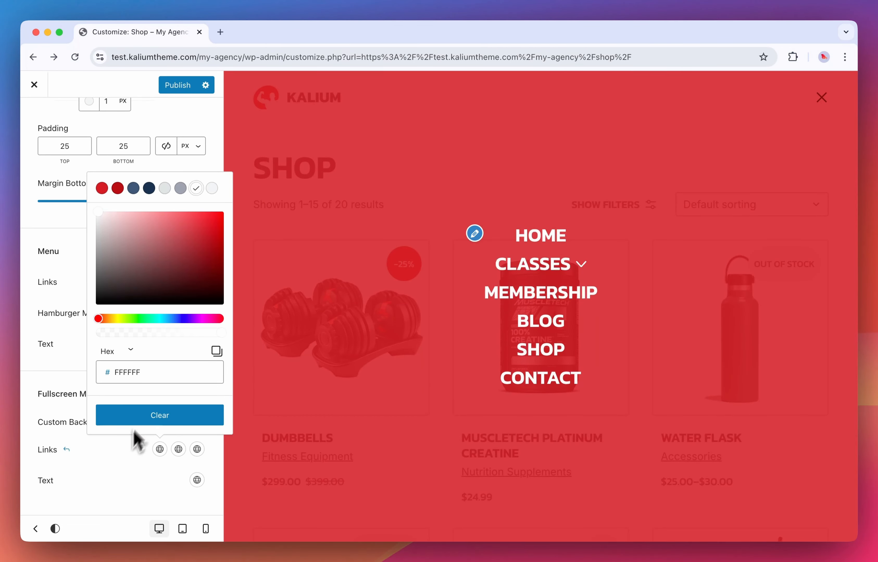
{"action": "left_click", "coordinate": [129, 476]}
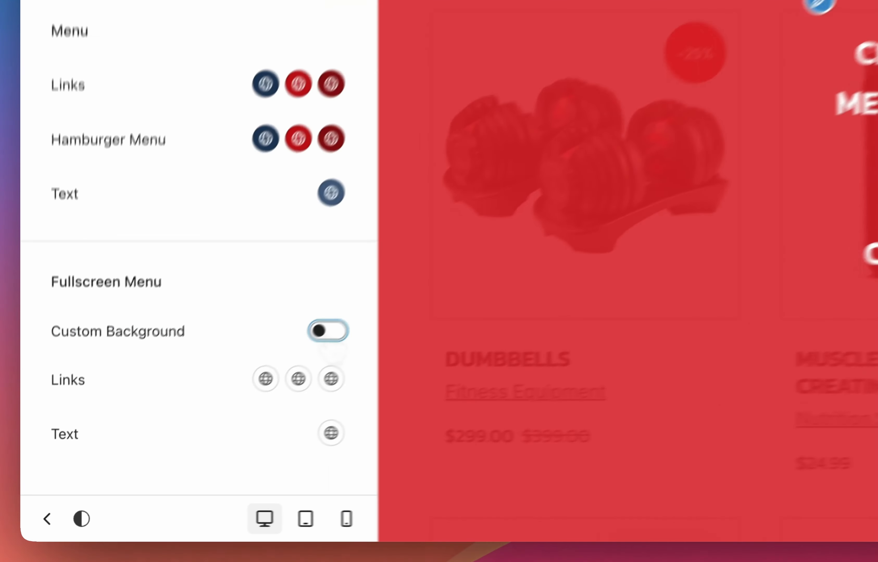
Enable the fullscreen menu's custom background, open its settings and show the menu in the preview
{"action": "left_click", "coordinate": [195, 422]}
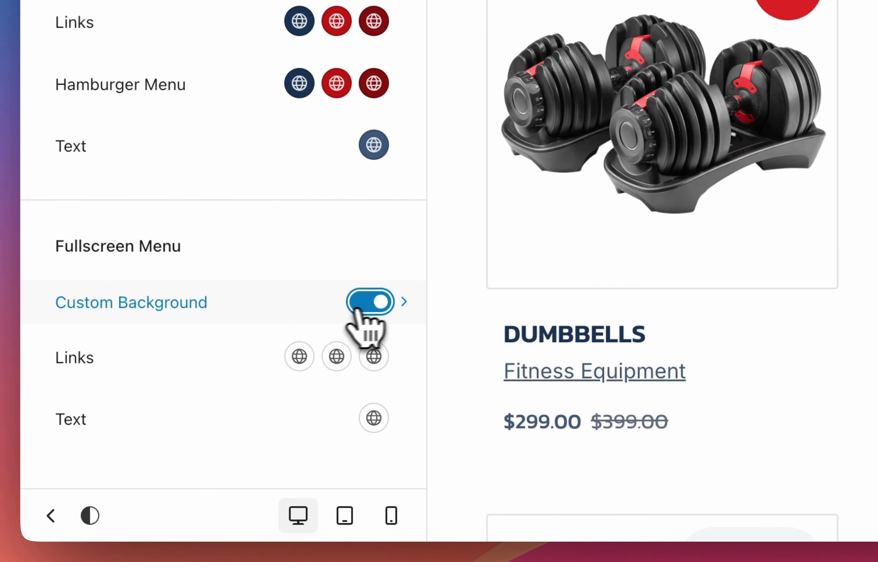
{"action": "left_click", "coordinate": [286, 312]}
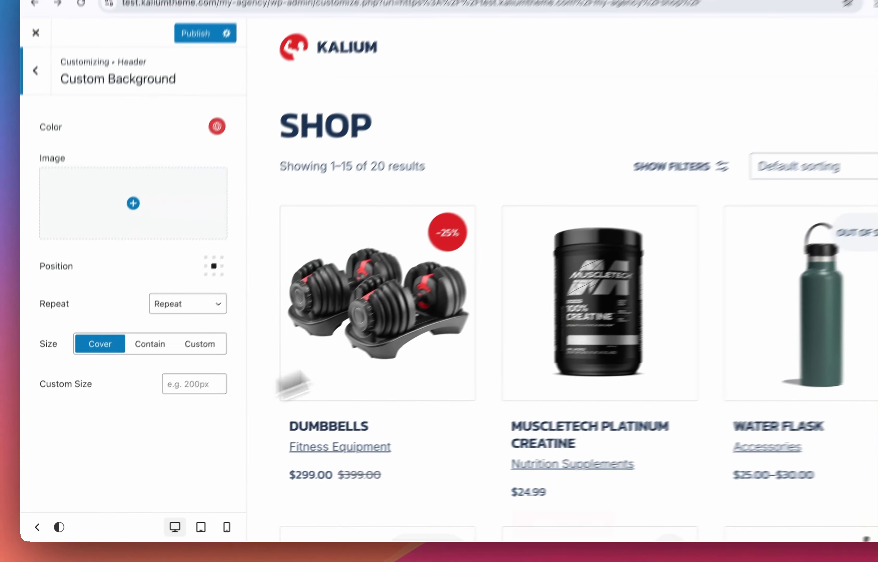
{"action": "left_click", "coordinate": [821, 98]}
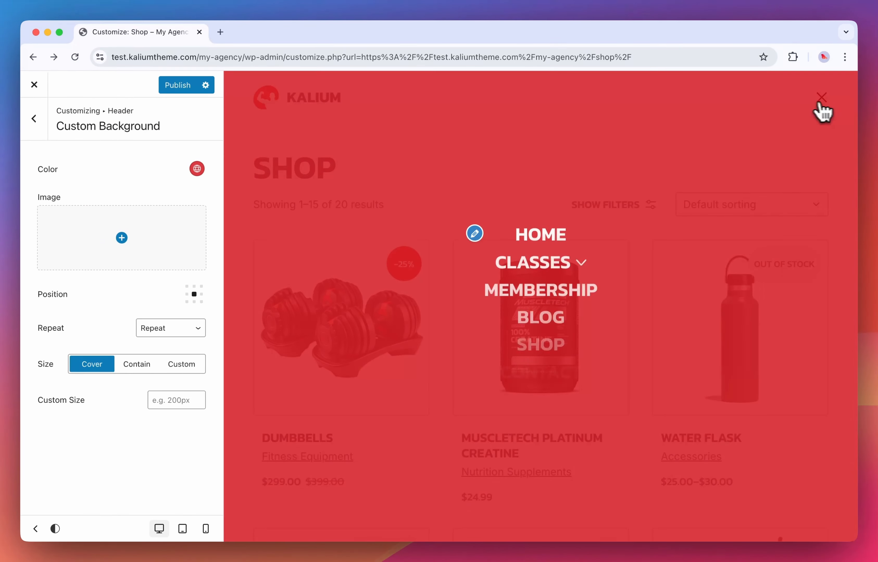
Change the custom background color to the semi-transparent red D6181EE3
{"action": "left_click", "coordinate": [198, 168]}
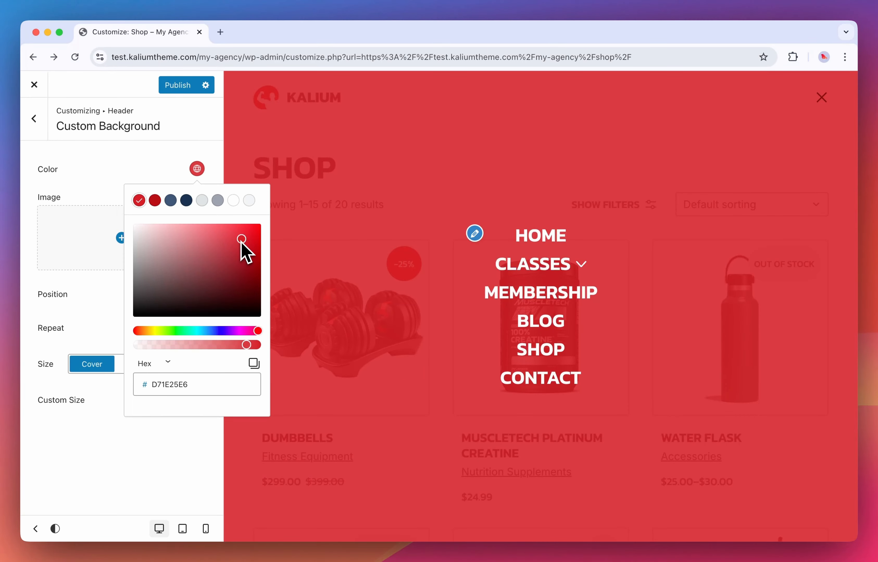
{"action": "left_click_drag", "start_coordinate": [249, 260], "coordinate": [245, 239]}
{"action": "mouse_move", "coordinate": [255, 345]}
{"action": "left_mouse_down"}
{"action": "mouse_move", "coordinate": [156, 345]}
{"action": "mouse_move", "coordinate": [267, 346]}
{"action": "mouse_move", "coordinate": [245, 346]}
{"action": "left_mouse_up"}
Switch the background color values to RGB and set the alpha to 90
{"action": "left_click", "coordinate": [151, 364]}
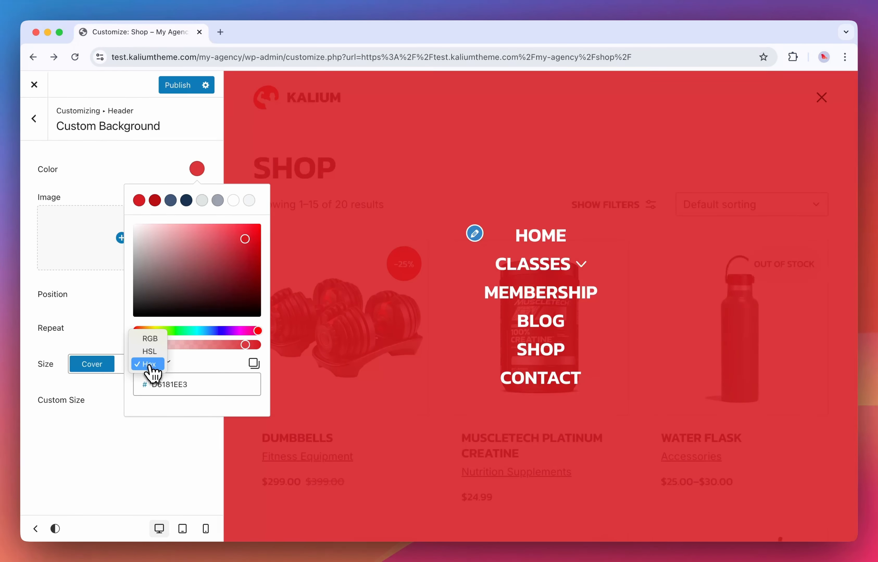
{"action": "left_click", "coordinate": [154, 342]}
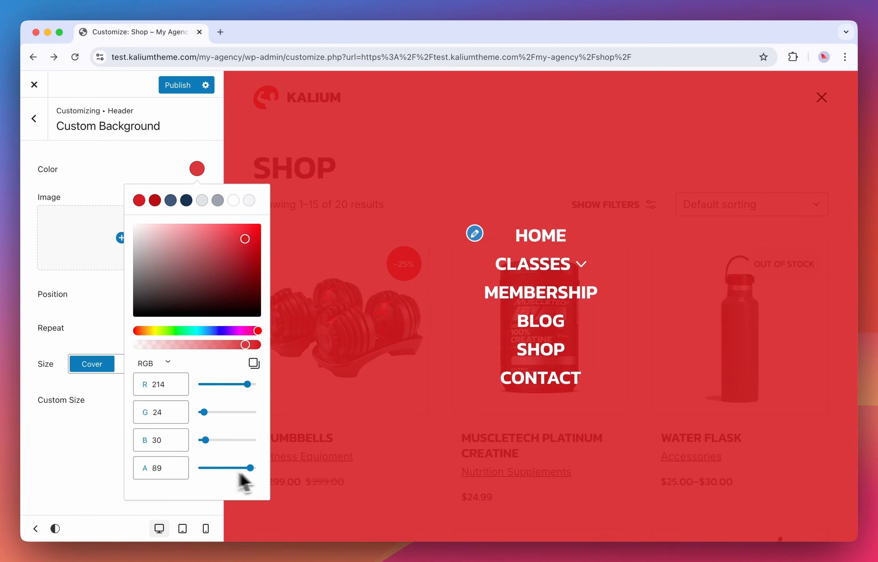
{"action": "left_click", "coordinate": [159, 460]}
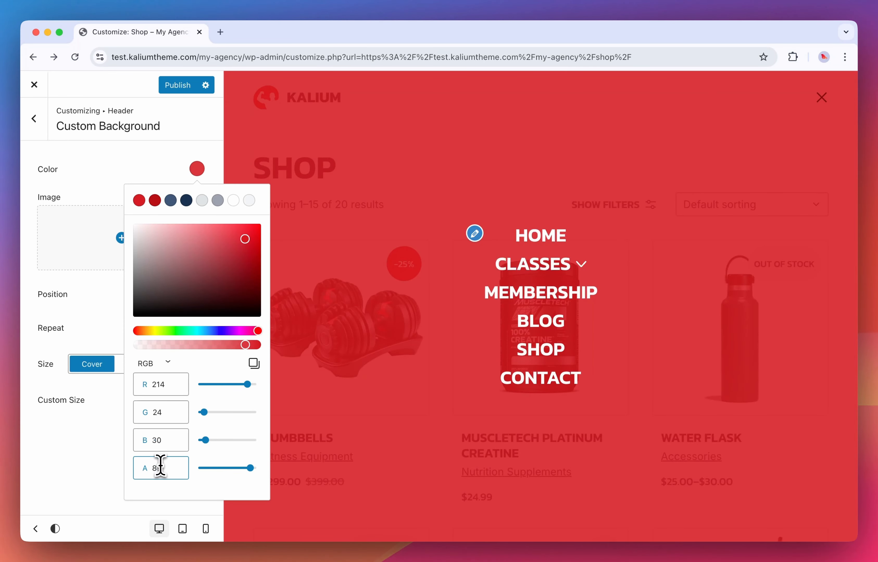
{"action": "type", "text": "80"}
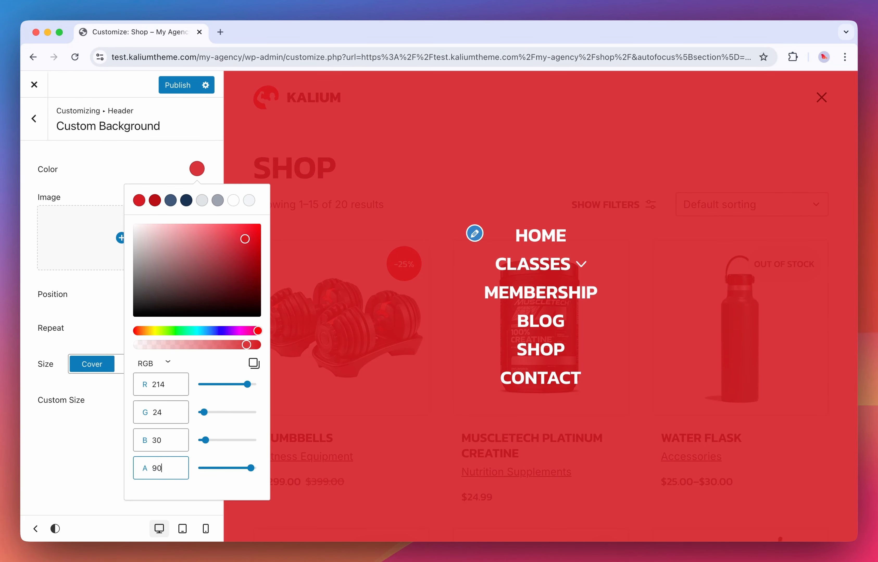
{"action": "left_click", "coordinate": [133, 176]}
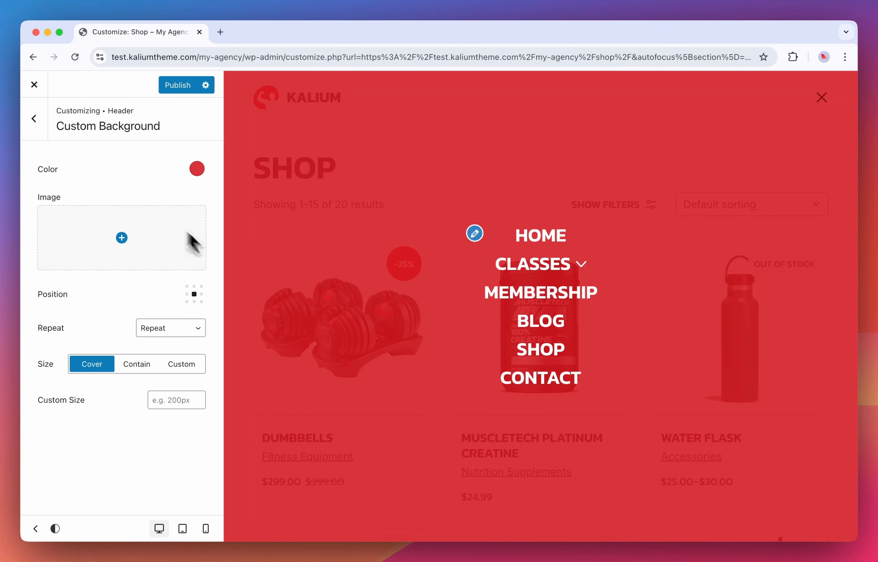
Upload the sunset landscape photo as the custom background image and show the fullscreen menu in the preview
{"action": "left_click", "coordinate": [110, 240]}
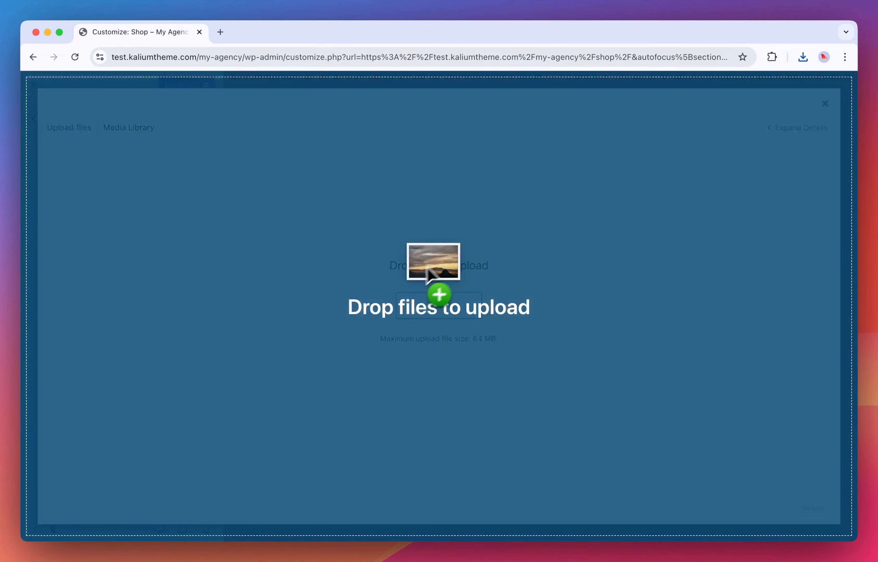
{"action": "left_click_drag", "start_coordinate": [433, 275], "coordinate": [431, 274]}
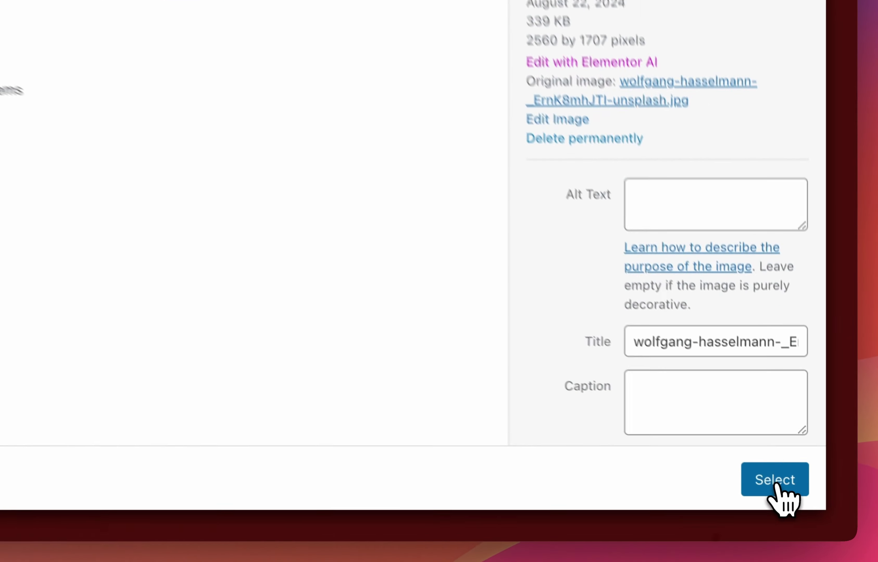
{"action": "left_click", "coordinate": [812, 512]}
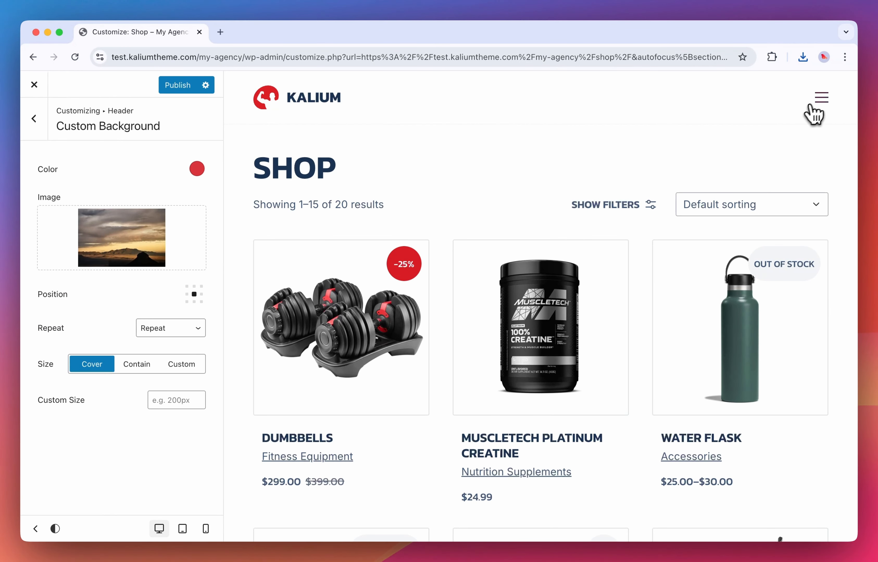
{"action": "left_click", "coordinate": [814, 107]}
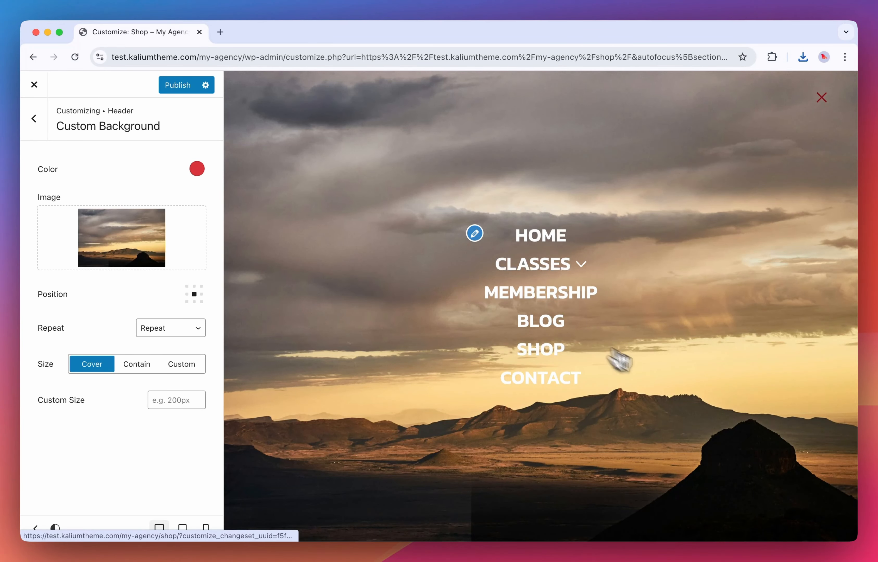
Try the bottom-right position for the fullscreen menu's background image, view it in the preview and keep the image repeat on Repeat
{"action": "left_click", "coordinate": [202, 302]}
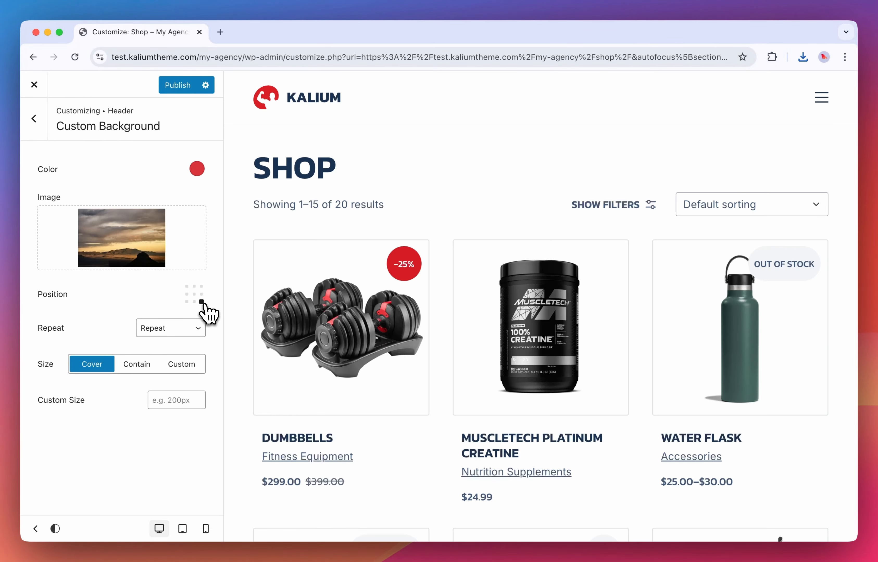
{"action": "left_click", "coordinate": [823, 100]}
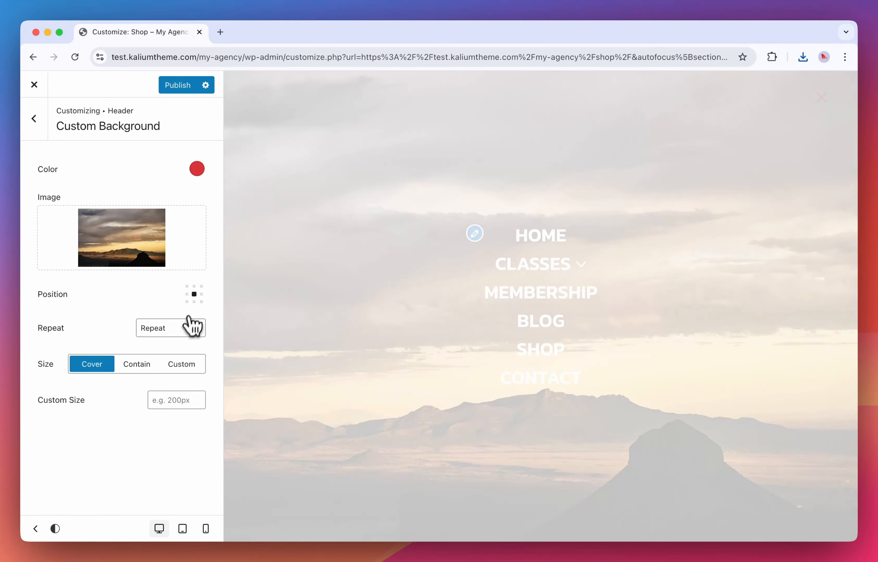
{"action": "left_click", "coordinate": [185, 328]}
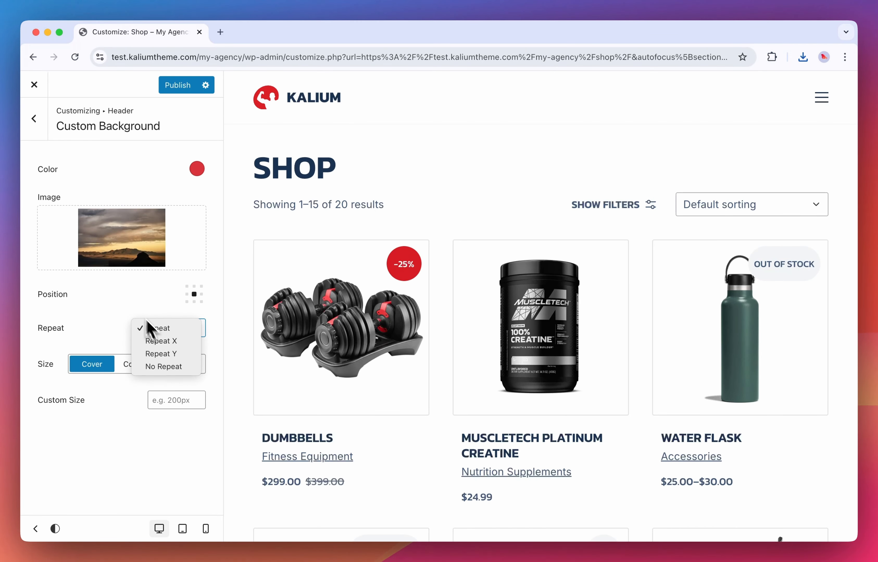
{"action": "left_click", "coordinate": [150, 328]}
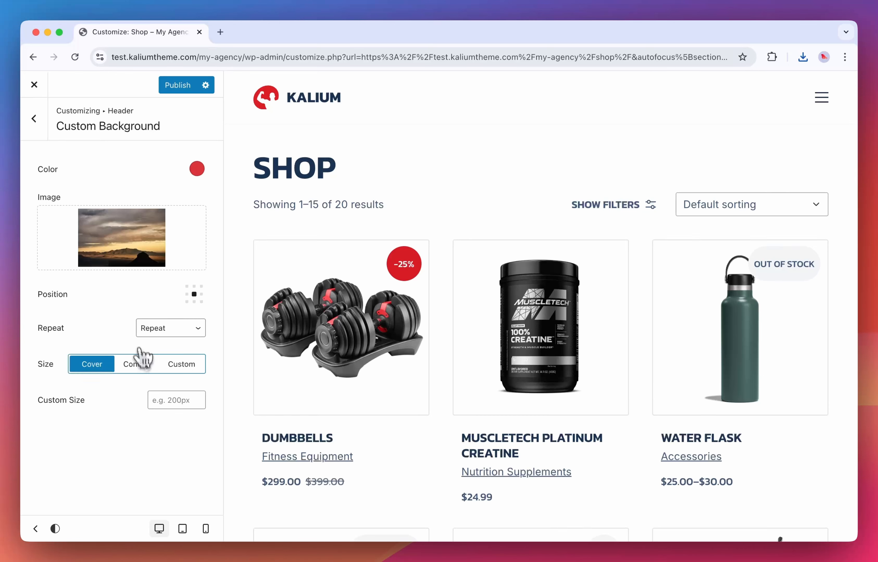
Try the Contain and Custom sizes for the background image and set the size back to Cover
{"action": "left_click", "coordinate": [130, 365]}
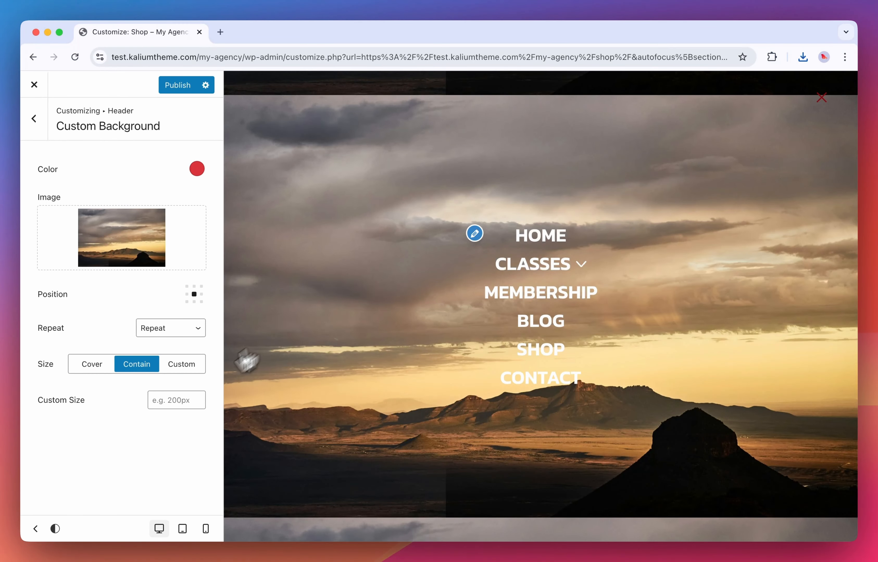
{"action": "left_click", "coordinate": [195, 365]}
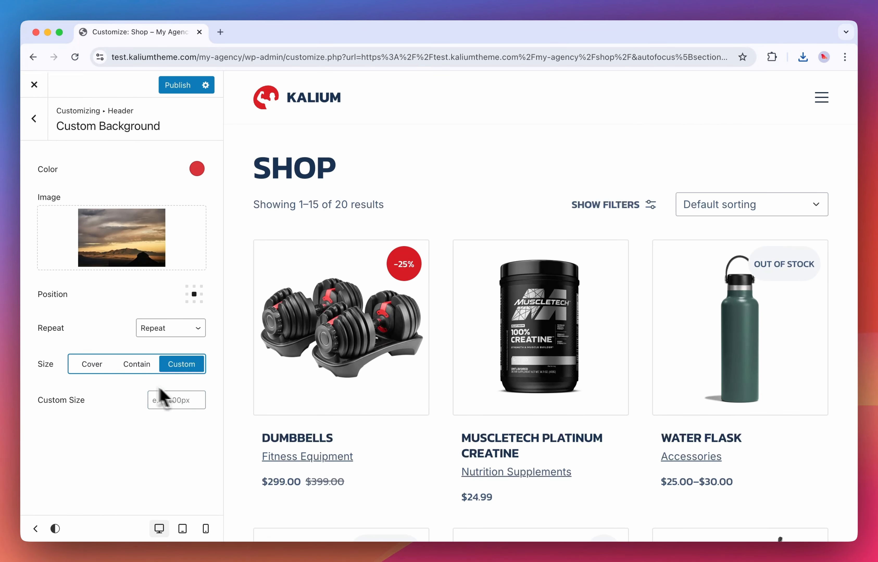
{"action": "left_click", "coordinate": [93, 367]}
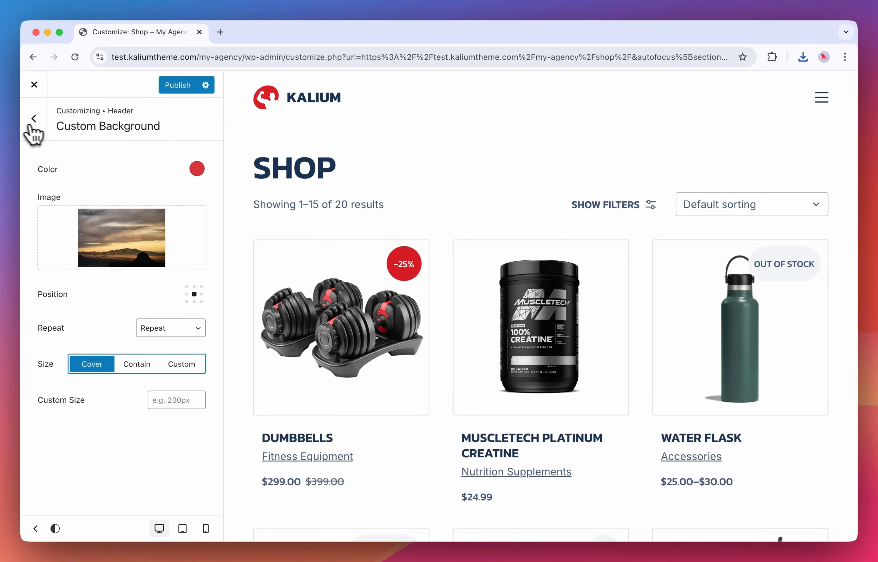
Return to the header settings, switch the layout to Off-Canvas Side and show the side menu in the preview
{"action": "left_click", "coordinate": [39, 127]}
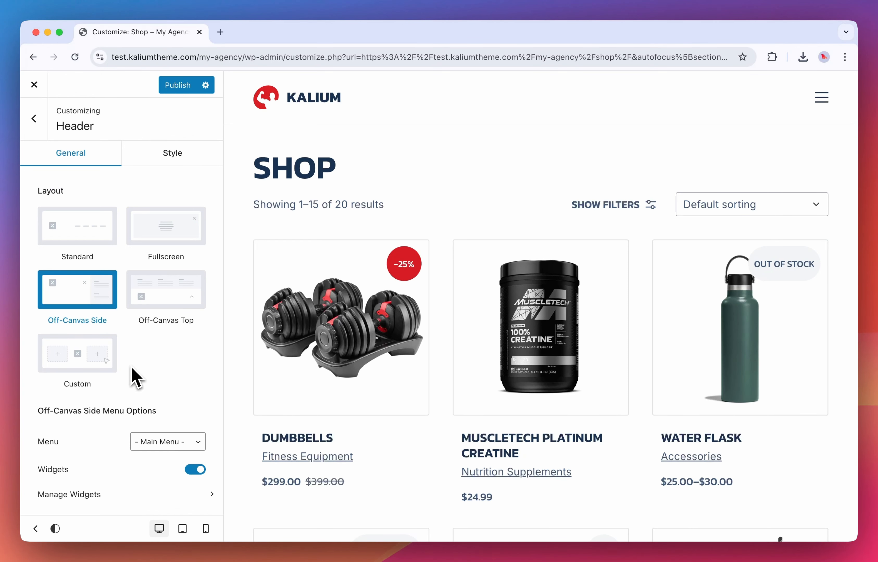
{"action": "scroll", "coordinate": [131, 366], "scroll_direction": "down", "scroll_amount": 3}
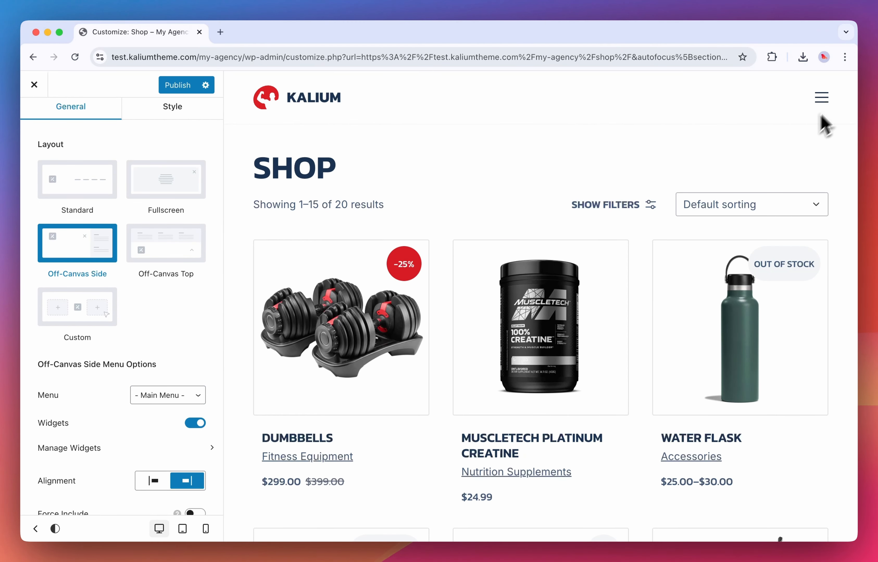
{"action": "left_click", "coordinate": [822, 99]}
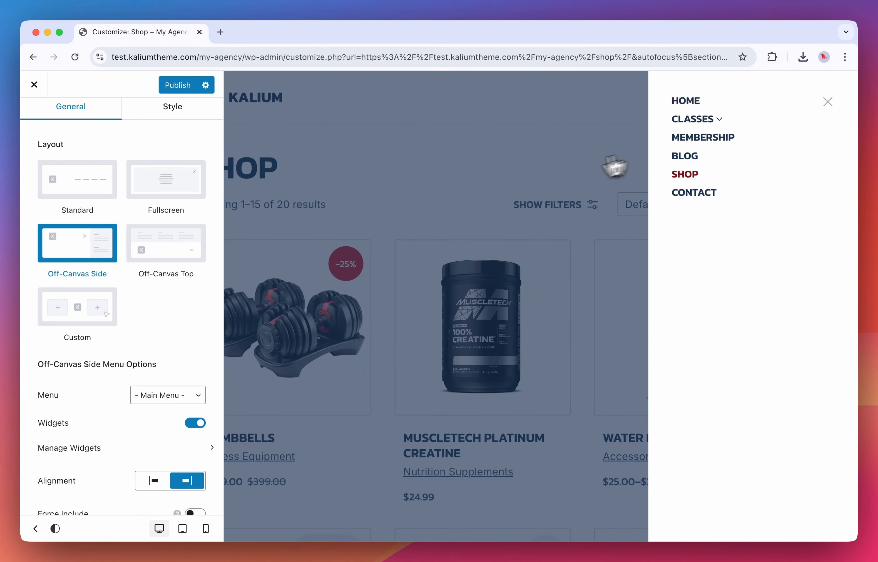
Look through the menus available for the off-canvas side and keep Main Menu selected
{"action": "scroll", "coordinate": [217, 365], "scroll_direction": "down", "scroll_amount": 2}
{"action": "left_click", "coordinate": [186, 365]}
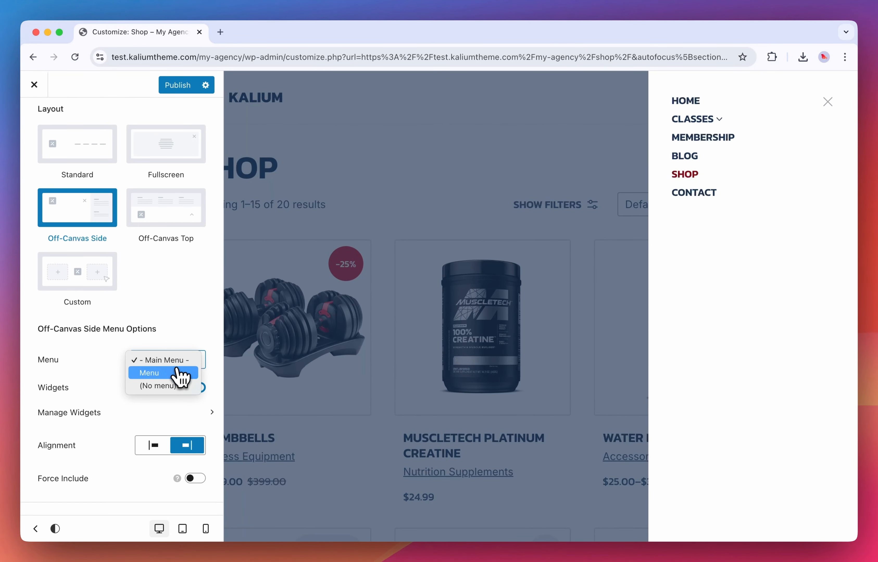
{"action": "left_click", "coordinate": [171, 347]}
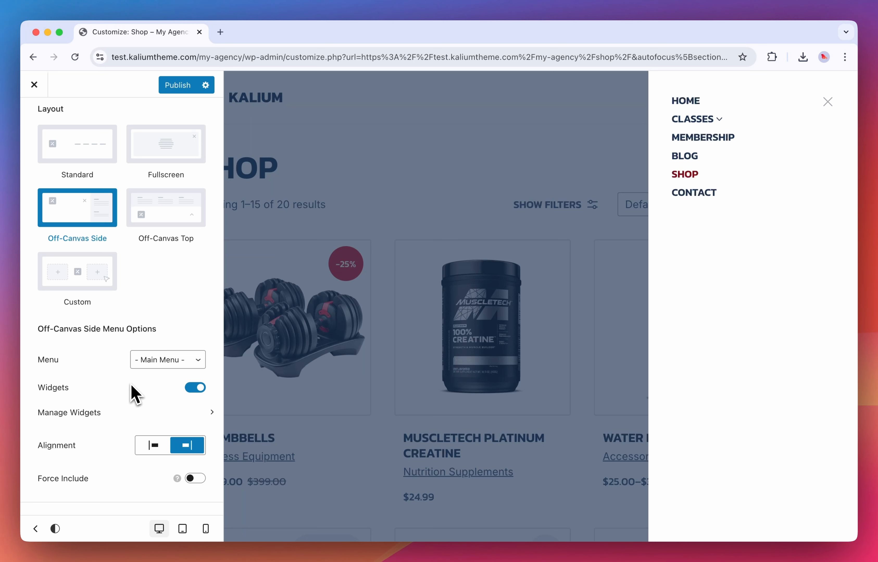
Try left alignment for the off-canvas side menu, view it in the preview and set the alignment back to right
{"action": "scroll", "coordinate": [133, 393], "scroll_direction": "down", "scroll_amount": 2}
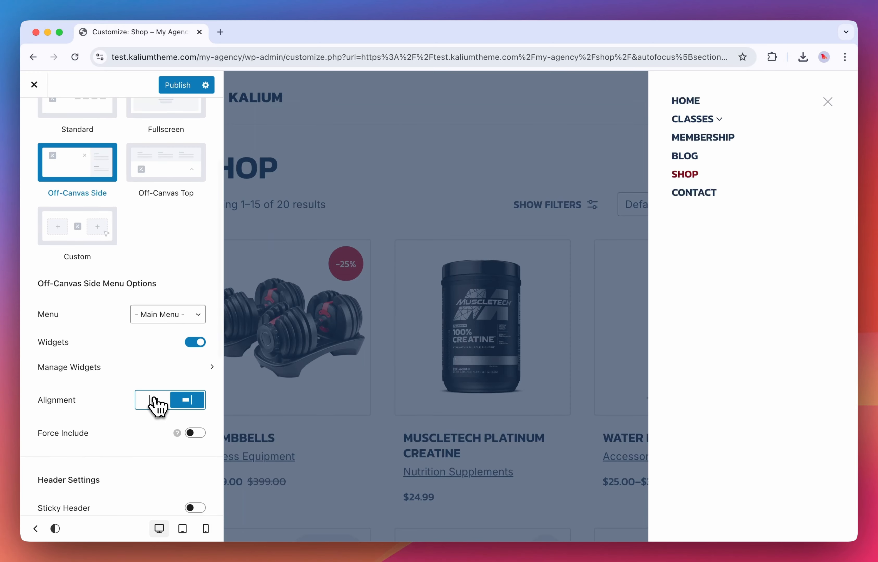
{"action": "left_click", "coordinate": [155, 400]}
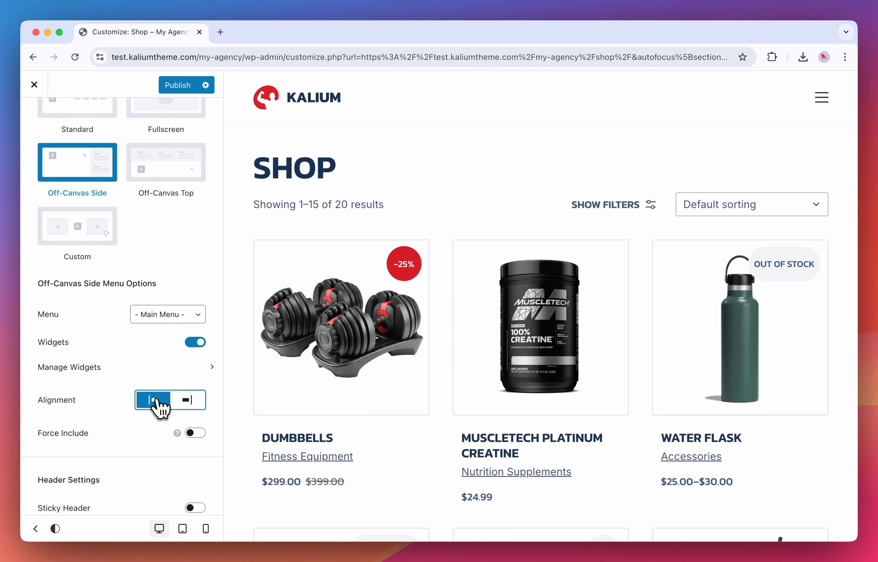
{"action": "left_click", "coordinate": [823, 99]}
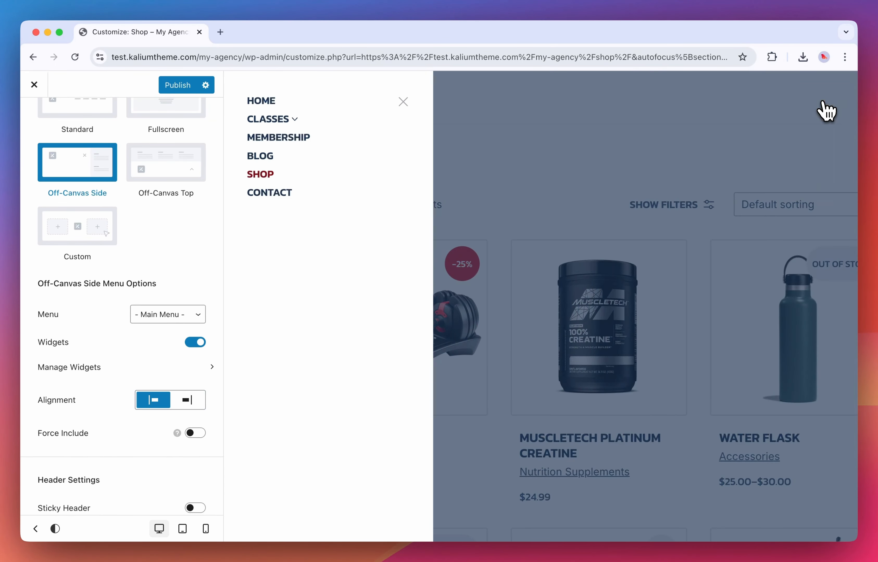
{"action": "left_click", "coordinate": [823, 104]}
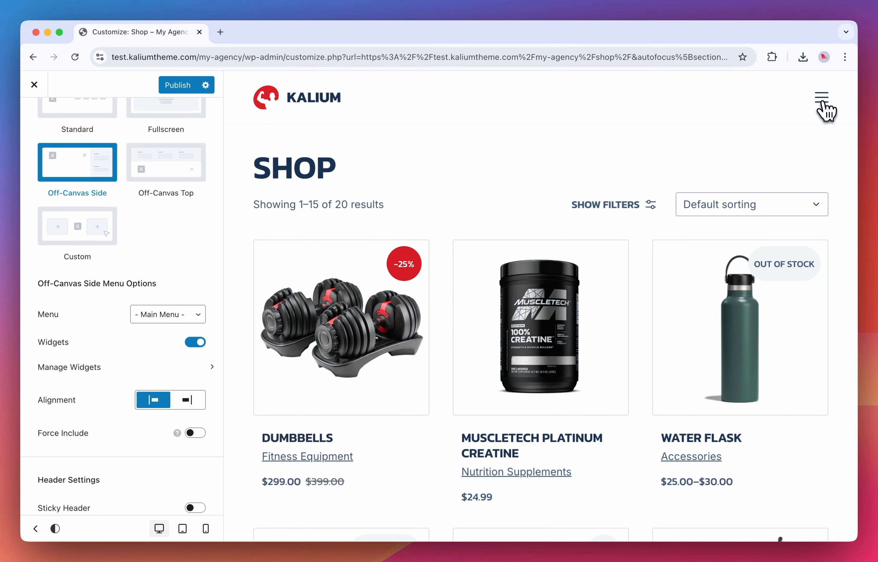
{"action": "left_click", "coordinate": [824, 105]}
{"action": "left_click", "coordinate": [793, 112]}
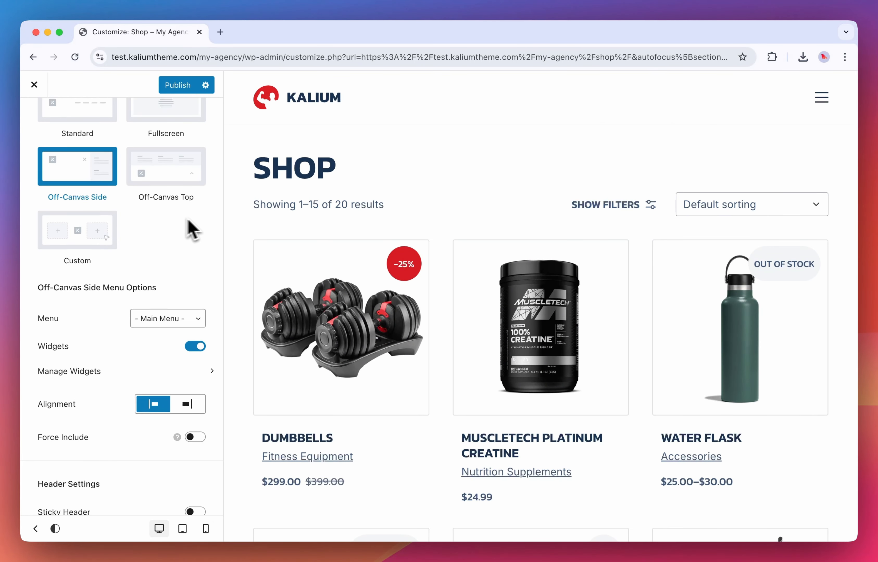
{"action": "scroll", "coordinate": [207, 233], "scroll_direction": "up", "scroll_amount": 4}
{"action": "scroll", "coordinate": [195, 206], "scroll_direction": "down", "scroll_amount": 5}
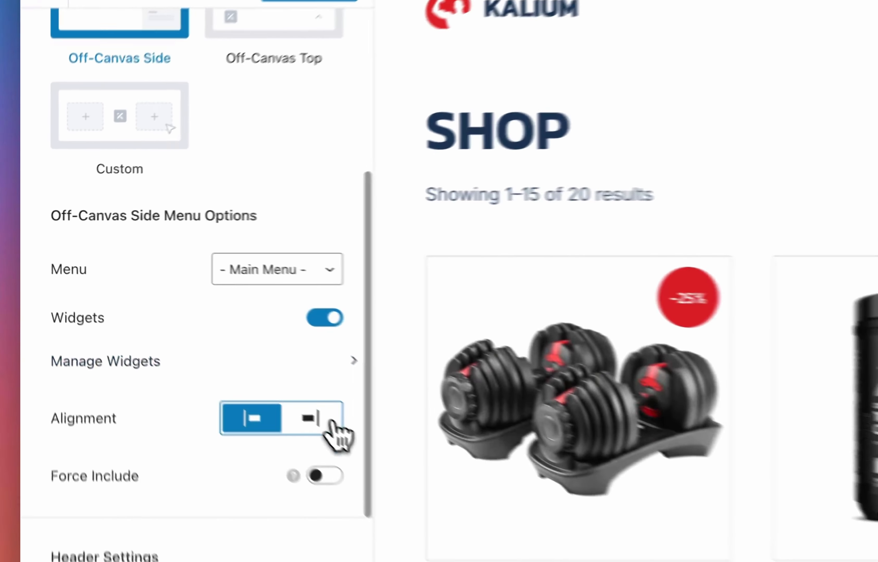
{"action": "left_click", "coordinate": [186, 330]}
Show the header's Off-Canvas Side style options and display the side menu in the preview
{"action": "scroll", "coordinate": [378, 344], "scroll_direction": "up", "scroll_amount": 5}
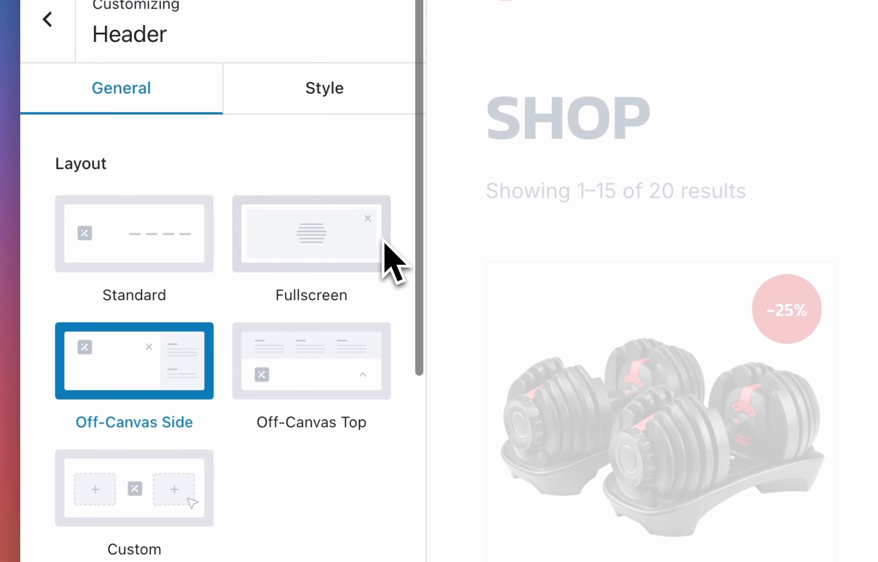
{"action": "left_click", "coordinate": [342, 103]}
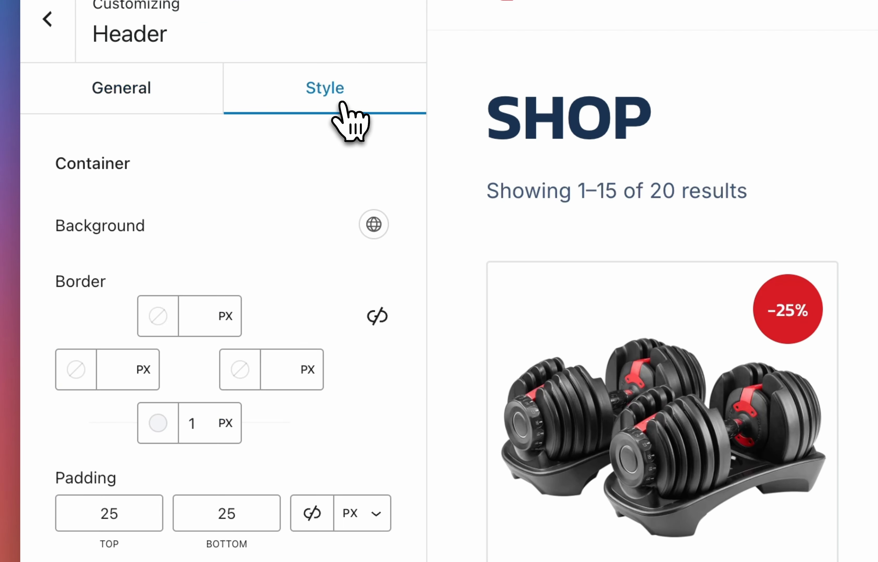
{"action": "scroll", "coordinate": [341, 354], "scroll_direction": "down", "scroll_amount": 10}
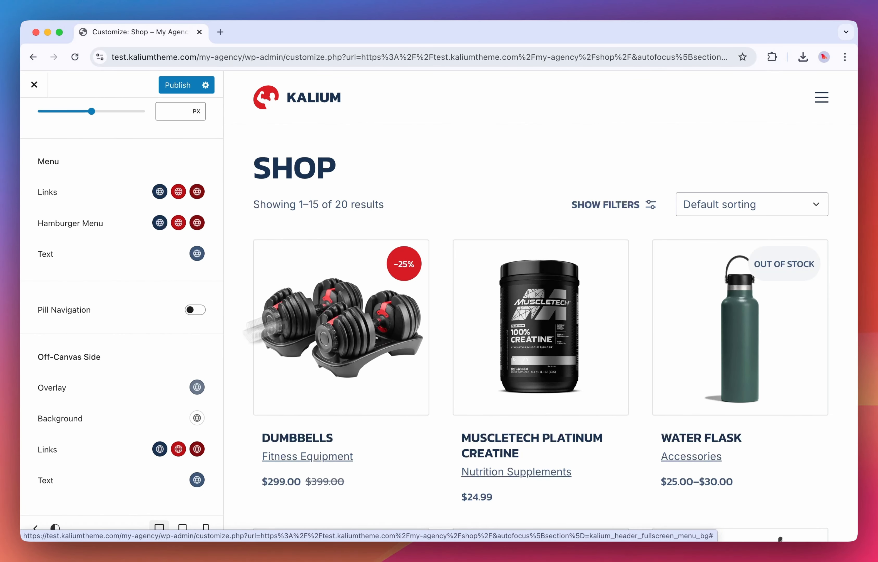
{"action": "left_click", "coordinate": [821, 98]}
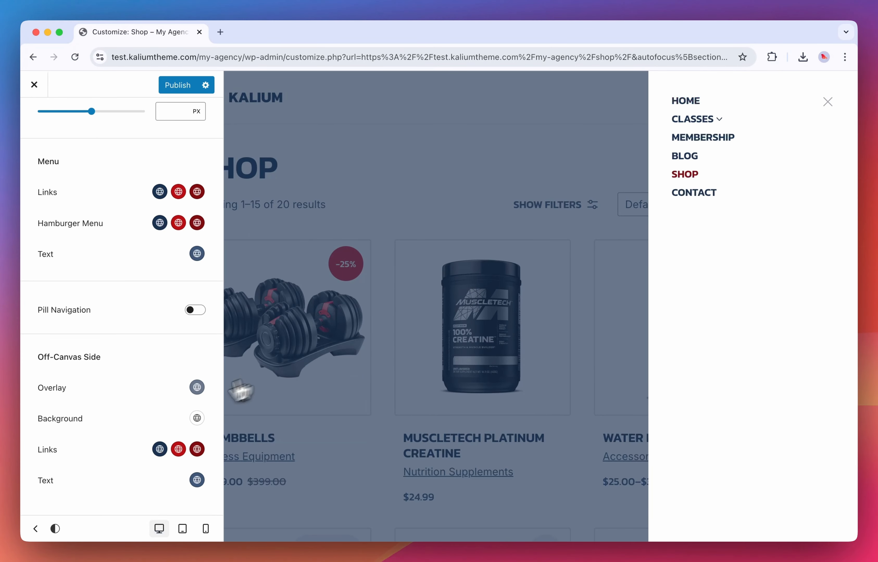
Try the semi-transparent gray 4D4D4DCF as the off-canvas side overlay color and restore the default overlay
{"action": "left_click", "coordinate": [197, 387]}
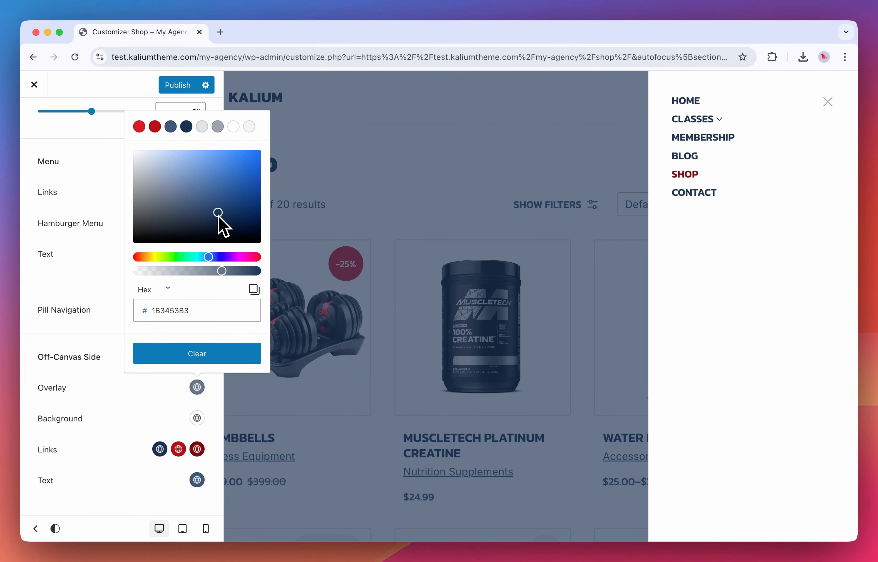
{"action": "left_click_drag", "start_coordinate": [220, 216], "coordinate": [135, 213]}
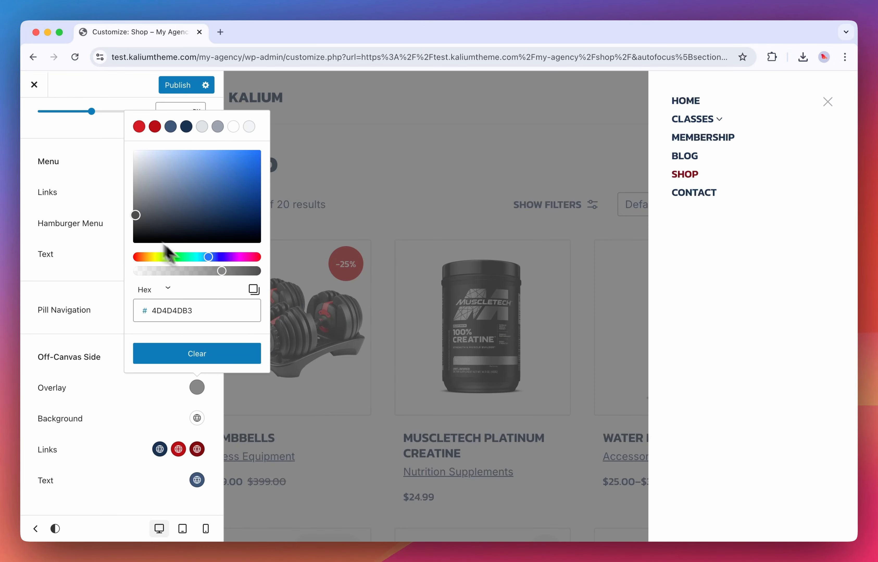
{"action": "left_click_drag", "start_coordinate": [226, 273], "coordinate": [238, 274]}
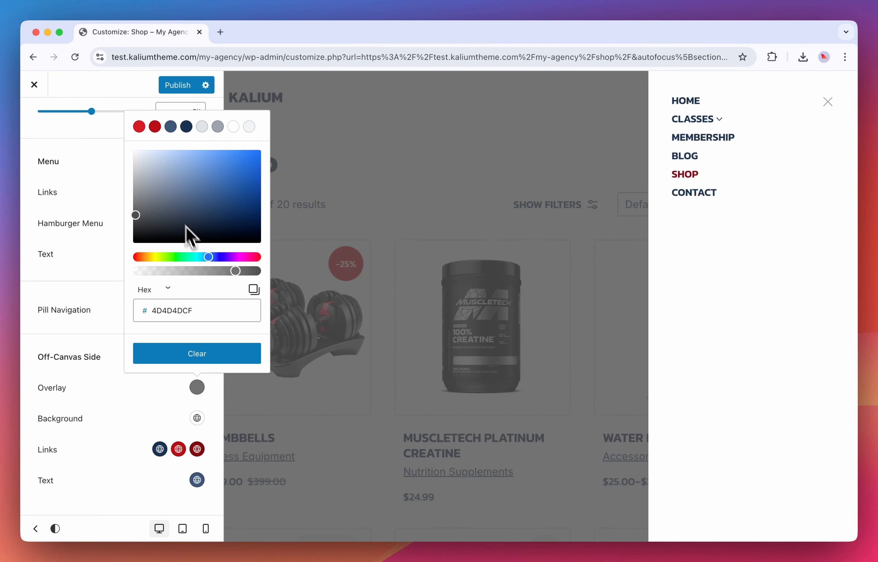
{"action": "left_click_drag", "start_coordinate": [186, 226], "coordinate": [188, 202]}
{"action": "left_click", "coordinate": [156, 402]}
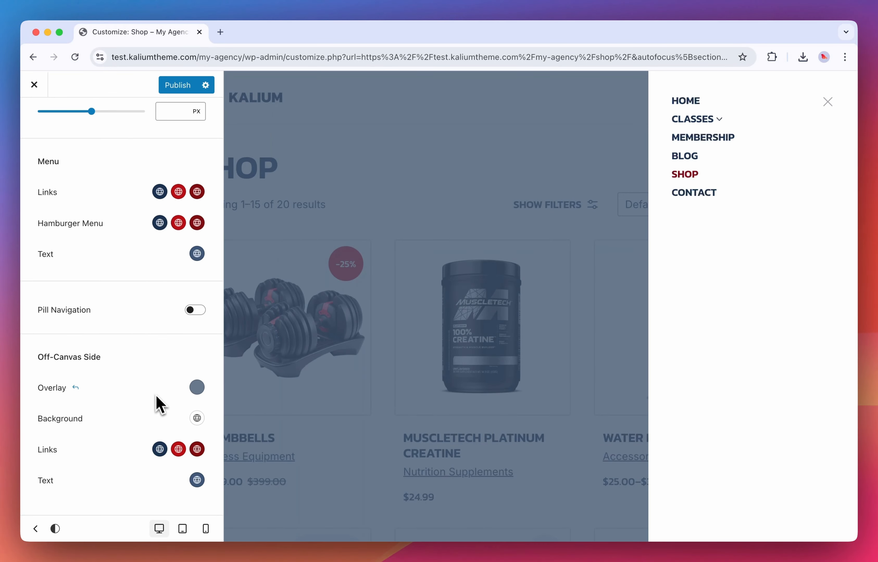
Try the pink F1C4C4 as the off-canvas side background and set it to the light gray palette color F3F5F6
{"action": "left_click", "coordinate": [198, 419]}
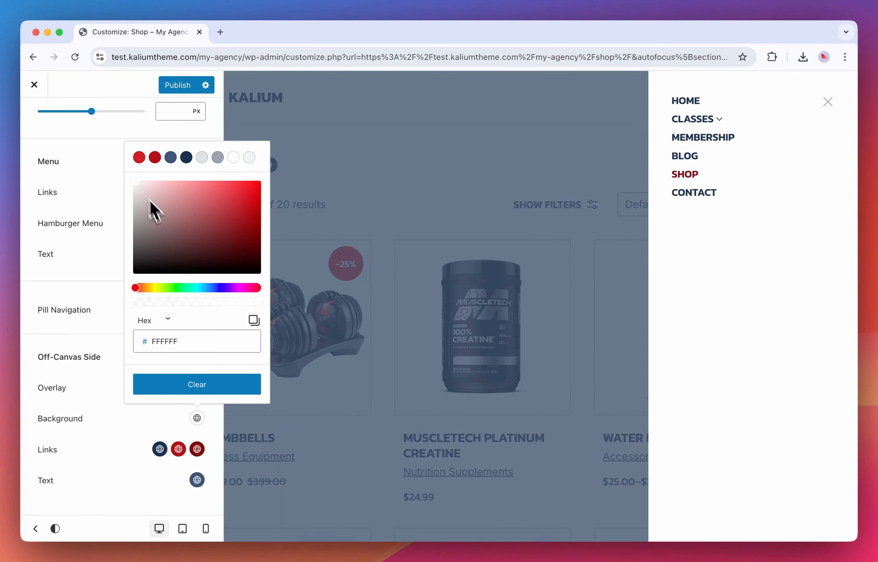
{"action": "left_click_drag", "start_coordinate": [140, 184], "coordinate": [159, 186]}
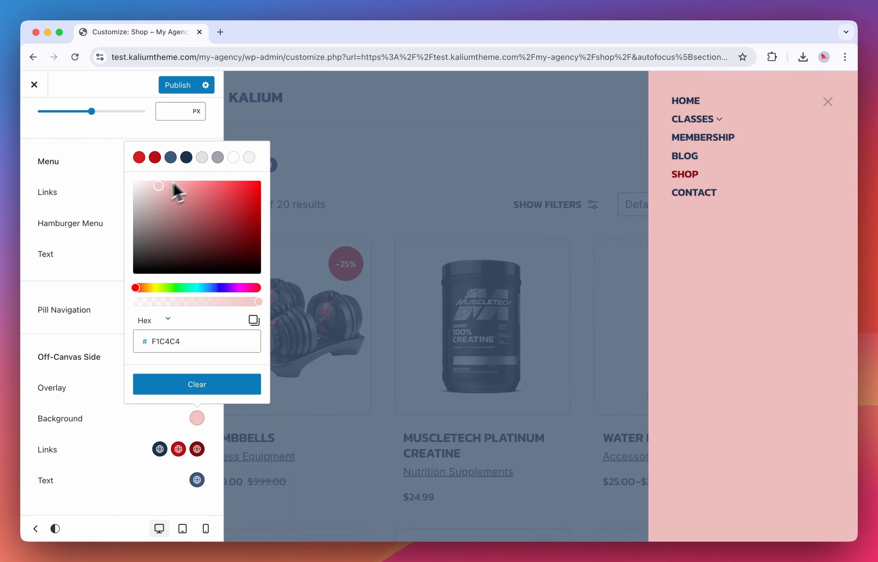
{"action": "left_click", "coordinate": [249, 157]}
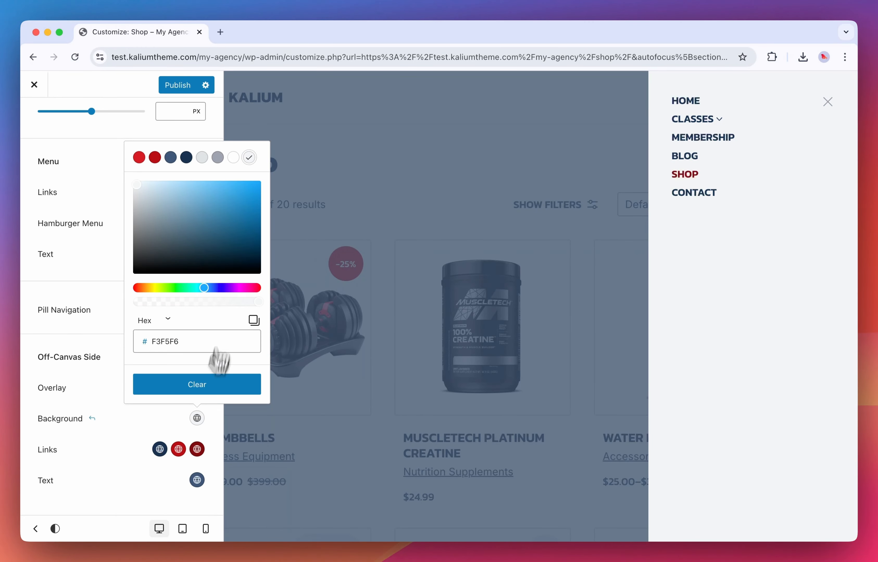
{"action": "left_click", "coordinate": [158, 421]}
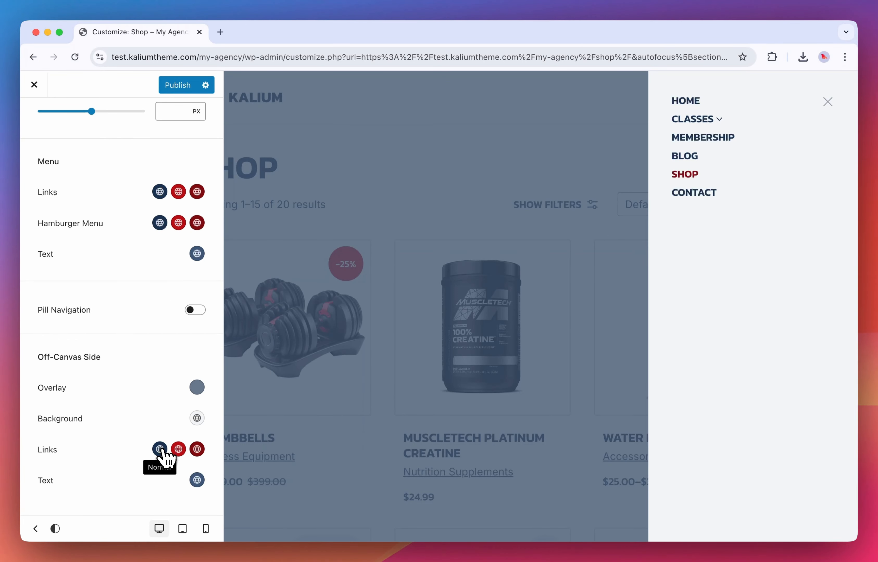
Set the off-canvas side menu's normal links to red D71E25 and active links to navy 1B3453, and return to the general header settings
{"action": "left_click", "coordinate": [160, 449]}
{"action": "left_click", "coordinate": [102, 188]}
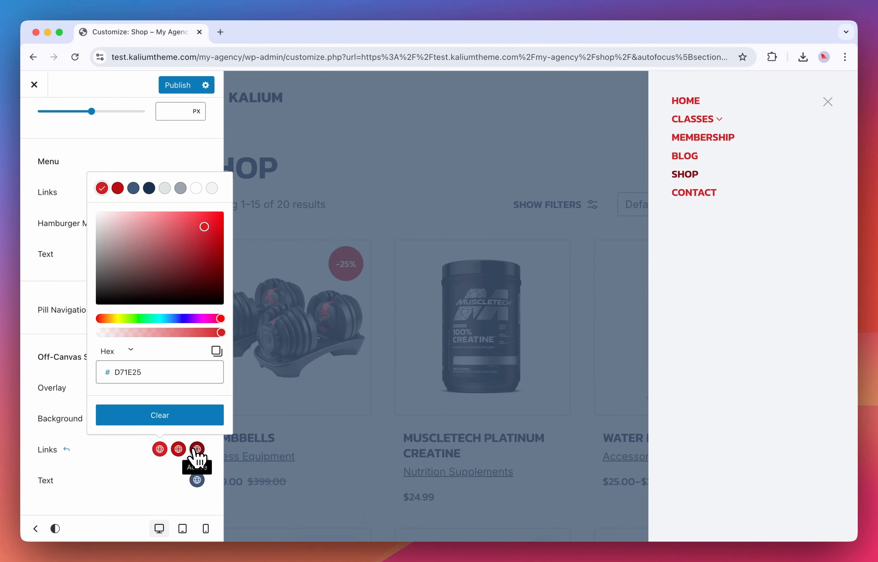
{"action": "left_click", "coordinate": [186, 450]}
{"action": "left_click", "coordinate": [186, 189]}
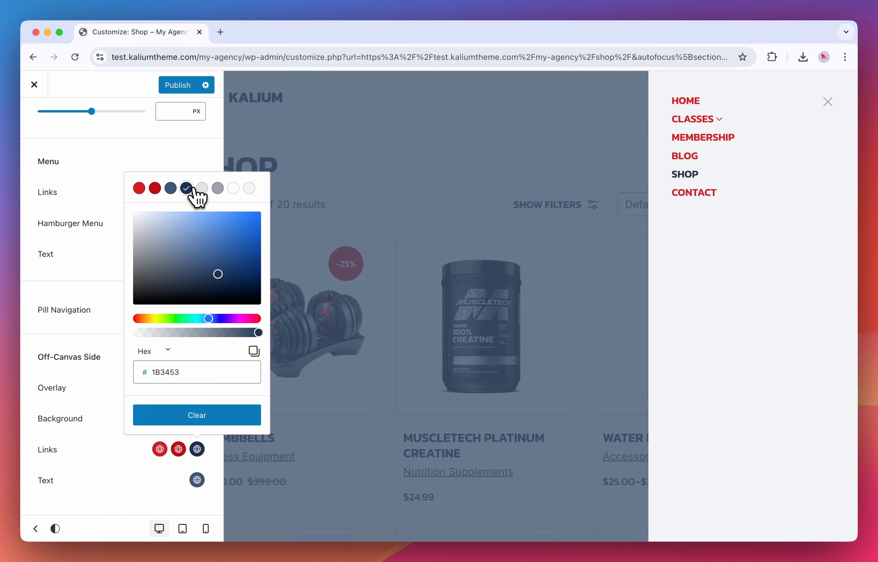
{"action": "left_click", "coordinate": [144, 487]}
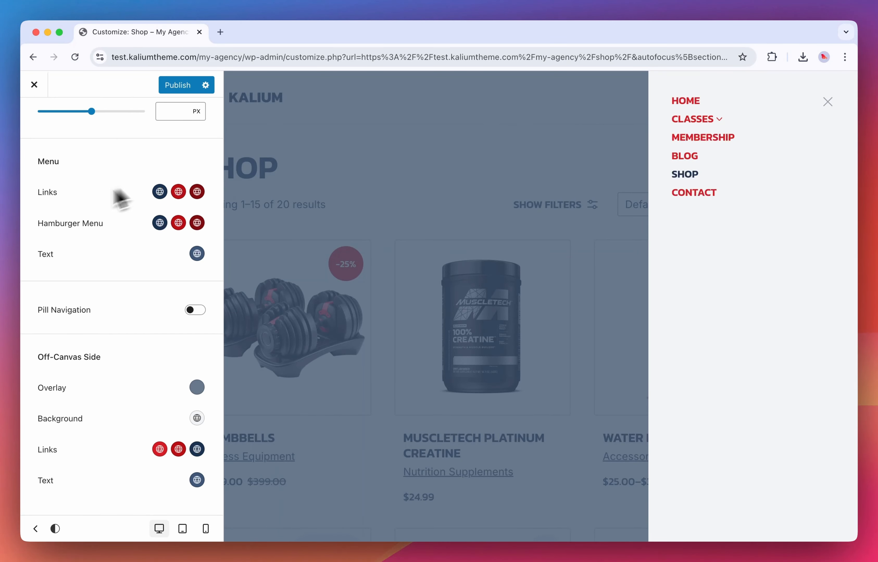
{"action": "scroll", "coordinate": [93, 218], "scroll_direction": "up", "scroll_amount": 10}
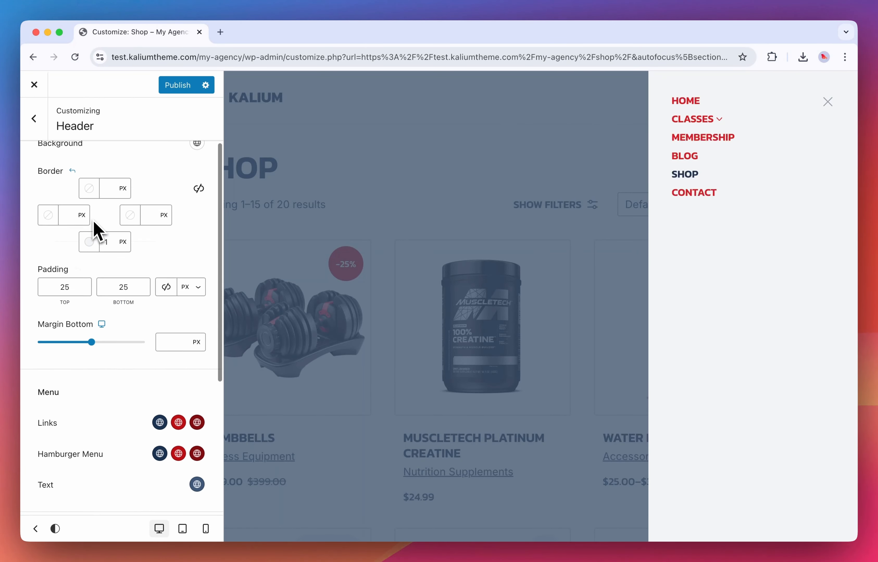
{"action": "left_click", "coordinate": [91, 159]}
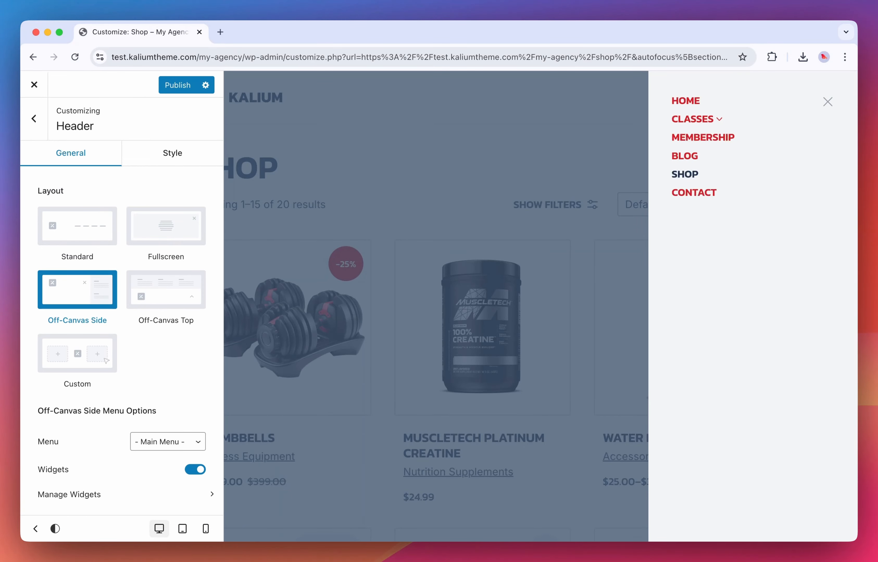
Close the side menu, switch the header layout to Off-Canvas Top and display its menu in the preview
{"action": "left_click", "coordinate": [646, 431]}
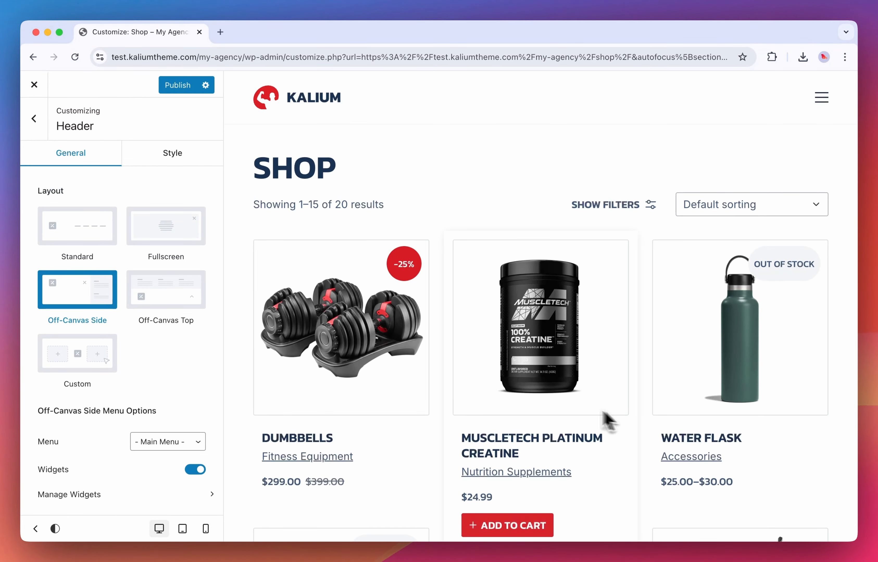
{"action": "left_click", "coordinate": [159, 303]}
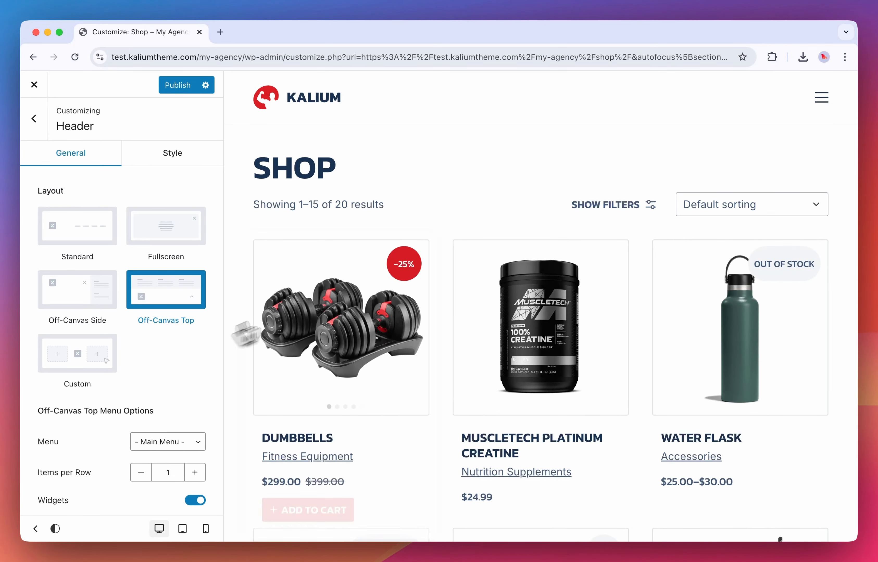
{"action": "left_click", "coordinate": [822, 97]}
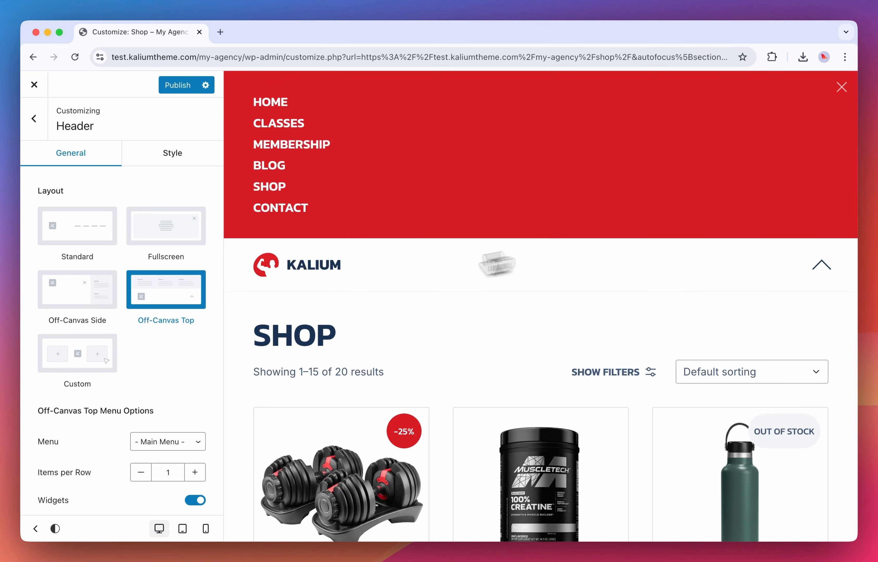
Try 3 items per row in the off-canvas top menu, settle on 2 and redisplay the menu in the preview
{"action": "scroll", "coordinate": [196, 367], "scroll_direction": "down", "scroll_amount": 1}
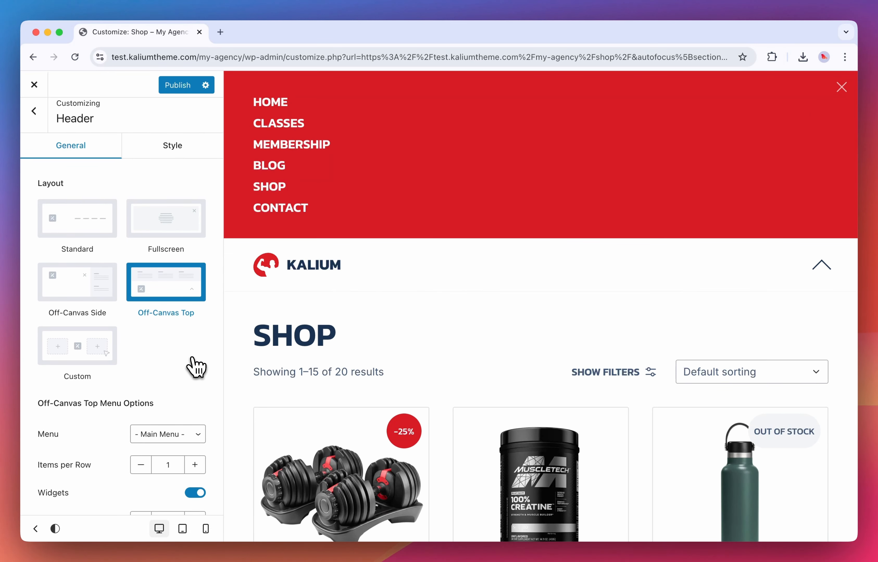
{"action": "scroll", "coordinate": [195, 367], "scroll_direction": "down", "scroll_amount": 5}
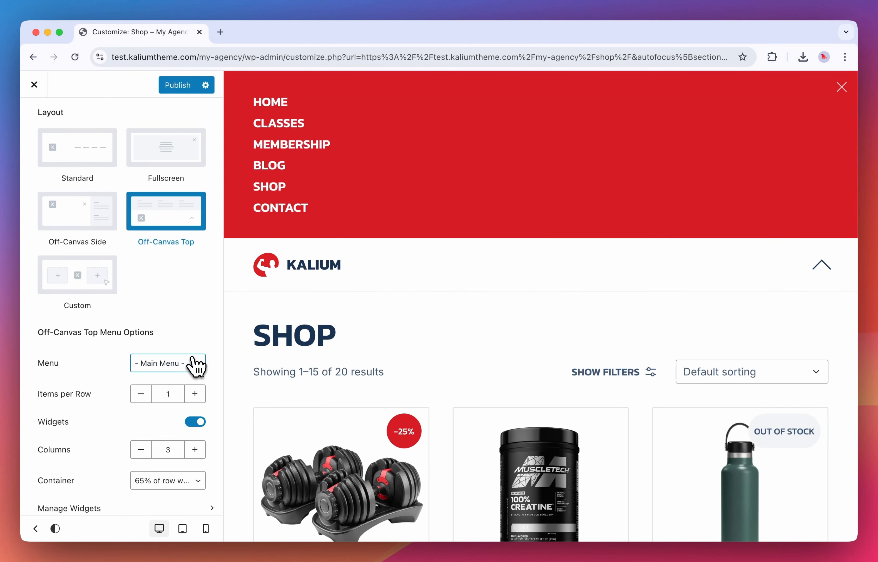
{"action": "scroll", "coordinate": [195, 365], "scroll_direction": "down", "scroll_amount": 3}
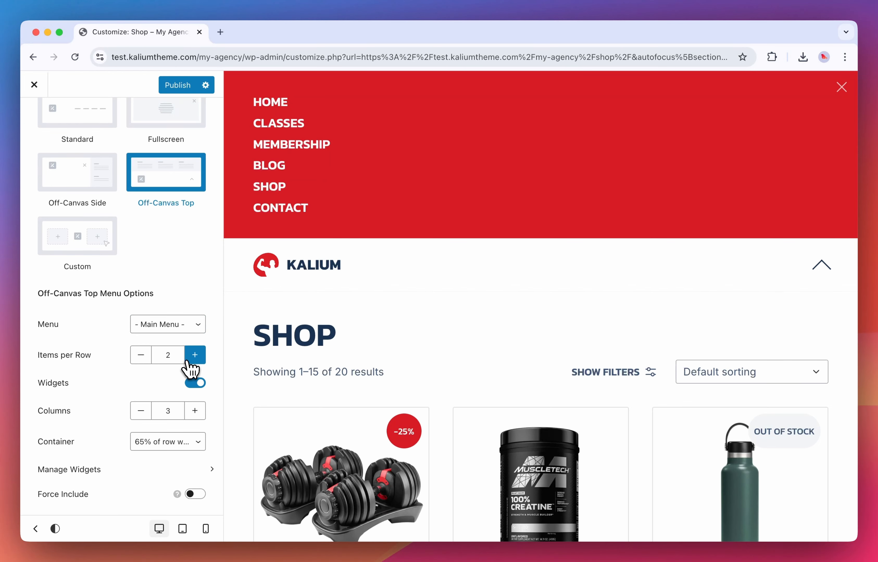
{"action": "left_click", "coordinate": [187, 363]}
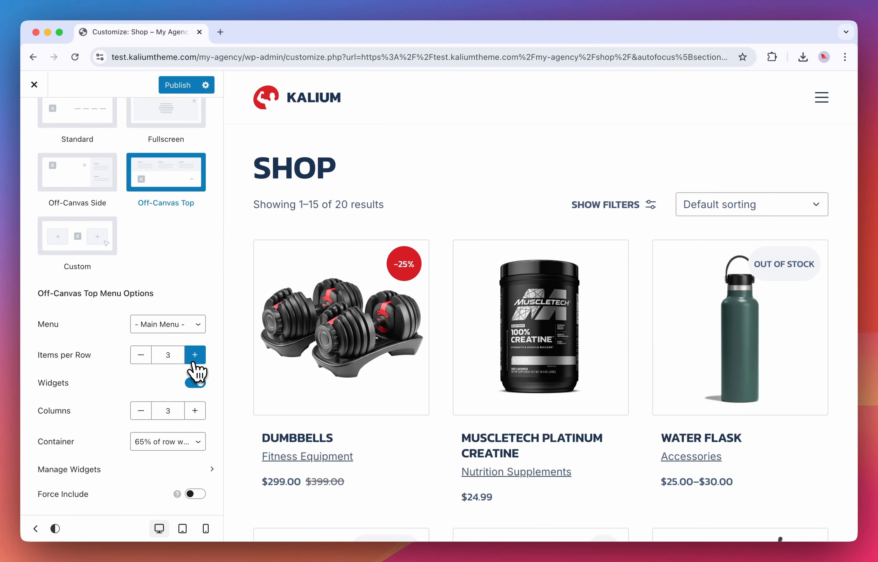
{"action": "left_click", "coordinate": [820, 107]}
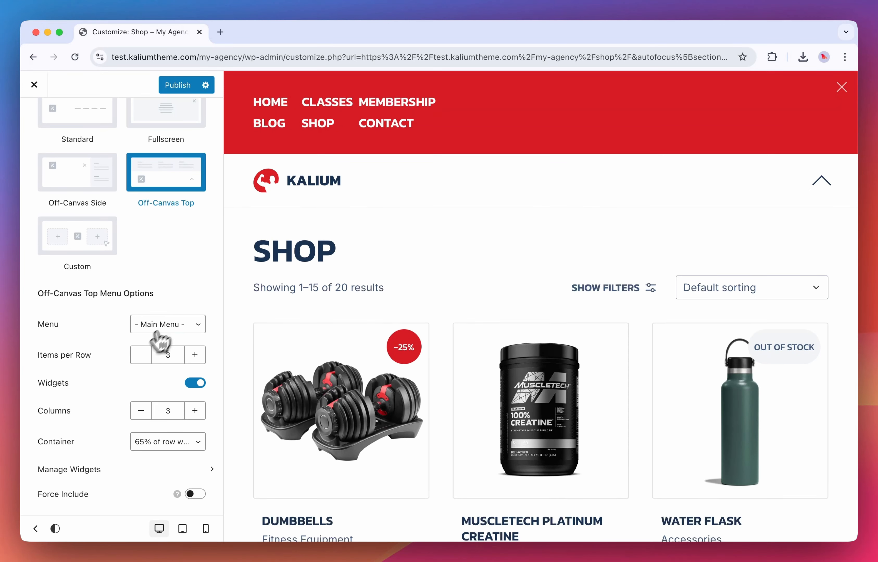
{"action": "left_click", "coordinate": [142, 356]}
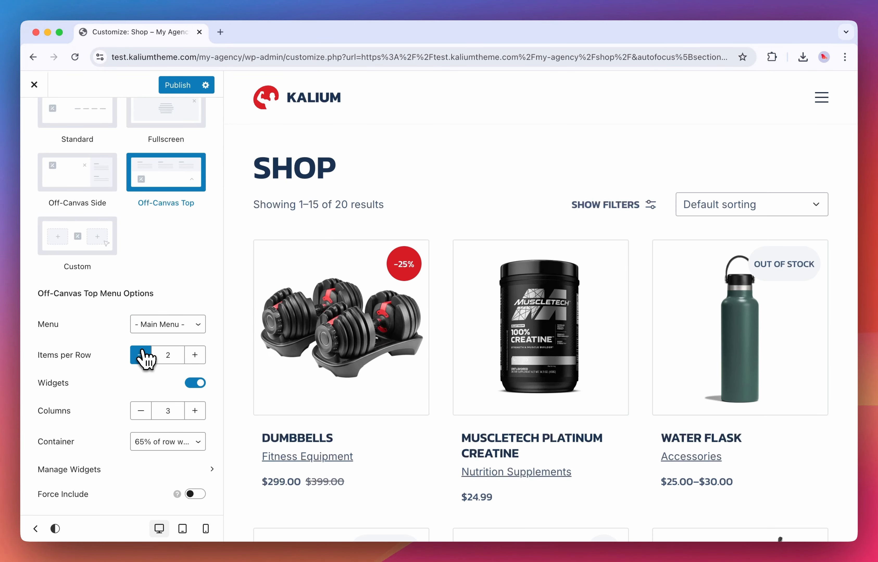
{"action": "left_click", "coordinate": [821, 98]}
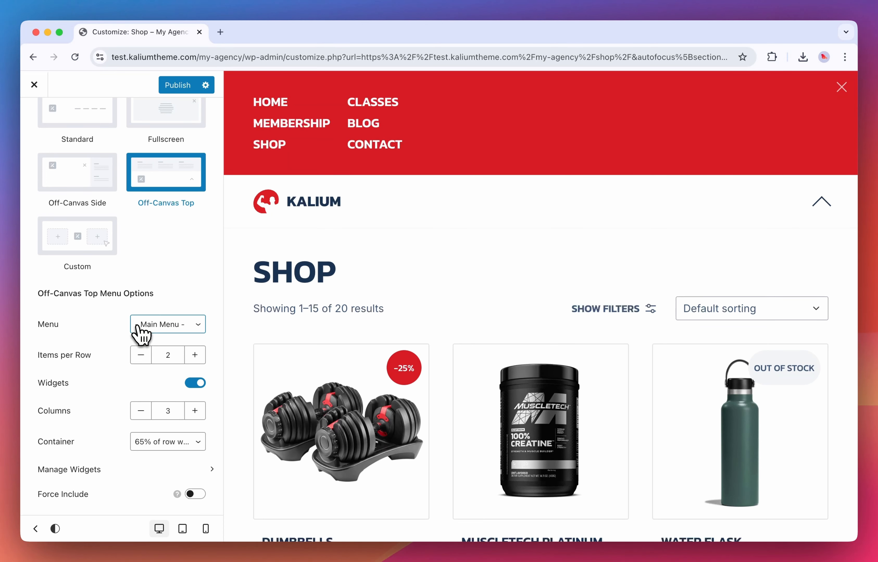
Set the off-canvas top menu's widget columns to 1 and redisplay the menu in the preview
{"action": "left_click", "coordinate": [169, 417]}
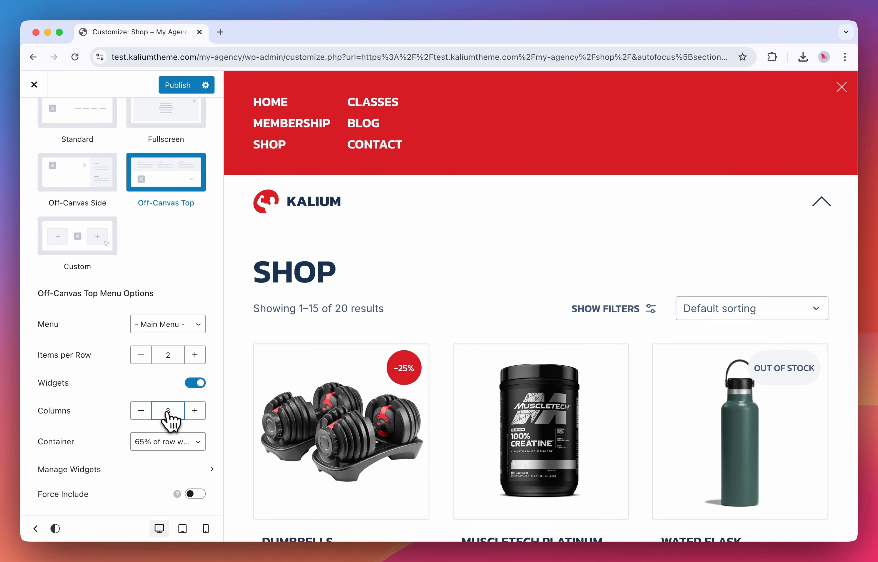
{"action": "scroll", "coordinate": [175, 419], "scroll_direction": "down", "scroll_amount": 1}
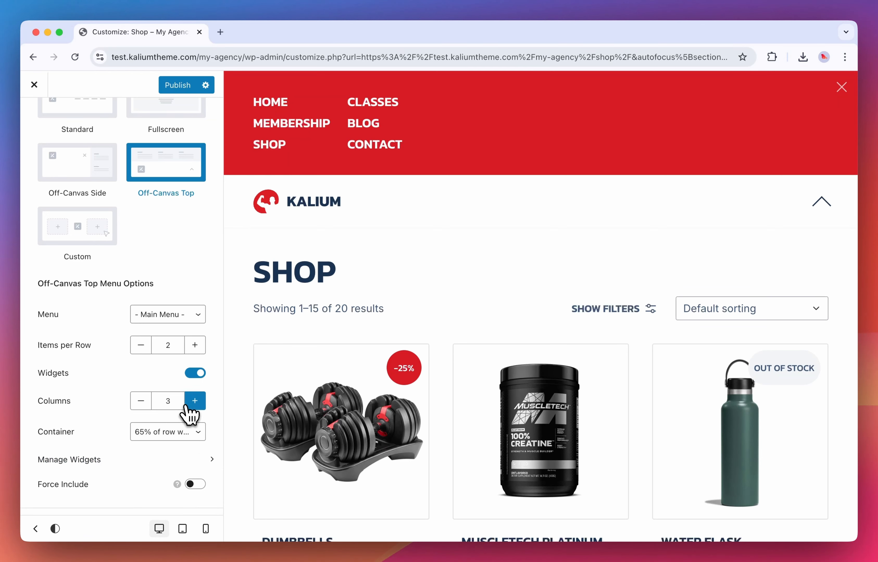
{"action": "left_click", "coordinate": [147, 403]}
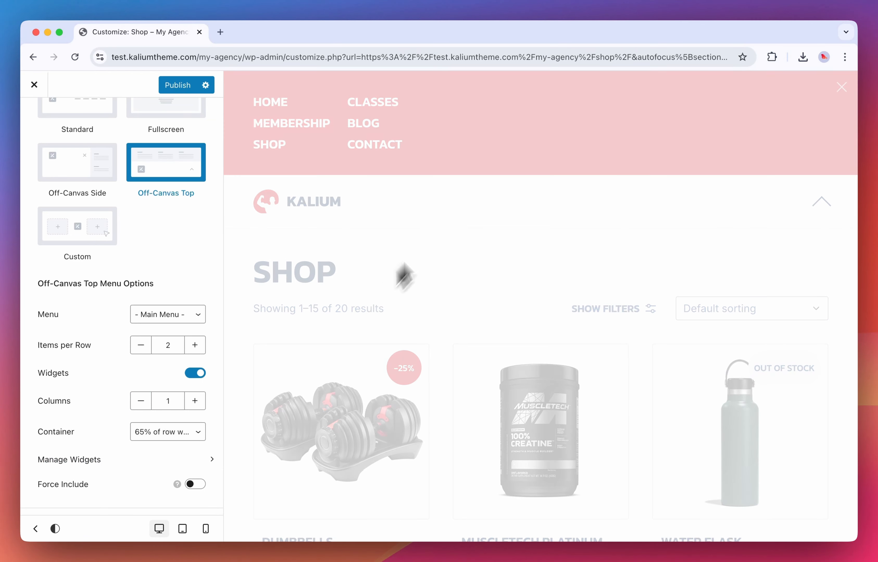
{"action": "left_click", "coordinate": [821, 105]}
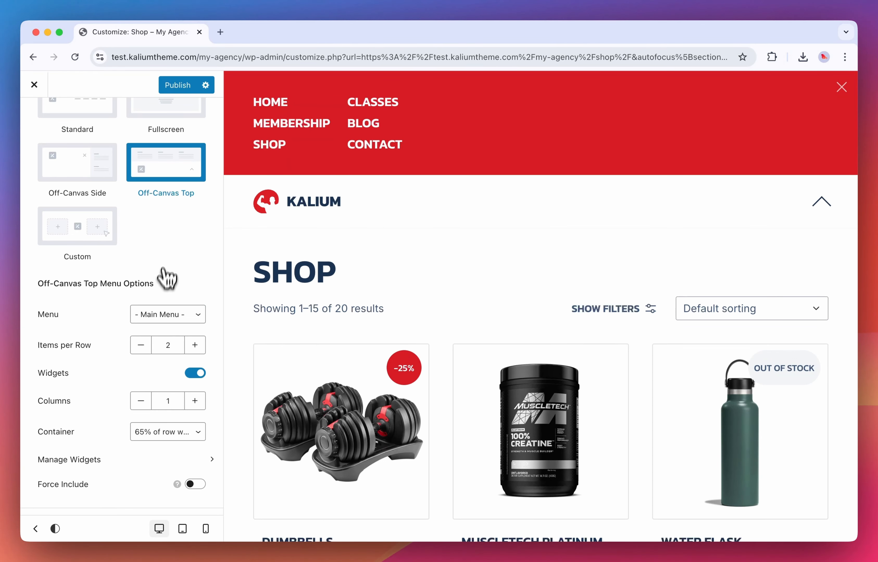
Show the header's Off-Canvas Top style options and set the menu background to the light gray palette color F3F5F6
{"action": "scroll", "coordinate": [170, 265], "scroll_direction": "up", "scroll_amount": 4}
{"action": "left_click", "coordinate": [177, 160]}
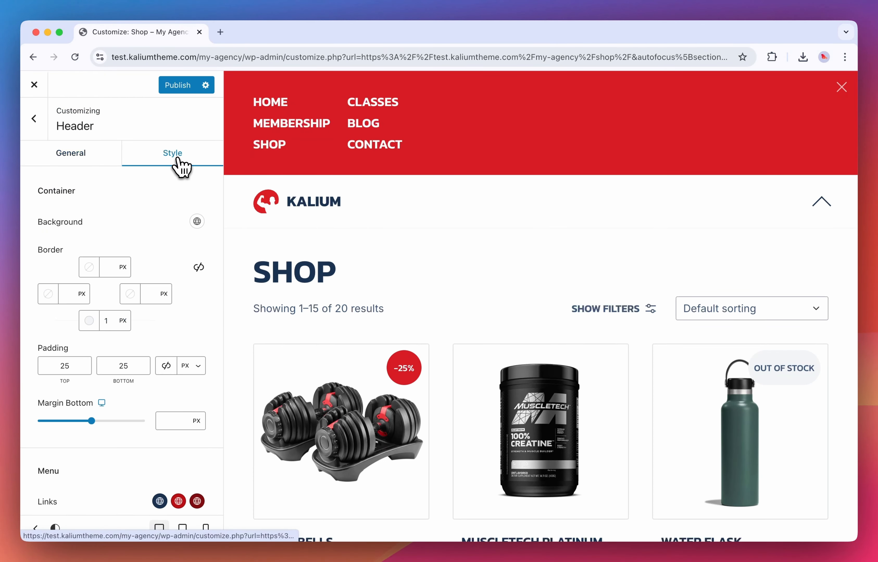
{"action": "scroll", "coordinate": [153, 255], "scroll_direction": "down", "scroll_amount": 6}
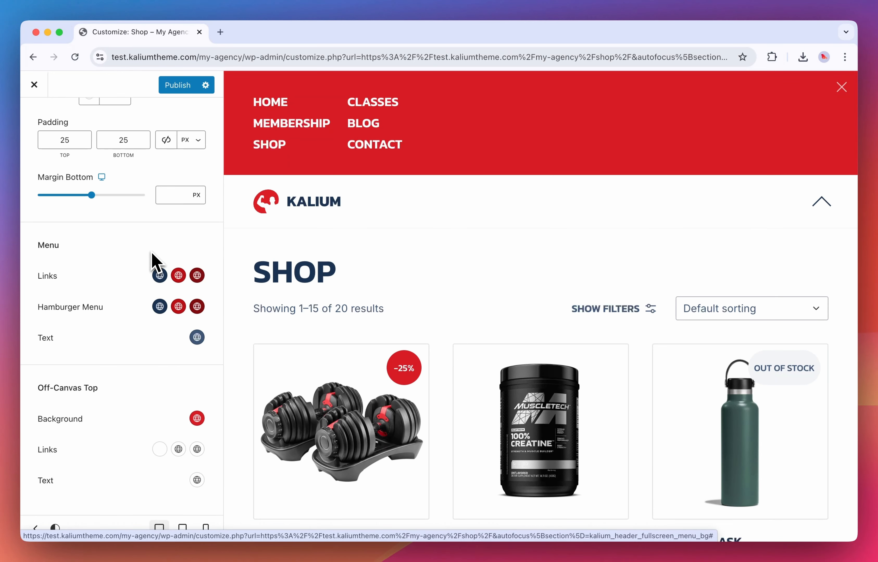
{"action": "left_click", "coordinate": [202, 417]}
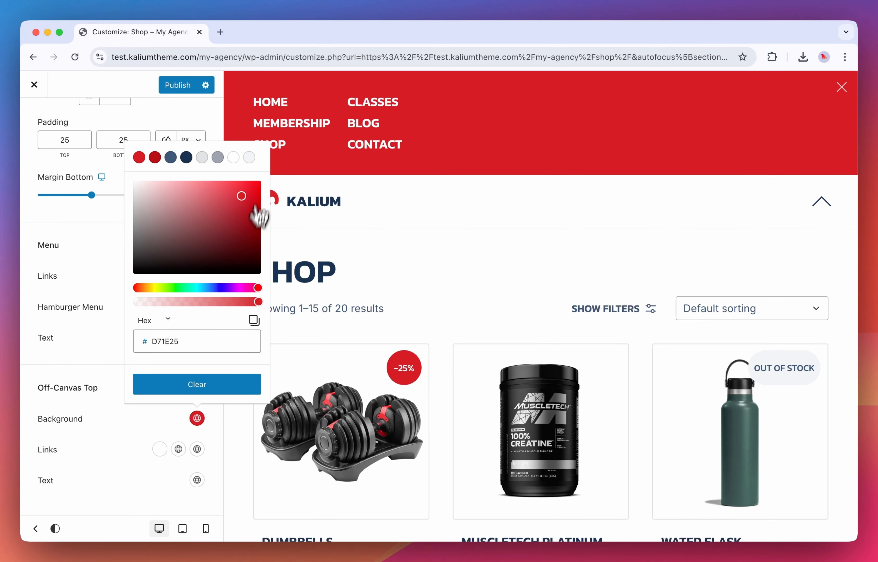
{"action": "left_click", "coordinate": [250, 158]}
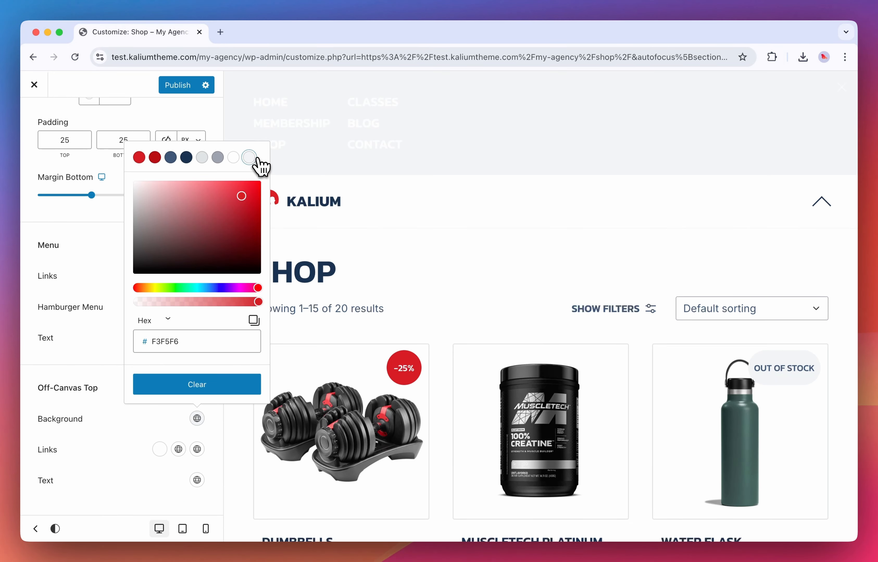
Set the off-canvas top menu's normal links to navy 1B3453 and its hover links to blue 3C81D6
{"action": "left_click", "coordinate": [159, 449]}
{"action": "left_click", "coordinate": [149, 189]}
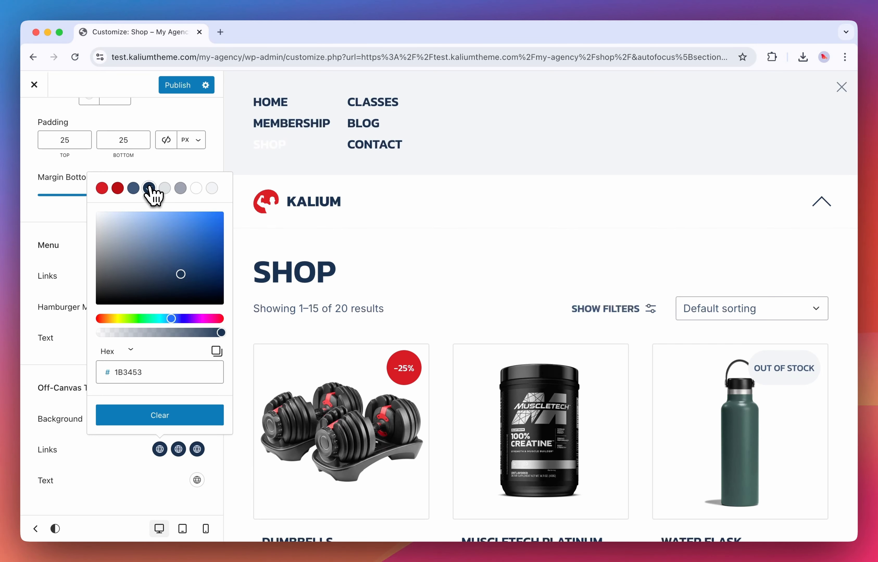
{"action": "left_click", "coordinate": [179, 448]}
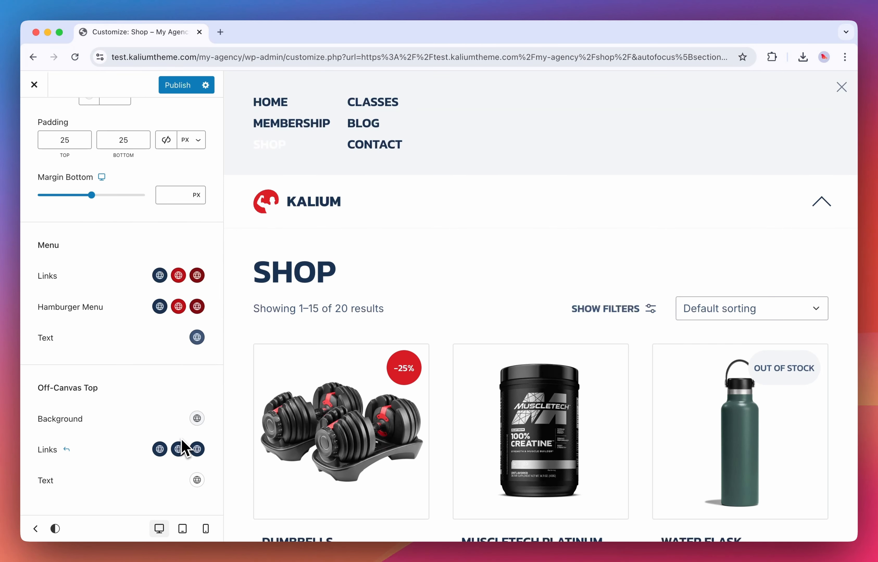
{"action": "left_click", "coordinate": [179, 449]}
{"action": "left_click", "coordinate": [189, 238]}
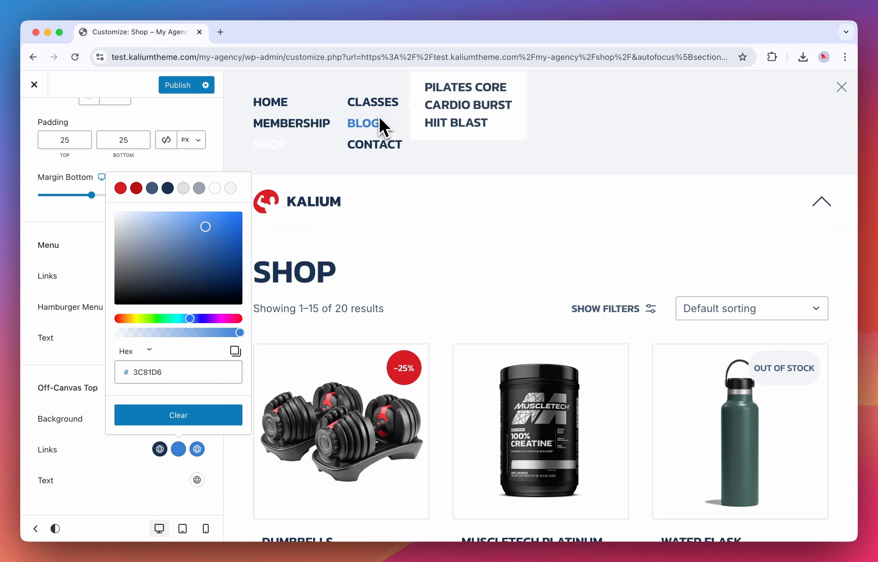
Try the blue 2A7FE6 for the off-canvas top menu's active links and set them to the darker blue 104D98
{"action": "left_click", "coordinate": [199, 450]}
{"action": "left_click", "coordinate": [237, 221]}
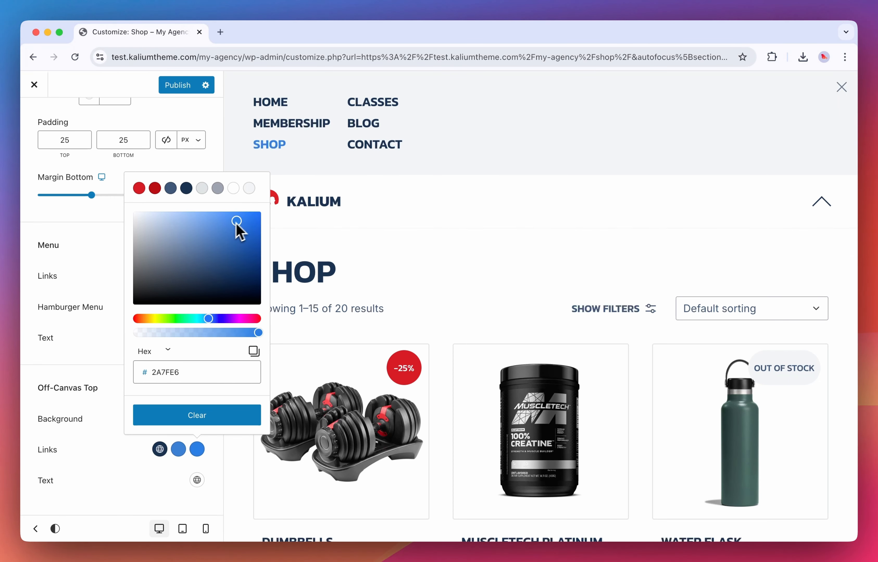
{"action": "left_click", "coordinate": [198, 470]}
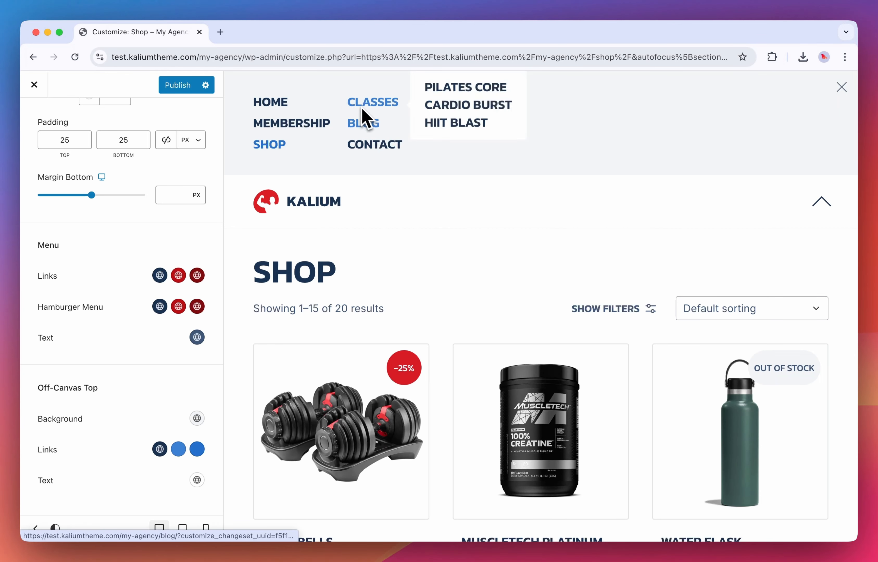
{"action": "left_click", "coordinate": [198, 454]}
{"action": "left_click", "coordinate": [245, 251]}
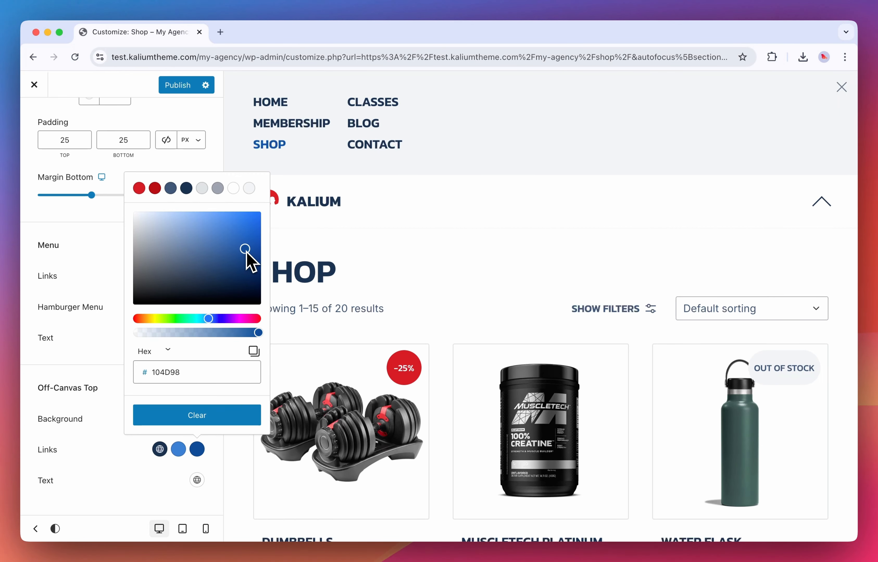
{"action": "left_click", "coordinate": [134, 461]}
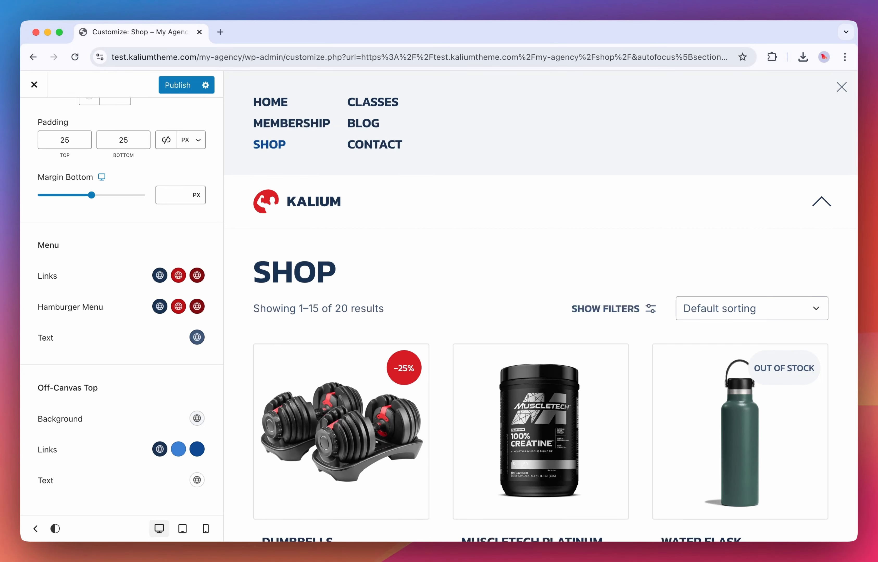
Return to the general header settings and switch the header layout to Custom
{"action": "scroll", "coordinate": [146, 314], "scroll_direction": "up", "scroll_amount": 6}
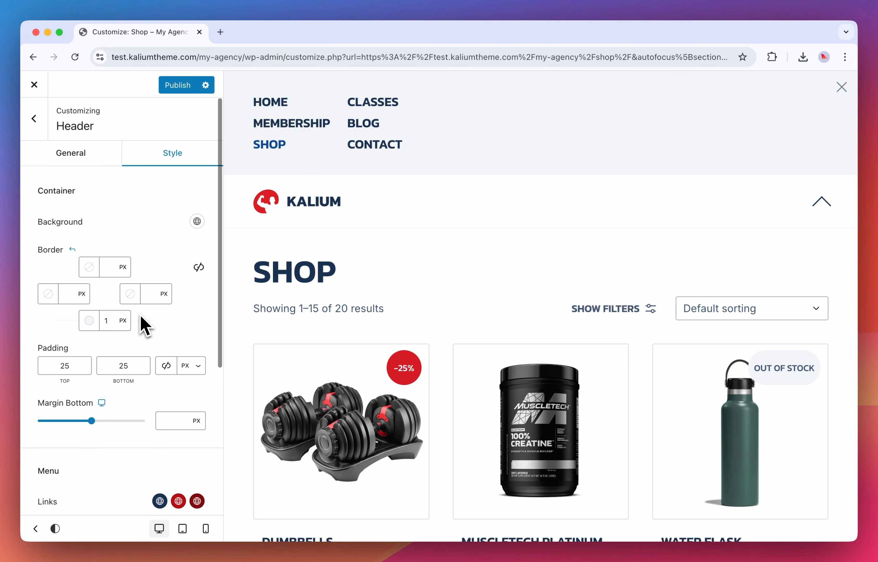
{"action": "left_click", "coordinate": [84, 163]}
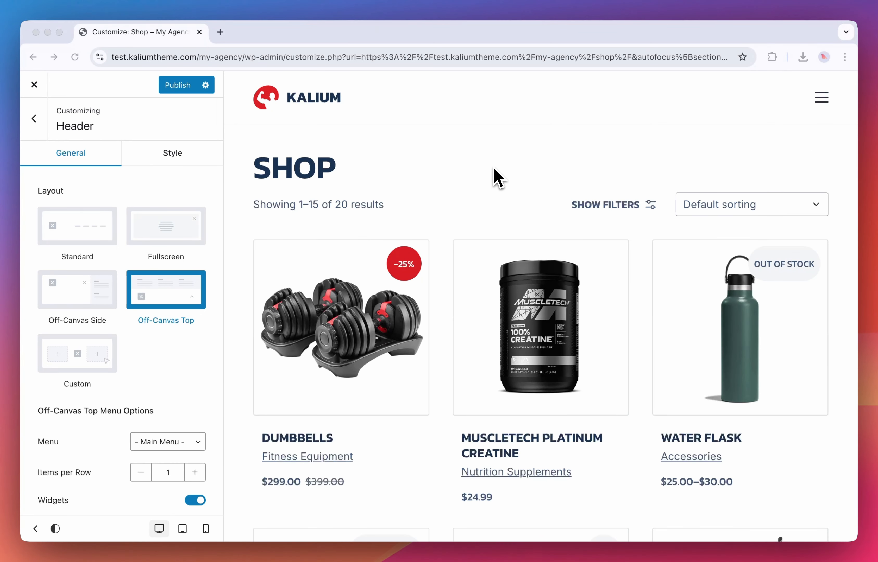
{"action": "left_click", "coordinate": [494, 169]}
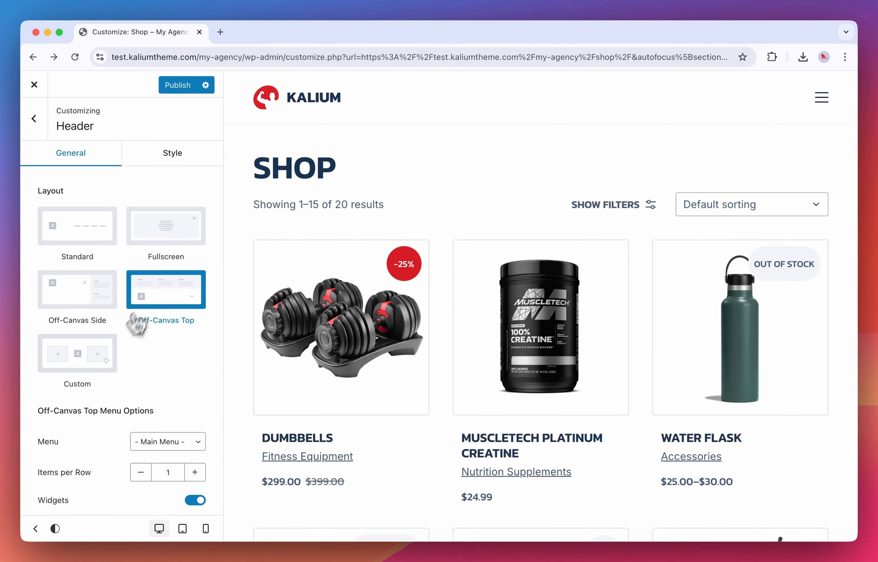
{"action": "left_click", "coordinate": [100, 374]}
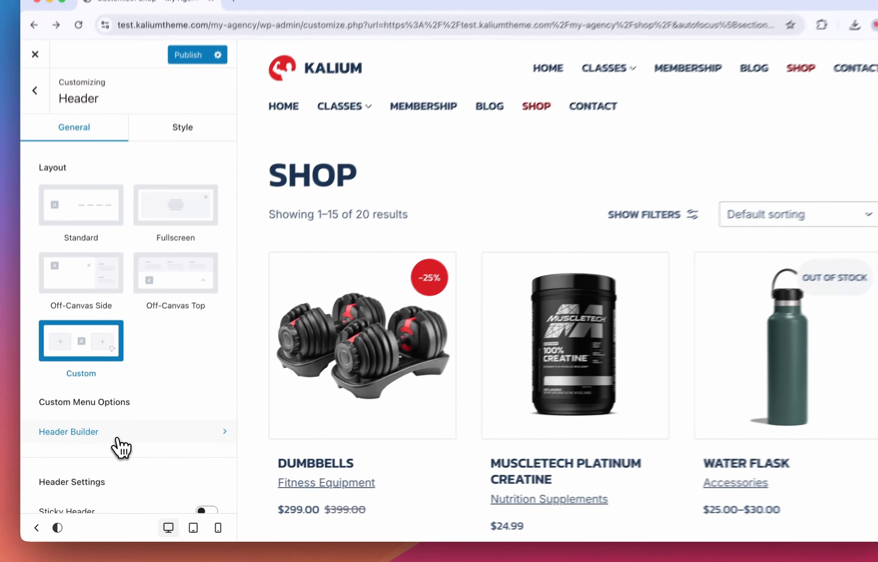
Open the header builder's template library and apply the Centered with side menus template, replacing the current builder content
{"action": "left_click", "coordinate": [180, 349]}
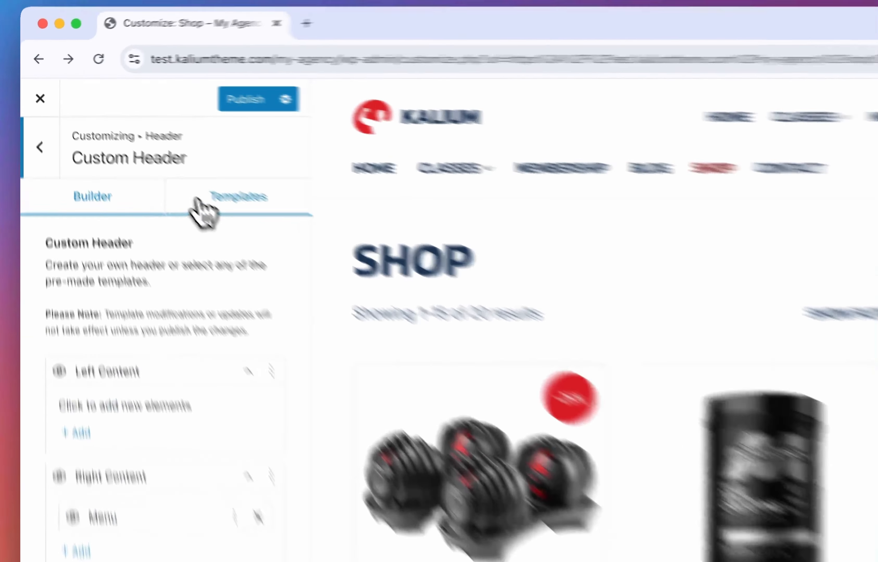
{"action": "left_click", "coordinate": [143, 156]}
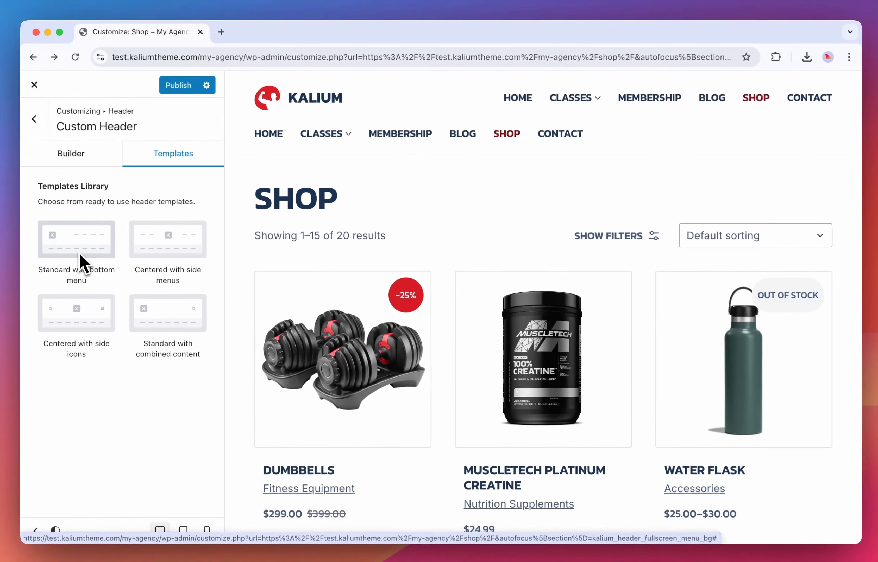
{"action": "left_click", "coordinate": [176, 246]}
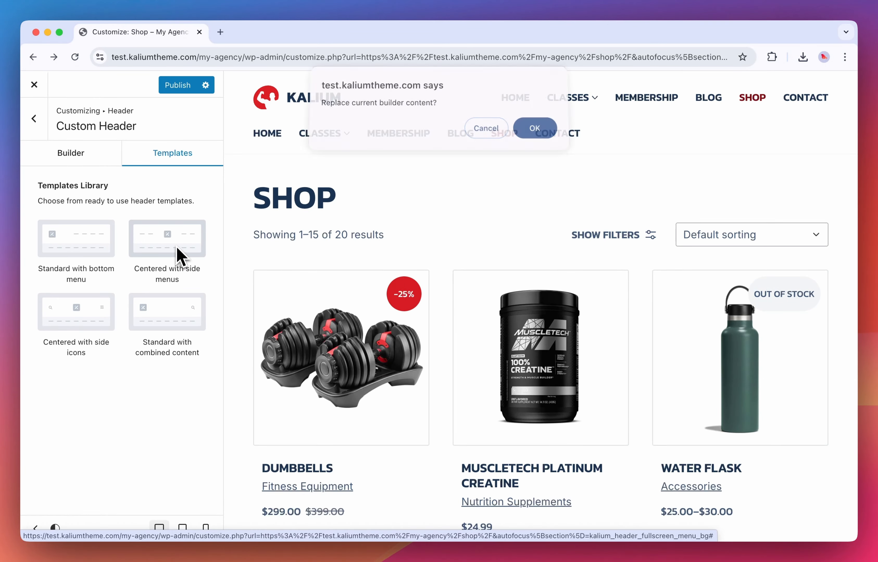
{"action": "left_click", "coordinate": [548, 133]}
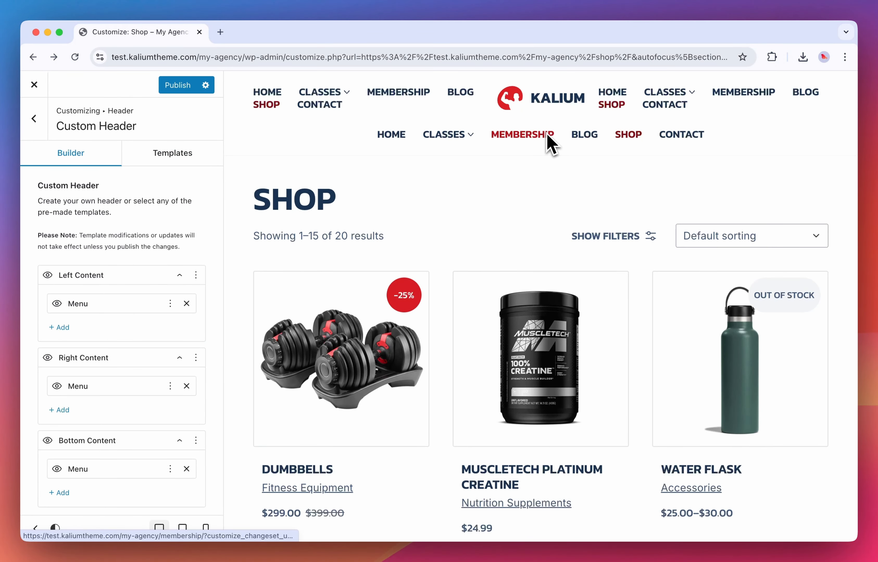
Apply the Standard with combined content header template, replacing the current builder content
{"action": "left_click", "coordinate": [206, 156]}
{"action": "left_click", "coordinate": [176, 315]}
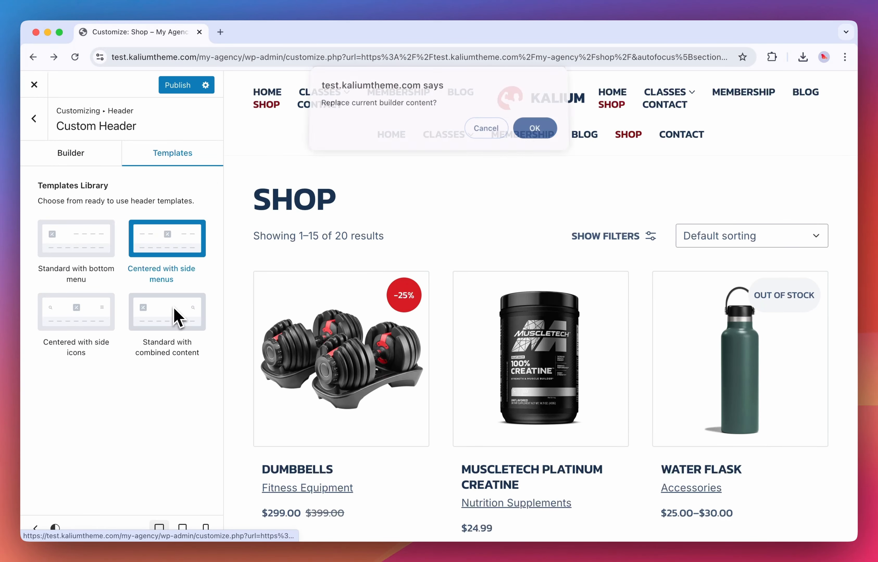
{"action": "left_click", "coordinate": [541, 133]}
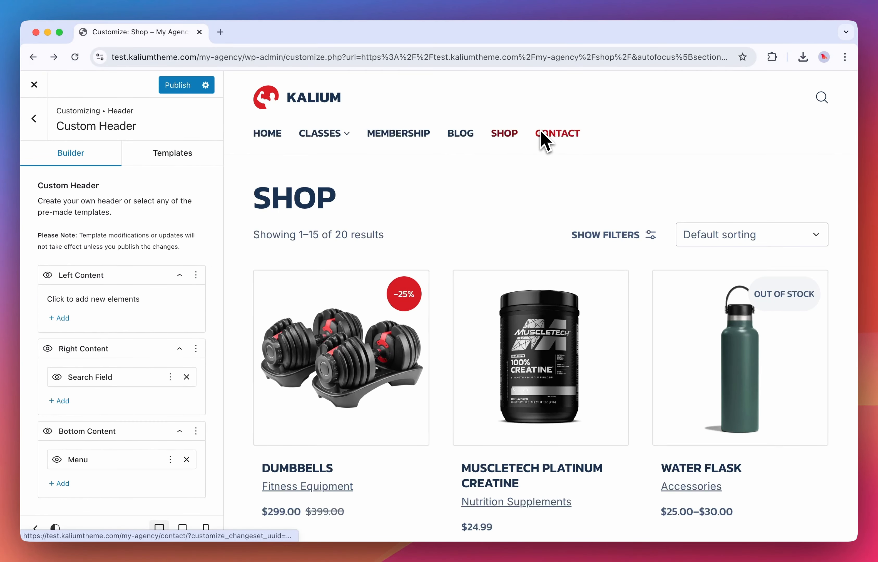
Apply the Centered with side icons header template, replacing the current builder content
{"action": "left_click", "coordinate": [173, 153]}
{"action": "left_click", "coordinate": [92, 312]}
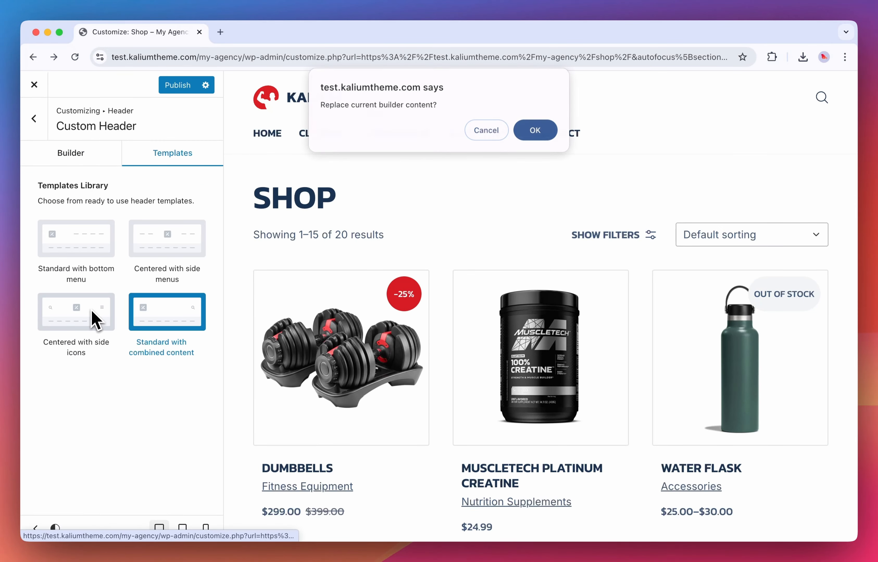
{"action": "left_click", "coordinate": [545, 134]}
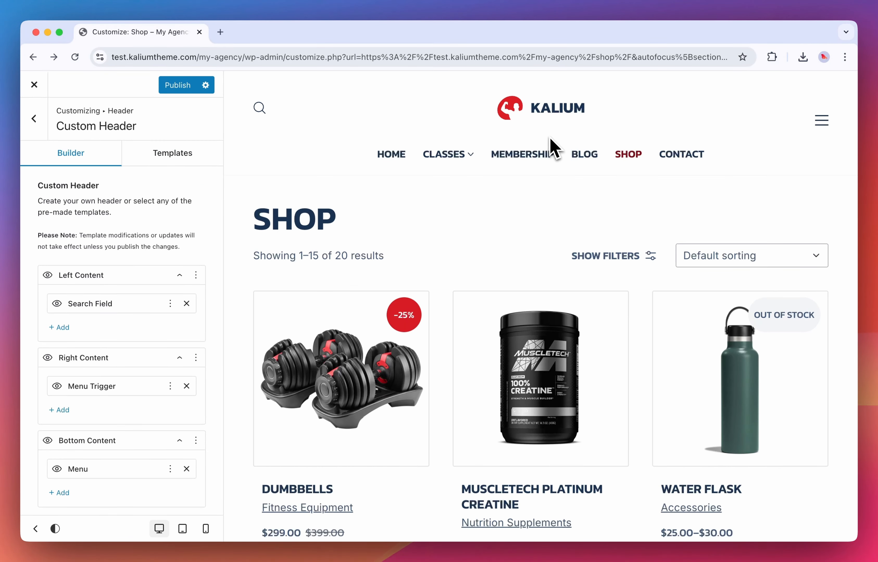
Empty the header builder by removing the Search Field, Menu Trigger and Menu elements from their content areas
{"action": "left_click", "coordinate": [157, 151]}
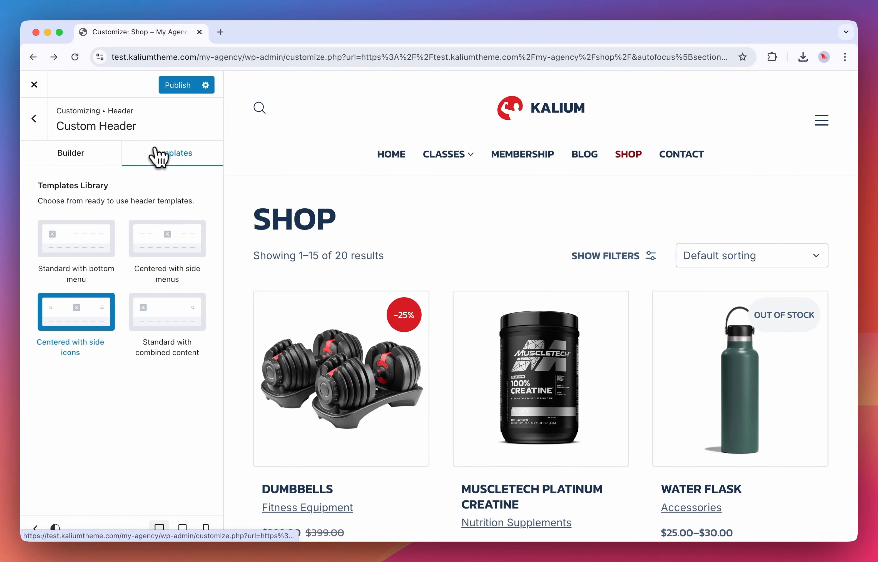
{"action": "left_click", "coordinate": [113, 168]}
{"action": "left_click", "coordinate": [187, 303]}
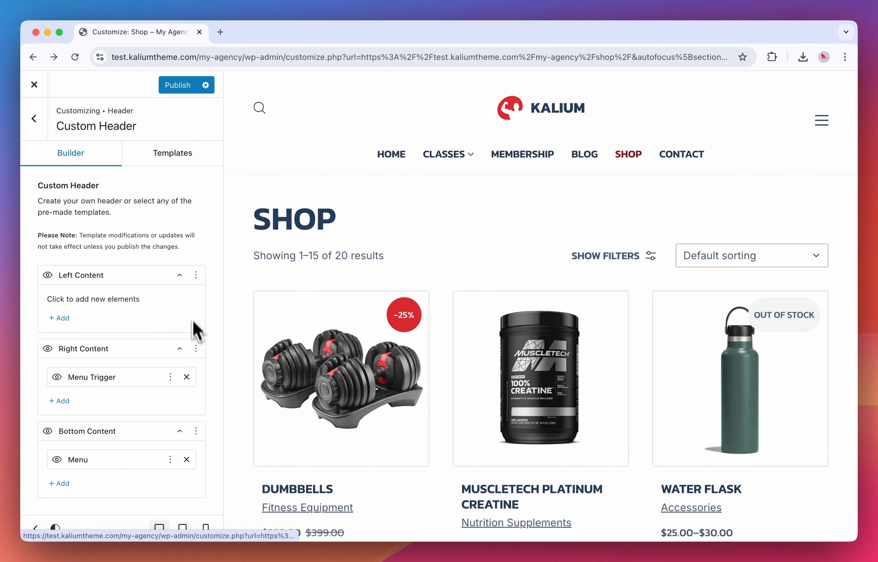
{"action": "left_click", "coordinate": [187, 377]}
{"action": "left_click", "coordinate": [187, 451]}
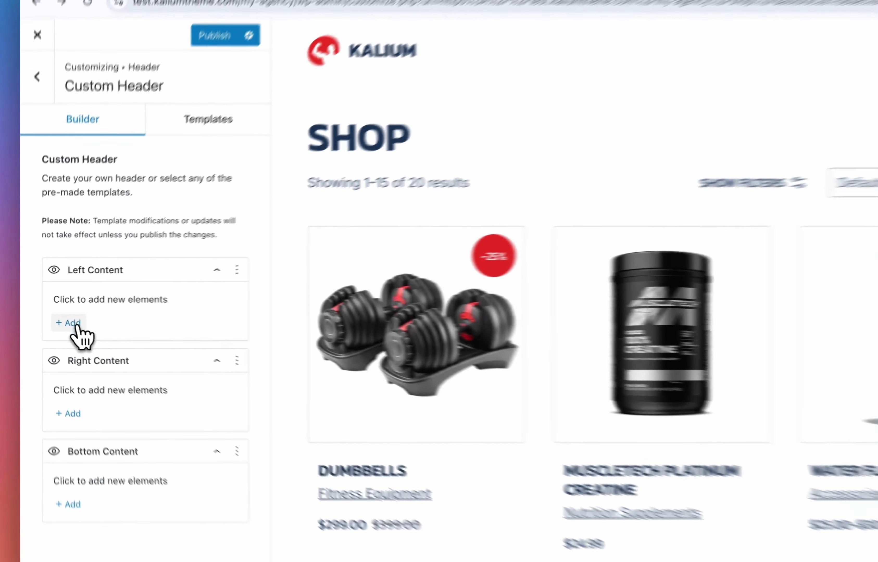
Add a Menu element to the Left Content area of the custom header
{"action": "left_click", "coordinate": [61, 318]}
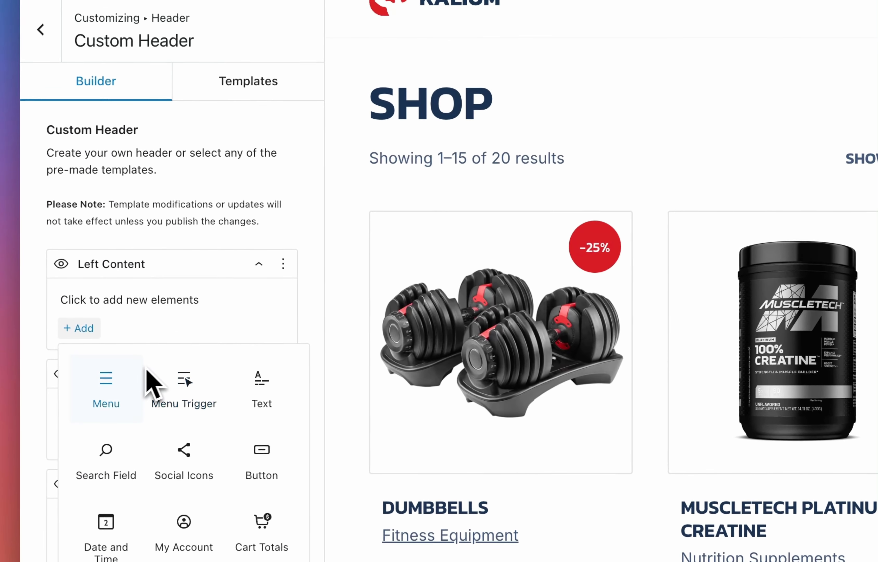
{"action": "left_click", "coordinate": [111, 403]}
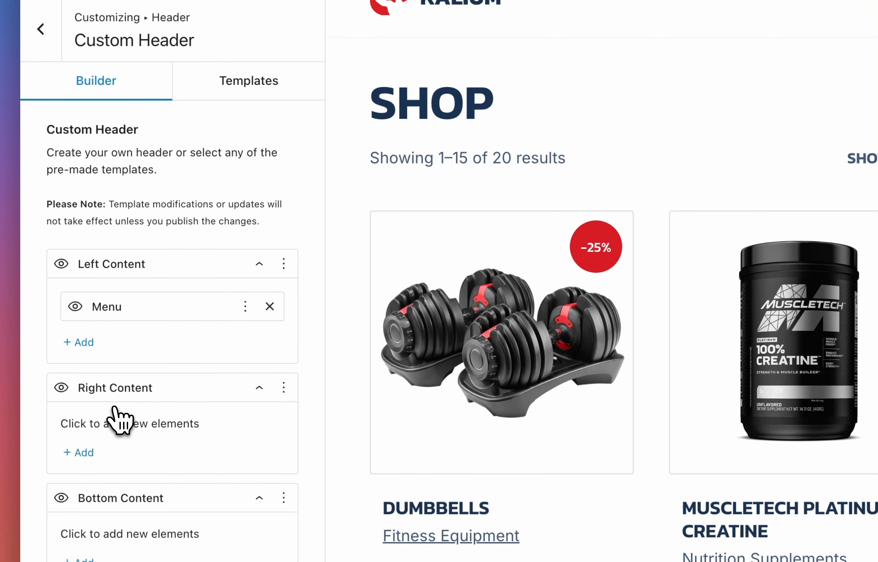
{"action": "left_click", "coordinate": [193, 290]}
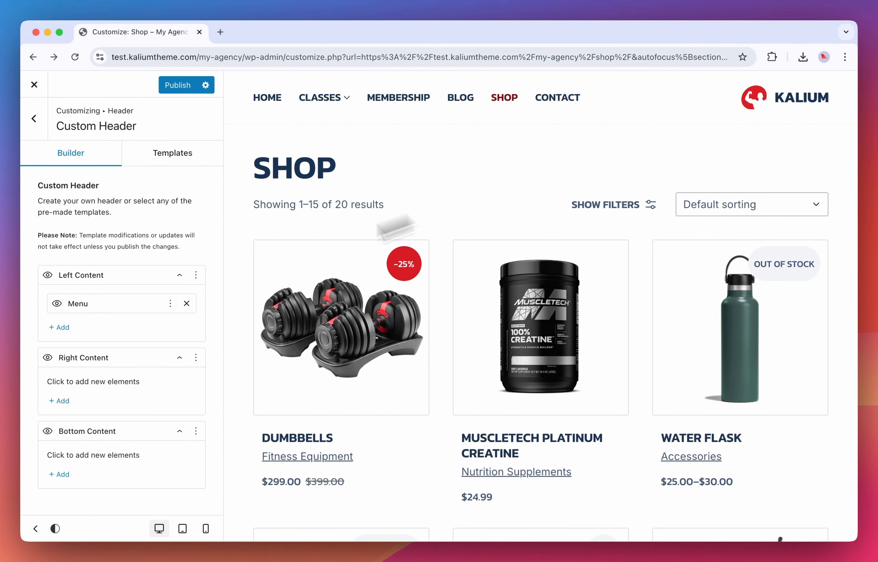
Move the Menu element from Left Content to Right Content, try it in Bottom Content, and return it to Right Content
{"action": "scroll", "coordinate": [137, 310], "scroll_direction": "down", "scroll_amount": 1}
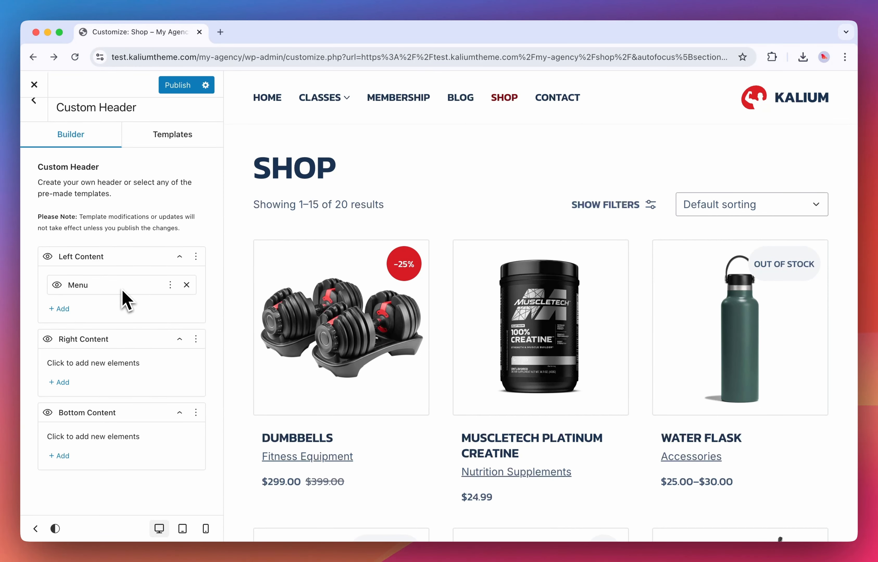
{"action": "left_click_drag", "start_coordinate": [123, 292], "coordinate": [131, 365]}
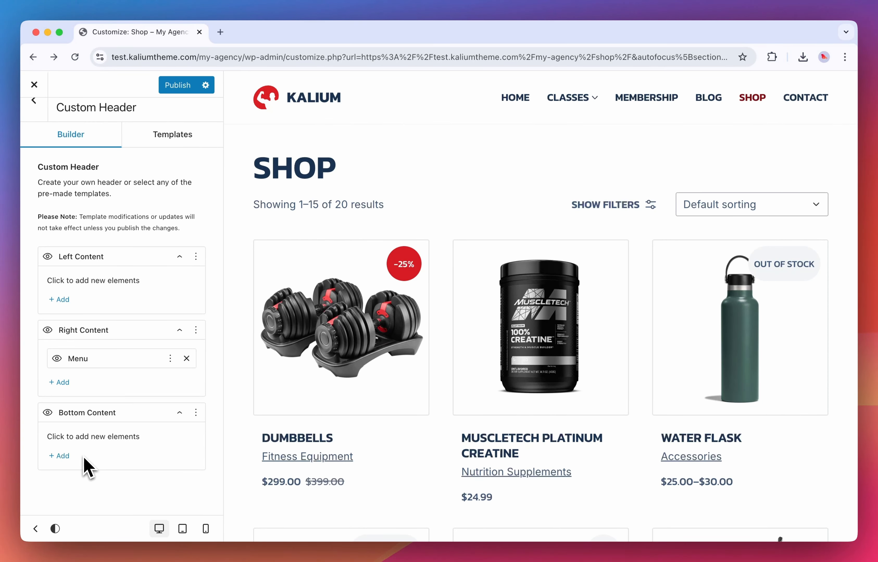
{"action": "left_click_drag", "start_coordinate": [113, 360], "coordinate": [118, 432]}
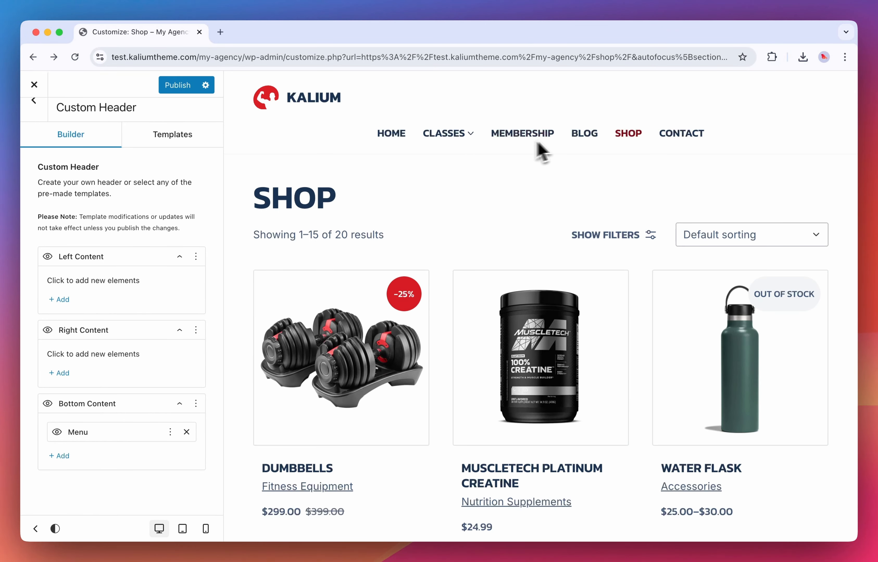
{"action": "scroll", "coordinate": [131, 306], "scroll_direction": "up", "scroll_amount": 1}
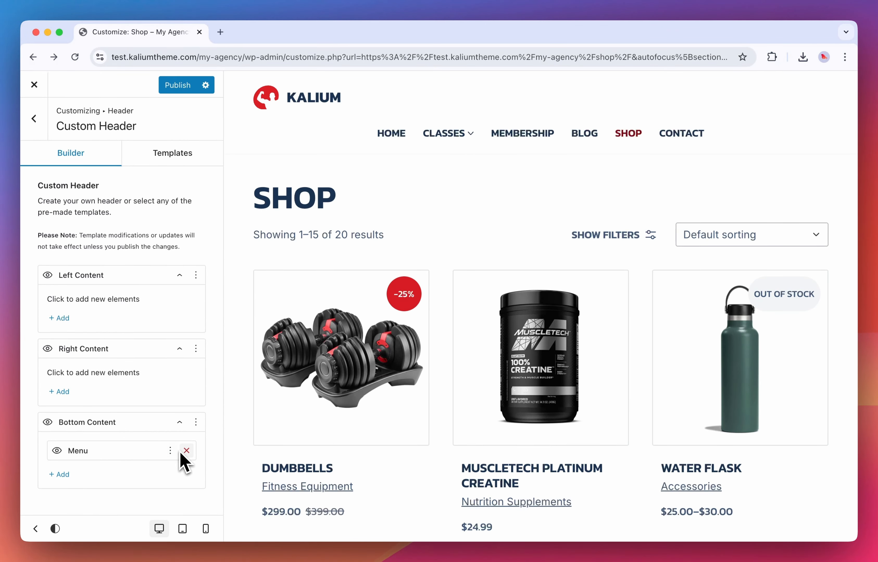
{"action": "left_click_drag", "start_coordinate": [91, 458], "coordinate": [98, 384]}
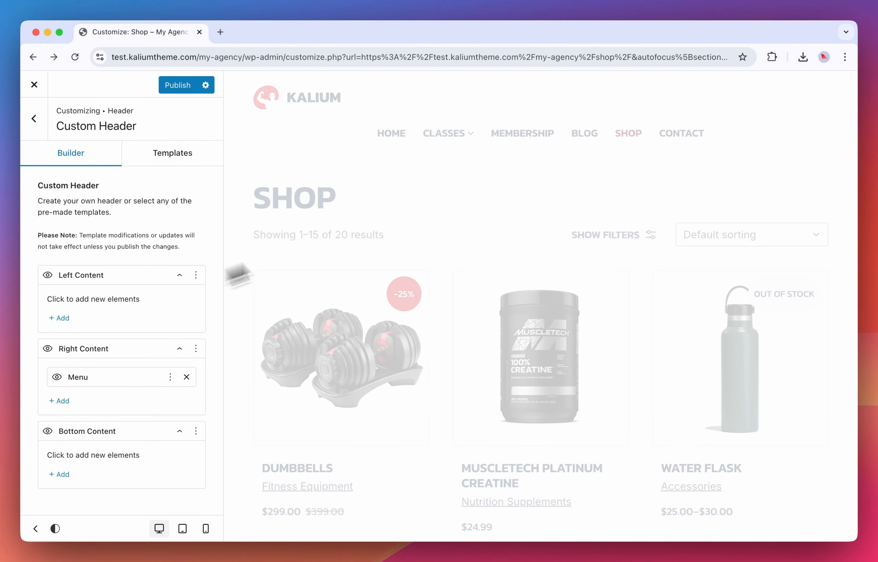
Add a Search Field element below the Menu in Right Content, keeping its default settings
{"action": "left_click", "coordinate": [61, 401]}
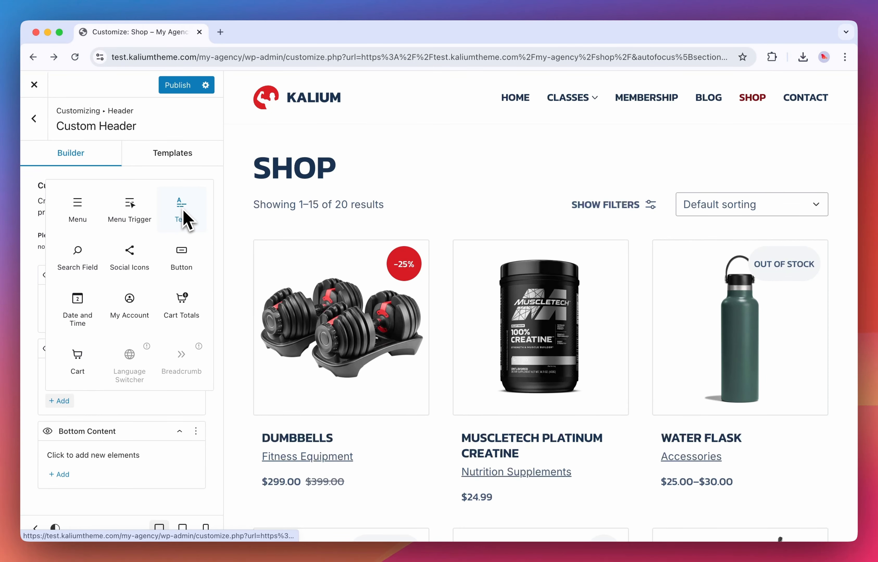
{"action": "left_click", "coordinate": [78, 260]}
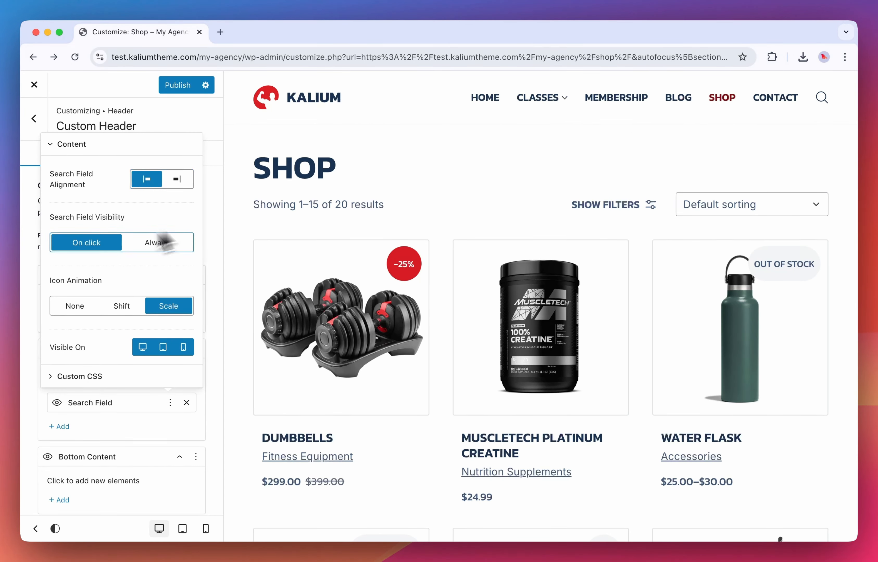
{"action": "left_click", "coordinate": [117, 435]}
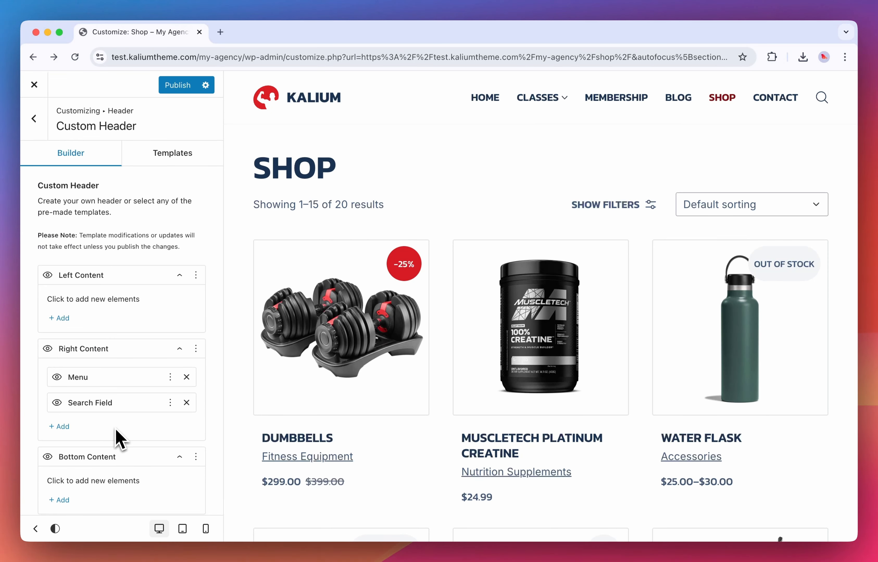
{"action": "left_click", "coordinate": [62, 427]}
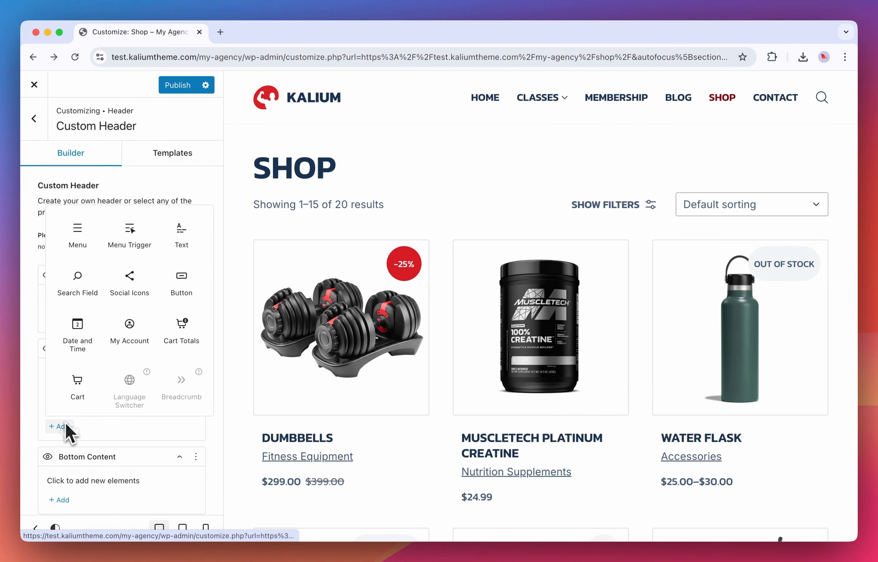
{"action": "left_click", "coordinate": [146, 420]}
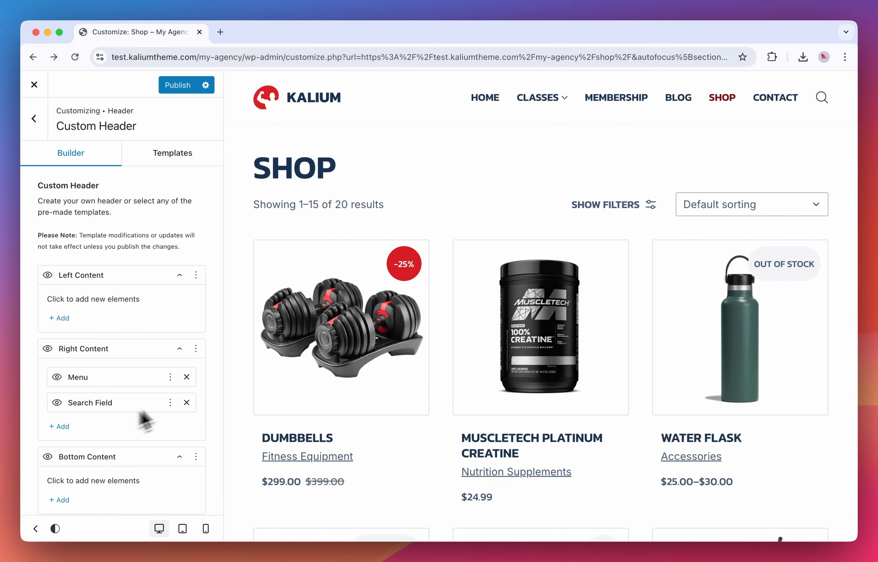
Replace the Menu element in Right Content with a Menu Trigger, reviewing its menu types and keeping Standard
{"action": "left_click", "coordinate": [186, 377]}
{"action": "left_click", "coordinate": [60, 401]}
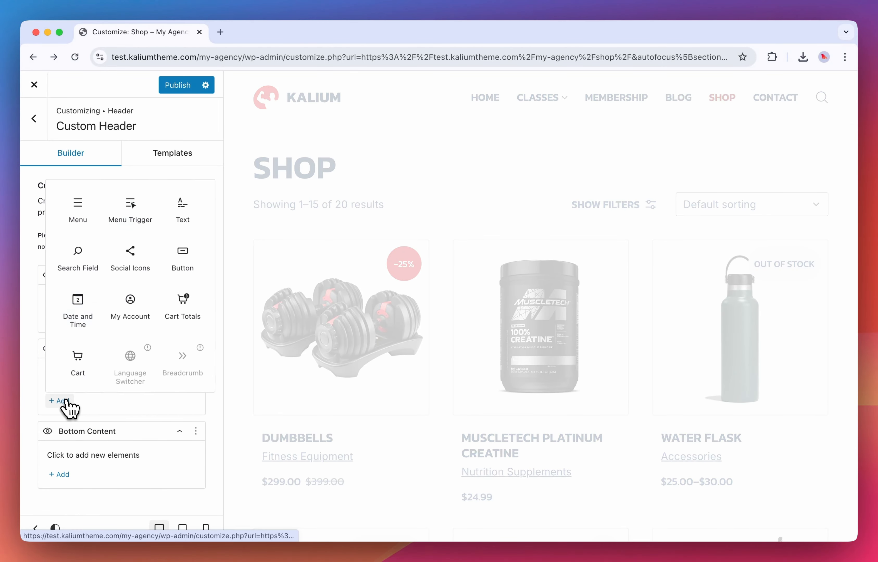
{"action": "left_click", "coordinate": [129, 231]}
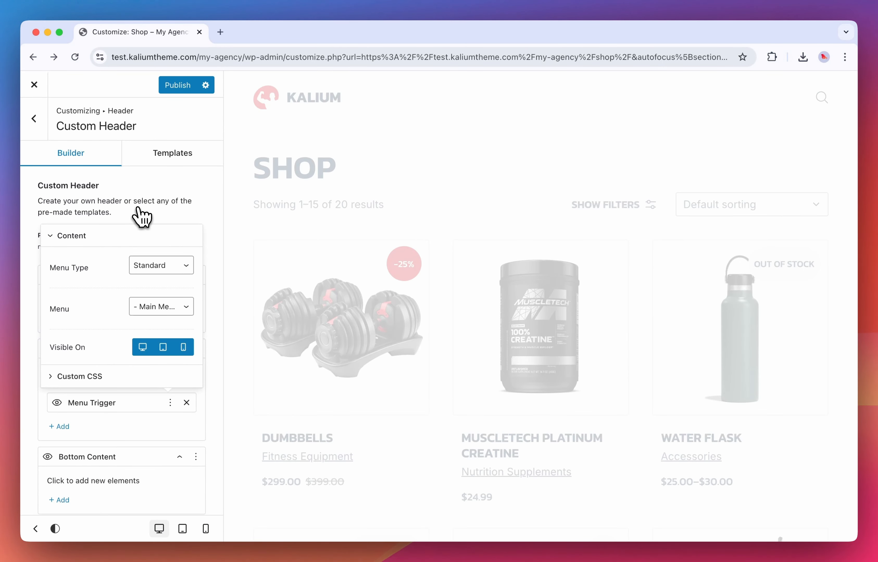
{"action": "left_click", "coordinate": [161, 266]}
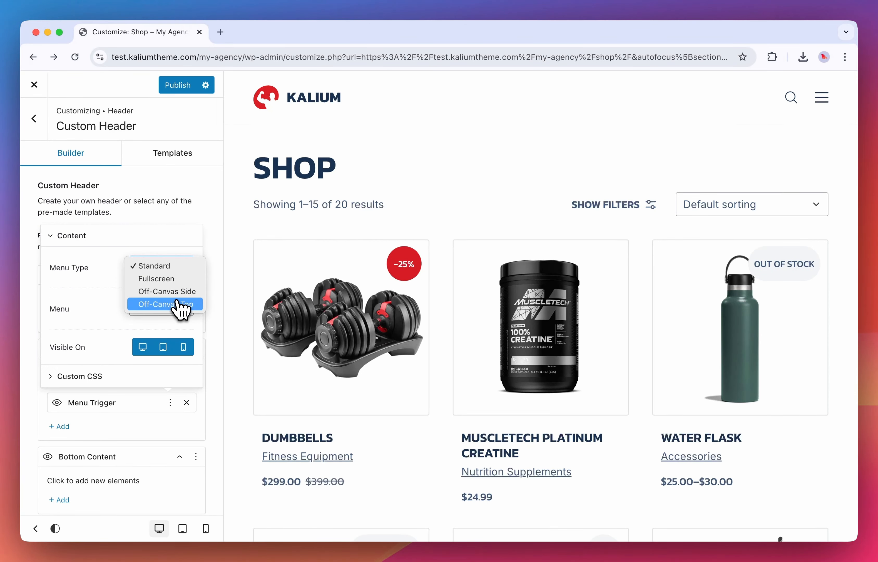
{"action": "left_click", "coordinate": [93, 332]}
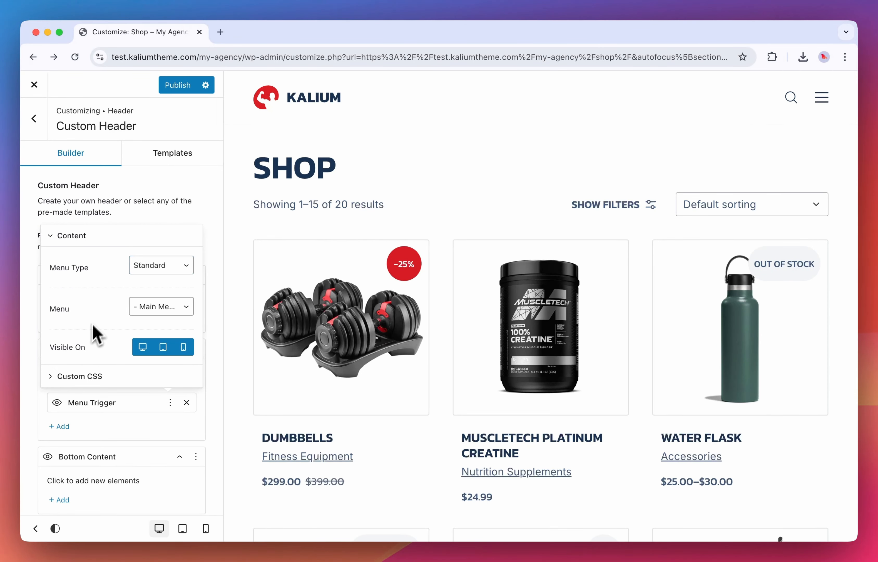
{"action": "left_click", "coordinate": [116, 444]}
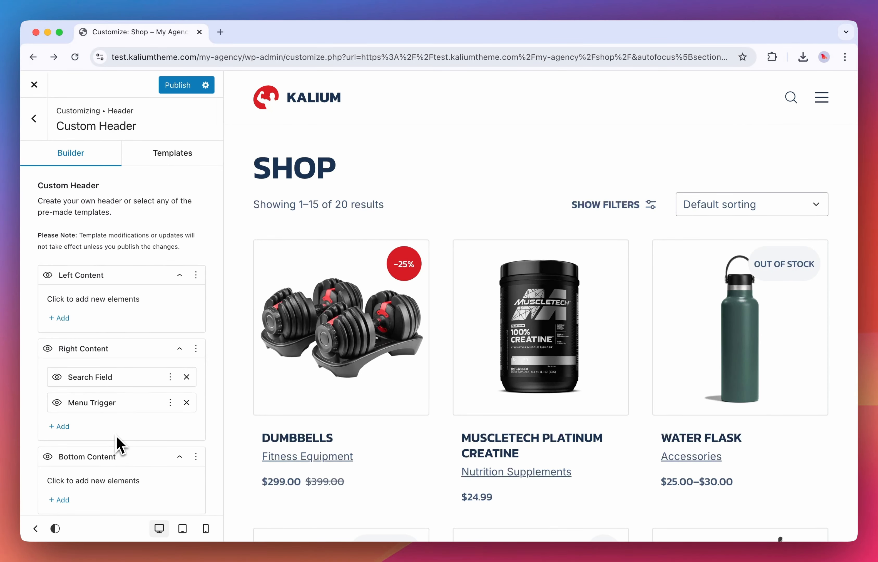
Add a Cart element to Right Content below the Menu Trigger and open its settings
{"action": "left_click", "coordinate": [67, 427]}
{"action": "left_click", "coordinate": [91, 386]}
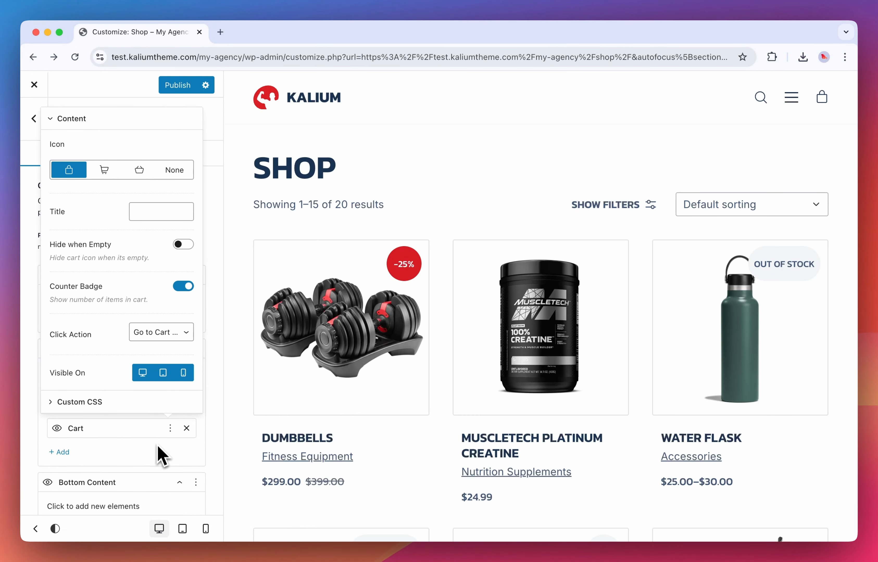
{"action": "left_click", "coordinate": [157, 459]}
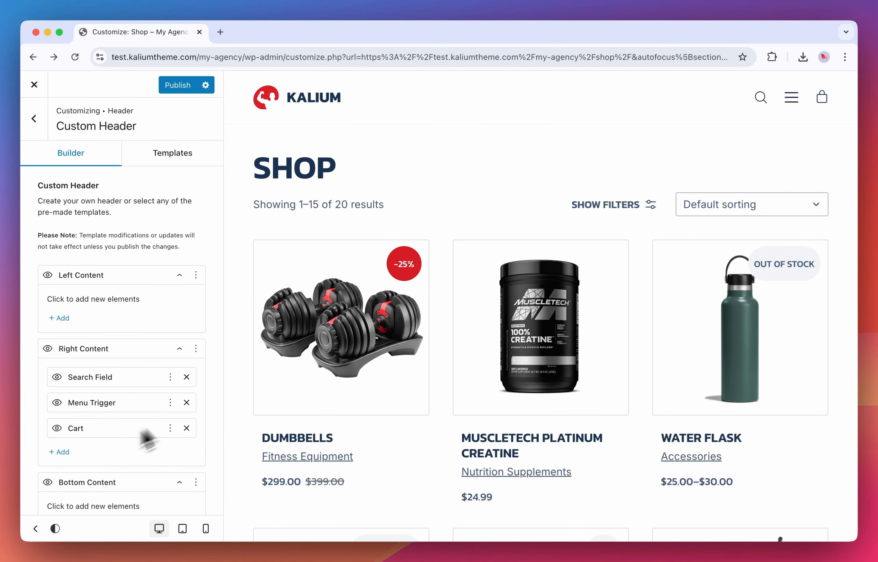
{"action": "left_click", "coordinate": [170, 428]}
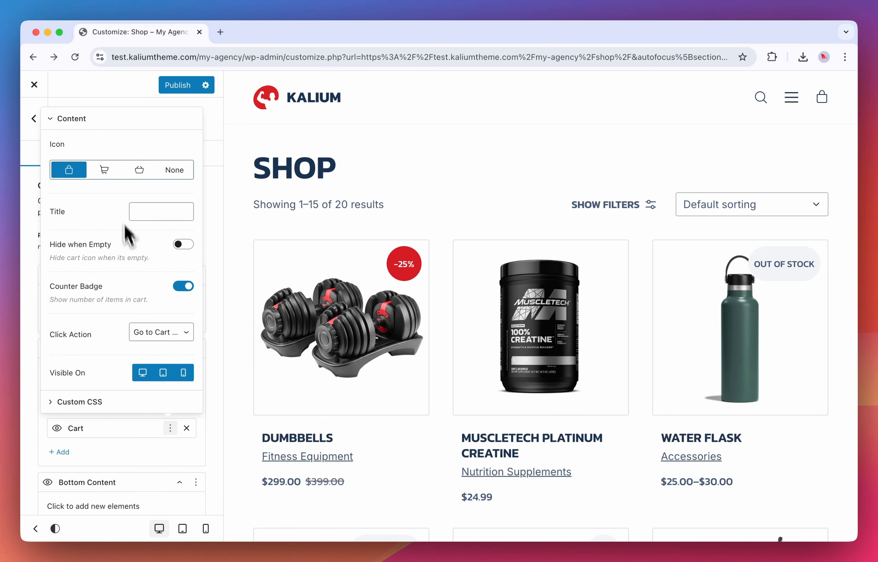
Review the Cart element's options in the custom header's right content and close them
{"action": "scroll", "coordinate": [158, 314], "scroll_direction": "down", "scroll_amount": 1}
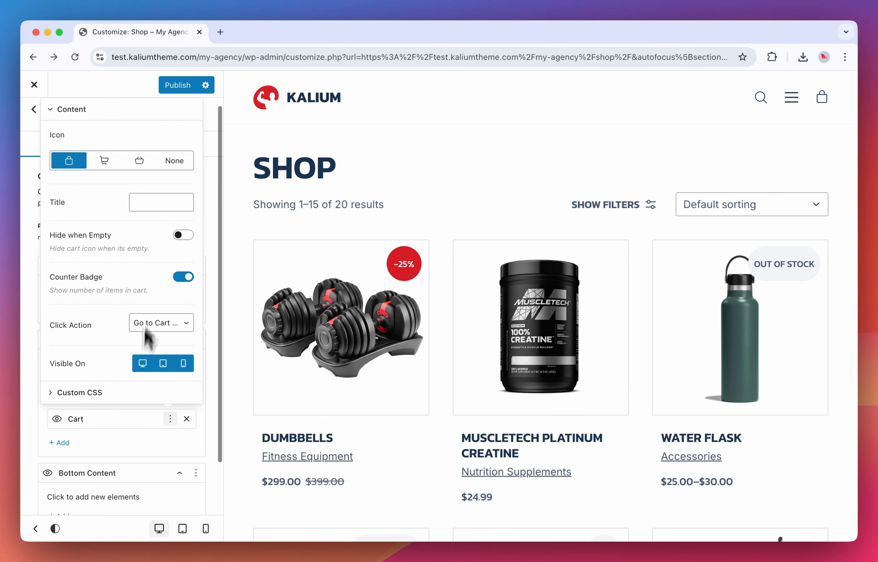
{"action": "left_click", "coordinate": [125, 453]}
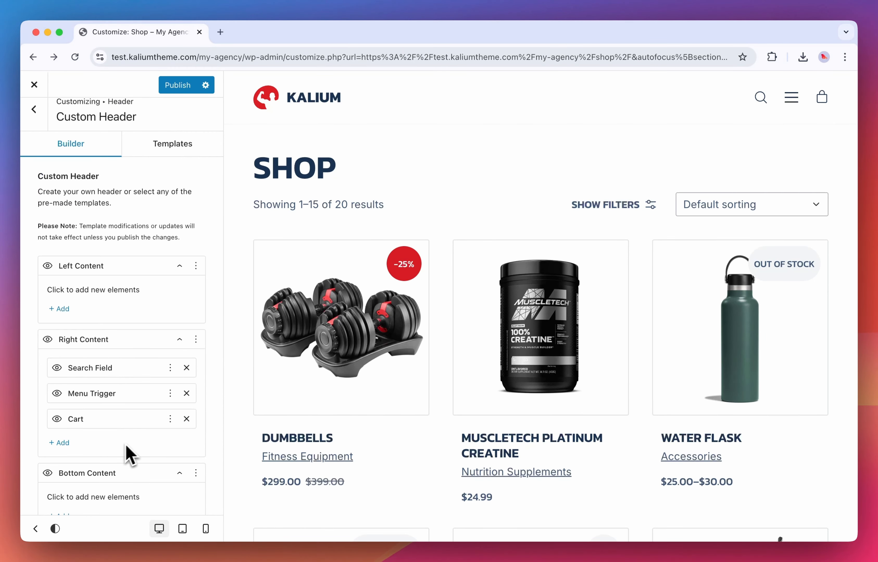
{"action": "scroll", "coordinate": [118, 236], "scroll_direction": "up", "scroll_amount": 1}
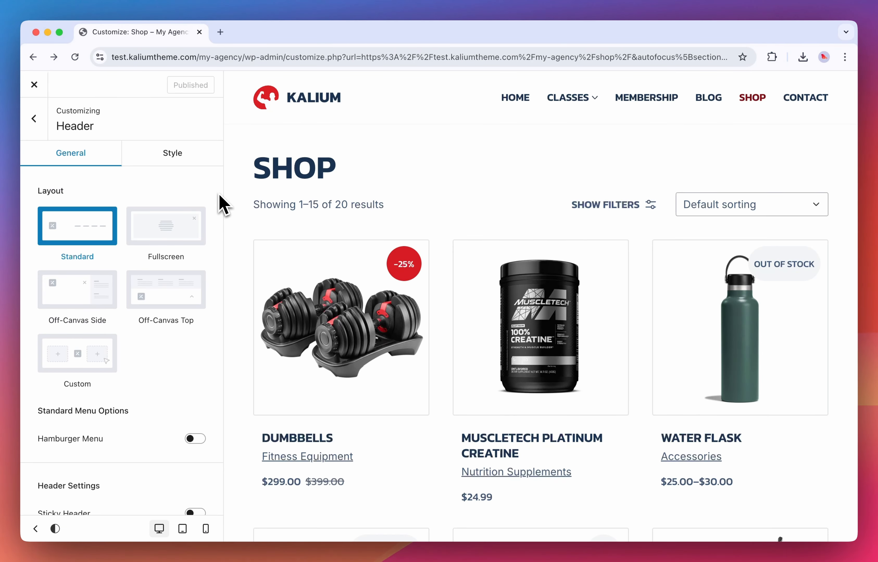
Enable the Sticky Header option for the standard header, preview it on the shop page, and open its settings
{"action": "scroll", "coordinate": [219, 197], "scroll_direction": "down", "scroll_amount": 10}
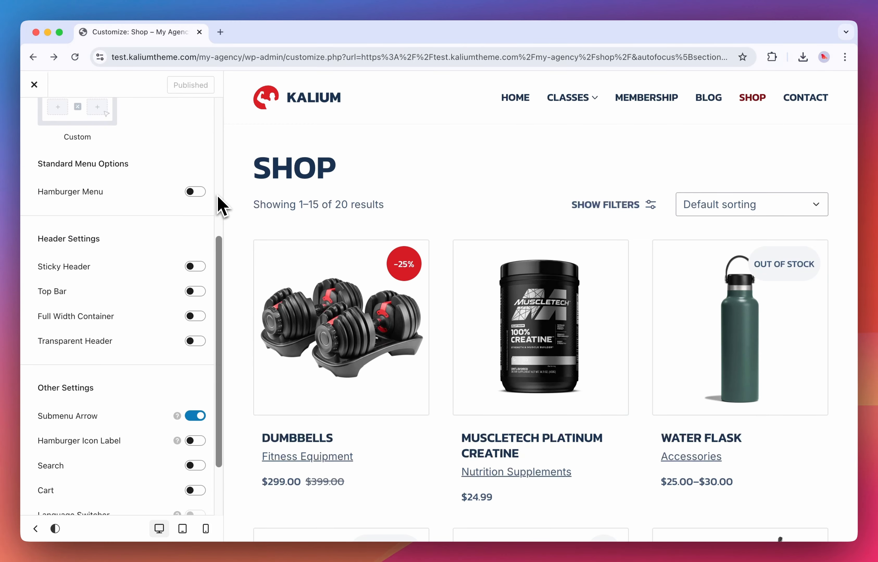
{"action": "left_click", "coordinate": [202, 268]}
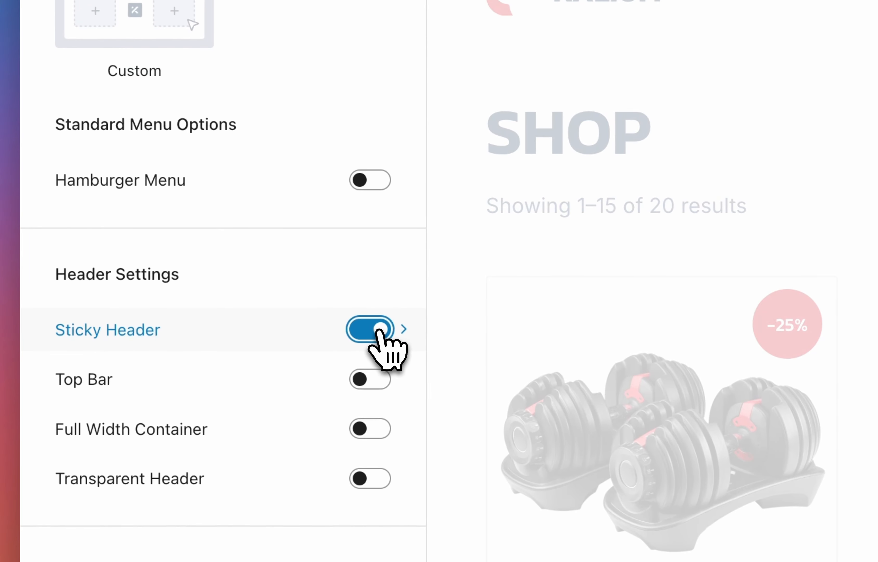
{"action": "scroll", "coordinate": [494, 257], "scroll_direction": "down", "scroll_amount": 5}
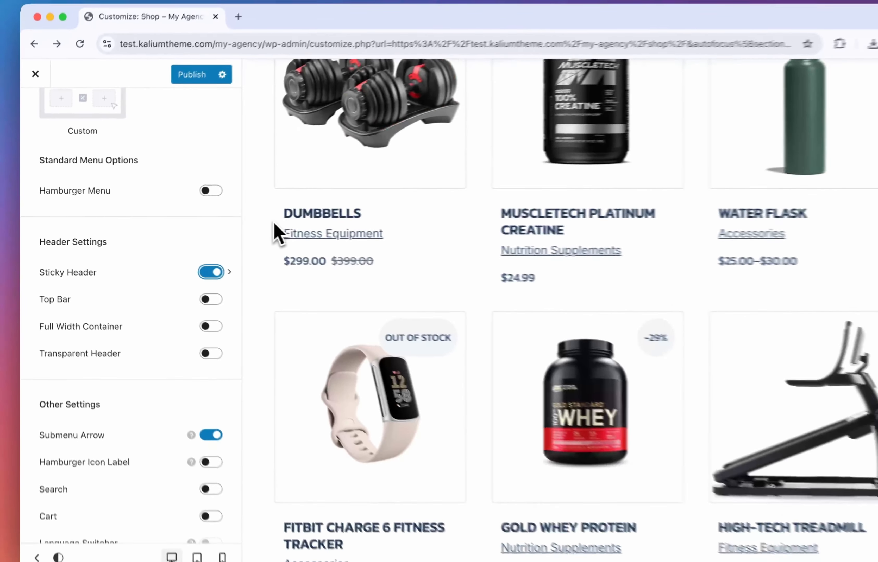
{"action": "scroll", "coordinate": [279, 233], "scroll_direction": "up", "scroll_amount": 10}
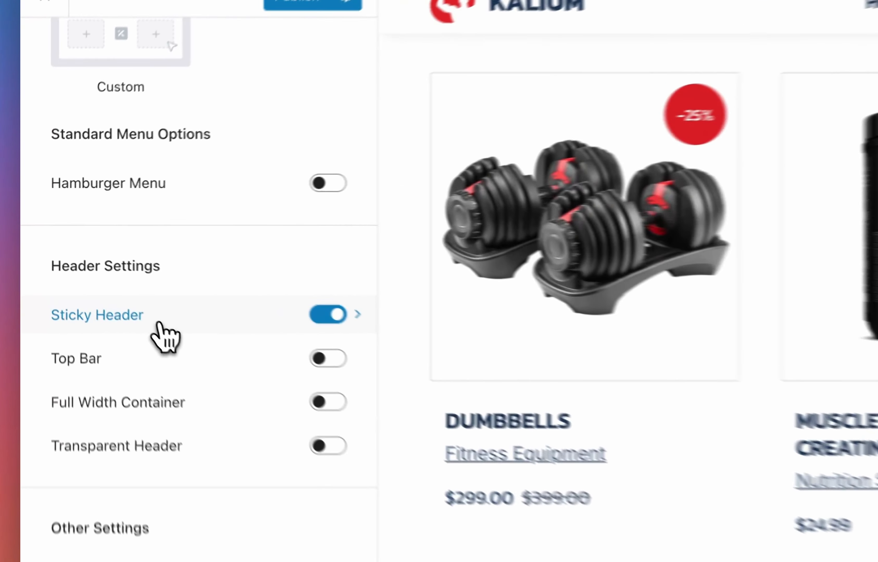
{"action": "left_click", "coordinate": [99, 275]}
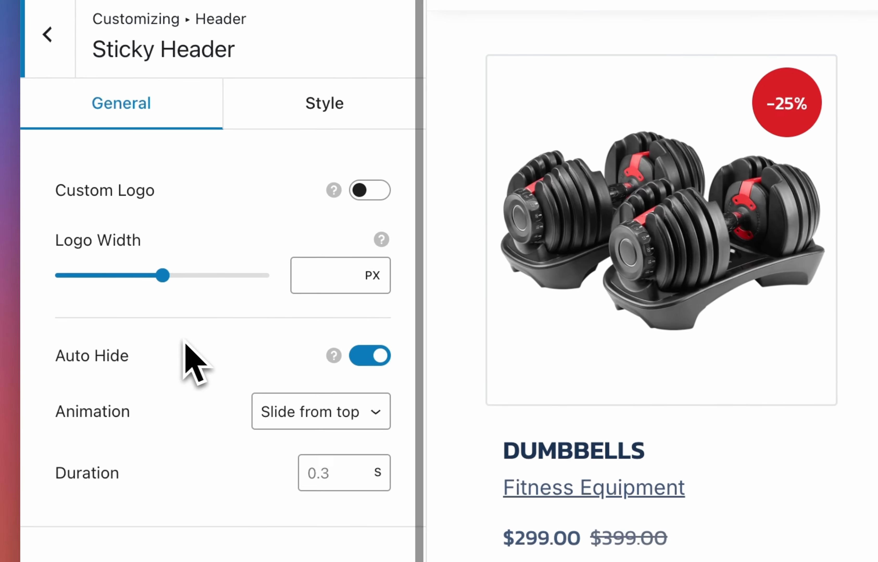
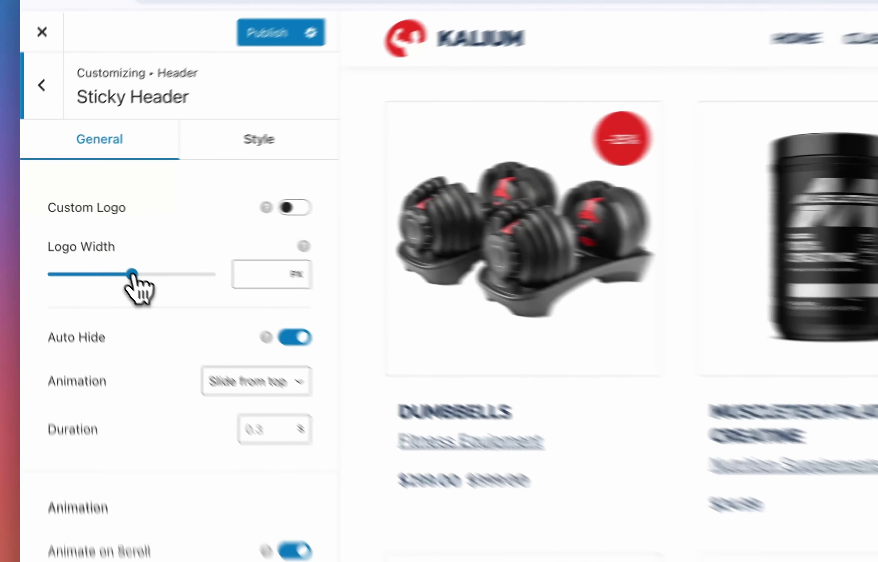
Set the sticky header's logo width to 132 px and preview it by scrolling the shop page
{"action": "left_click_drag", "start_coordinate": [93, 239], "coordinate": [69, 240]}
{"action": "left_click_drag", "start_coordinate": [118, 313], "coordinate": [117, 314]}
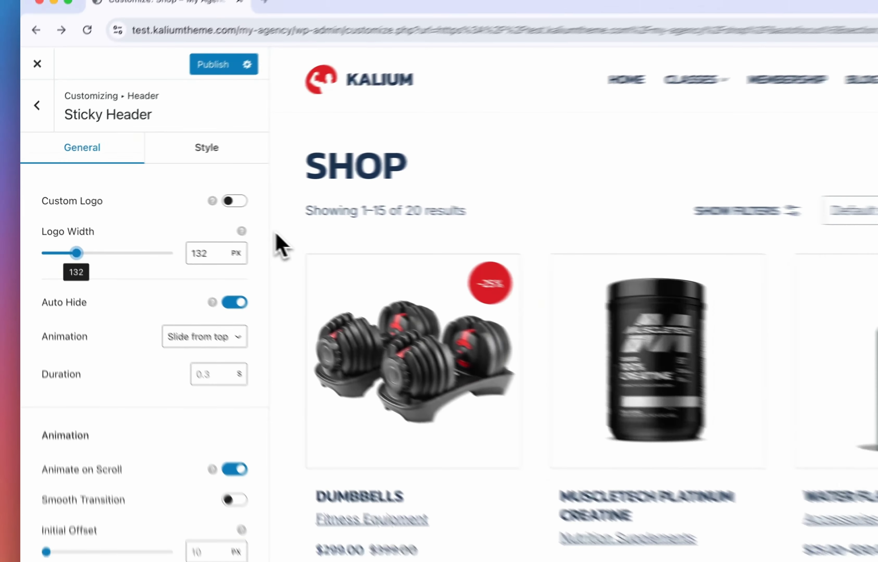
{"action": "scroll", "coordinate": [439, 275], "scroll_direction": "down", "scroll_amount": 10}
{"action": "scroll", "coordinate": [439, 275], "scroll_direction": "up", "scroll_amount": 2}
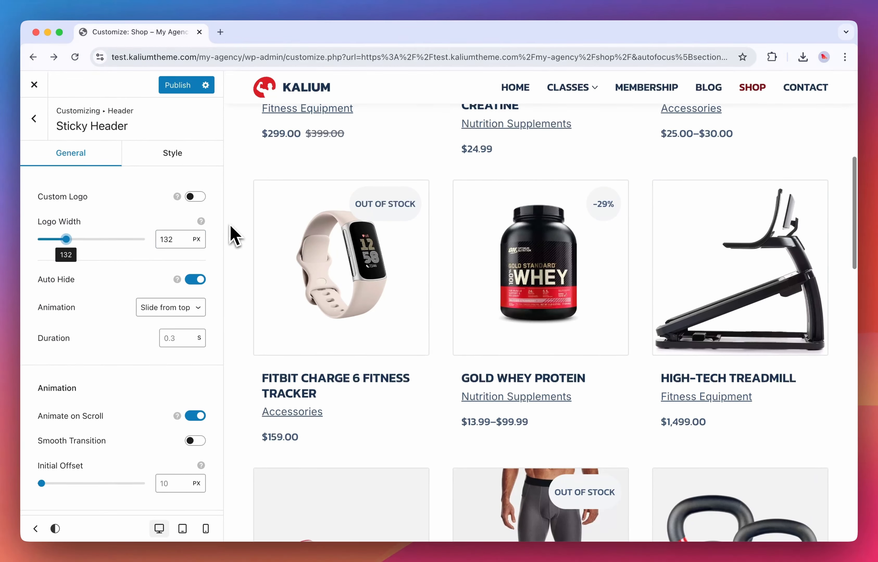
Reduce the sticky header's logo width to 51 px and preview the smaller logo on the shop page
{"action": "left_click_drag", "start_coordinate": [70, 240], "coordinate": [77, 241]}
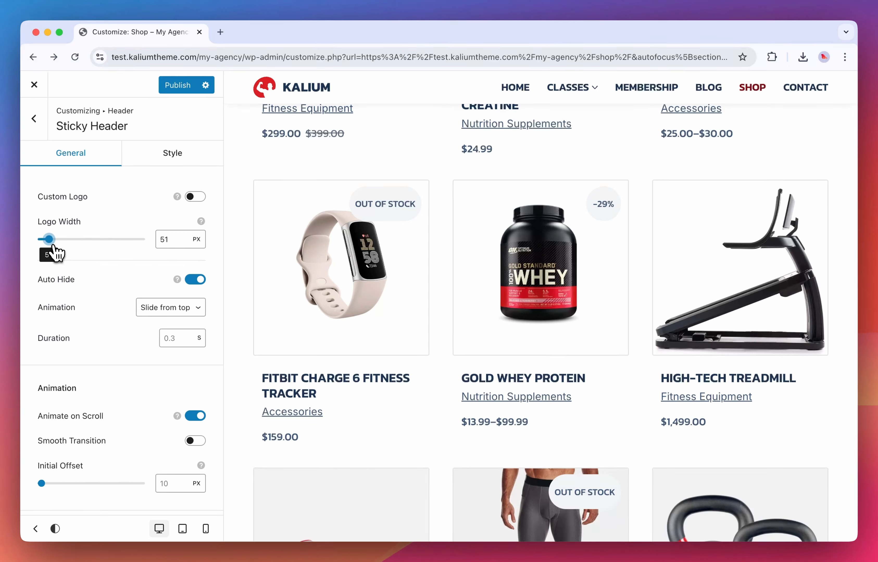
{"action": "scroll", "coordinate": [239, 220], "scroll_direction": "down", "scroll_amount": 10}
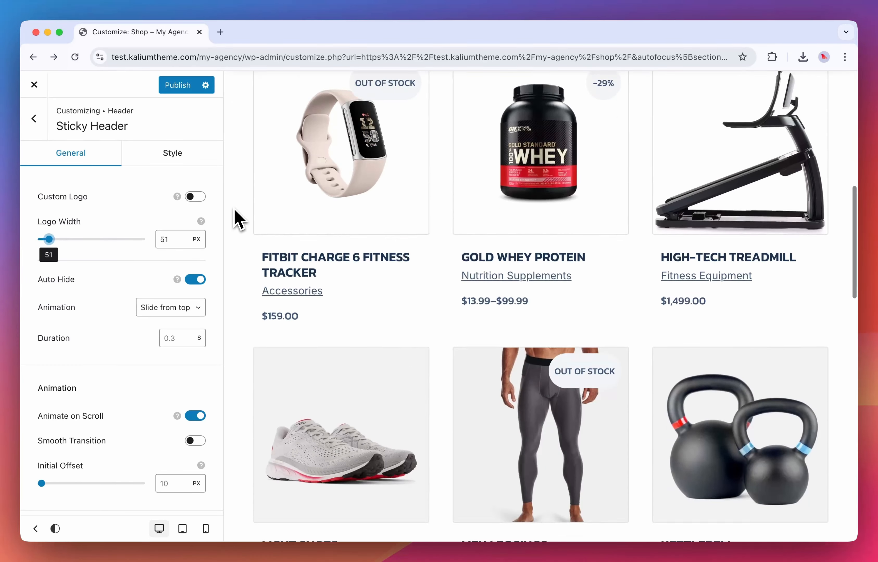
{"action": "scroll", "coordinate": [239, 220], "scroll_direction": "up", "scroll_amount": 3}
{"action": "scroll", "coordinate": [239, 219], "scroll_direction": "up", "scroll_amount": 5}
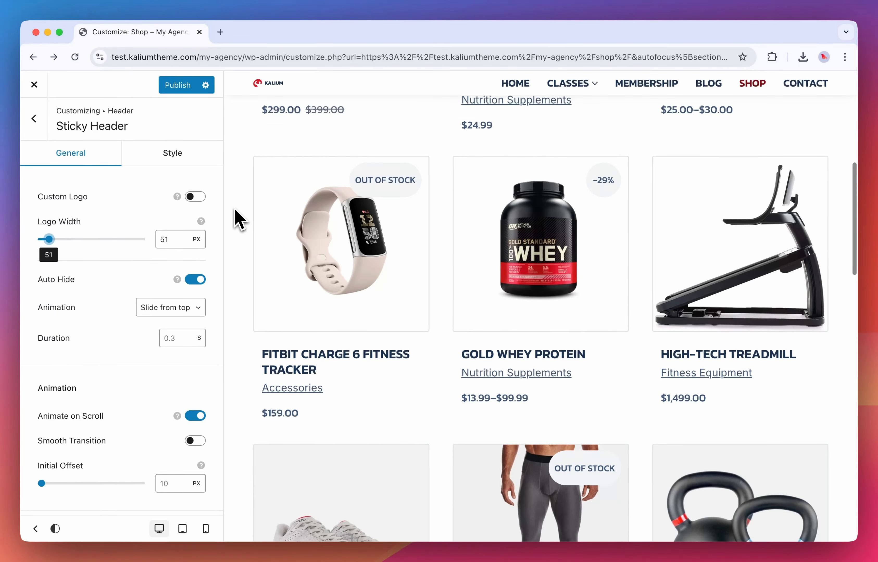
Clear the sticky header's logo width value and check the logo on the scrolled shop page
{"action": "double_click", "coordinate": [175, 240]}
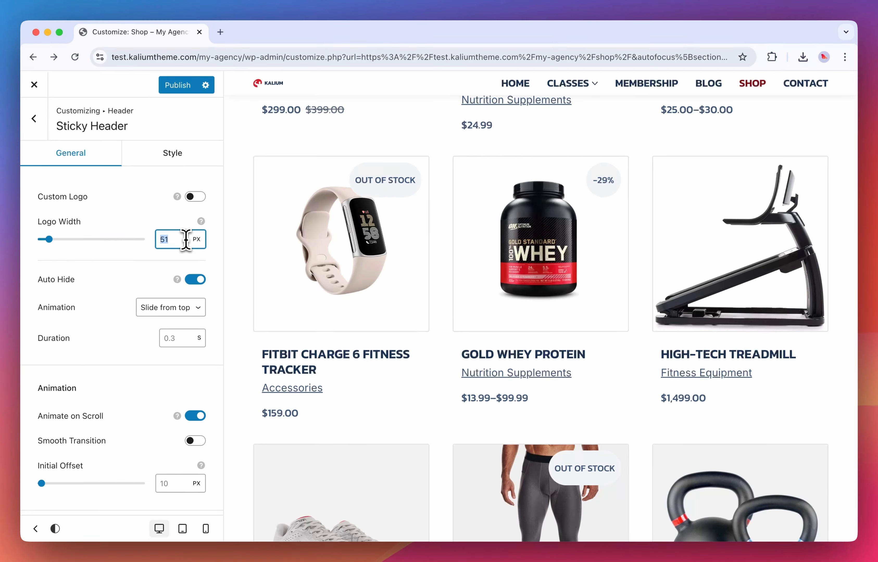
{"action": "key", "text": "BackSpace"}
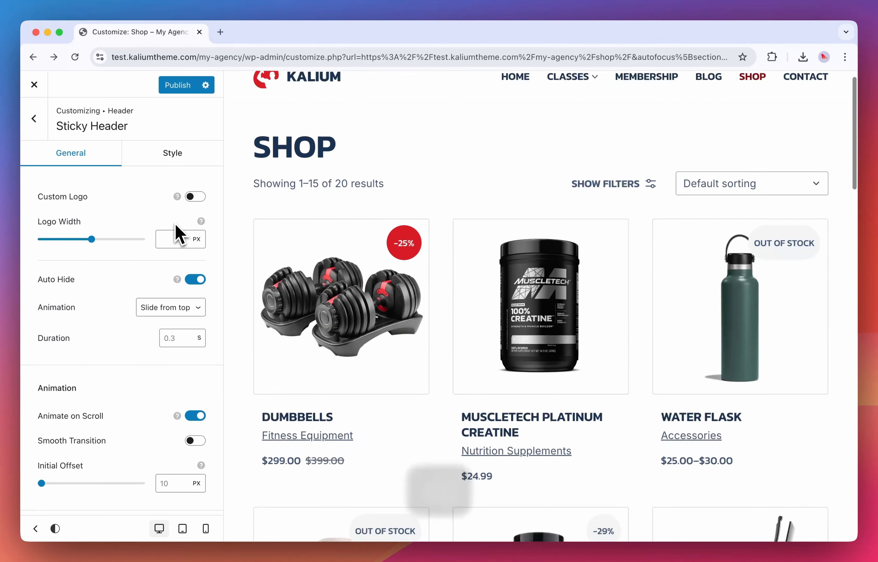
{"action": "scroll", "coordinate": [256, 249], "scroll_direction": "down", "scroll_amount": 10}
{"action": "scroll", "coordinate": [232, 292], "scroll_direction": "up", "scroll_amount": 4}
{"action": "scroll", "coordinate": [233, 291], "scroll_direction": "up", "scroll_amount": 1}
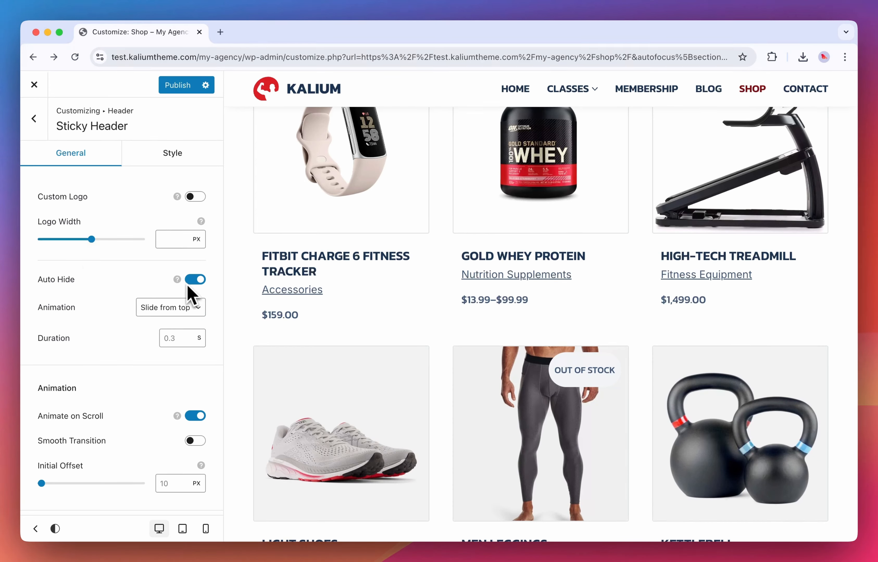
Compare the sticky header's scrolling behaviour with Auto Hide on and off, and turn Auto Hide back on
{"action": "scroll", "coordinate": [240, 304], "scroll_direction": "up", "scroll_amount": 5}
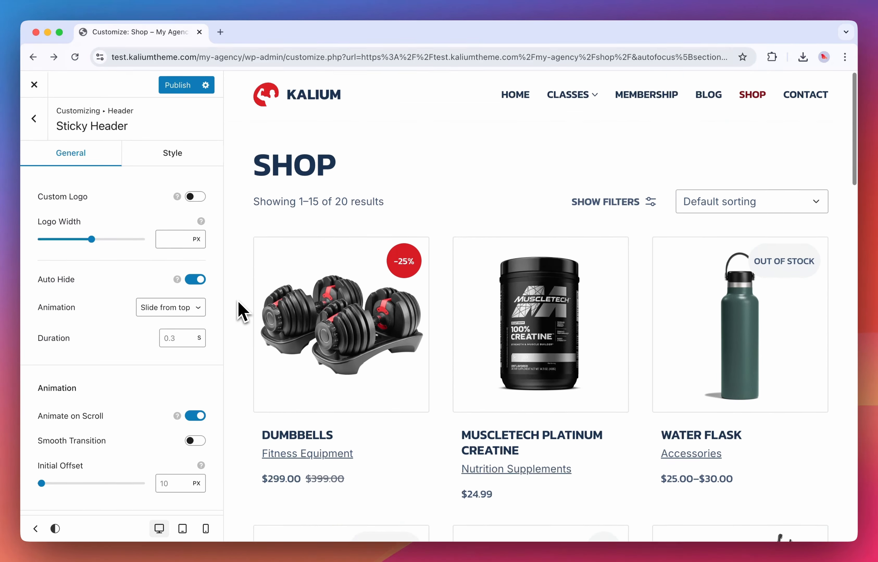
{"action": "scroll", "coordinate": [241, 310], "scroll_direction": "down", "scroll_amount": 8}
{"action": "scroll", "coordinate": [241, 310], "scroll_direction": "down", "scroll_amount": 5}
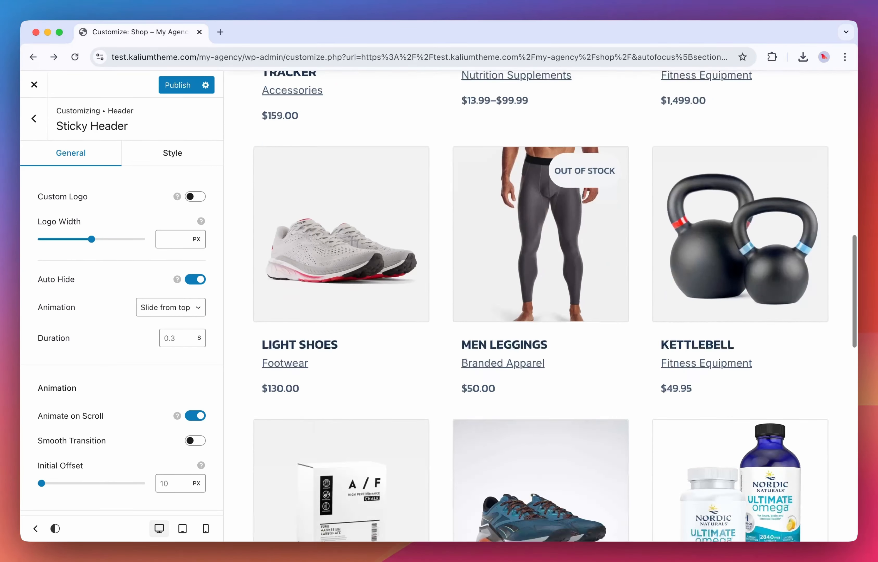
{"action": "left_click", "coordinate": [194, 282]}
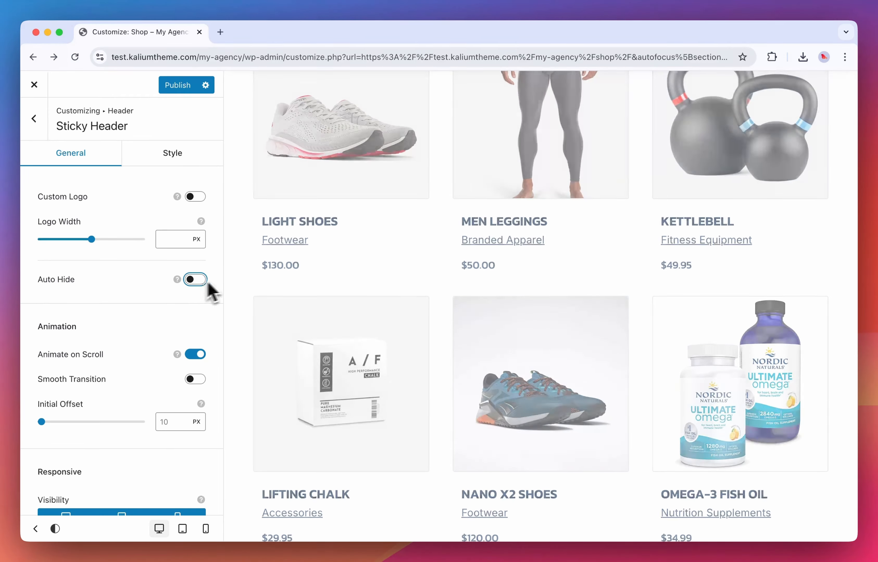
{"action": "scroll", "coordinate": [241, 288], "scroll_direction": "down", "scroll_amount": 4}
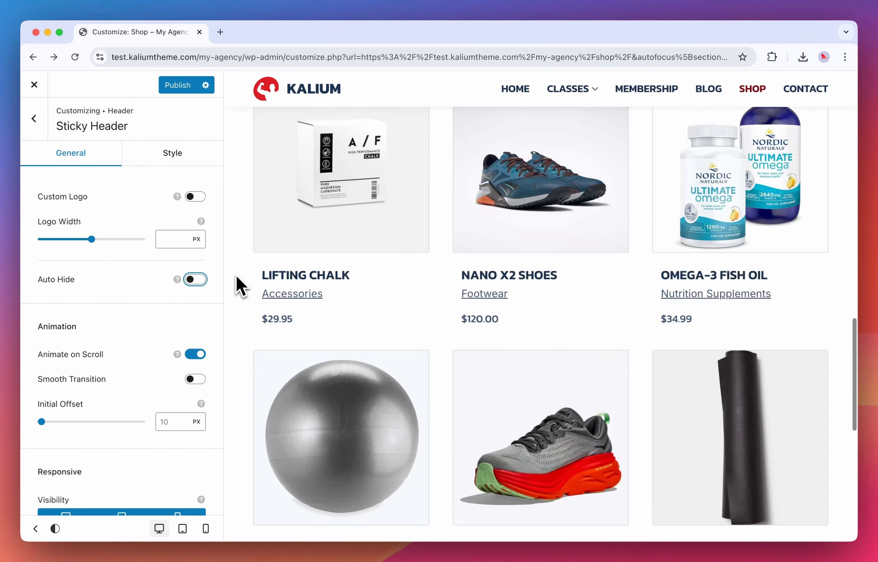
{"action": "scroll", "coordinate": [241, 288], "scroll_direction": "up", "scroll_amount": 10}
{"action": "scroll", "coordinate": [241, 288], "scroll_direction": "up", "scroll_amount": 5}
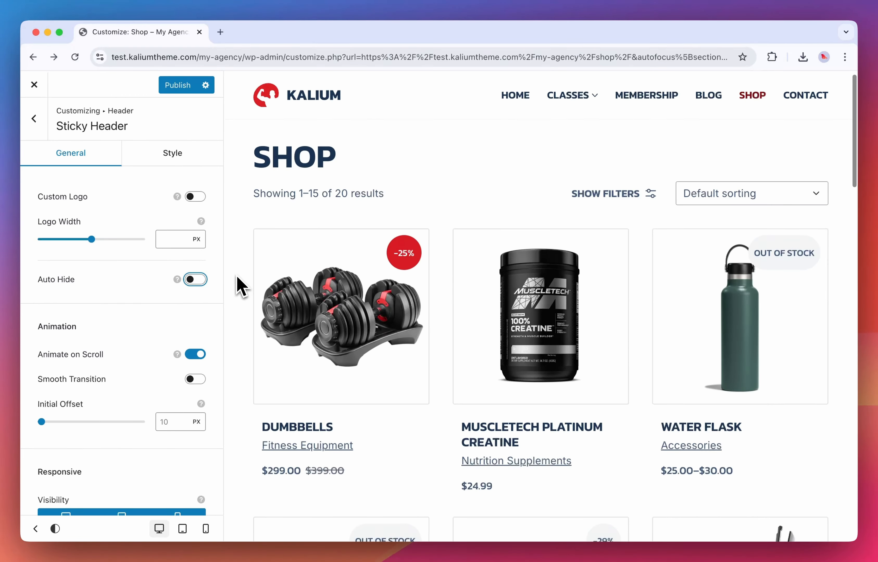
{"action": "left_click", "coordinate": [205, 284]}
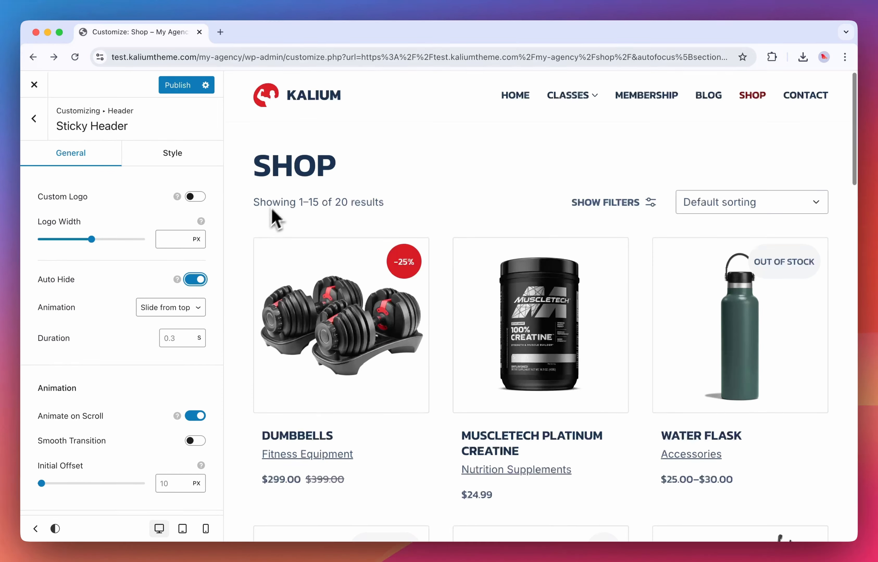
Set the Auto Hide animation to "Fade and slide from top" and preview it by scrolling the shop page
{"action": "left_click", "coordinate": [171, 308]}
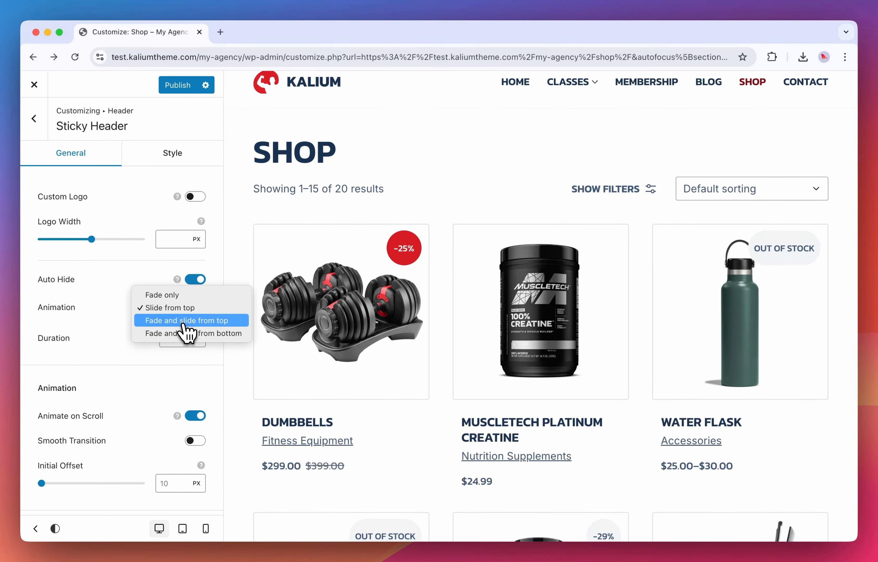
{"action": "left_click", "coordinate": [211, 321]}
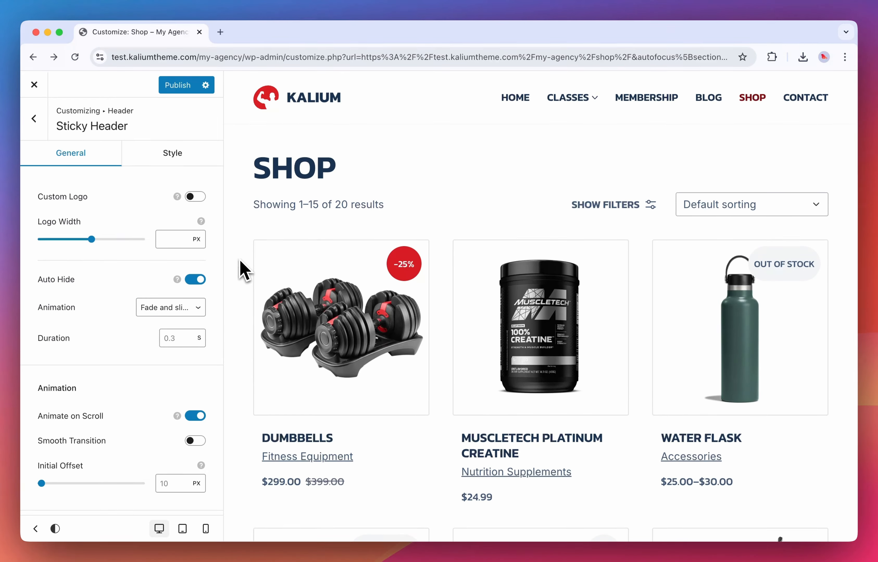
{"action": "scroll", "coordinate": [239, 260], "scroll_direction": "down", "scroll_amount": 10}
{"action": "scroll", "coordinate": [242, 273], "scroll_direction": "up", "scroll_amount": 2}
{"action": "scroll", "coordinate": [241, 272], "scroll_direction": "down", "scroll_amount": 5}
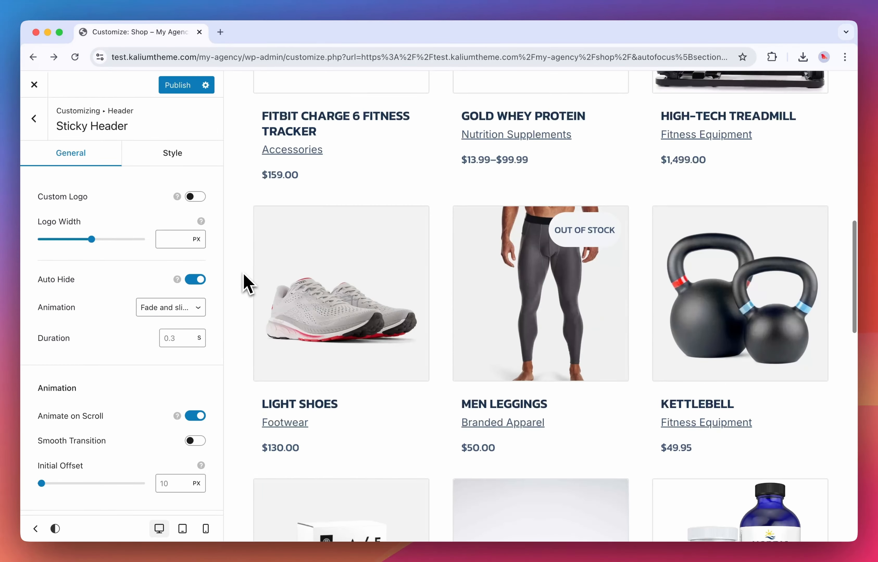
{"action": "scroll", "coordinate": [243, 276], "scroll_direction": "up", "scroll_amount": 5}
{"action": "scroll", "coordinate": [242, 277], "scroll_direction": "up", "scroll_amount": 5}
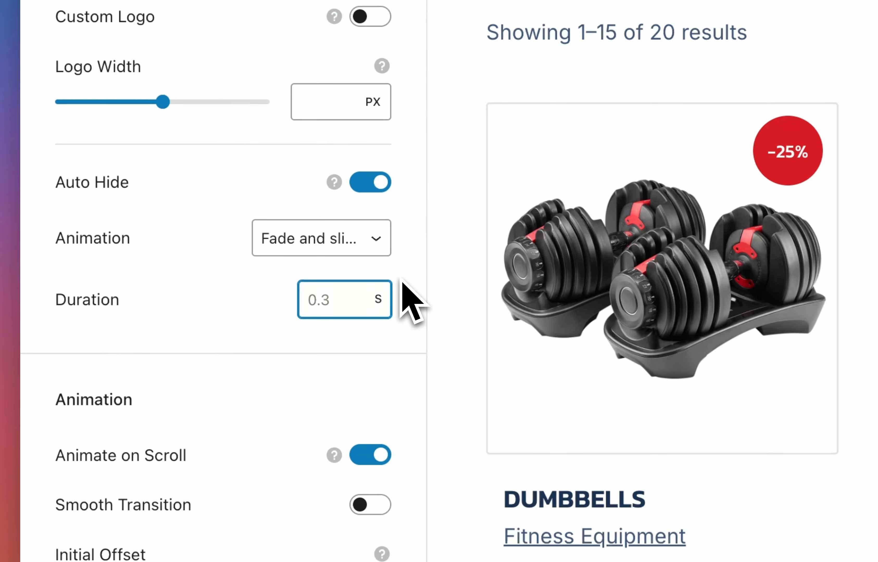
Set the Auto Hide animation duration to 1 second and preview the slower header transition
{"action": "type", "text": "1"}
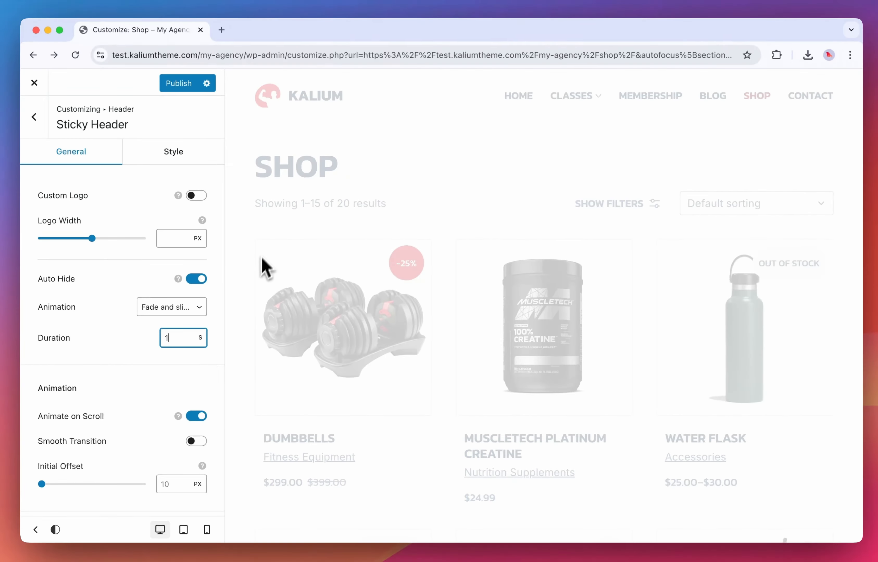
{"action": "scroll", "coordinate": [247, 205], "scroll_direction": "down", "scroll_amount": 7}
{"action": "scroll", "coordinate": [247, 207], "scroll_direction": "up", "scroll_amount": 3}
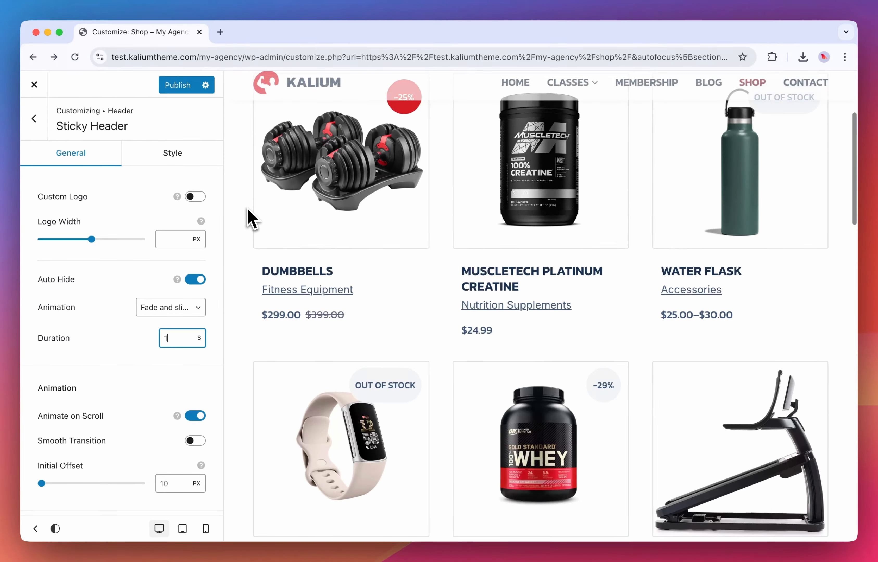
{"action": "scroll", "coordinate": [248, 211], "scroll_direction": "down", "scroll_amount": 5}
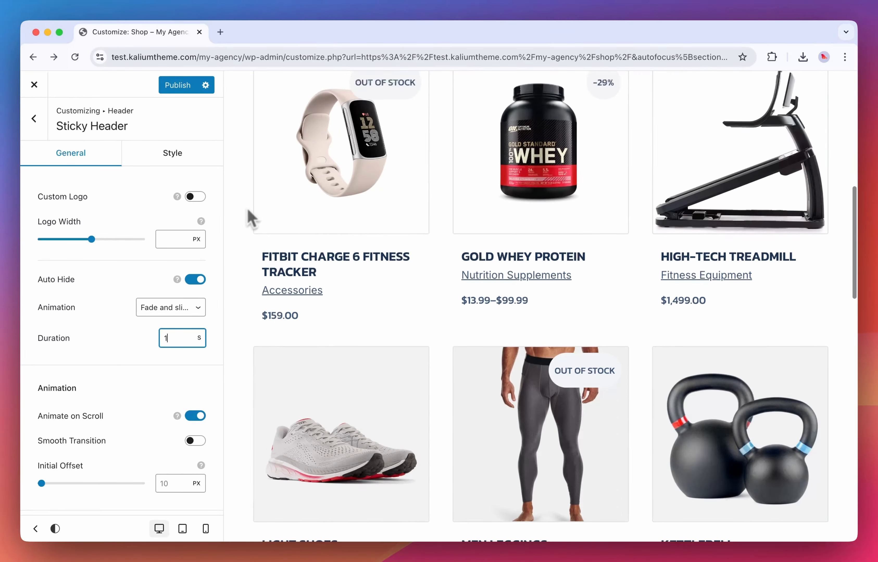
{"action": "scroll", "coordinate": [248, 211], "scroll_direction": "up", "scroll_amount": 3}
Clear the custom duration of the Auto Hide animation
{"action": "double_click", "coordinate": [179, 339]}
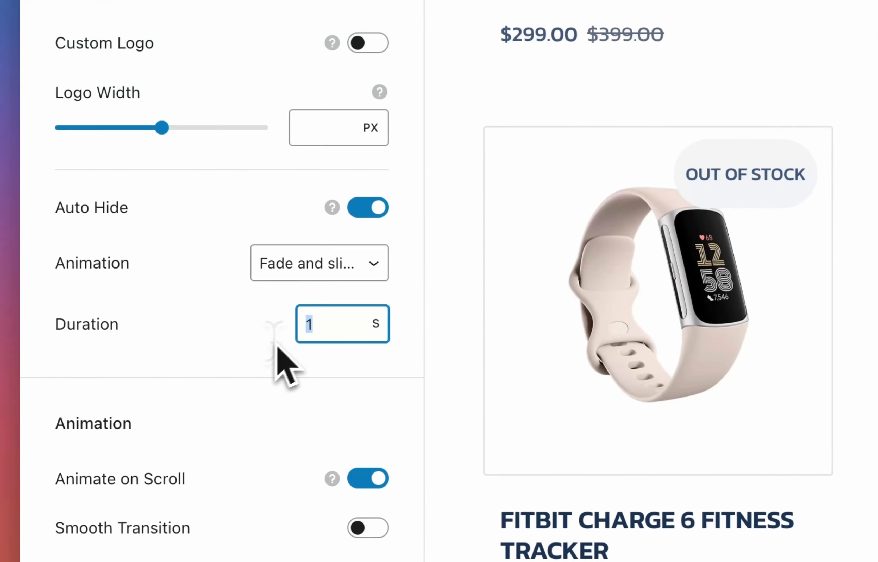
{"action": "key", "text": "super+x"}
{"action": "left_click", "coordinate": [249, 336]}
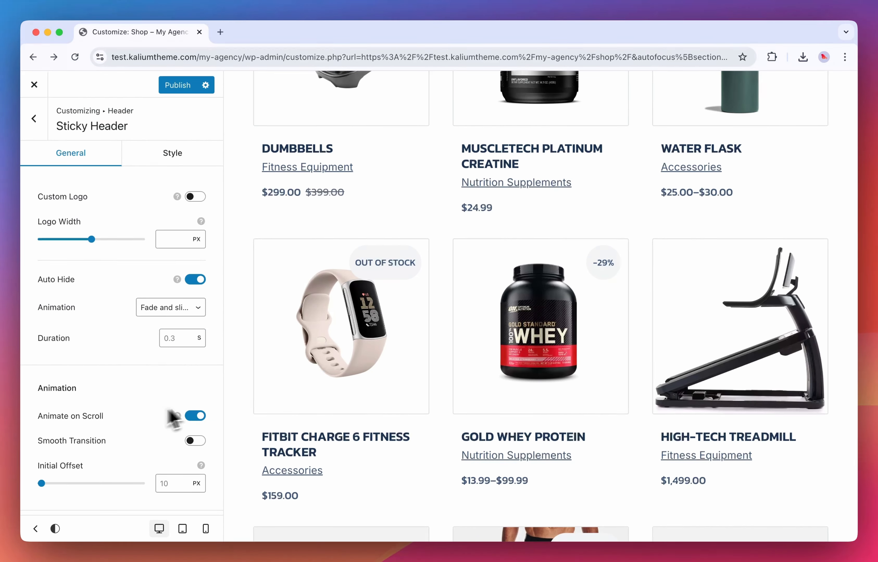
Turn off Animate on Scroll for the sticky header and preview its behaviour on the shop page
{"action": "left_click", "coordinate": [195, 416]}
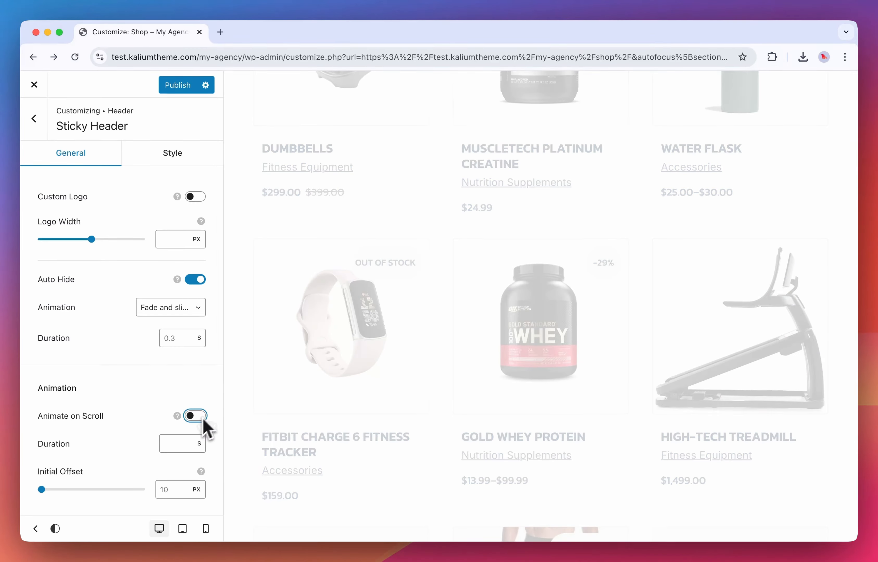
{"action": "scroll", "coordinate": [247, 363], "scroll_direction": "down", "scroll_amount": 5}
{"action": "scroll", "coordinate": [248, 356], "scroll_direction": "up", "scroll_amount": 10}
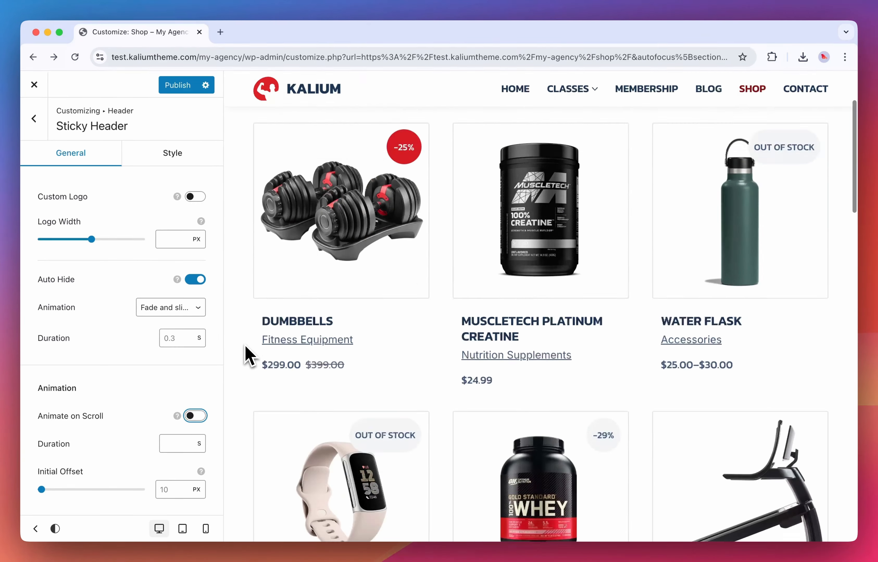
{"action": "scroll", "coordinate": [248, 356], "scroll_direction": "down", "scroll_amount": 9}
{"action": "scroll", "coordinate": [248, 356], "scroll_direction": "up", "scroll_amount": 2}
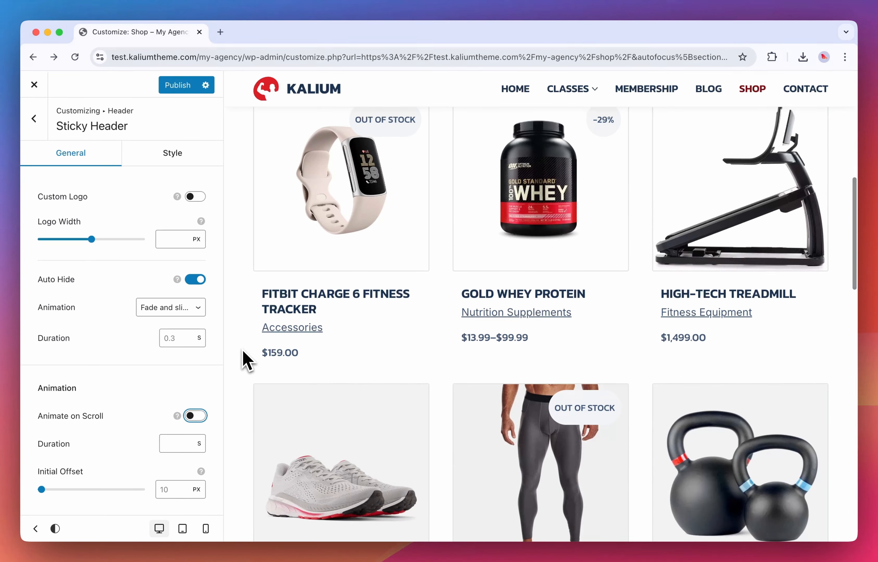
Turn Animate on Scroll on for the sticky header, preview it on the shop page, and turn it off again
{"action": "scroll", "coordinate": [242, 353], "scroll_direction": "down", "scroll_amount": 5}
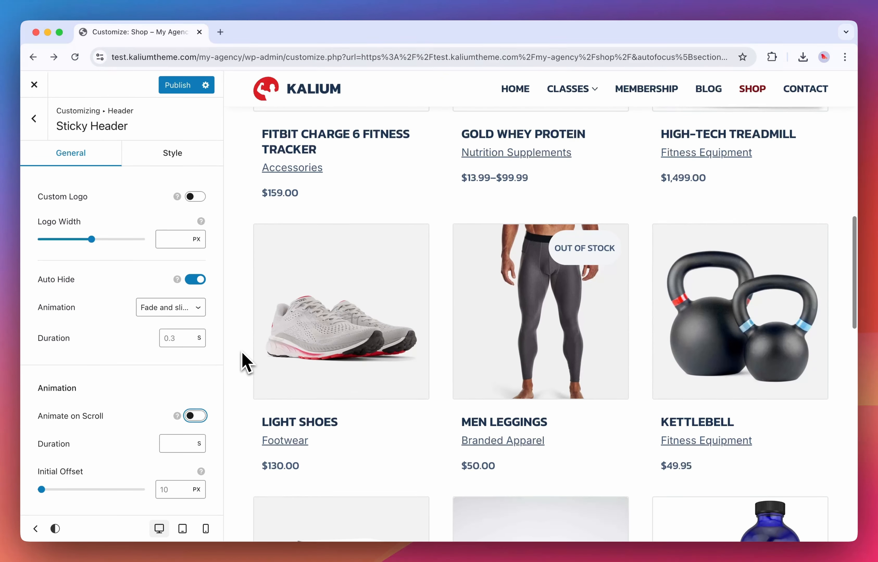
{"action": "left_click", "coordinate": [197, 417]}
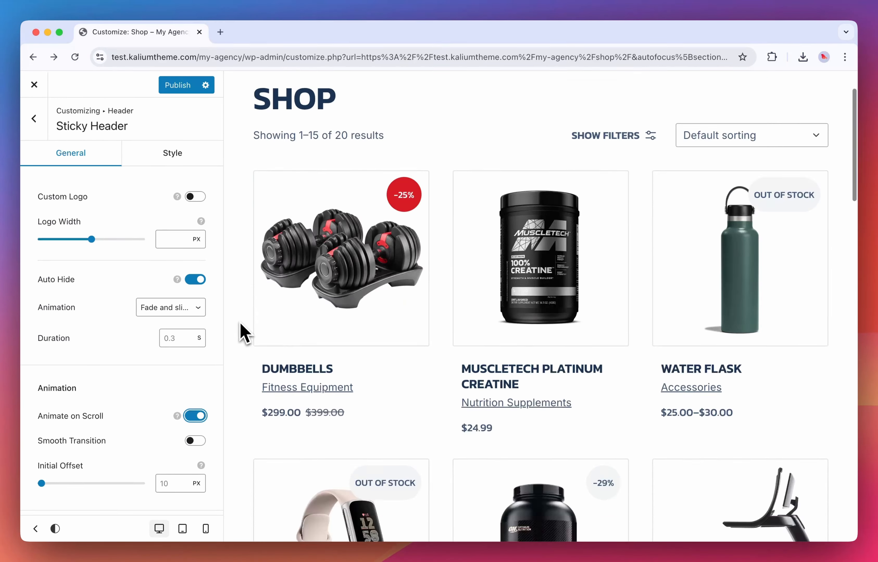
{"action": "scroll", "coordinate": [243, 331], "scroll_direction": "up", "scroll_amount": 1}
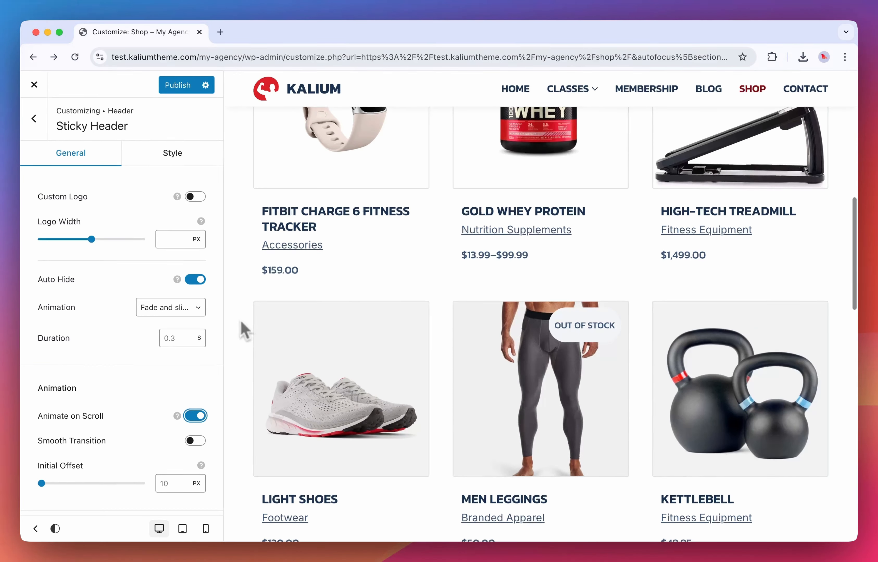
{"action": "scroll", "coordinate": [244, 331], "scroll_direction": "down", "scroll_amount": 2}
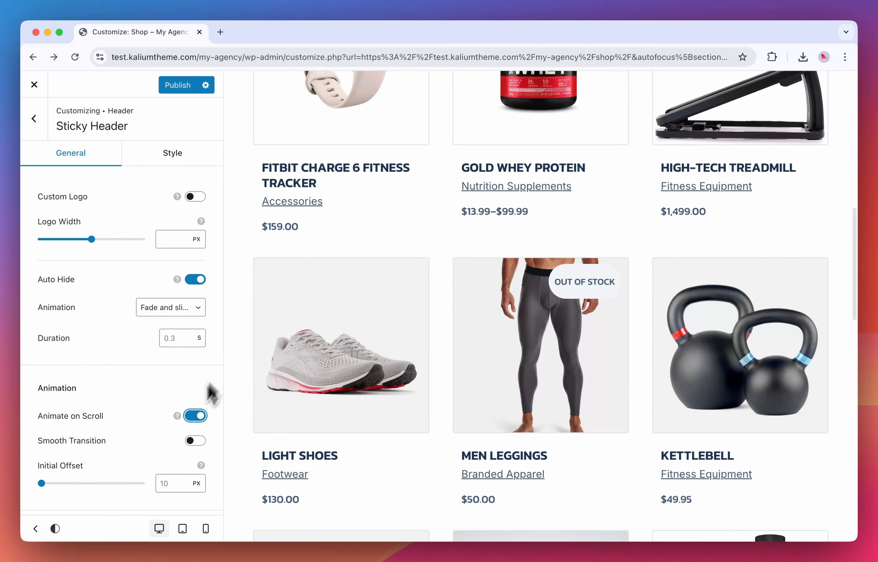
{"action": "mouse_move", "coordinate": [179, 420]}
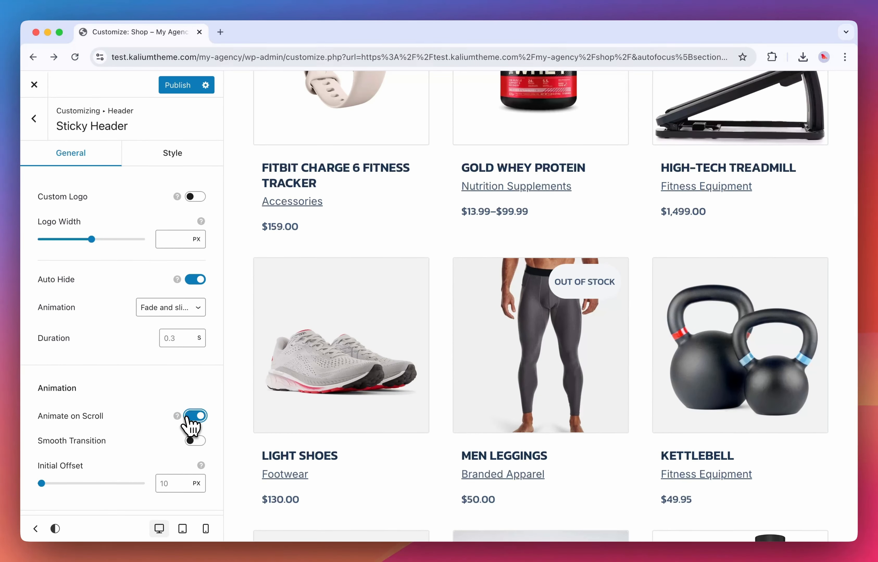
{"action": "left_click", "coordinate": [190, 416]}
Preview an Initial Offset of 150 px for the sticky header by scrolling the shop page, and reset the offset to its default
{"action": "scroll", "coordinate": [189, 404], "scroll_direction": "down", "scroll_amount": 1}
{"action": "scroll", "coordinate": [189, 404], "scroll_direction": "down", "scroll_amount": 5}
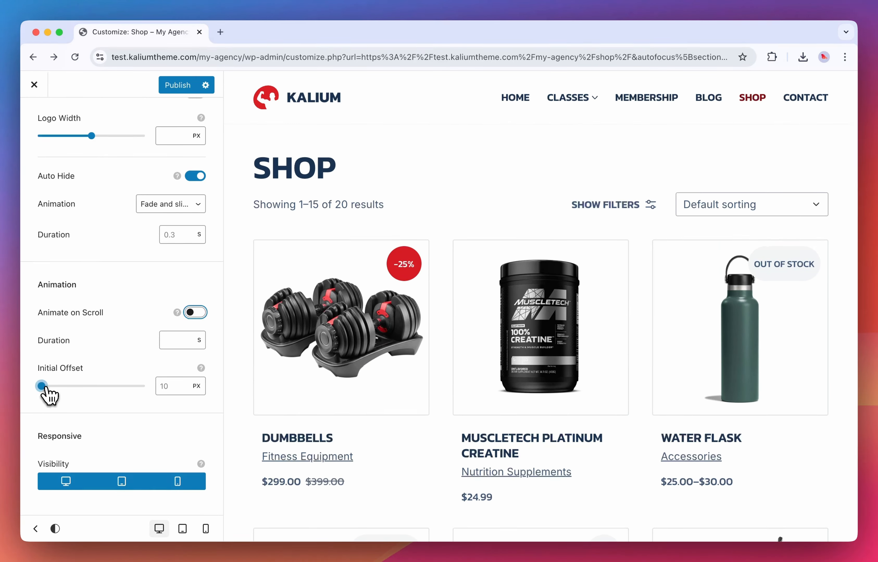
{"action": "left_click_drag", "start_coordinate": [42, 387], "coordinate": [96, 395]}
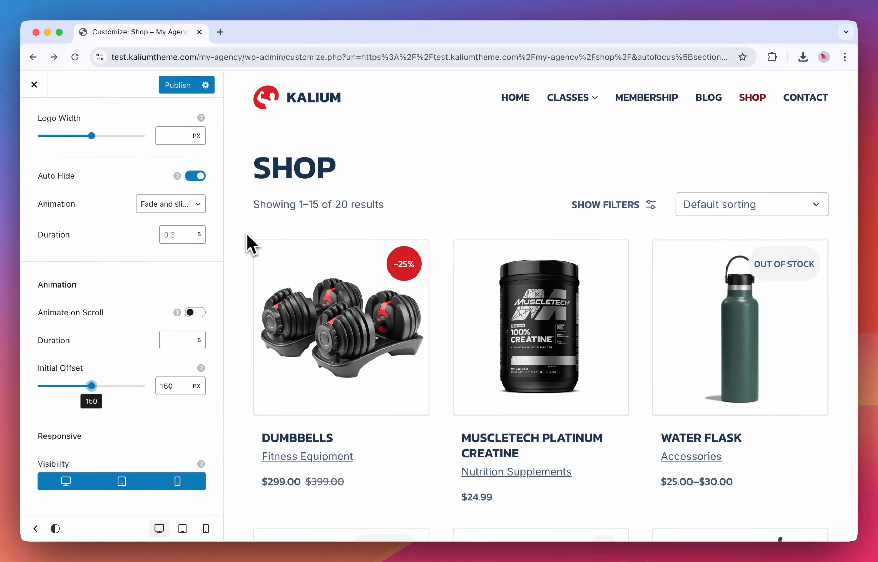
{"action": "scroll", "coordinate": [246, 235], "scroll_direction": "down", "scroll_amount": 20}
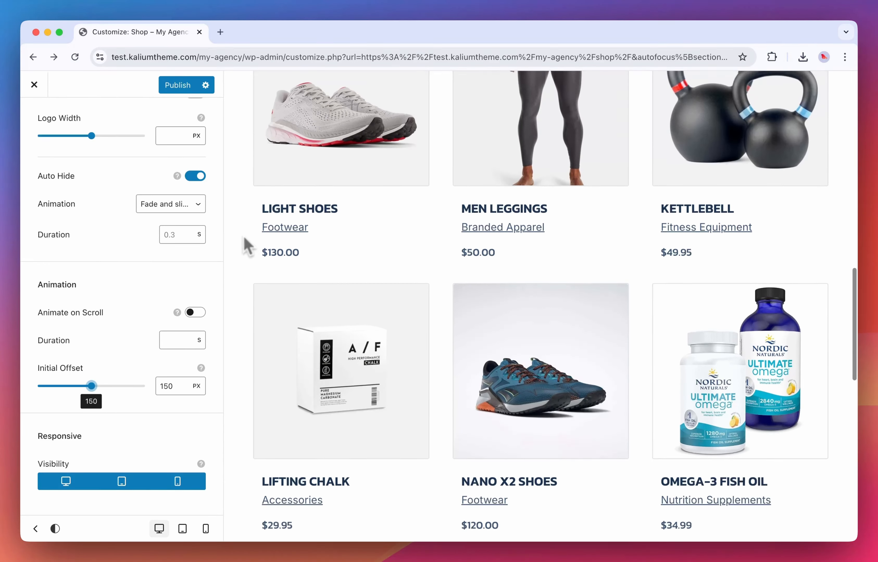
{"action": "scroll", "coordinate": [247, 246], "scroll_direction": "up", "scroll_amount": 5}
{"action": "scroll", "coordinate": [247, 246], "scroll_direction": "down", "scroll_amount": 15}
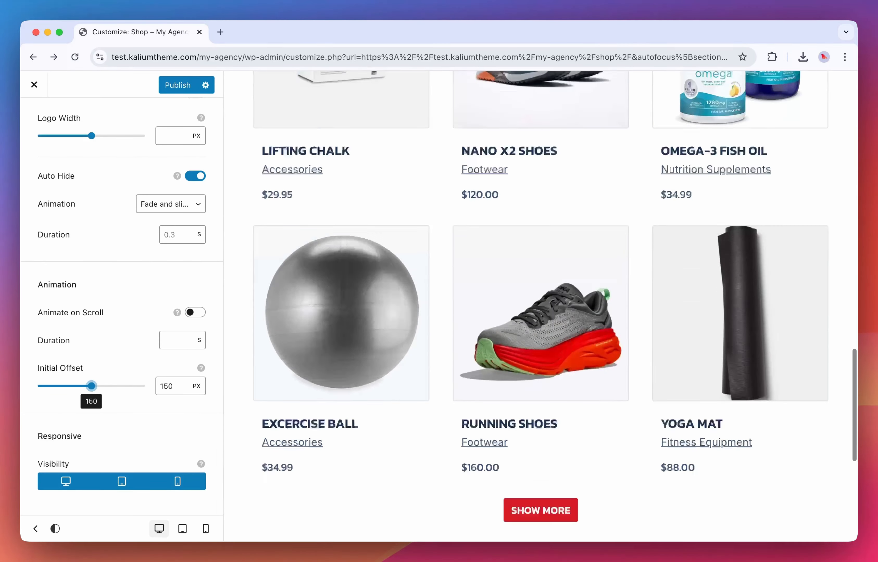
{"action": "scroll", "coordinate": [541, 306], "scroll_direction": "down", "scroll_amount": 9}
{"action": "scroll", "coordinate": [540, 307], "scroll_direction": "up", "scroll_amount": 13}
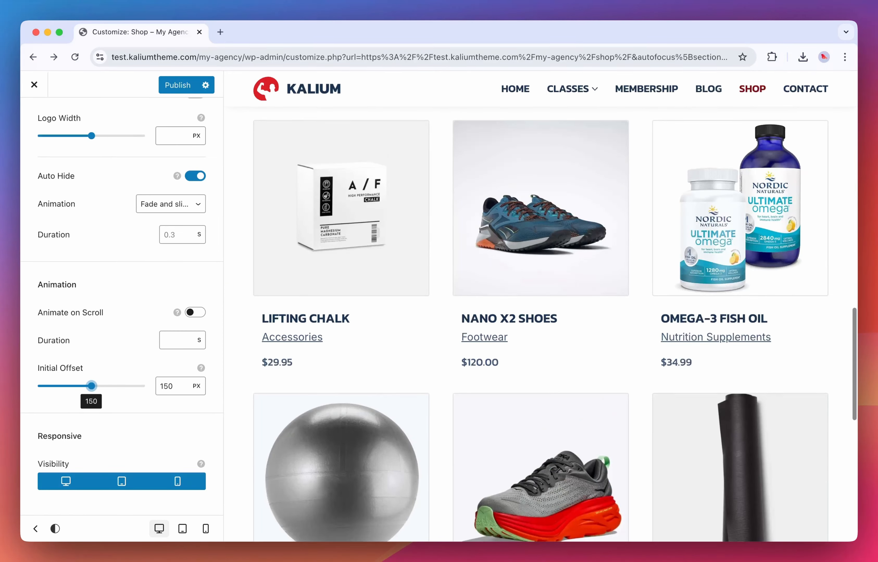
{"action": "scroll", "coordinate": [244, 244], "scroll_direction": "up", "scroll_amount": 15}
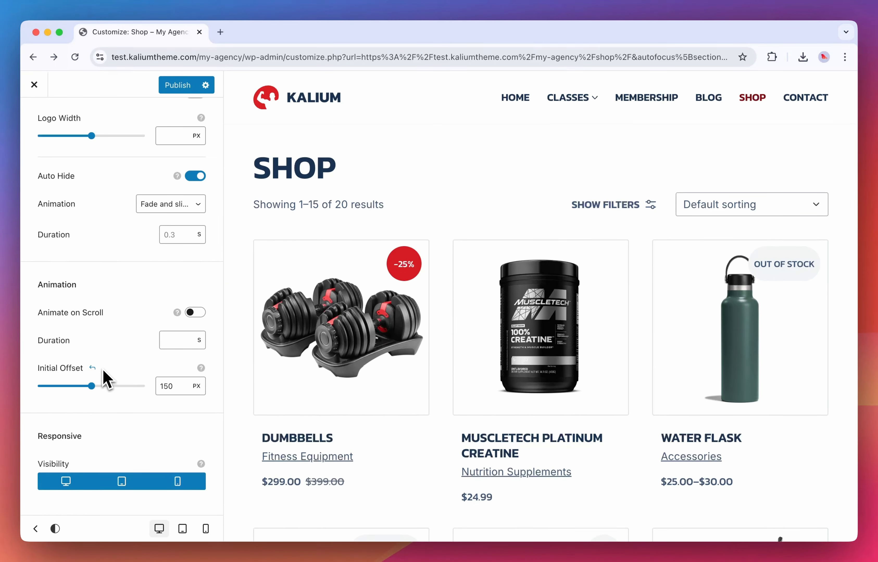
{"action": "left_click", "coordinate": [93, 368]}
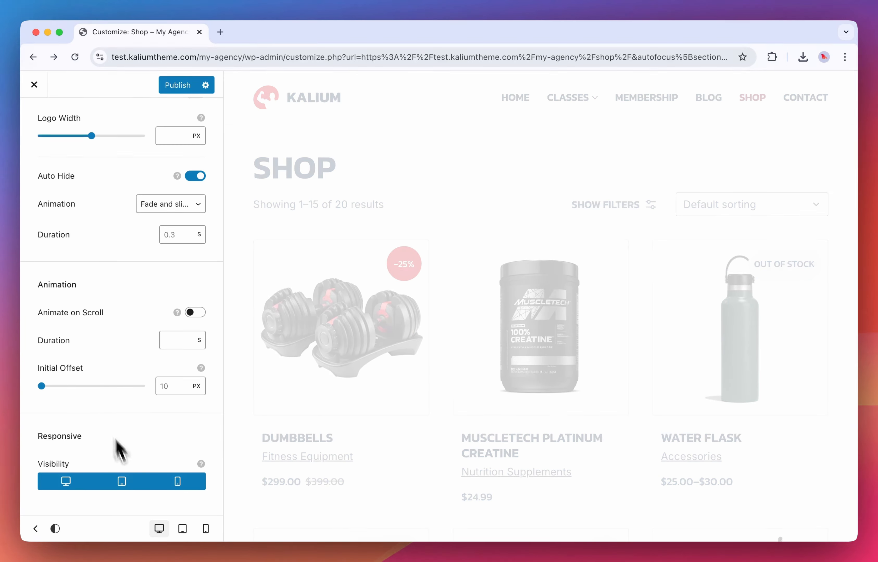
Turn off the sticky header's desktop visibility and check the shop page in the desktop and tablet previews
{"action": "left_click", "coordinate": [66, 483]}
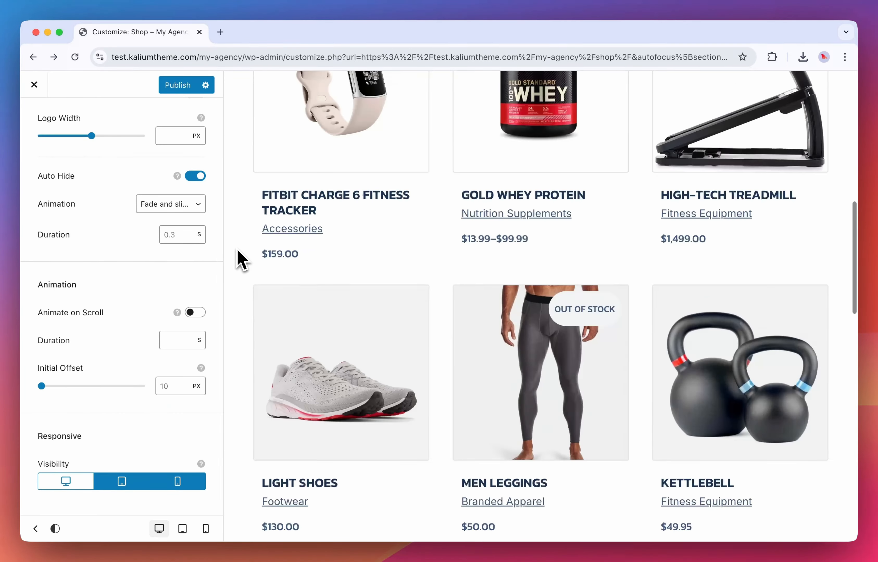
{"action": "scroll", "coordinate": [238, 255], "scroll_direction": "up", "scroll_amount": 10}
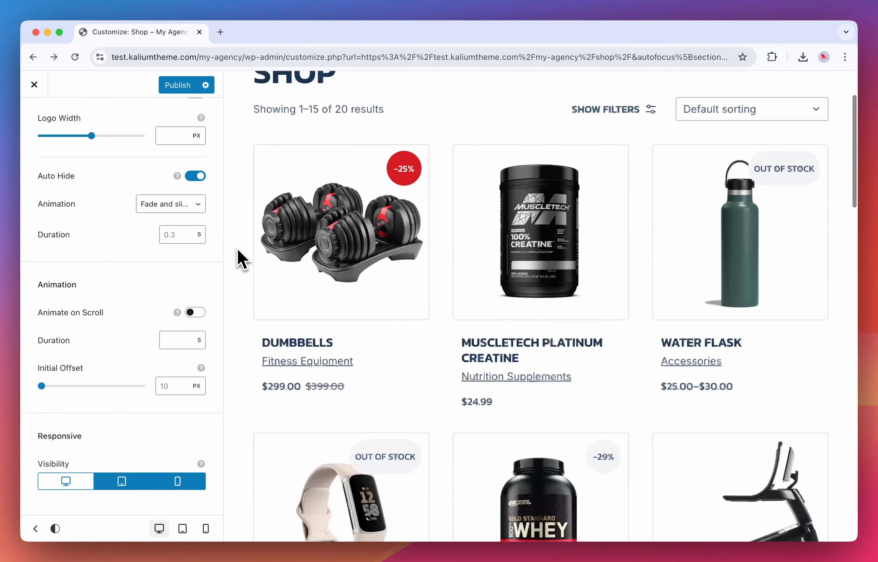
{"action": "left_click", "coordinate": [182, 529]}
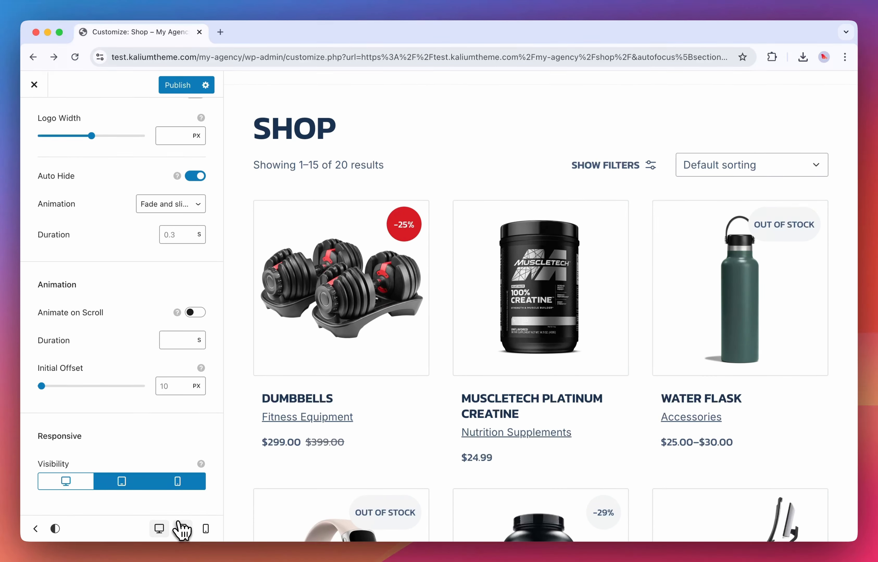
{"action": "scroll", "coordinate": [333, 180], "scroll_direction": "down", "scroll_amount": 10}
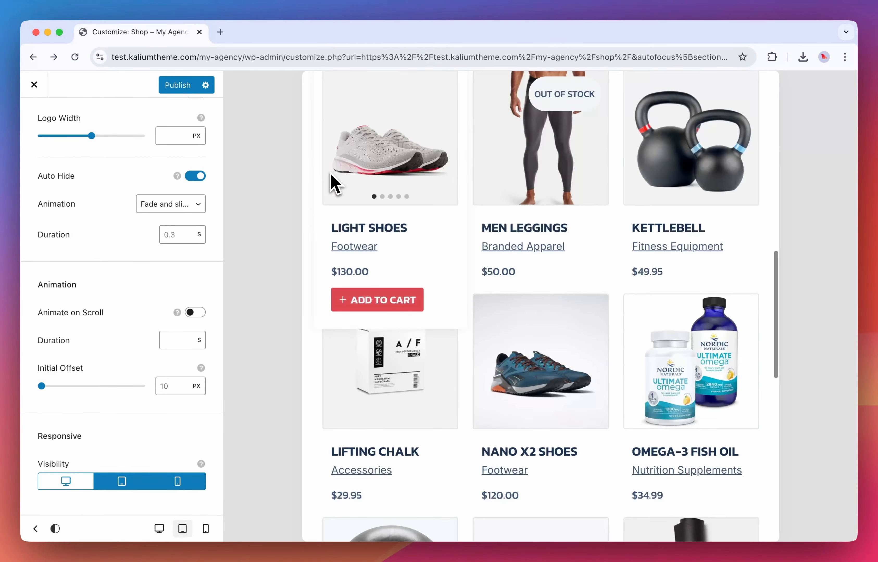
{"action": "scroll", "coordinate": [333, 183], "scroll_direction": "down", "scroll_amount": 5}
{"action": "scroll", "coordinate": [386, 186], "scroll_direction": "up", "scroll_amount": 6}
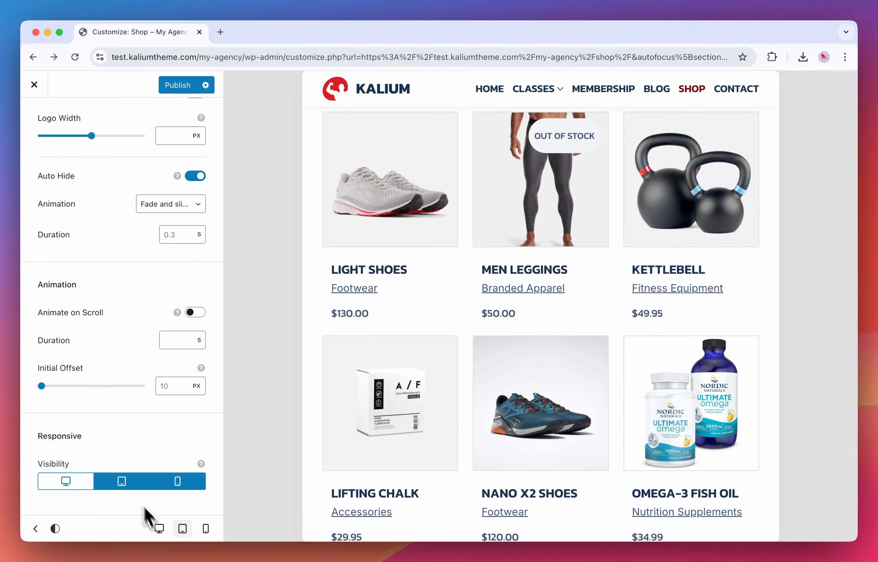
Return to the desktop preview and re-enable the sticky header's desktop visibility, checking it on the shop page
{"action": "left_click", "coordinate": [161, 532]}
{"action": "left_click", "coordinate": [65, 482]}
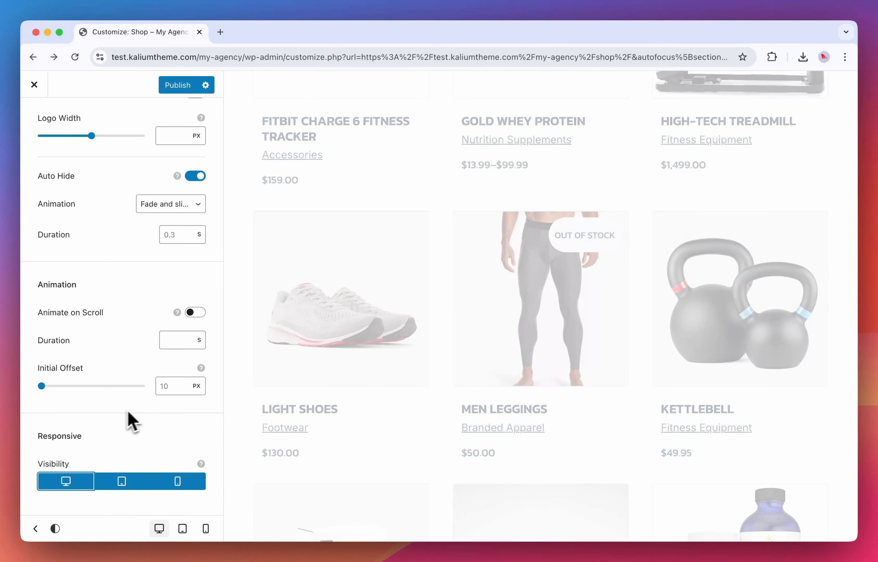
{"action": "scroll", "coordinate": [111, 245], "scroll_direction": "up", "scroll_amount": 3}
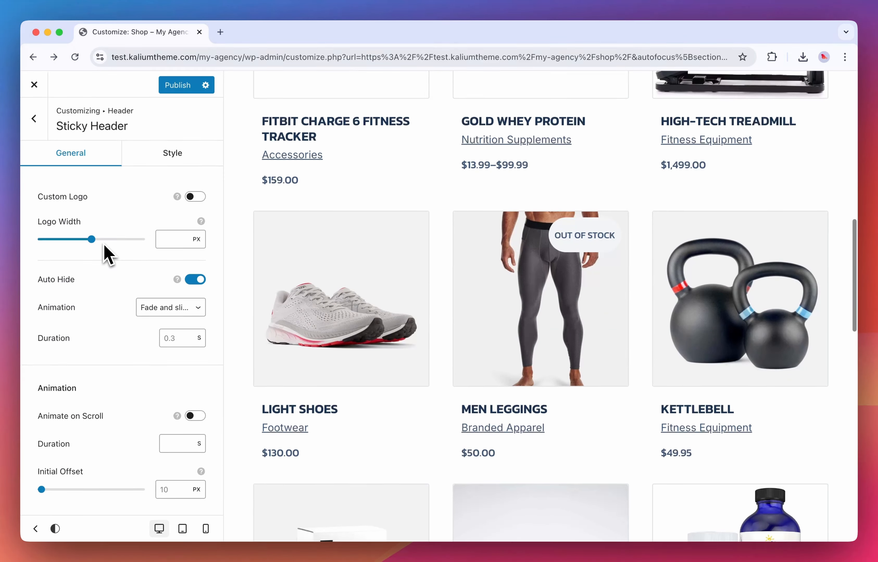
{"action": "scroll", "coordinate": [243, 184], "scroll_direction": "up", "scroll_amount": 10}
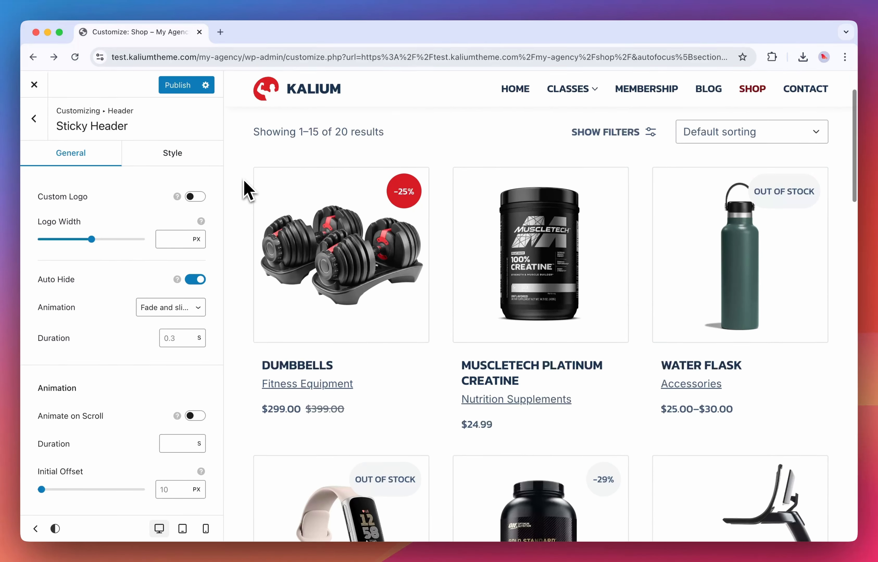
Set the sticky header's background to the light grey palette colour #F3F5F6 and preview it while scrolling the shop page
{"action": "left_click", "coordinate": [162, 155]}
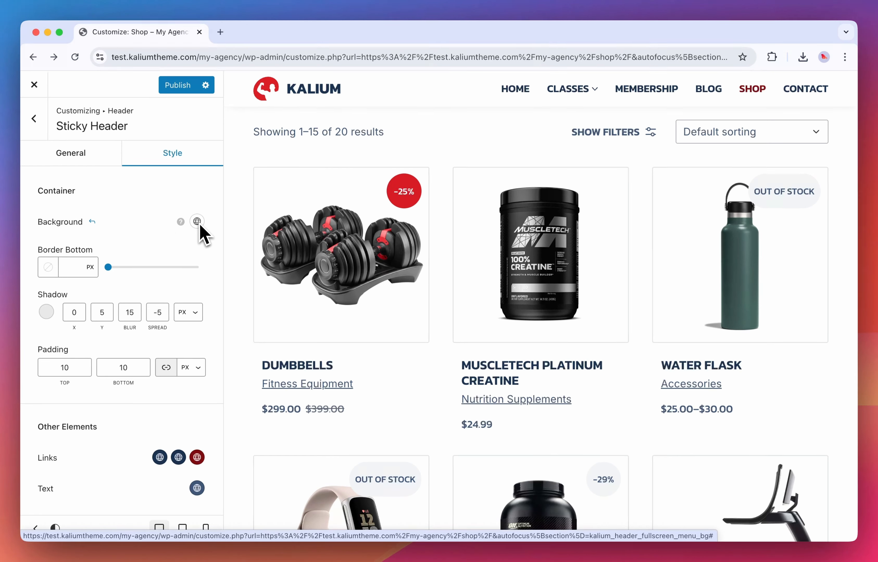
{"action": "left_click", "coordinate": [110, 159]}
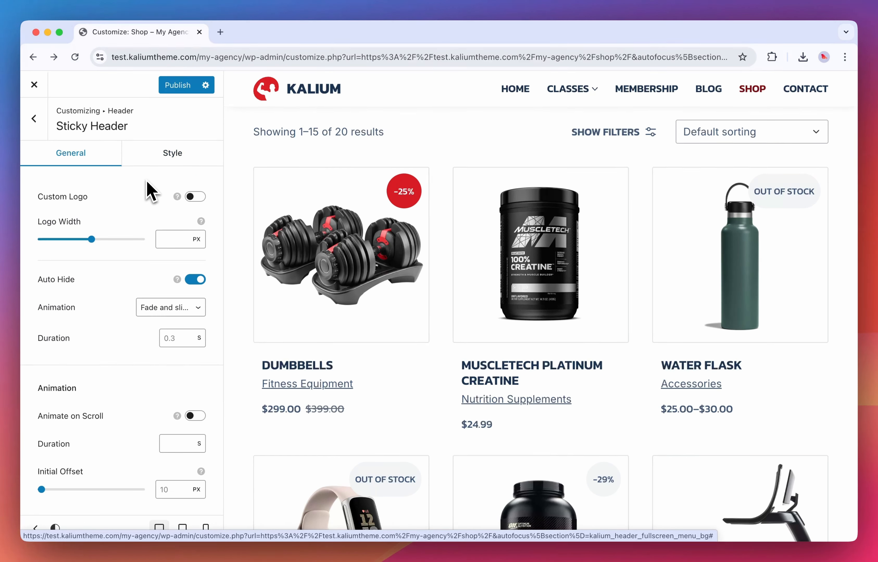
{"action": "left_click", "coordinate": [173, 162]}
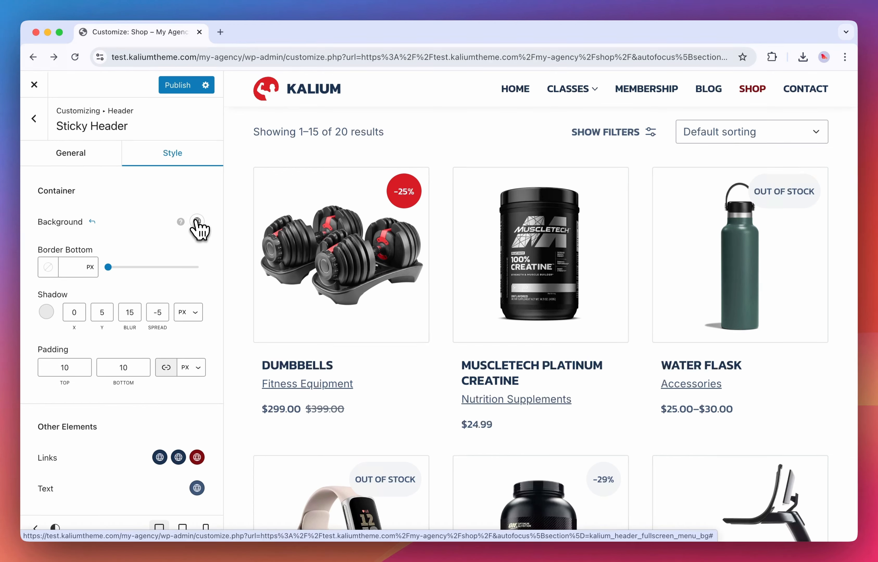
{"action": "left_click", "coordinate": [197, 222]}
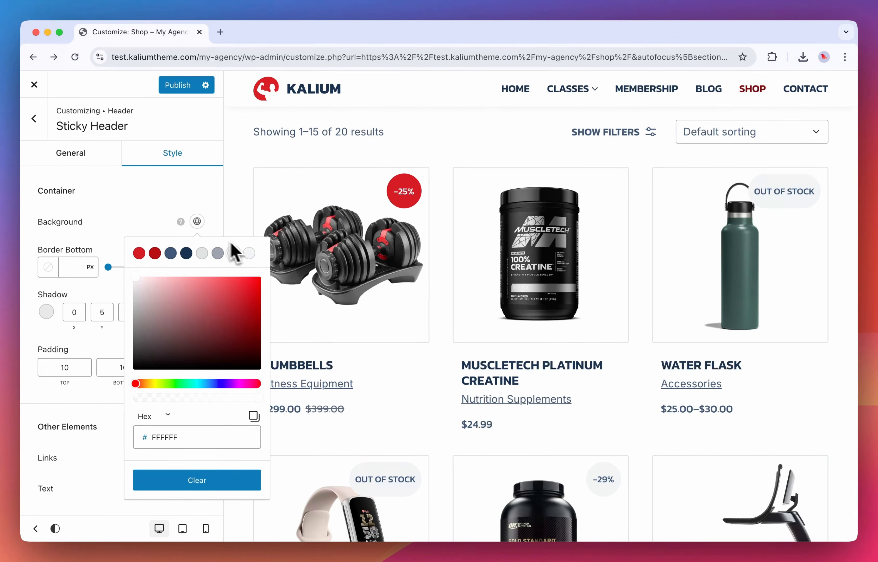
{"action": "left_click", "coordinate": [249, 253]}
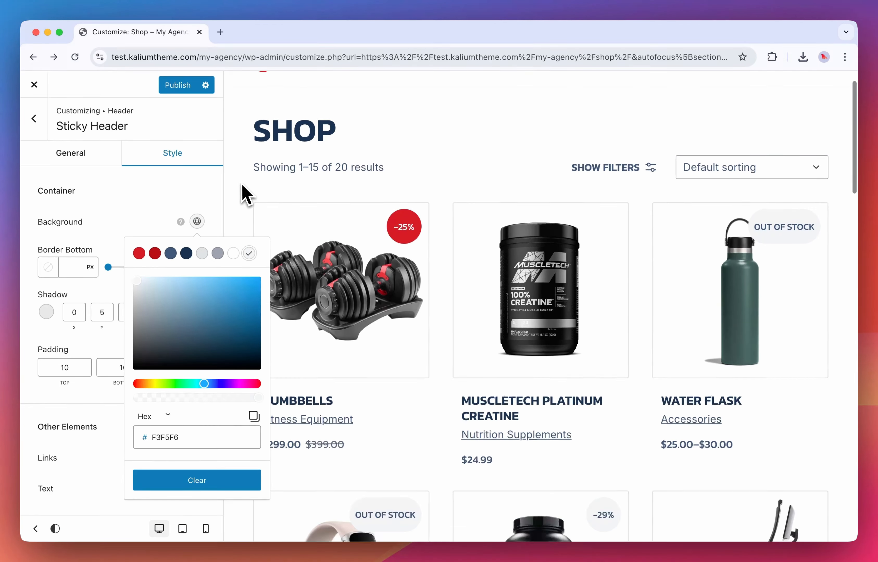
{"action": "scroll", "coordinate": [242, 183], "scroll_direction": "down", "scroll_amount": 6}
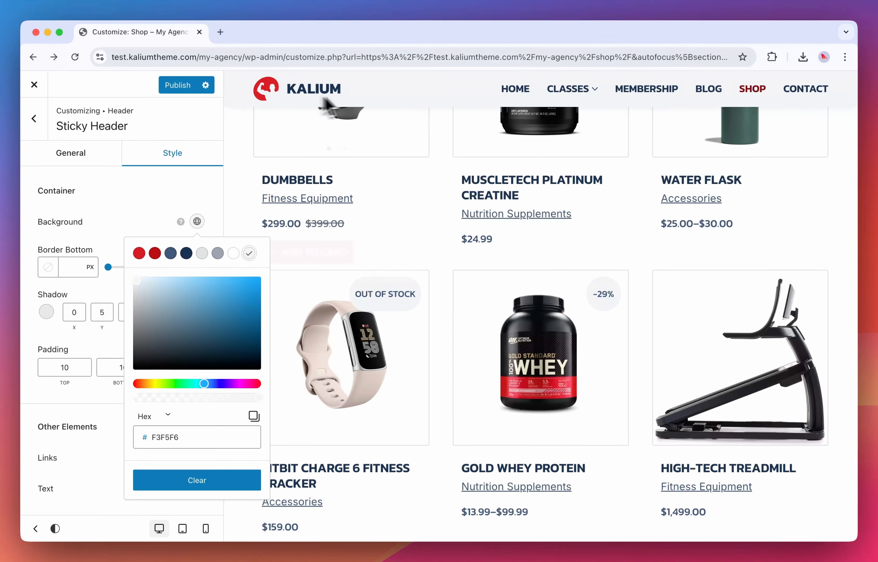
{"action": "left_click", "coordinate": [182, 207]}
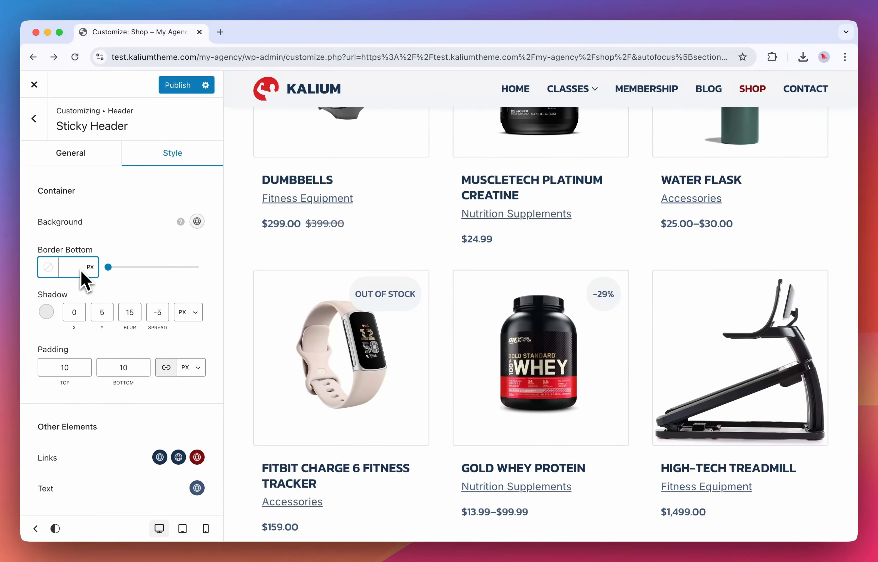
Give the sticky header a 5 px solid bottom border in the red Color 1 (#D71E25)
{"action": "type", "text": "5"}
{"action": "left_click", "coordinate": [48, 267]}
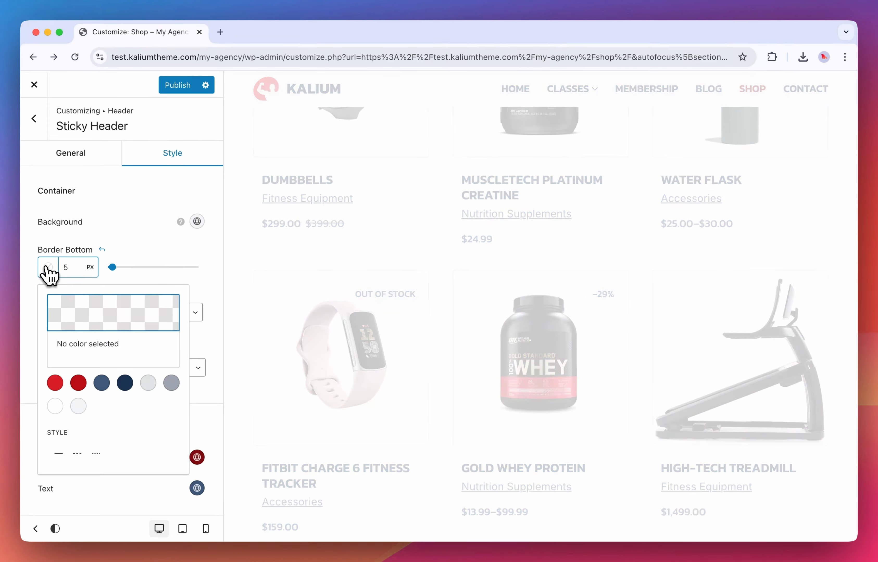
{"action": "left_click", "coordinate": [55, 383]}
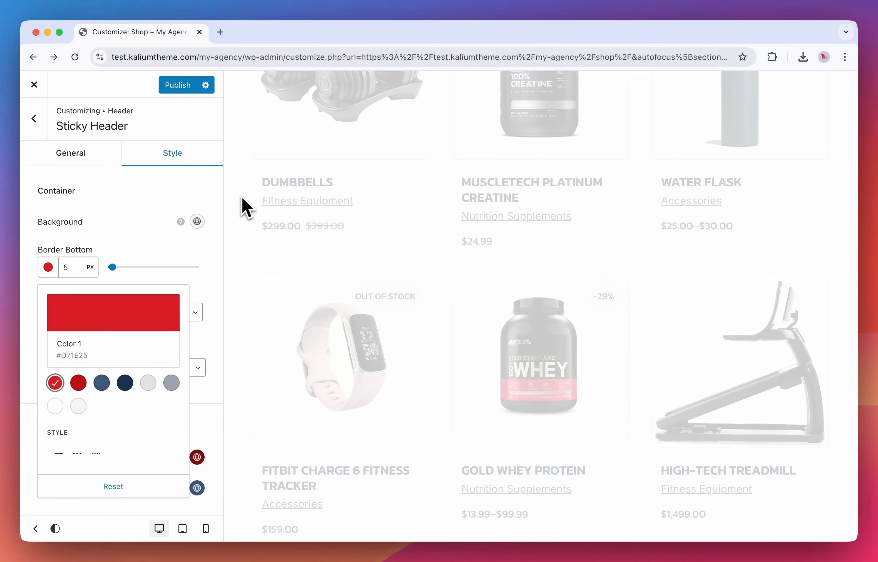
{"action": "left_click", "coordinate": [58, 453]}
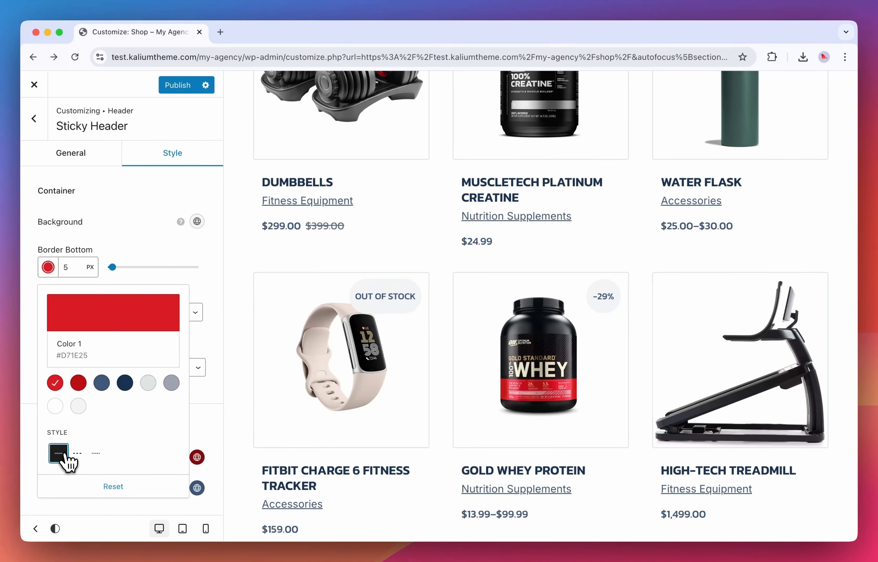
{"action": "left_click", "coordinate": [233, 254]}
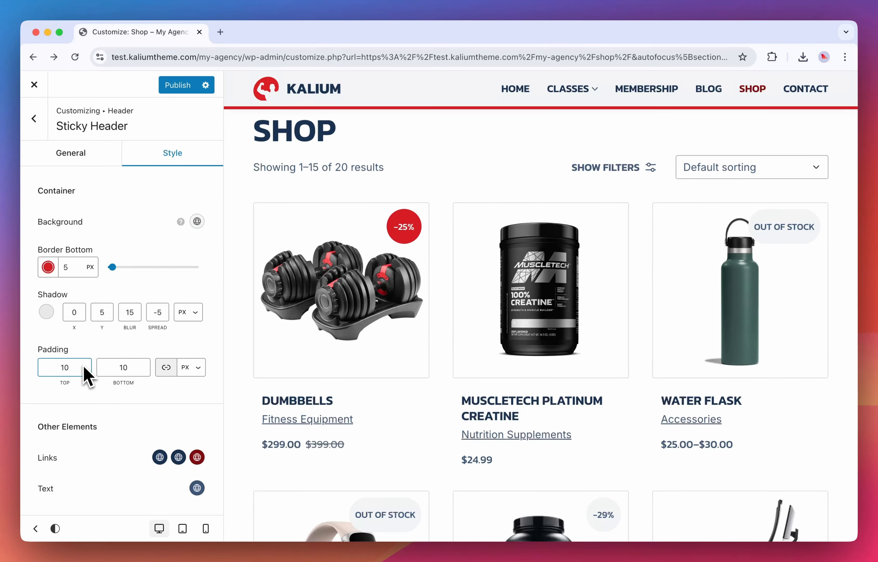
Set the sticky header's top and bottom padding to 5 px and preview it by scrolling the shop page
{"action": "double_click", "coordinate": [67, 369]}
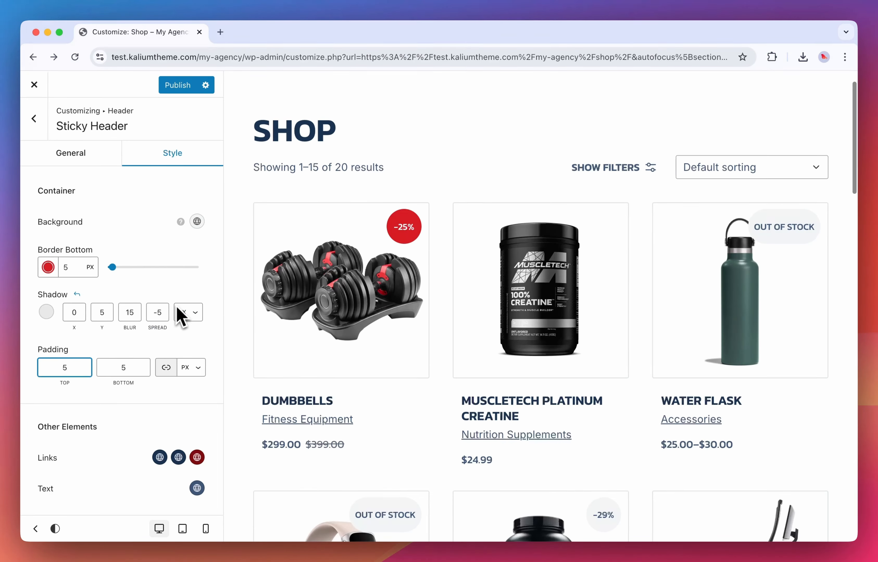
{"action": "scroll", "coordinate": [245, 255], "scroll_direction": "down", "scroll_amount": 10}
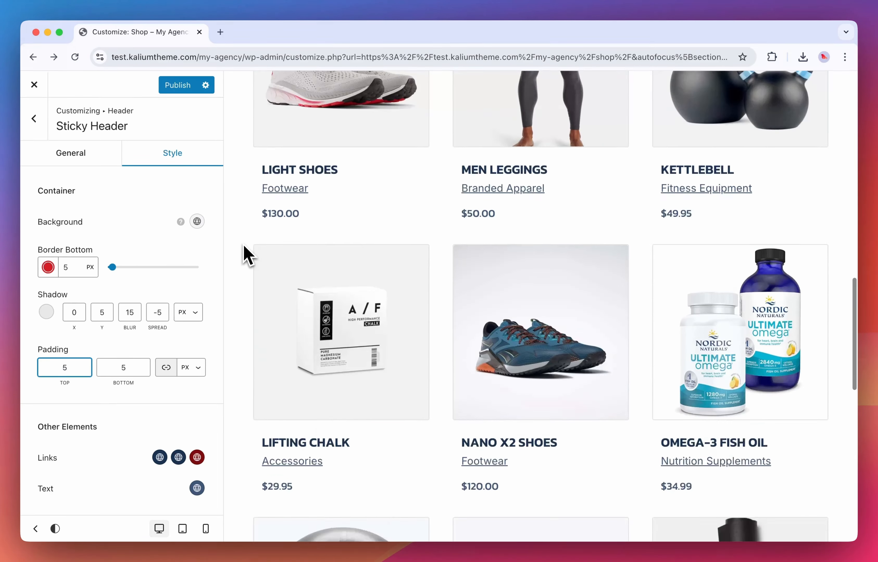
{"action": "scroll", "coordinate": [246, 255], "scroll_direction": "up", "scroll_amount": 3}
{"action": "scroll", "coordinate": [245, 255], "scroll_direction": "up", "scroll_amount": 1}
Raise the opacity of the sticky header's shadow colour to #000000D4 and preview it on the shop page
{"action": "left_click", "coordinate": [47, 312]}
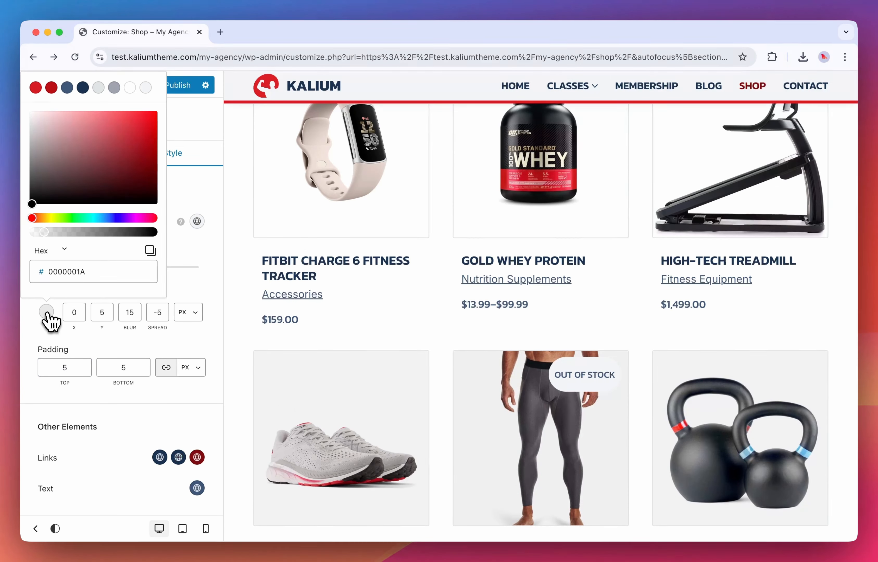
{"action": "left_click_drag", "start_coordinate": [48, 237], "coordinate": [135, 236]}
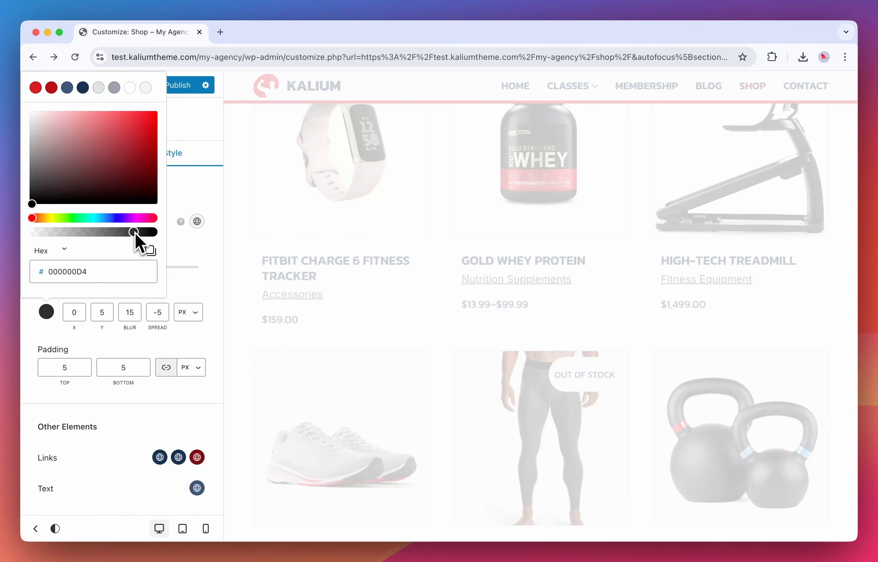
{"action": "scroll", "coordinate": [240, 214], "scroll_direction": "up", "scroll_amount": 6}
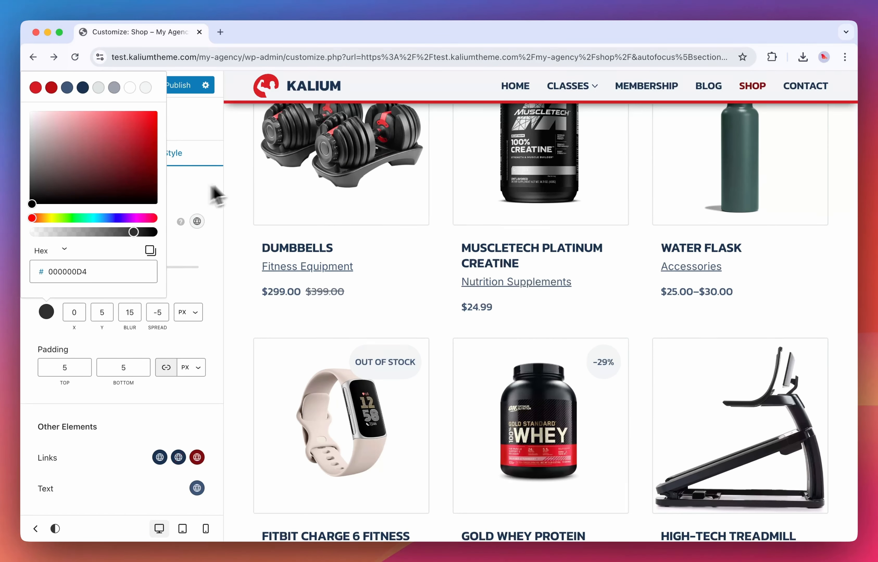
{"action": "left_click", "coordinate": [206, 239]}
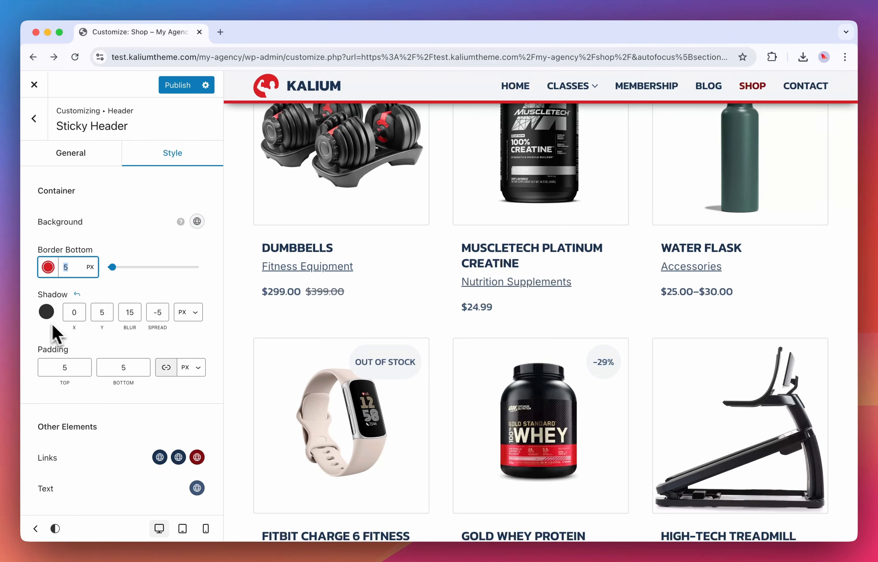
Set the sticky header's normal link colour to the palette red #D71E25 and its link hover colour to #F10E15
{"action": "scroll", "coordinate": [186, 338], "scroll_direction": "down", "scroll_amount": 1}
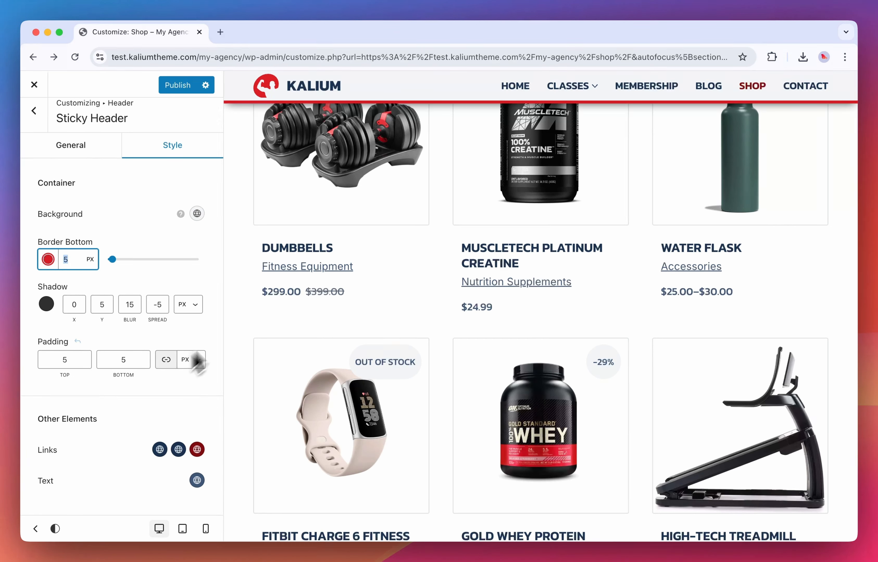
{"action": "left_click", "coordinate": [161, 453]}
{"action": "left_click", "coordinate": [102, 219]}
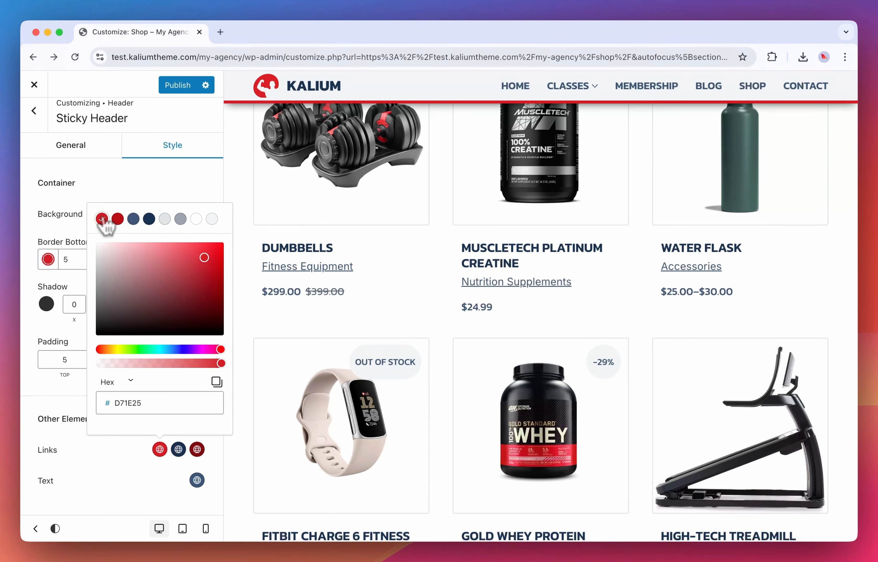
{"action": "scroll", "coordinate": [456, 221], "scroll_direction": "down", "scroll_amount": 5}
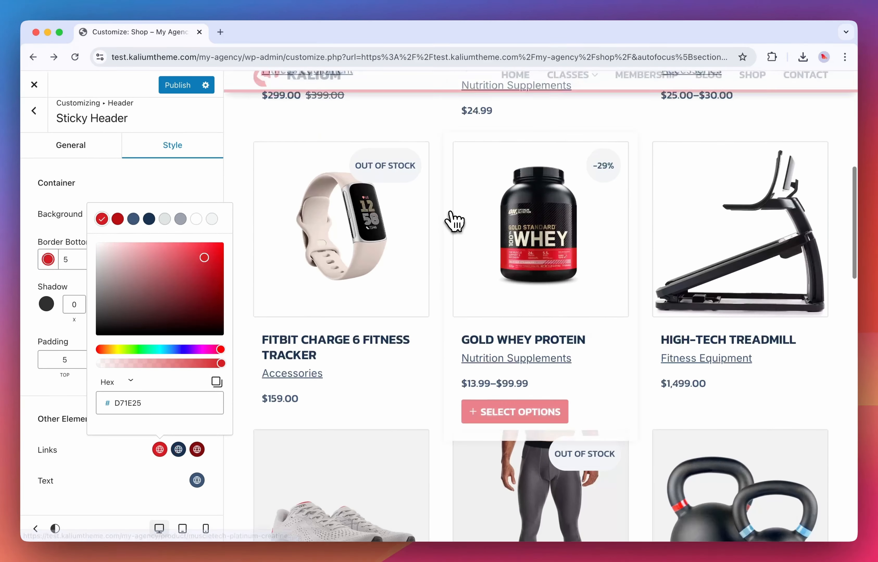
{"action": "left_click", "coordinate": [184, 459]}
{"action": "left_click", "coordinate": [179, 450]}
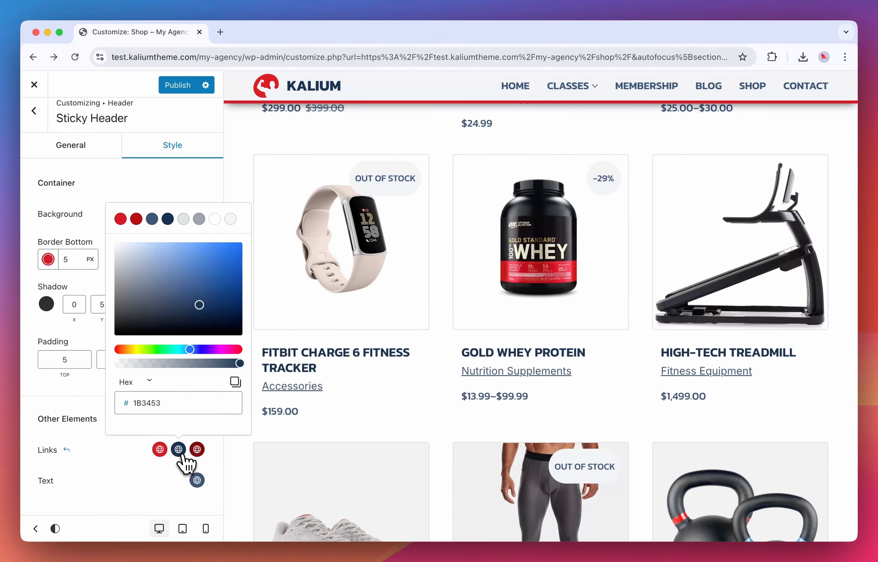
{"action": "left_click", "coordinate": [125, 219]}
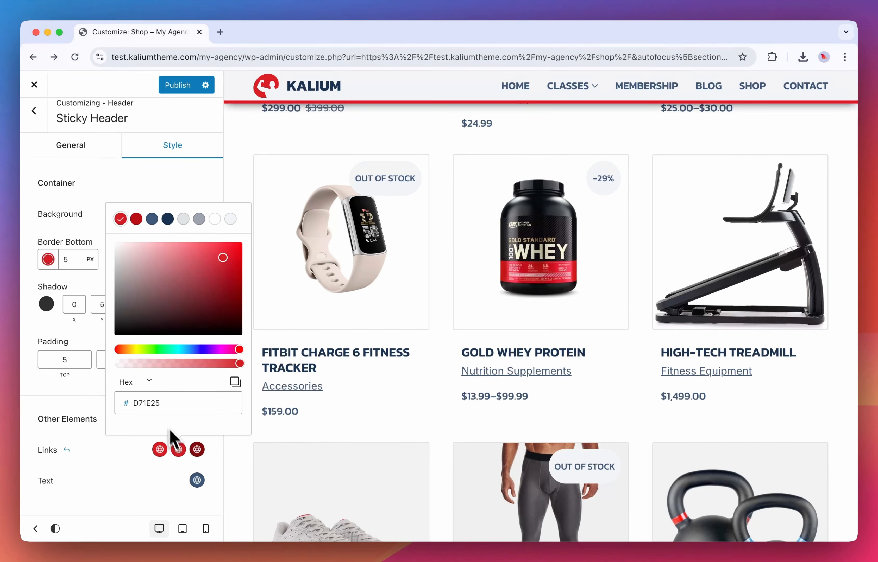
{"action": "left_click", "coordinate": [228, 252]}
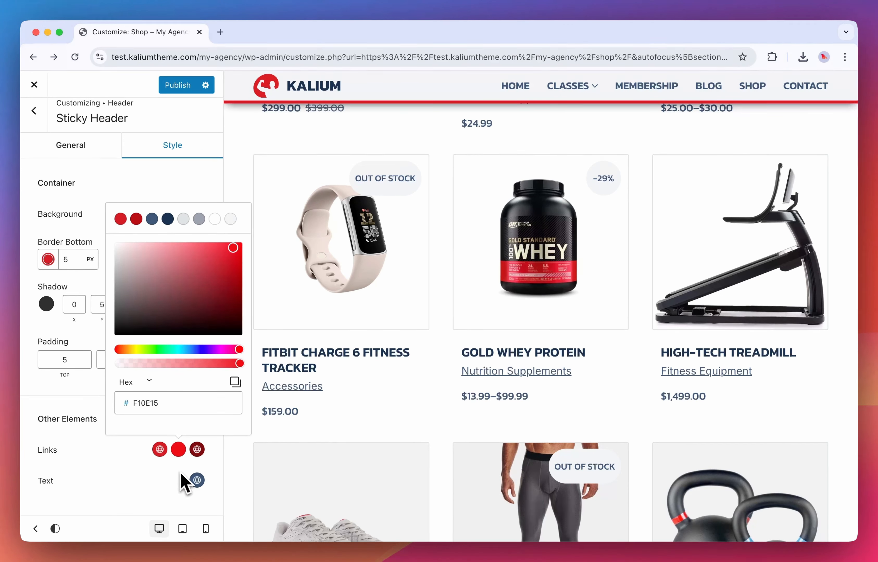
Inspect the sticky header's text colour, then scroll the shop page and check the hover colour of the menu links
{"action": "left_click", "coordinate": [197, 480]}
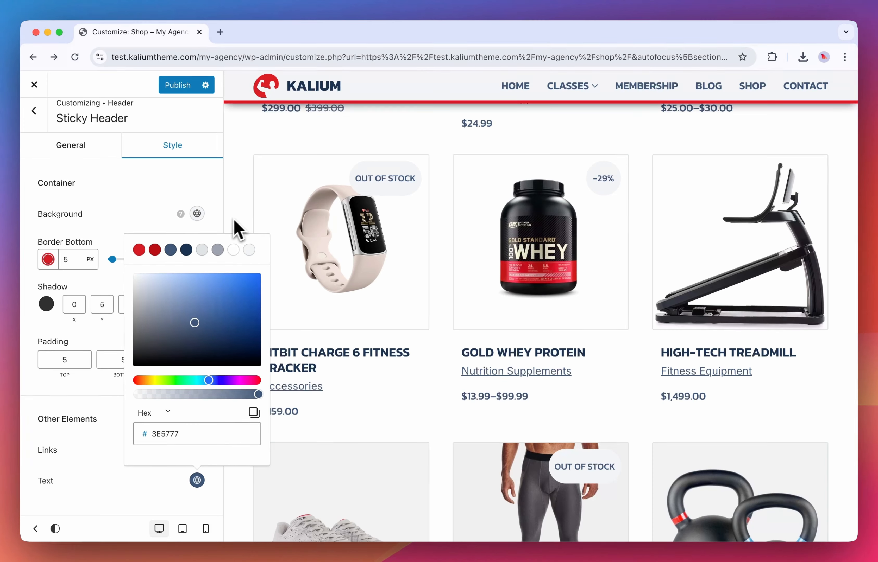
{"action": "left_click", "coordinate": [227, 225]}
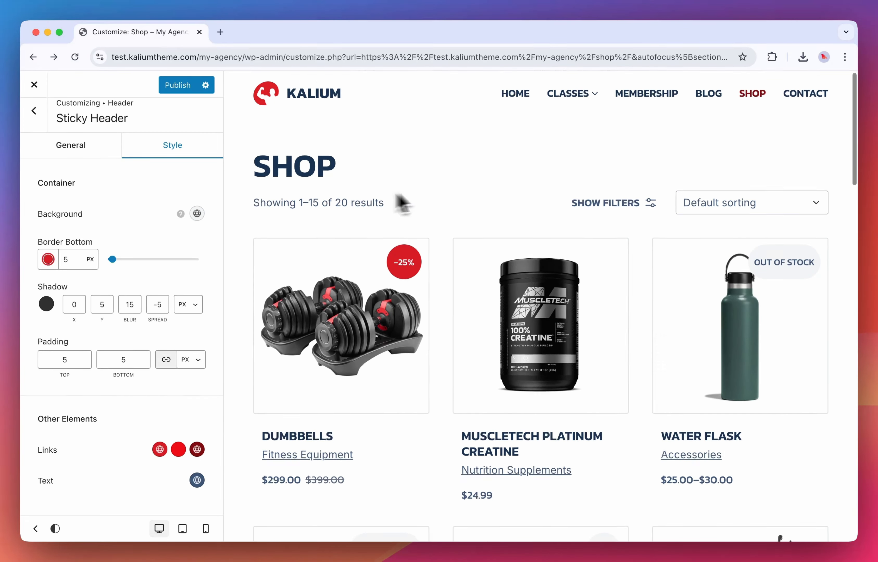
{"action": "scroll", "coordinate": [424, 195], "scroll_direction": "down", "scroll_amount": 15}
{"action": "scroll", "coordinate": [450, 198], "scroll_direction": "down", "scroll_amount": 4}
{"action": "scroll", "coordinate": [452, 196], "scroll_direction": "up", "scroll_amount": 4}
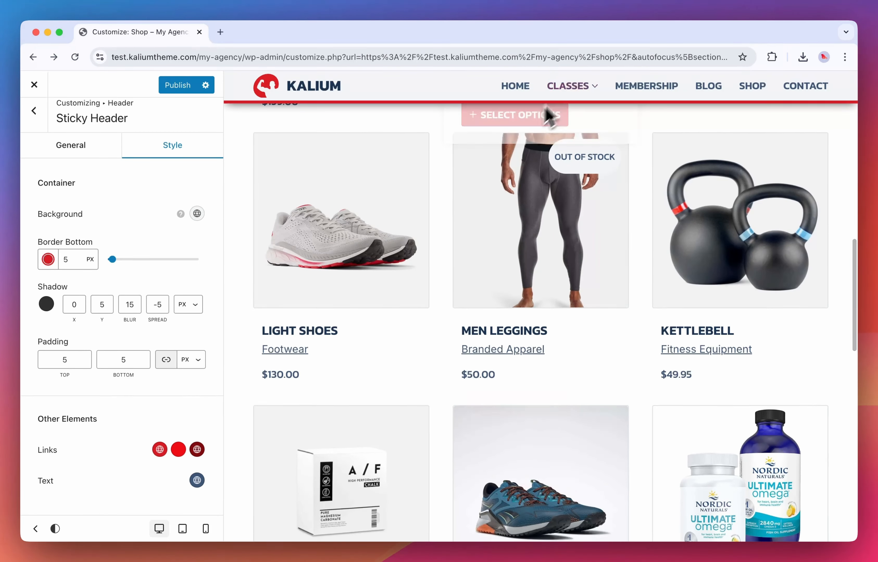
{"action": "mouse_move", "coordinate": [587, 89]}
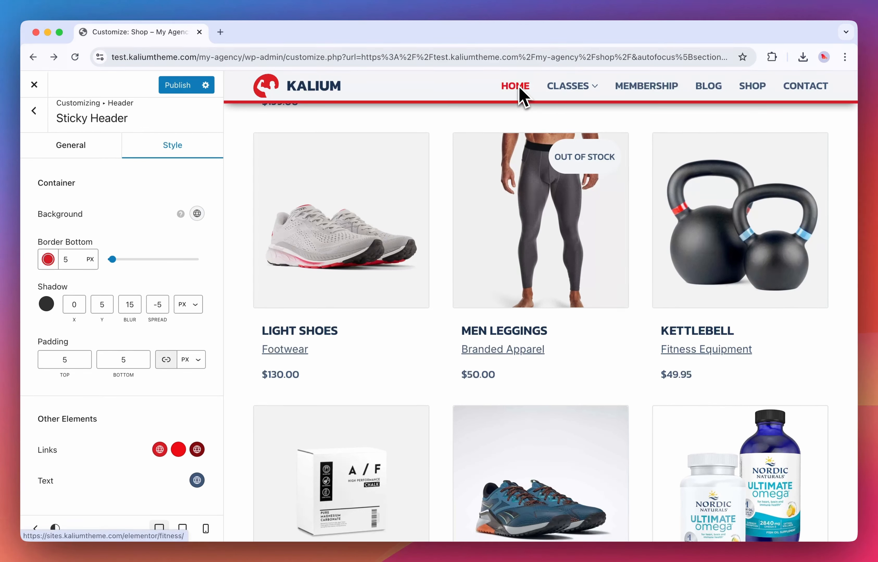
Change the sticky header's normal link colour to the brighter red #FF3138 and preview it on the shop page
{"action": "left_click", "coordinate": [160, 449]}
{"action": "left_click_drag", "start_coordinate": [207, 253], "coordinate": [193, 245]}
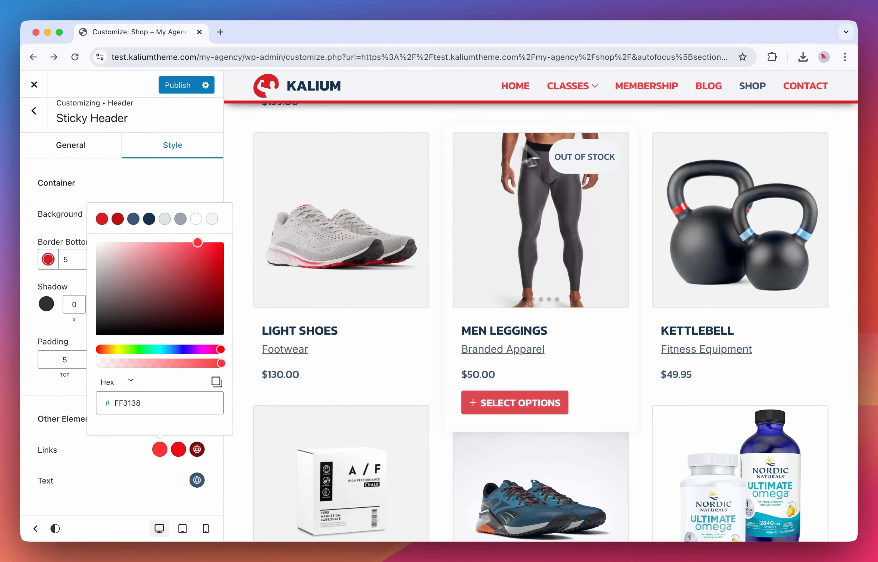
{"action": "left_click", "coordinate": [155, 493]}
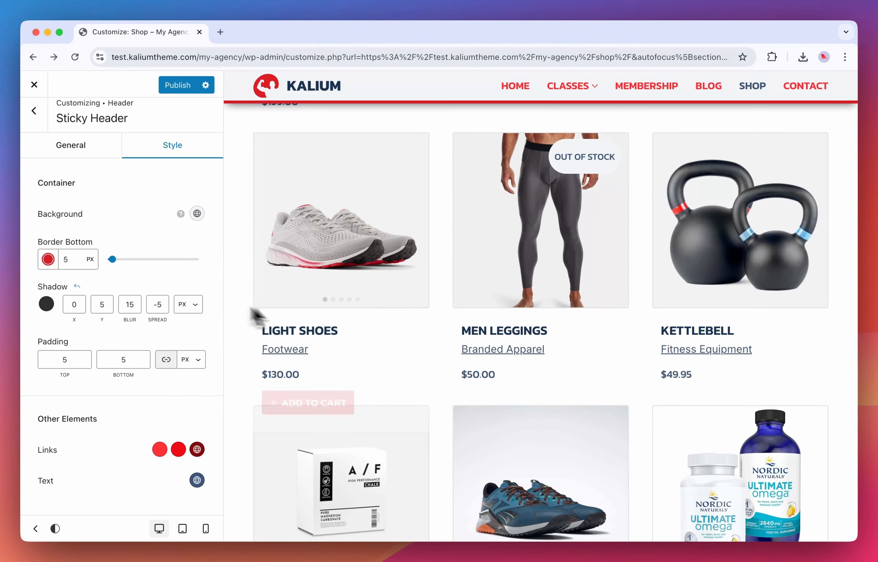
{"action": "scroll", "coordinate": [172, 333], "scroll_direction": "up", "scroll_amount": 1}
{"action": "scroll", "coordinate": [235, 230], "scroll_direction": "up", "scroll_amount": 2}
{"action": "scroll", "coordinate": [235, 239], "scroll_direction": "up", "scroll_amount": 5}
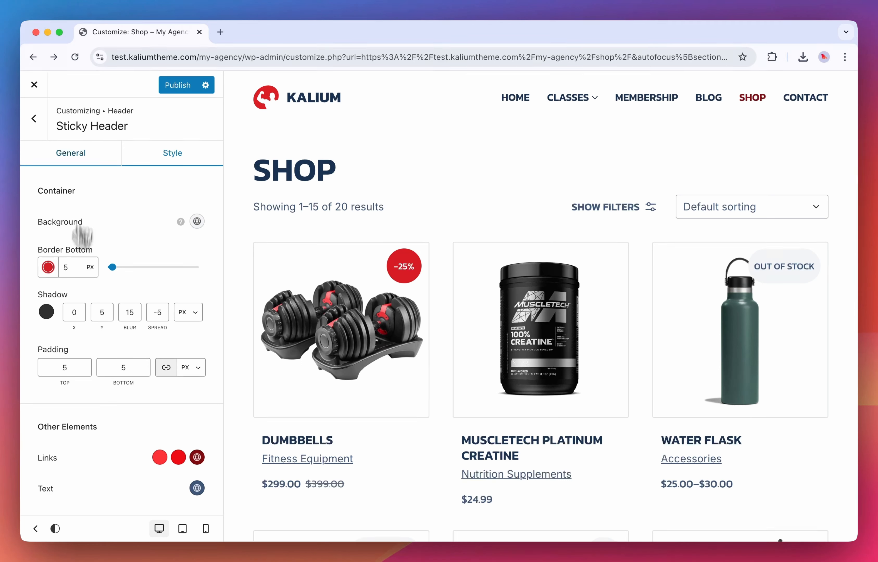
Return to the general Header settings, enable the Top Bar and open its content settings
{"action": "left_click", "coordinate": [90, 158]}
{"action": "left_click", "coordinate": [42, 121]}
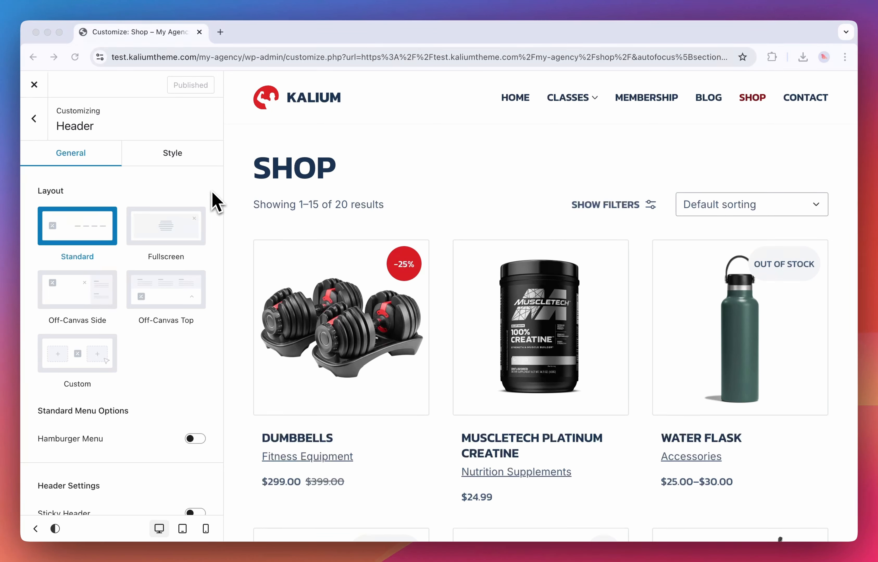
{"action": "scroll", "coordinate": [216, 201], "scroll_direction": "down", "scroll_amount": 6}
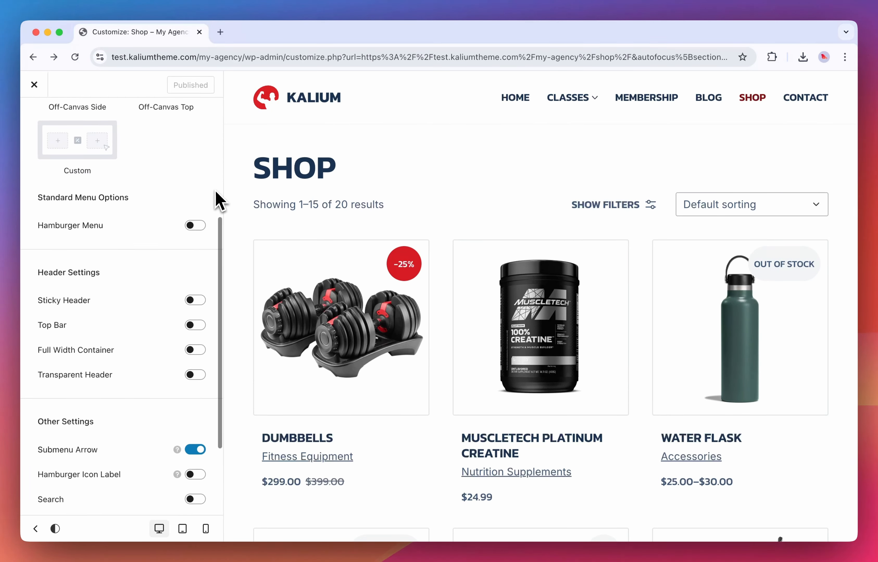
{"action": "scroll", "coordinate": [218, 201], "scroll_direction": "down", "scroll_amount": 2}
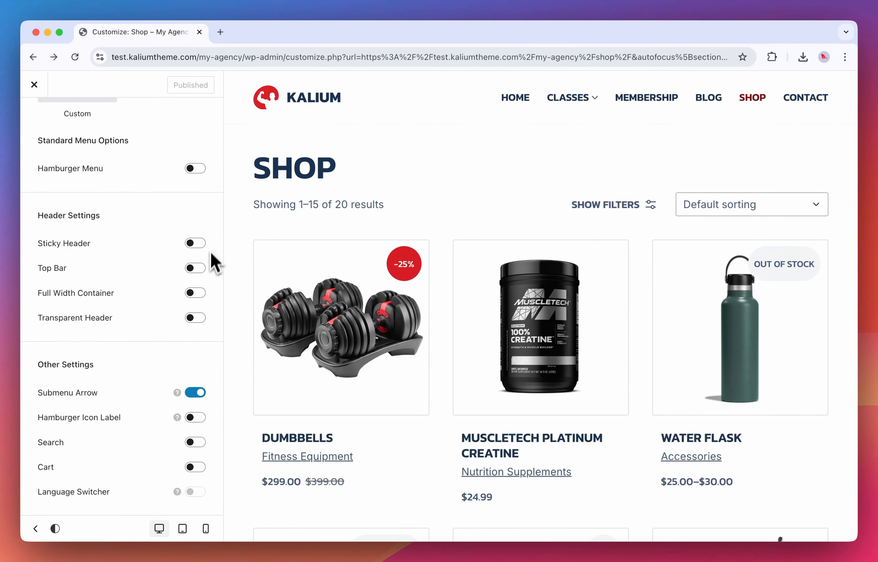
{"action": "left_click", "coordinate": [194, 268]}
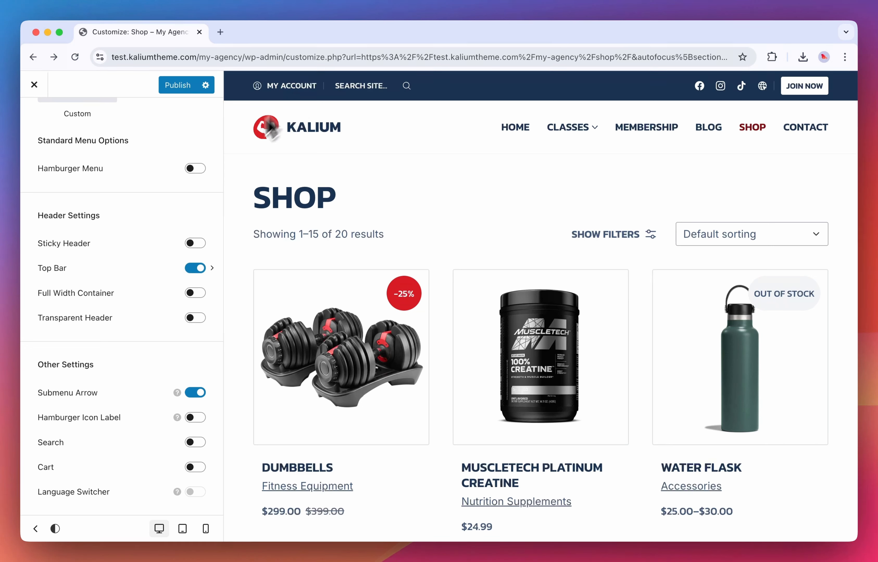
{"action": "left_click", "coordinate": [150, 275]}
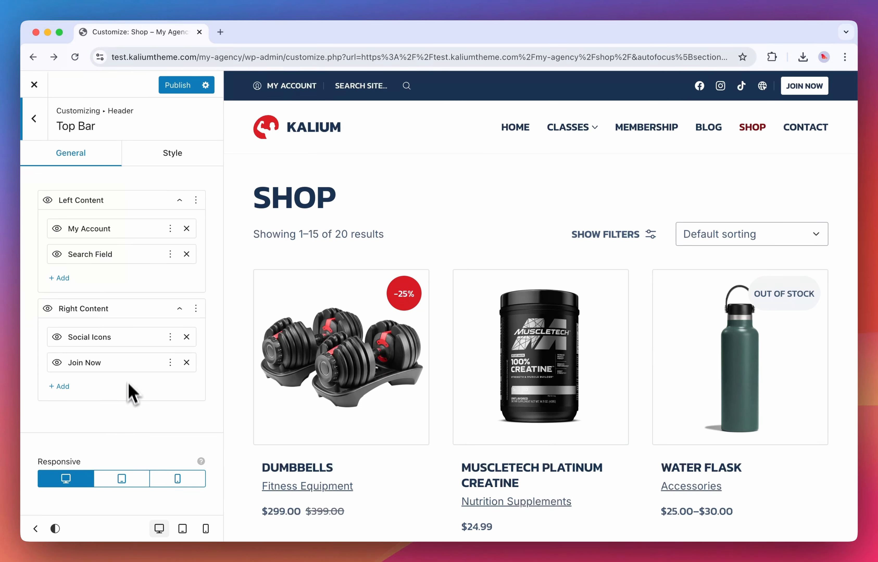
Try yellow #F3EA00 as the top bar's separator colour, then restore the palette blue #3E5777
{"action": "left_click", "coordinate": [181, 174]}
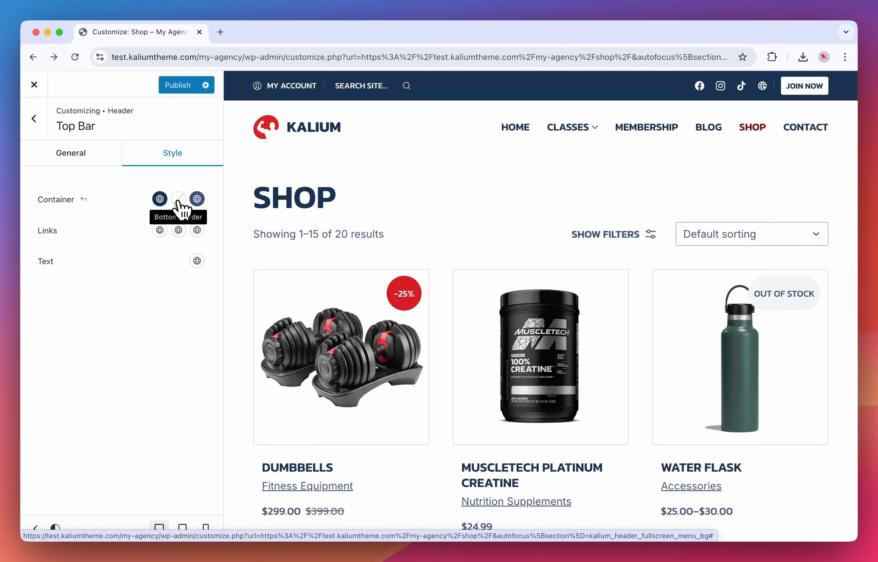
{"action": "left_click", "coordinate": [197, 198]}
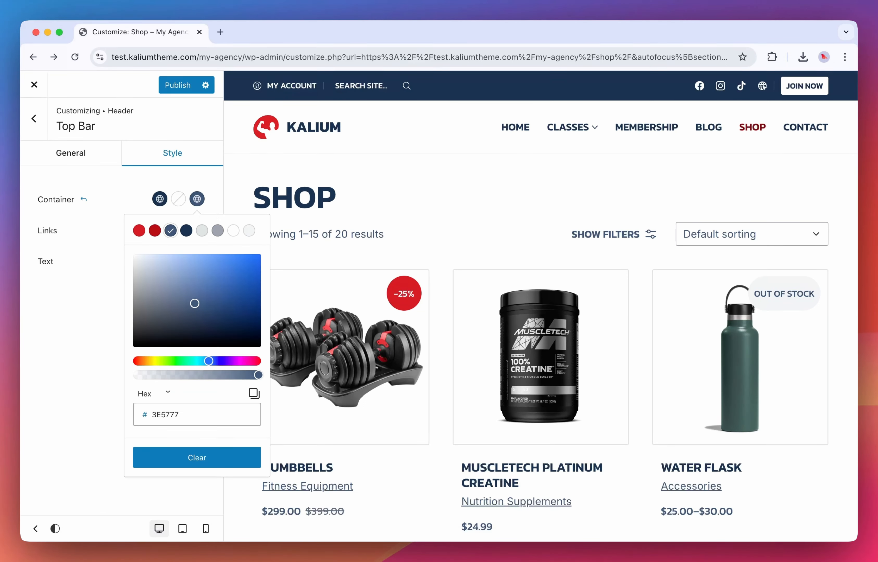
{"action": "left_click", "coordinate": [156, 361]}
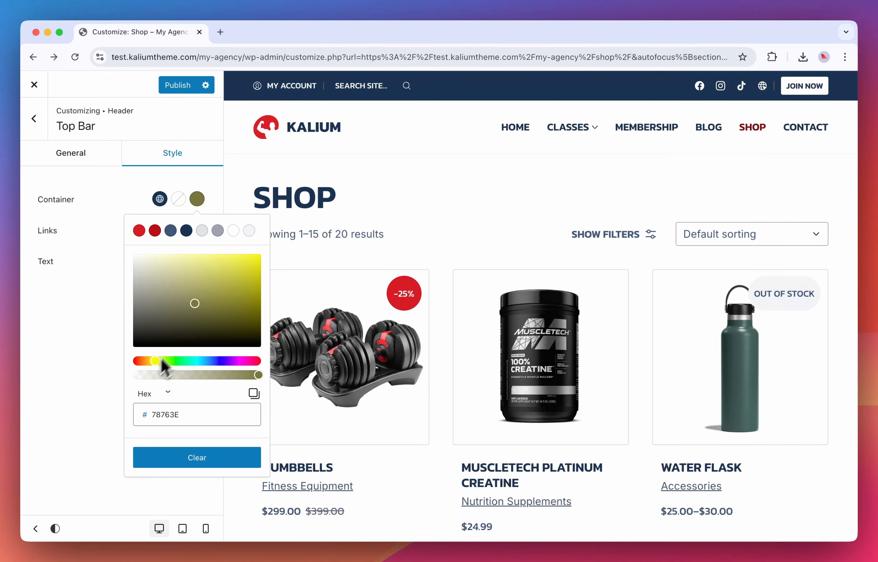
{"action": "left_click", "coordinate": [260, 260]}
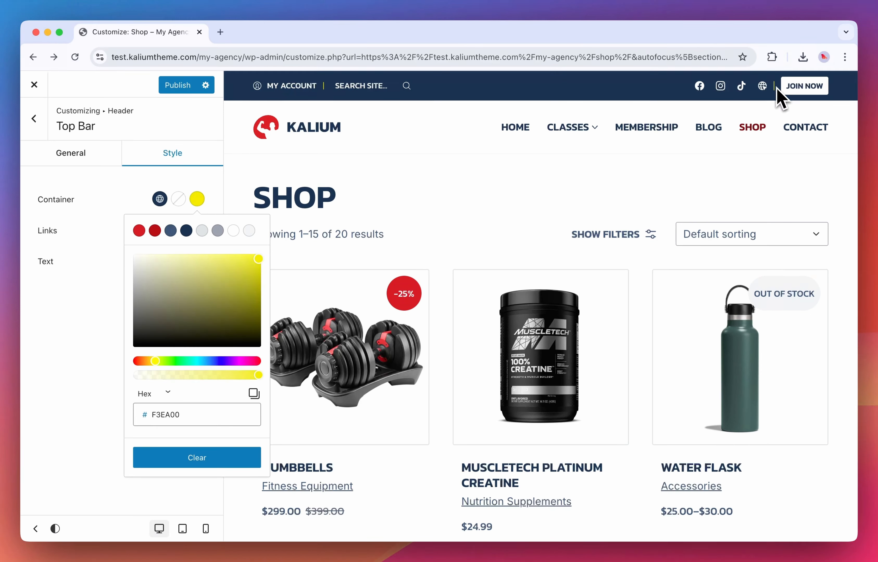
{"action": "left_click", "coordinate": [171, 231]}
Try magenta #FF00F5 as the top bar's bottom border colour, then clear it
{"action": "left_click", "coordinate": [180, 196]}
{"action": "left_click", "coordinate": [178, 200]}
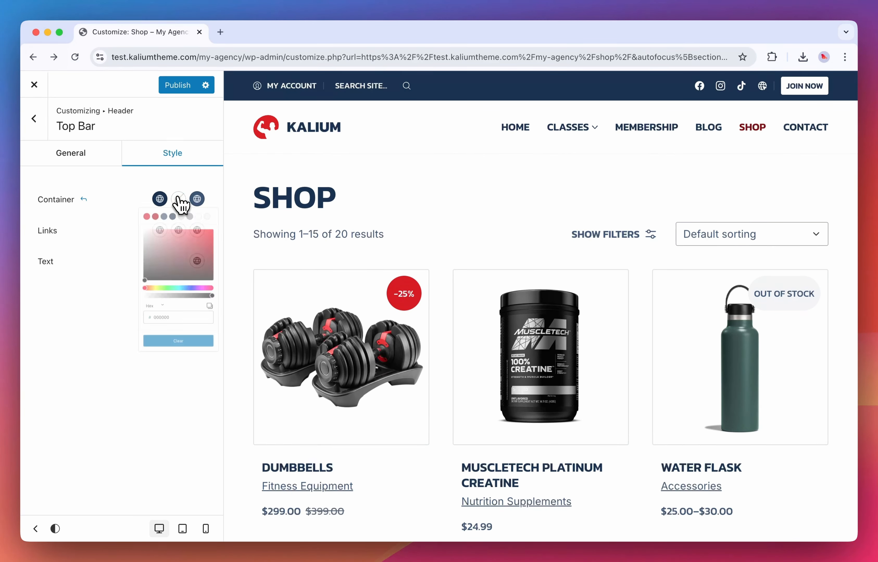
{"action": "left_click", "coordinate": [218, 361]}
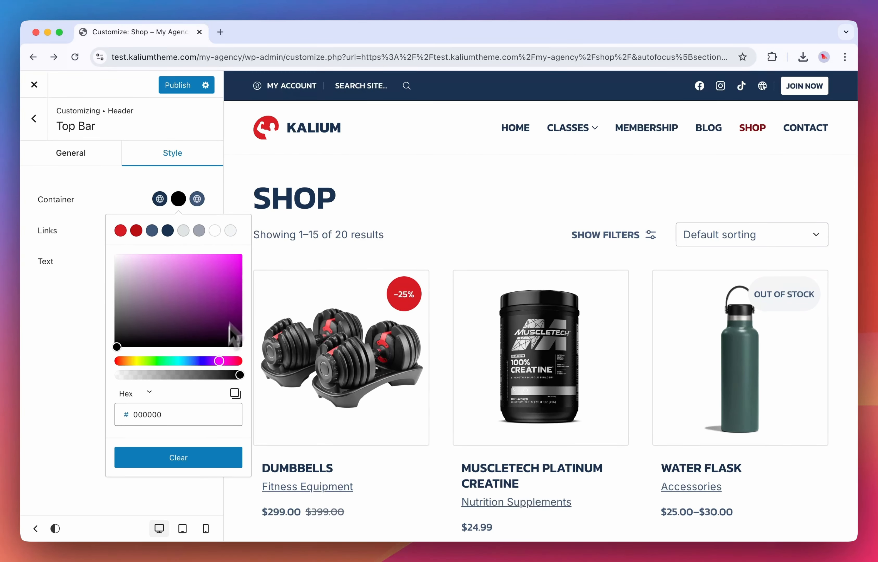
{"action": "left_click_drag", "start_coordinate": [239, 273], "coordinate": [252, 249]}
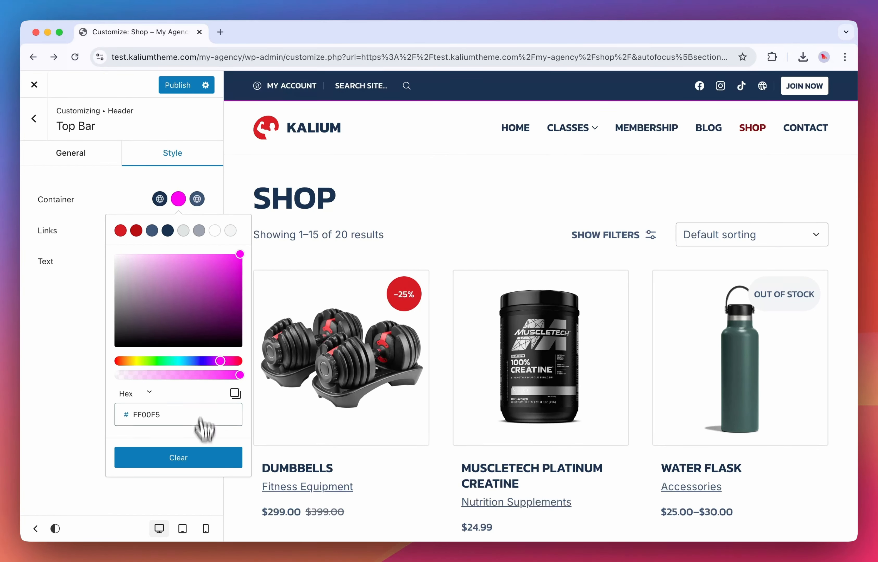
{"action": "left_click", "coordinate": [199, 458]}
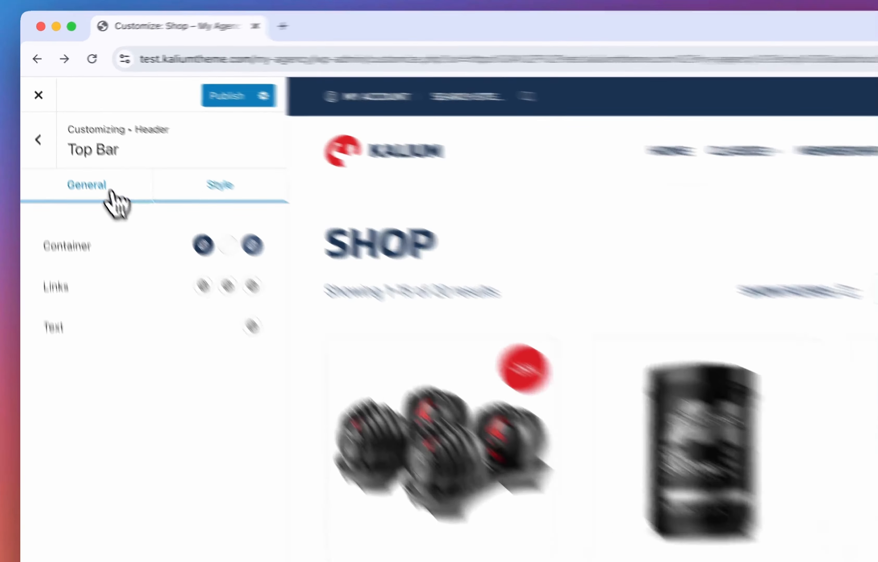
Add a Date and Time element to the top bar's Left Content after the Search Field
{"action": "left_click", "coordinate": [90, 160]}
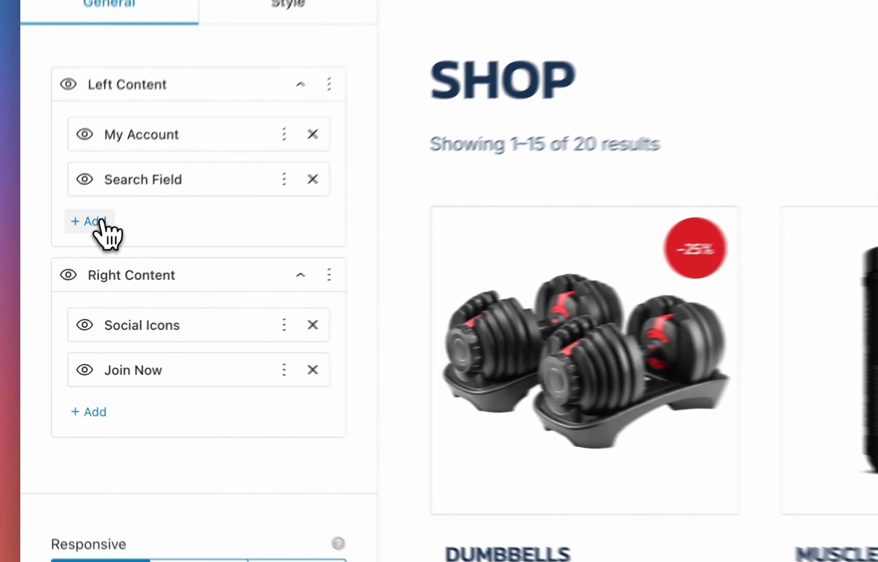
{"action": "left_click", "coordinate": [65, 278]}
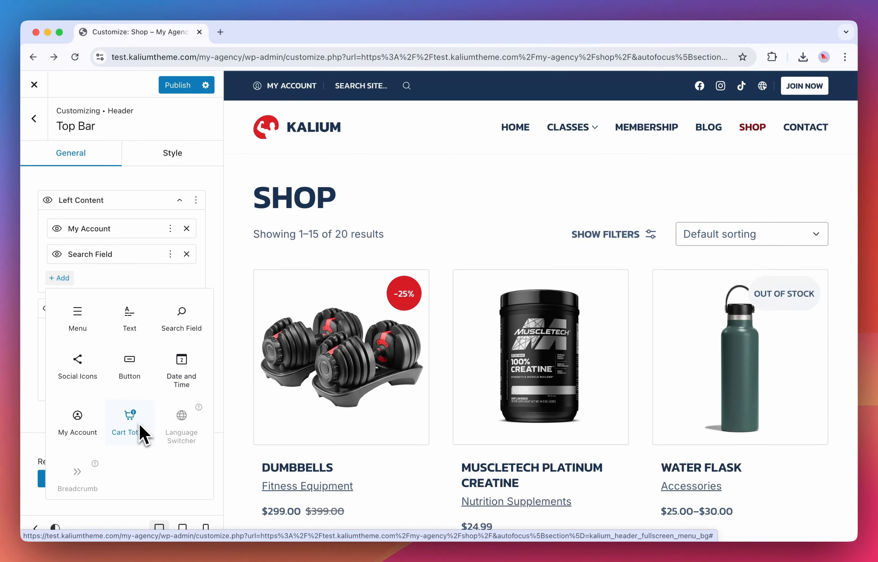
{"action": "scroll", "coordinate": [111, 472], "scroll_direction": "down", "scroll_amount": 1}
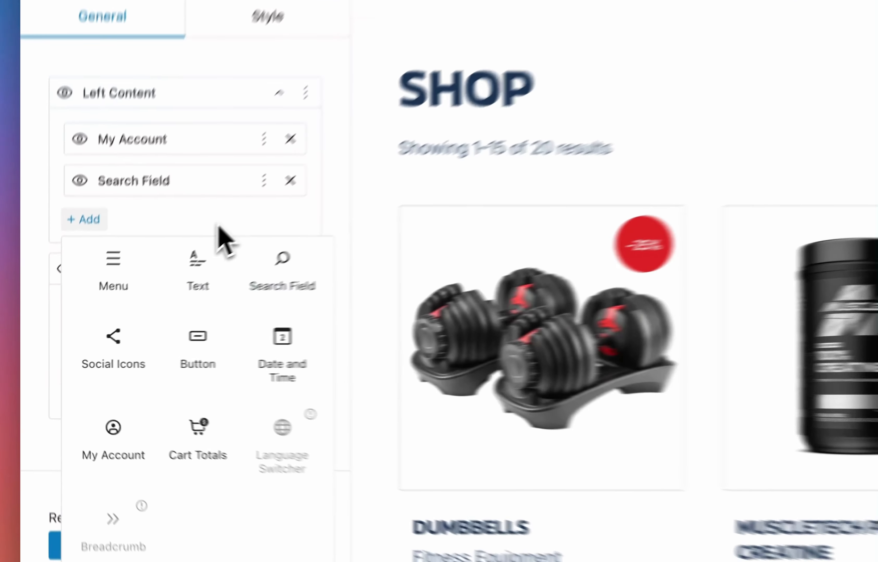
{"action": "left_click", "coordinate": [217, 224]}
{"action": "left_click", "coordinate": [93, 224]}
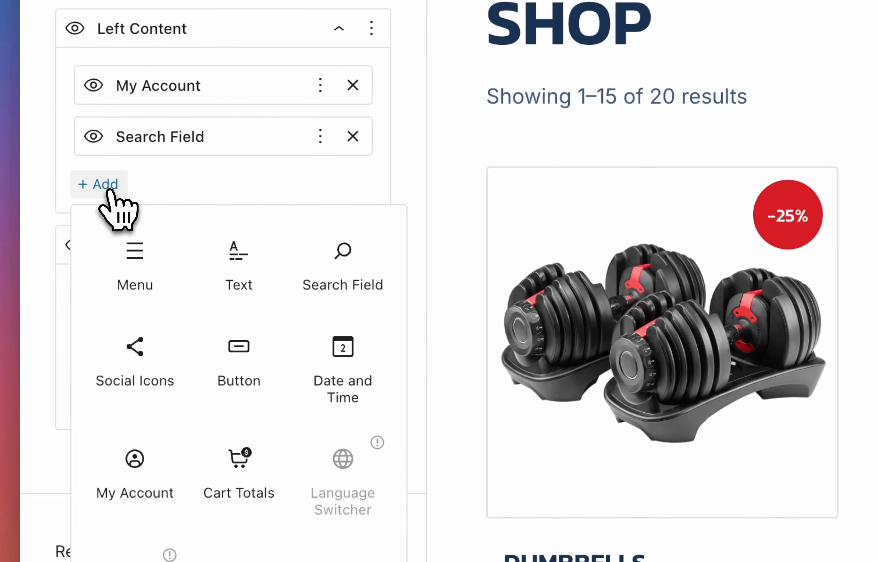
{"action": "left_click", "coordinate": [347, 384]}
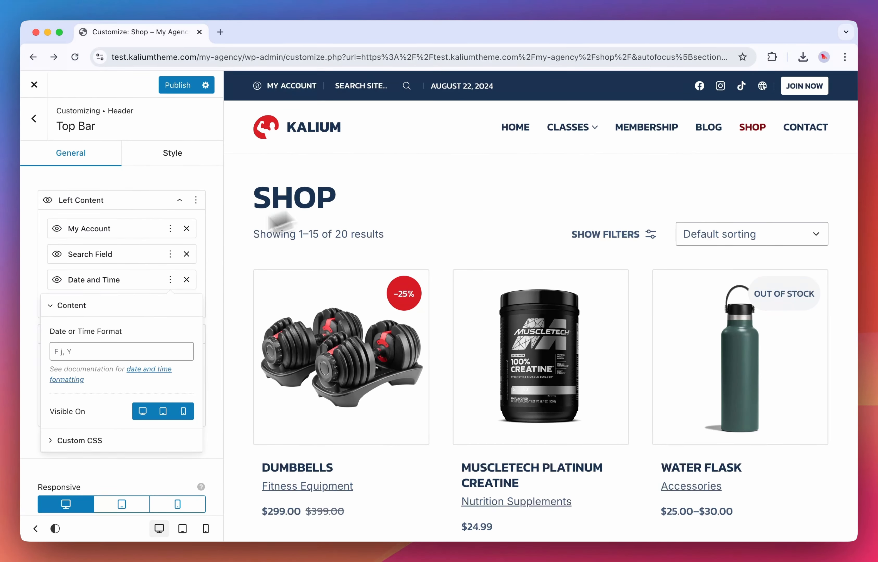
Move the Date and Time element into the top bar's Right Content between Social Icons and Join Now, then remove it
{"action": "left_click", "coordinate": [89, 352]}
{"action": "left_click", "coordinate": [107, 339]}
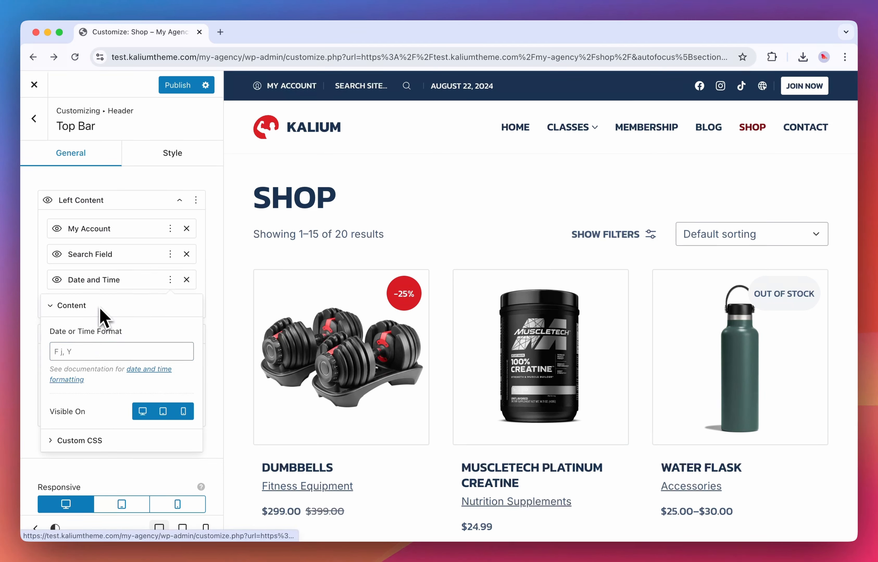
{"action": "left_click", "coordinate": [170, 279]}
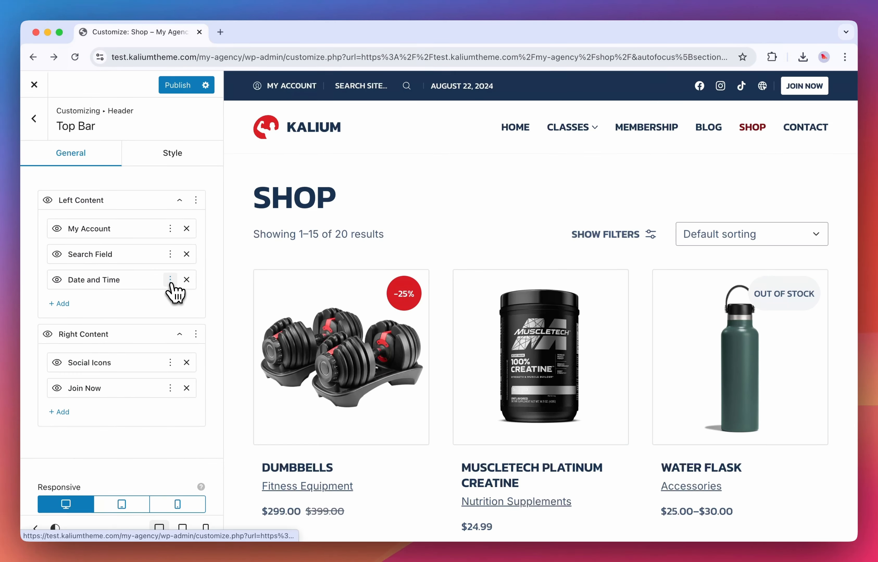
{"action": "left_click_drag", "start_coordinate": [121, 280], "coordinate": [149, 369]}
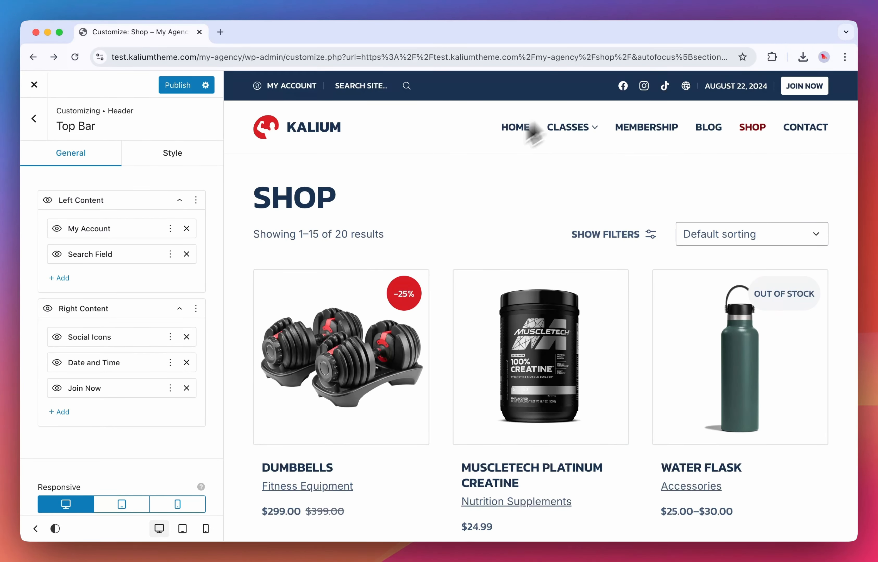
{"action": "left_click", "coordinate": [186, 364]}
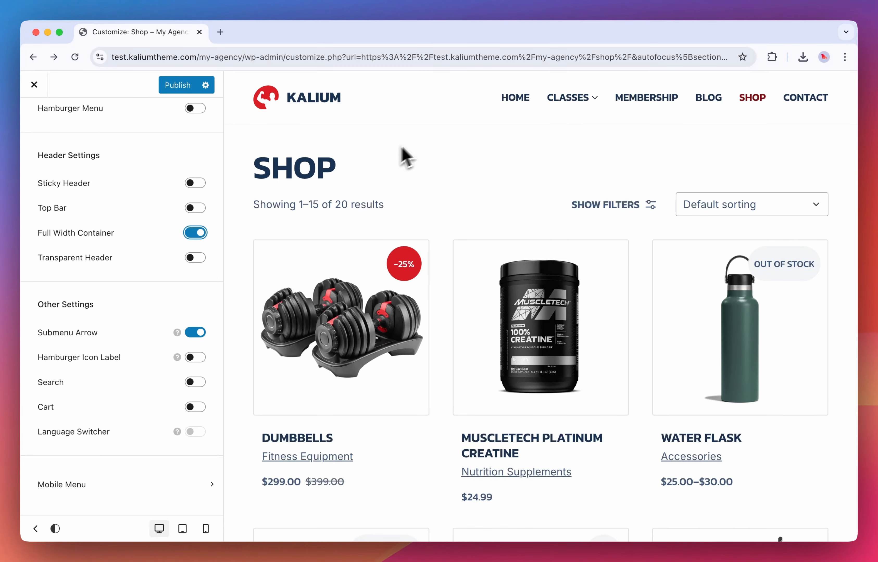
Zoom the browser page out to examine how the full-width header spans the shop page, then reset the zoom to 100%
{"action": "key", "text": "super+minus"}
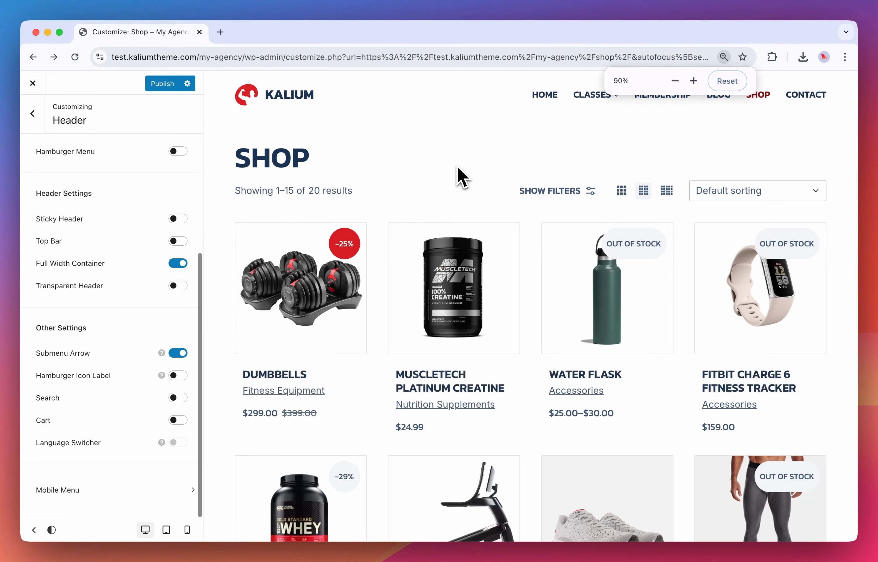
{"action": "key", "text": "super+minus"}
{"action": "key", "text": "super+minus"}
{"action": "key", "text": "super+minus"}
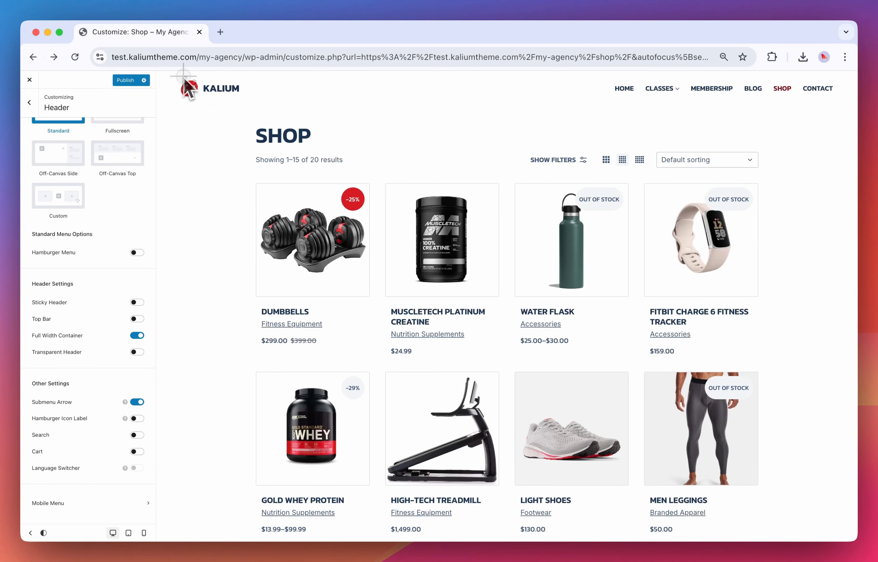
{"action": "left_click_drag", "start_coordinate": [183, 76], "coordinate": [839, 123]}
{"action": "key", "text": "Escape"}
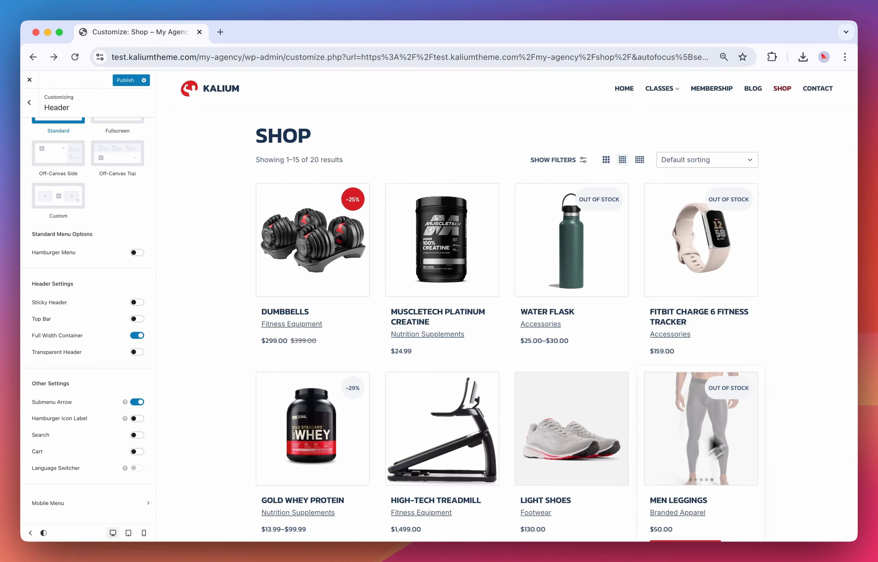
{"action": "key", "text": "super+0"}
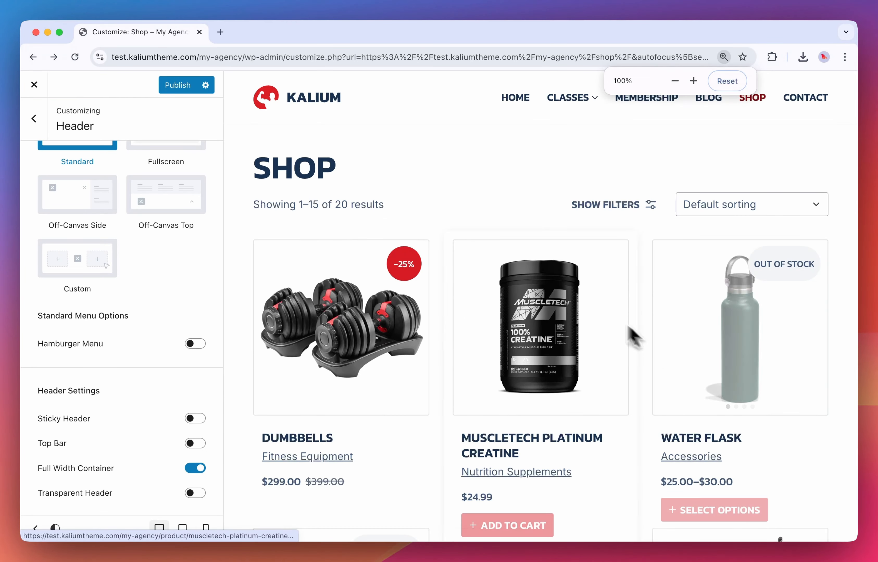
Disable the header's Full Width Container option and enable Transparent Header
{"action": "scroll", "coordinate": [174, 461], "scroll_direction": "down", "scroll_amount": 3}
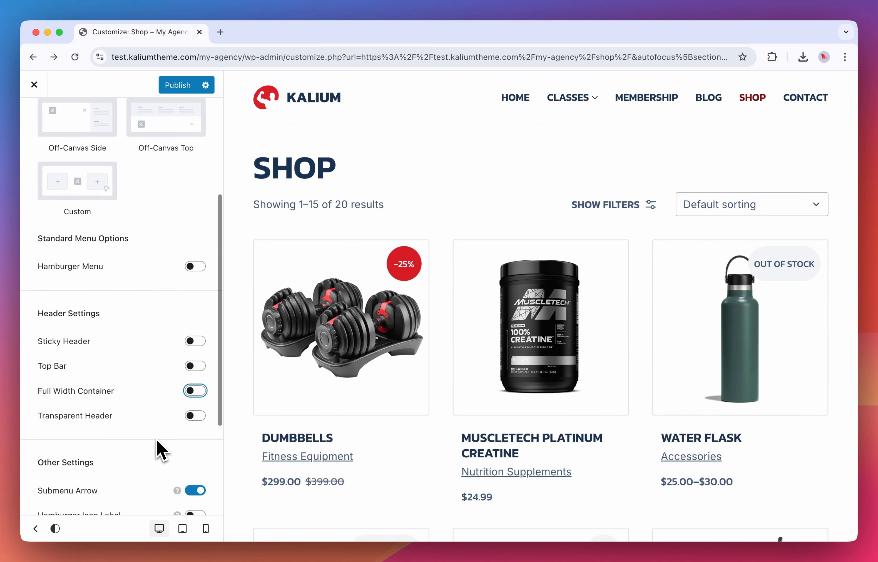
{"action": "triple_click", "coordinate": [98, 392]}
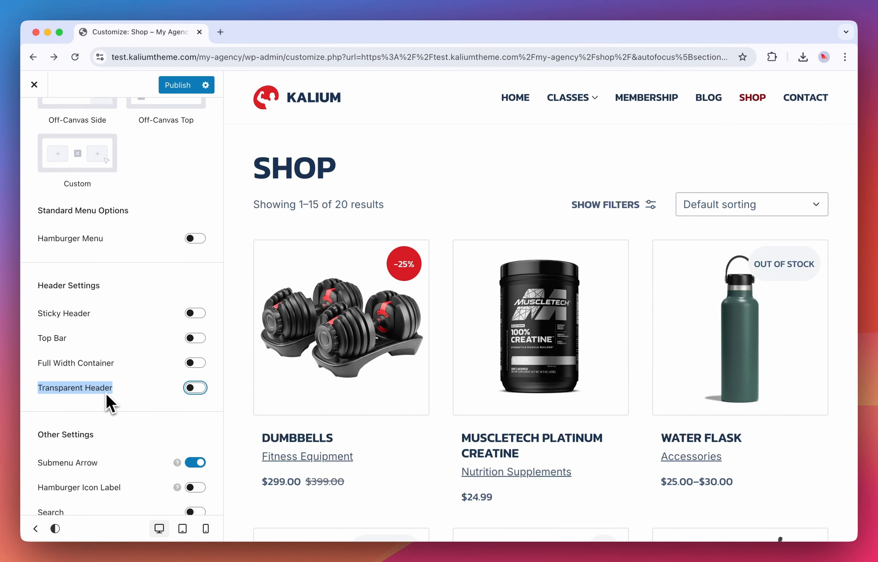
{"action": "left_click", "coordinate": [107, 396]}
{"action": "scroll", "coordinate": [174, 397], "scroll_direction": "down", "scroll_amount": 1}
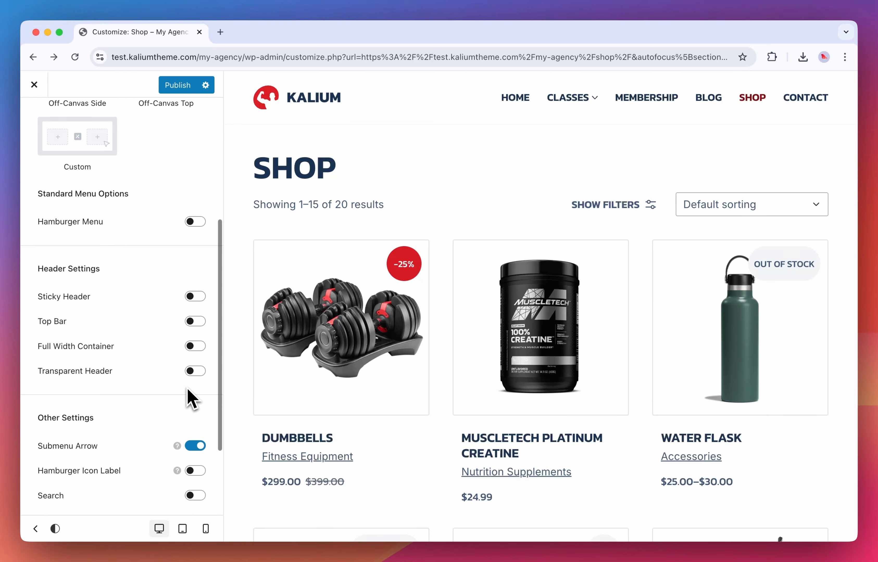
{"action": "left_click", "coordinate": [195, 370]}
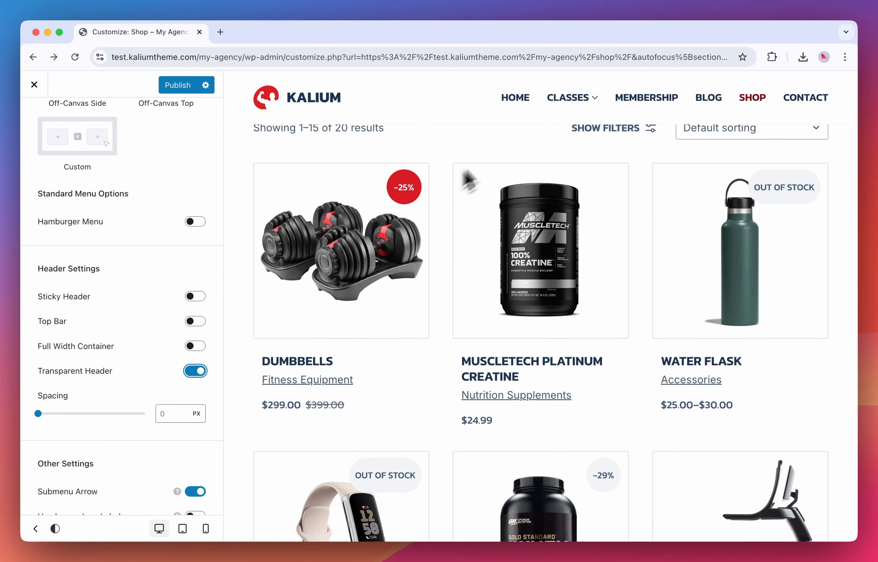
Reset the header container's background colour in the style settings and open the Membership page in the preview
{"action": "scroll", "coordinate": [166, 201], "scroll_direction": "up", "scroll_amount": 6}
{"action": "left_click", "coordinate": [173, 155]}
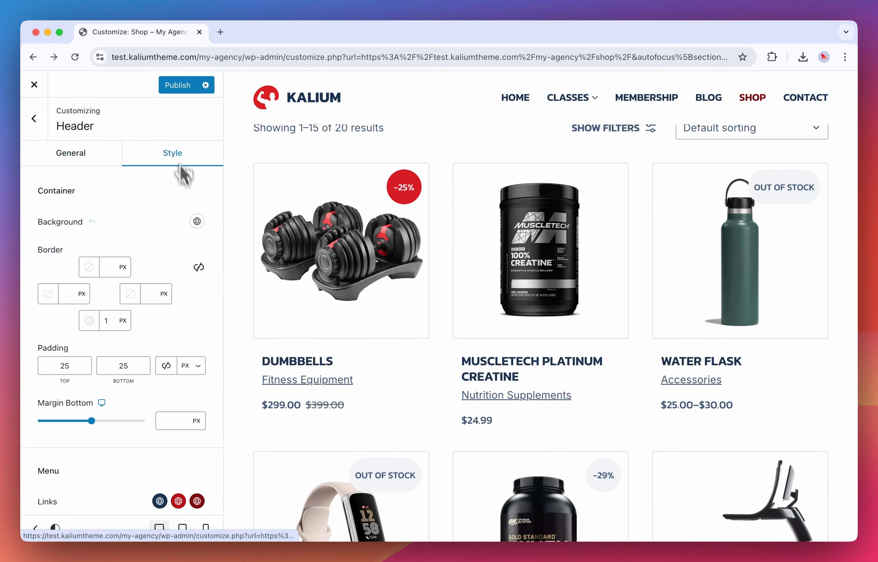
{"action": "left_click", "coordinate": [92, 222]}
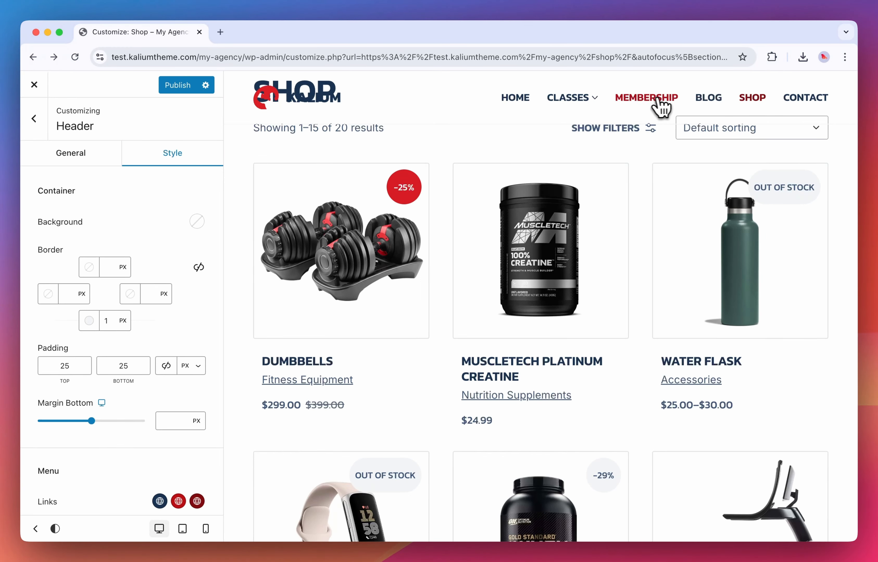
{"action": "left_click", "coordinate": [663, 106]}
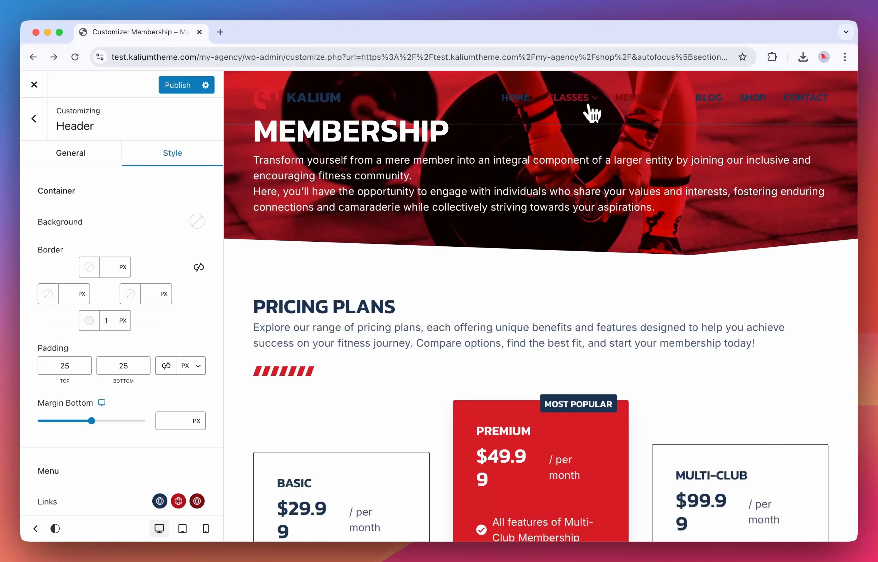
{"action": "mouse_move", "coordinate": [589, 109]}
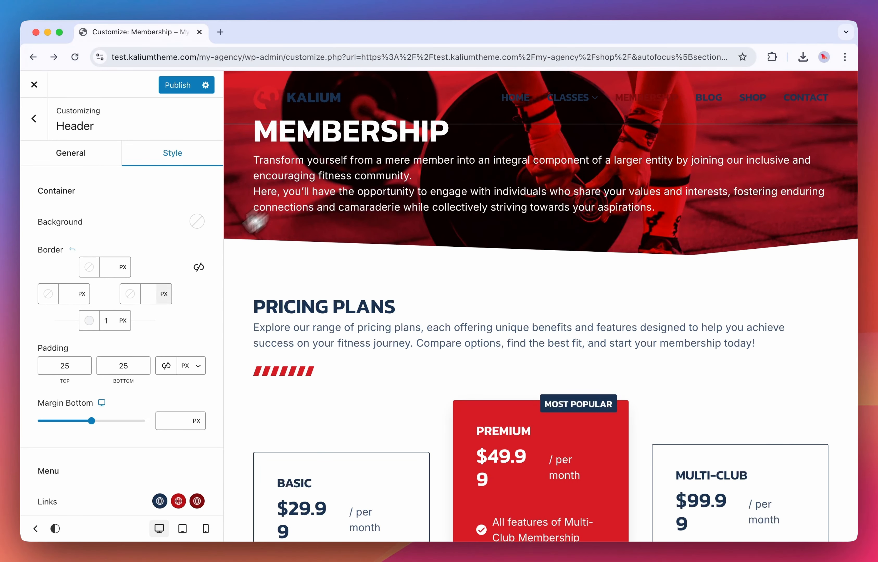
Set all three colour states of the header menu links to white #FFFFFF
{"action": "scroll", "coordinate": [147, 366], "scroll_direction": "down", "scroll_amount": 3}
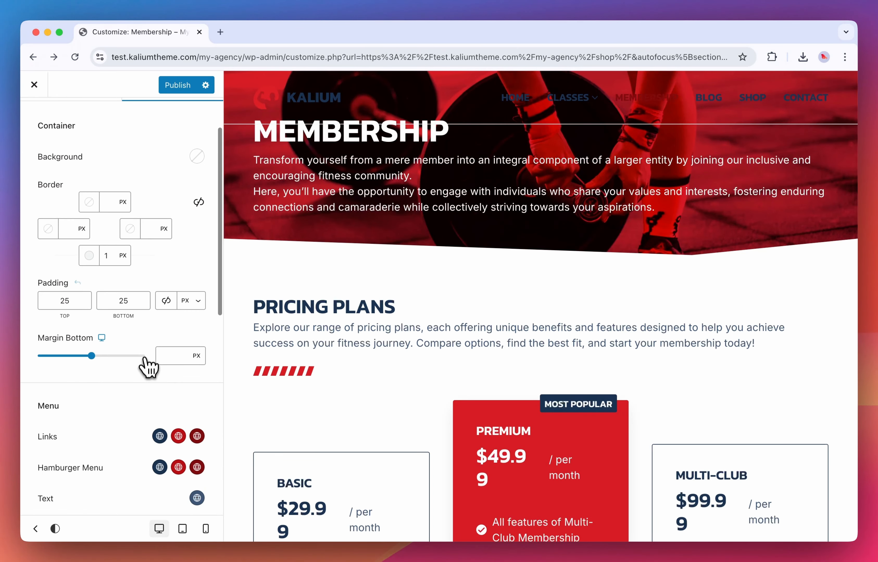
{"action": "left_click", "coordinate": [159, 437]}
{"action": "left_click", "coordinate": [213, 205]}
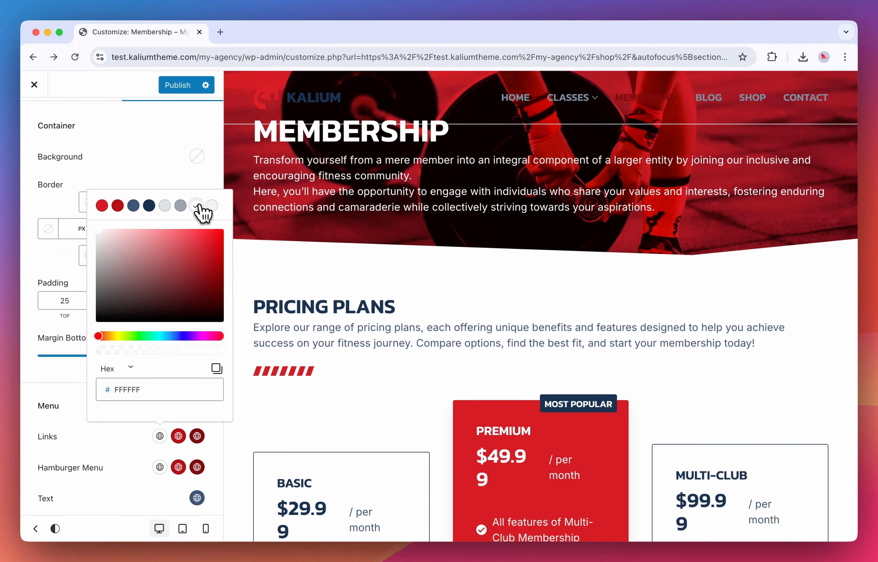
{"action": "left_click", "coordinate": [173, 455]}
{"action": "left_click", "coordinate": [179, 436]}
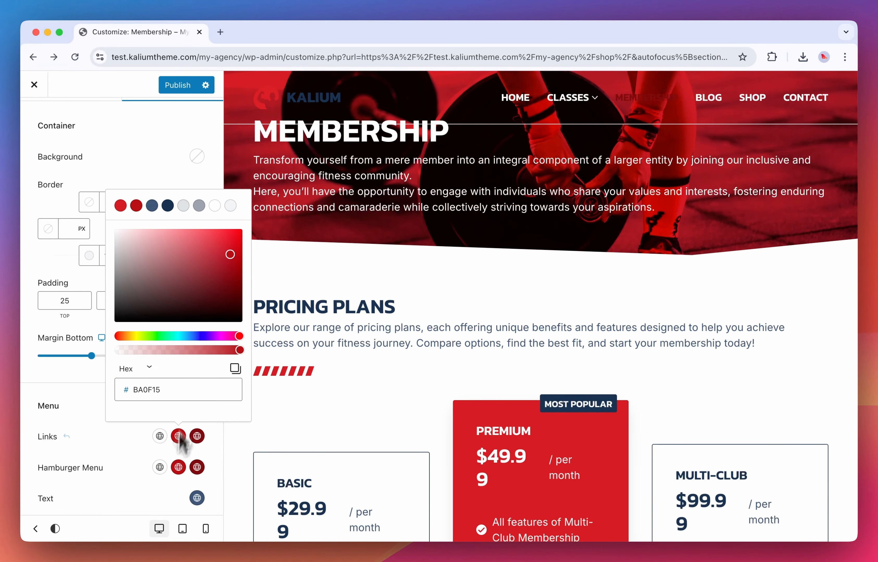
{"action": "left_click", "coordinate": [215, 205]}
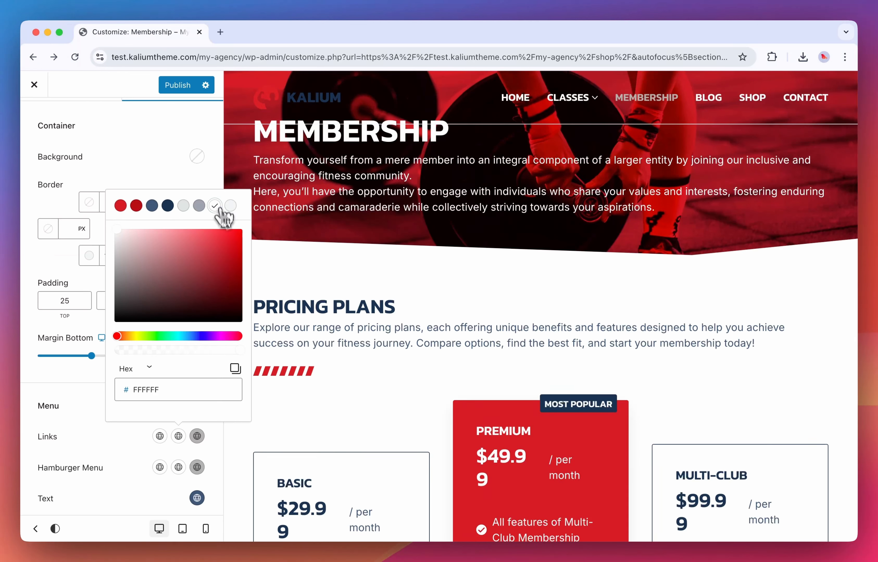
{"action": "left_click", "coordinate": [198, 436]}
{"action": "left_click", "coordinate": [236, 204]}
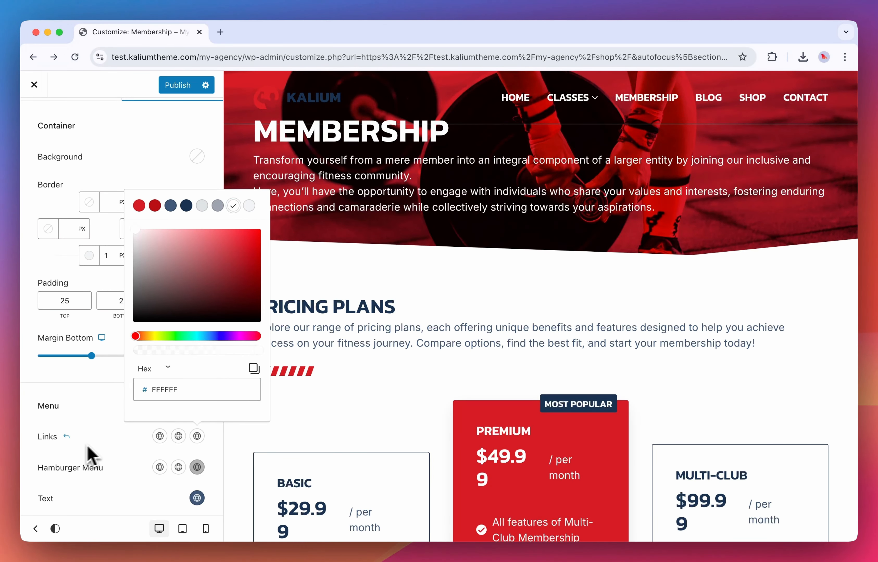
{"action": "left_click", "coordinate": [107, 413]}
Link the header container's top and bottom padding and set both to 15 px
{"action": "left_click", "coordinate": [76, 302]}
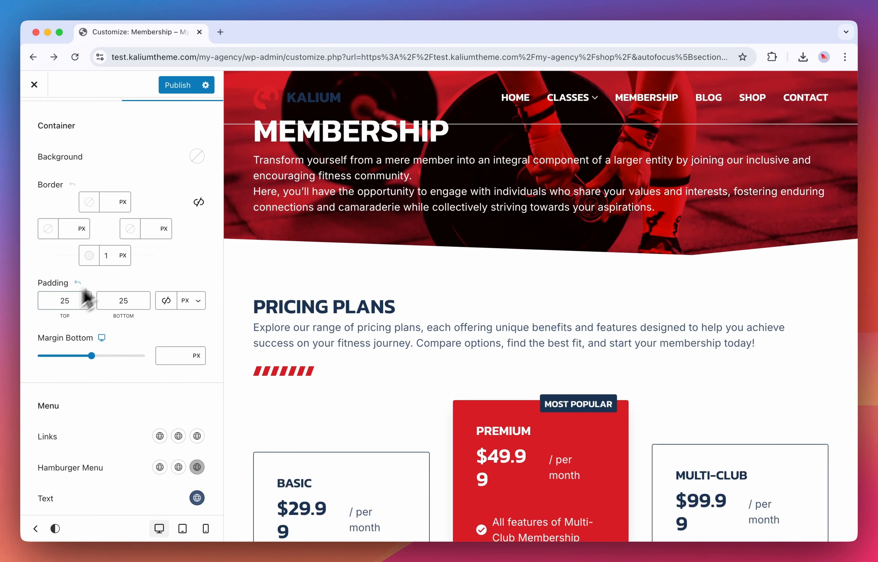
{"action": "left_click", "coordinate": [131, 303]}
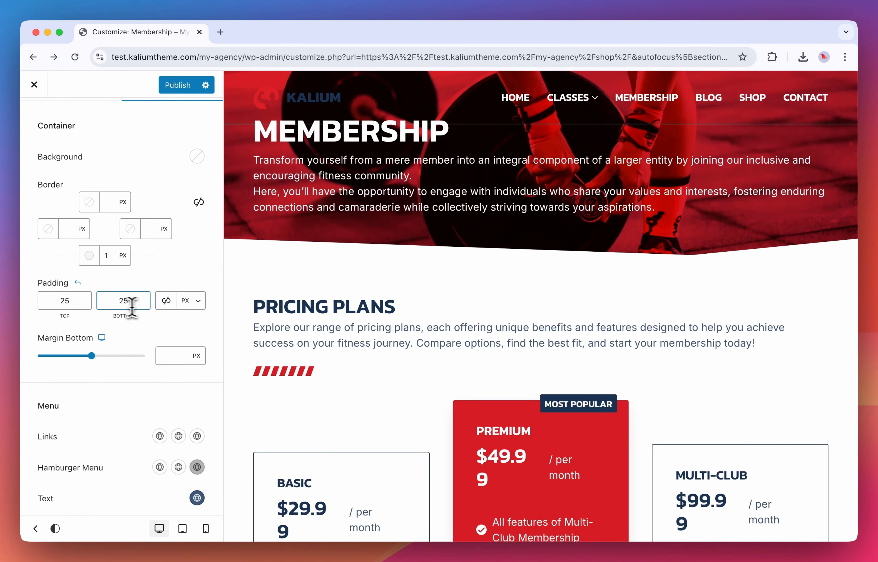
{"action": "left_click", "coordinate": [120, 301]}
{"action": "key", "text": "BackSpace"}
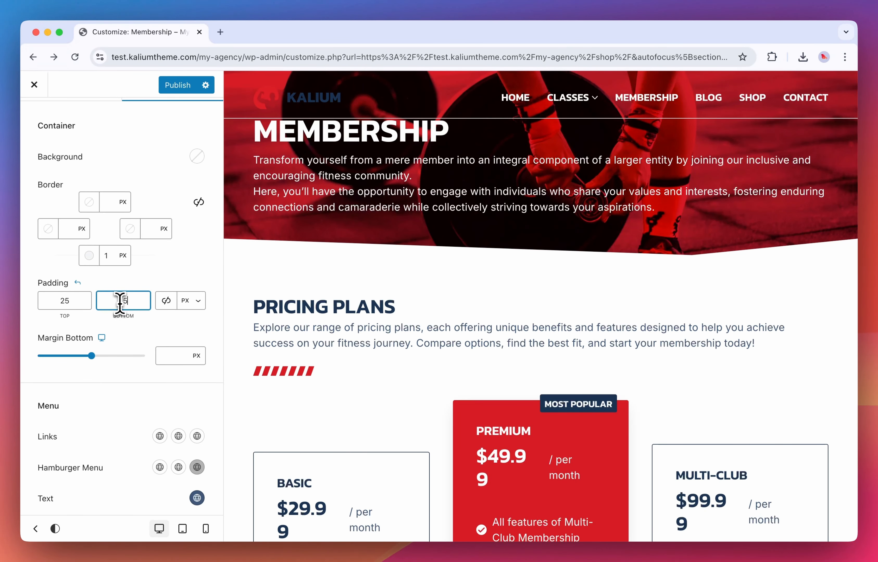
{"action": "left_click", "coordinate": [166, 300]}
{"action": "left_click", "coordinate": [130, 302]}
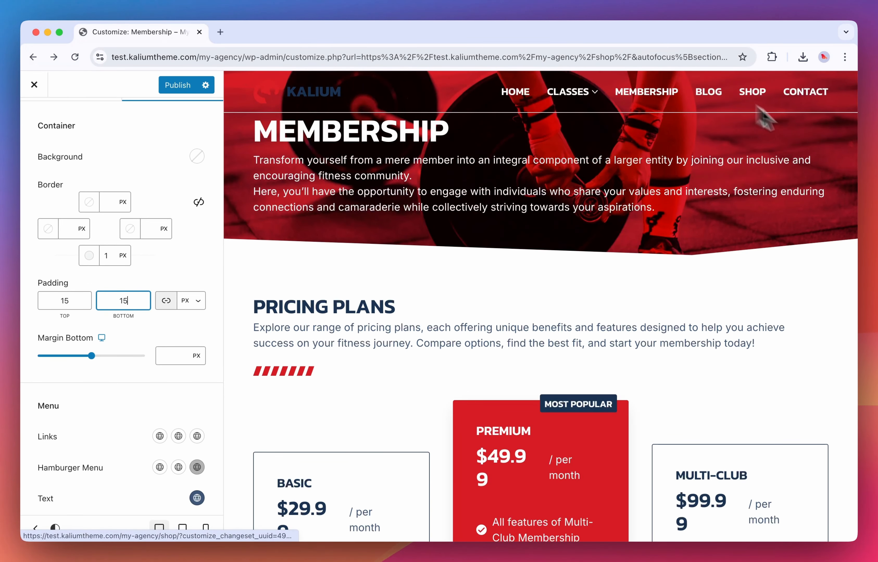
Return to the general Header settings and disable Transparent Header
{"action": "scroll", "coordinate": [113, 207], "scroll_direction": "up", "scroll_amount": 1}
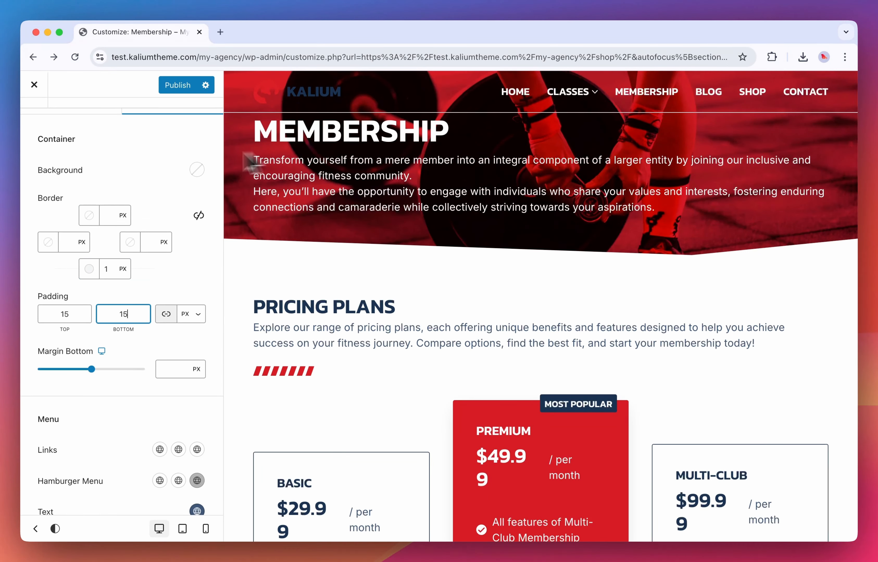
{"action": "scroll", "coordinate": [74, 177], "scroll_direction": "up", "scroll_amount": 3}
{"action": "left_click", "coordinate": [67, 153]}
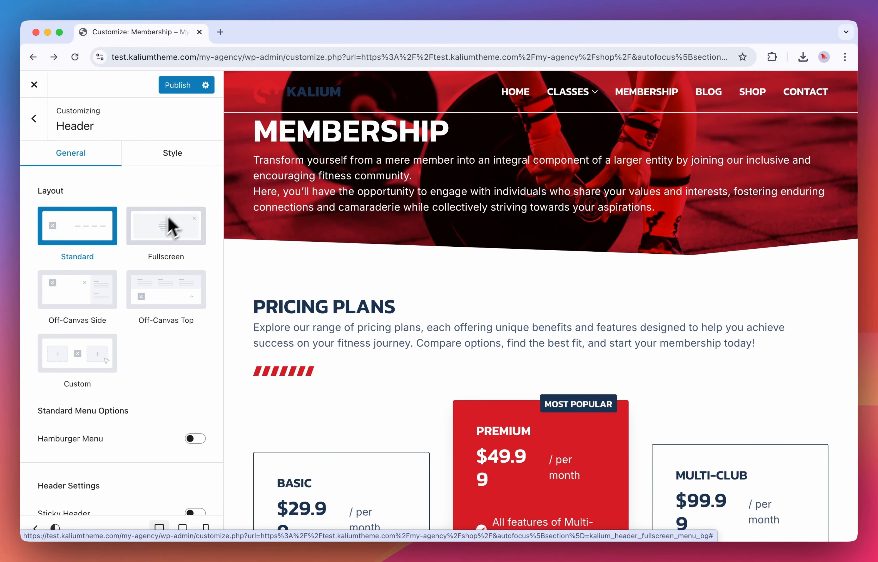
{"action": "scroll", "coordinate": [192, 204], "scroll_direction": "down", "scroll_amount": 1}
{"action": "scroll", "coordinate": [190, 206], "scroll_direction": "down", "scroll_amount": 10}
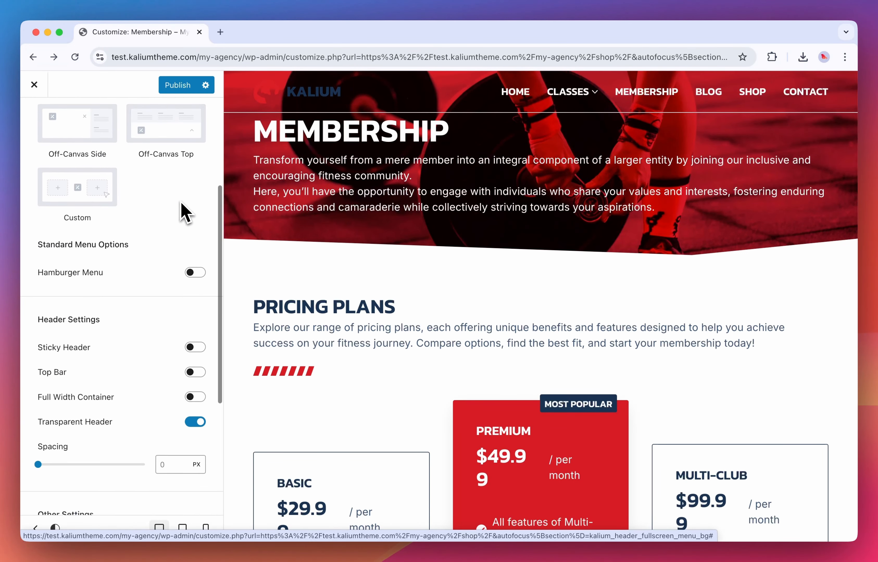
{"action": "left_click", "coordinate": [196, 293]}
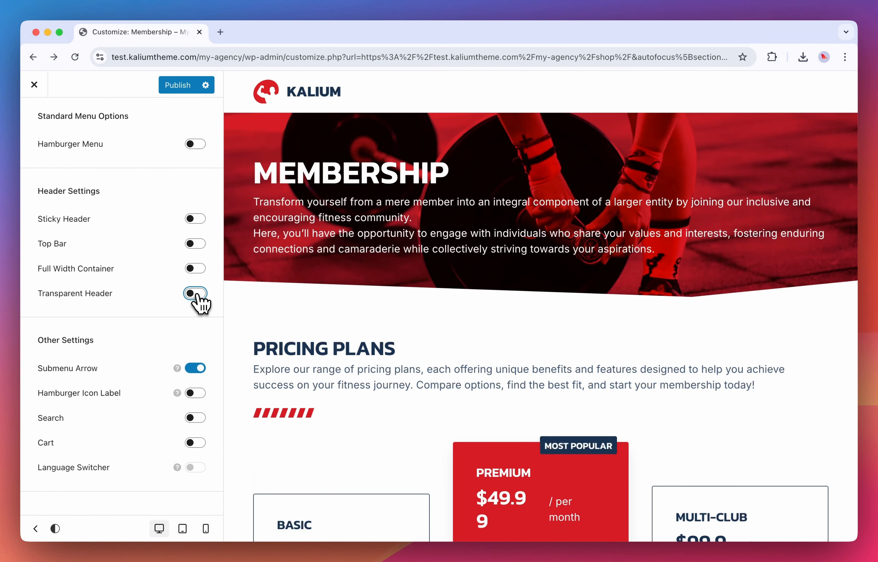
Reset the header menu's link colours to their defaults in the style settings
{"action": "scroll", "coordinate": [143, 202], "scroll_direction": "up", "scroll_amount": 15}
{"action": "left_click", "coordinate": [202, 153]}
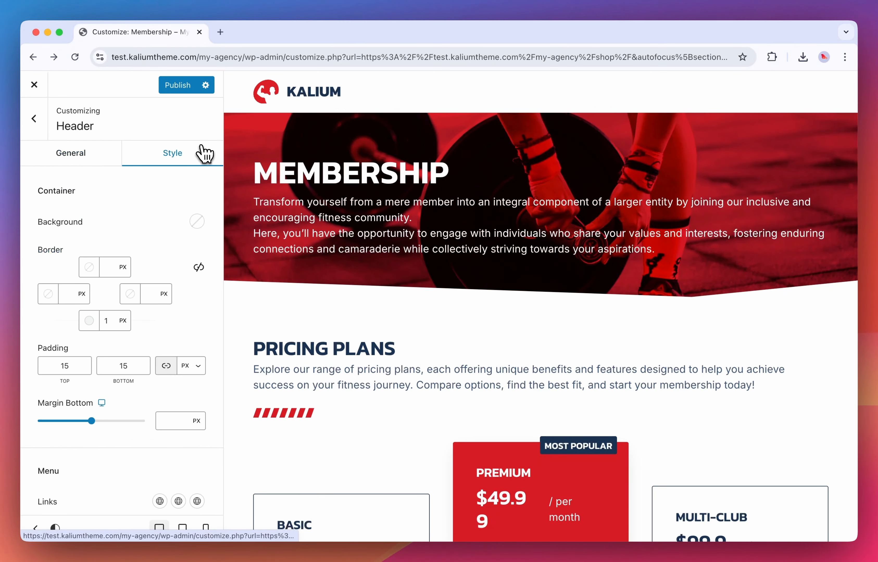
{"action": "scroll", "coordinate": [181, 264], "scroll_direction": "down", "scroll_amount": 5}
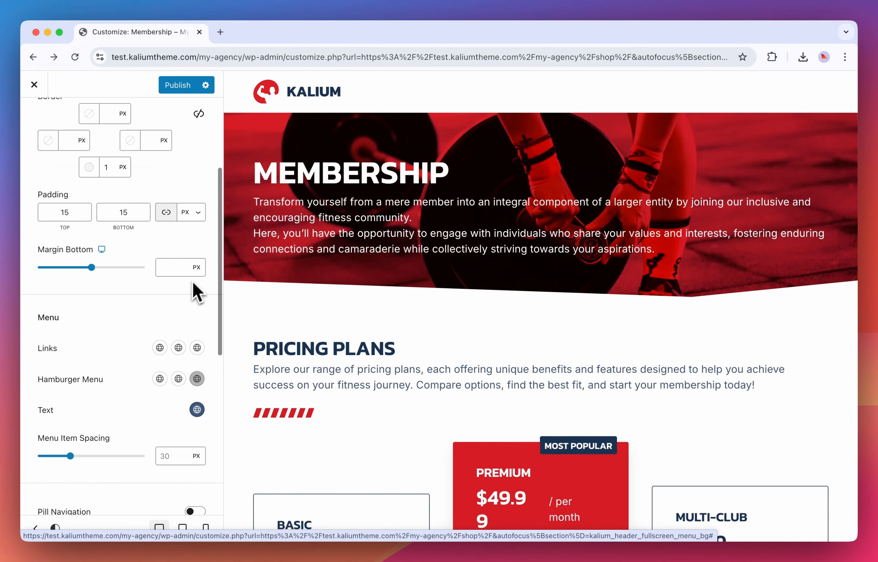
{"action": "left_click", "coordinate": [159, 348]}
{"action": "left_click", "coordinate": [66, 348]}
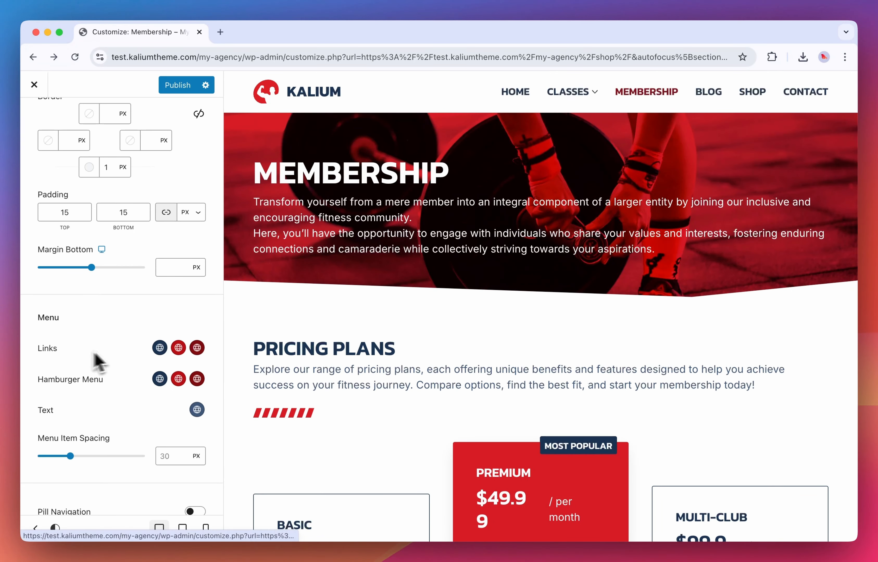
Return to the general Header settings and disable the Submenu Arrow
{"action": "scroll", "coordinate": [111, 195], "scroll_direction": "up", "scroll_amount": 5}
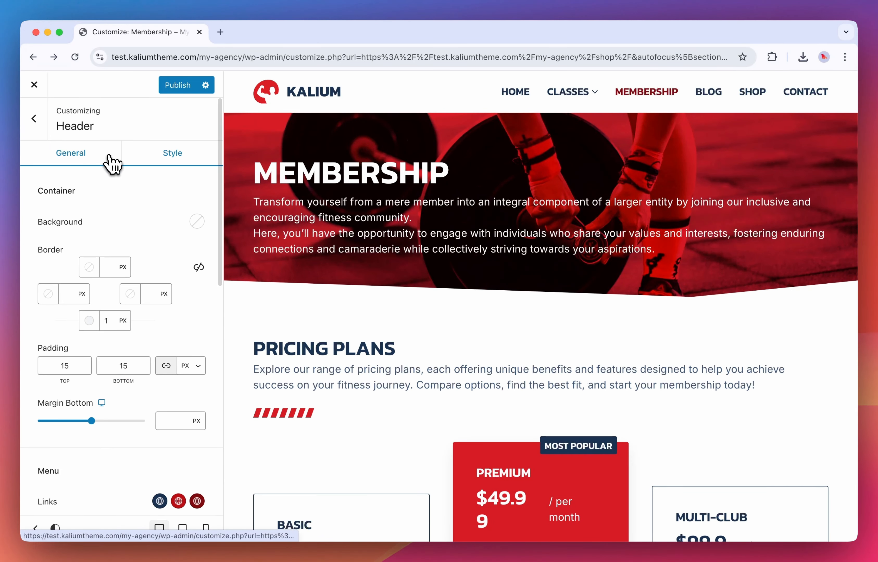
{"action": "left_click", "coordinate": [113, 157]}
{"action": "scroll", "coordinate": [118, 225], "scroll_direction": "down", "scroll_amount": 10}
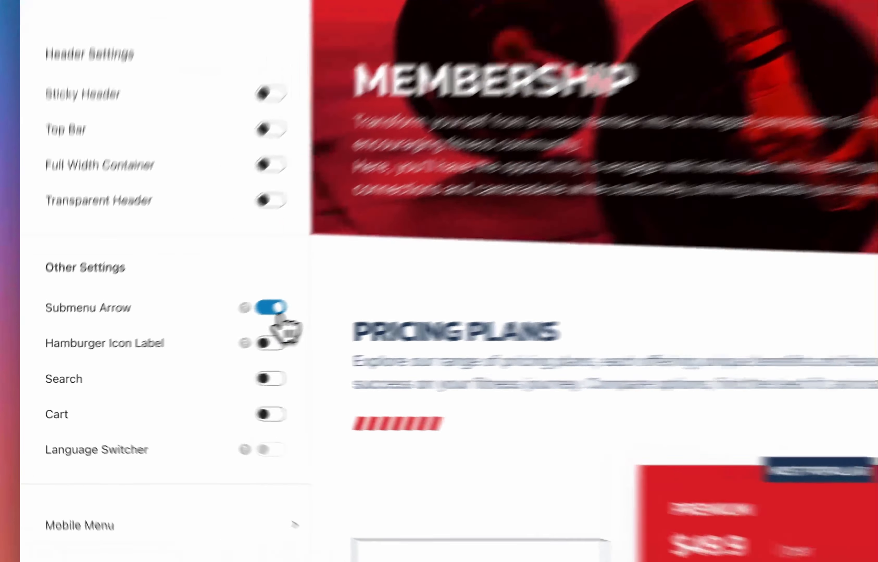
{"action": "left_click", "coordinate": [275, 310]}
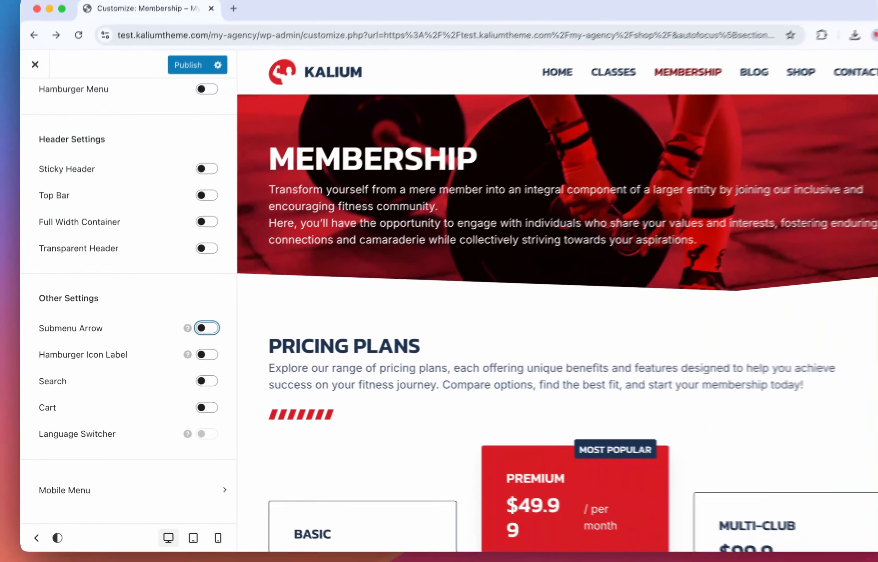
Enable the Submenu Arrow, the Hamburger Icon Label and the Hamburger Menu for the standard header layout
{"action": "left_click", "coordinate": [302, 298]}
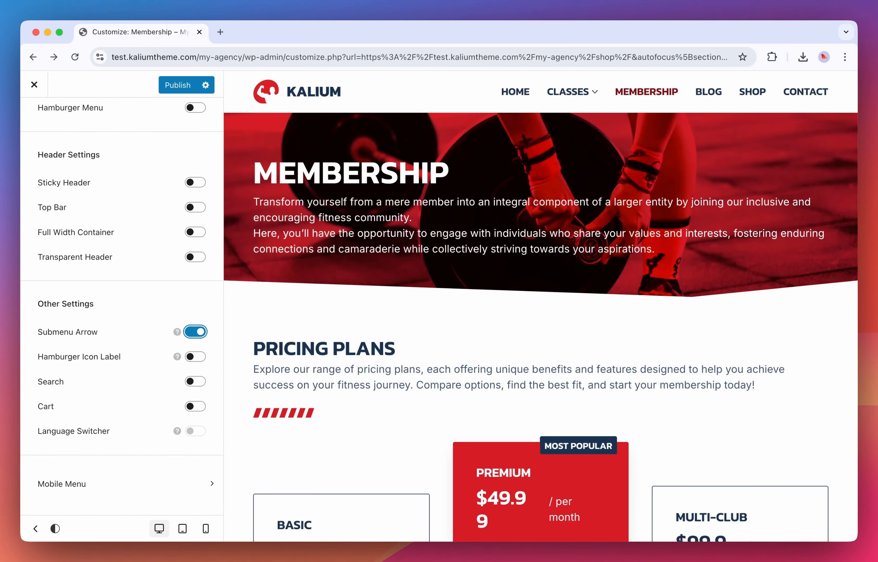
{"action": "left_click", "coordinate": [190, 359]}
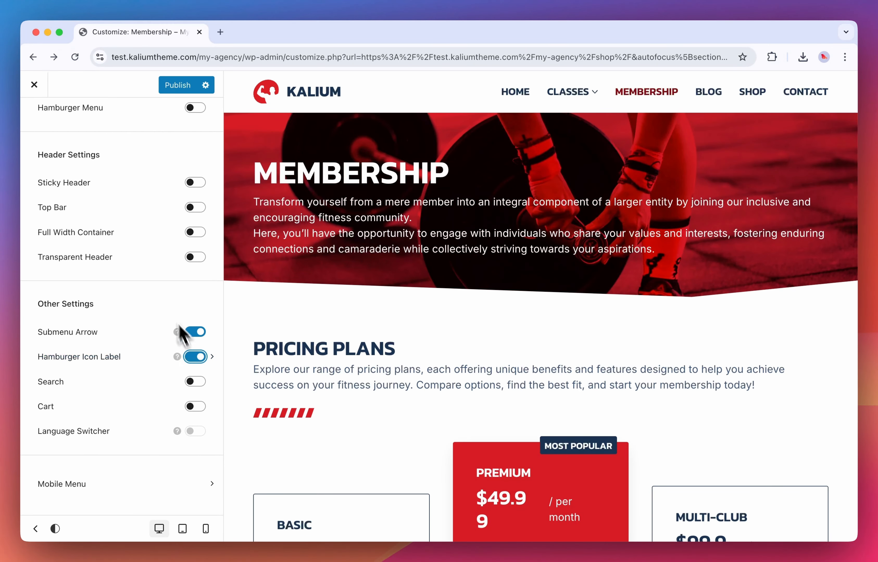
{"action": "scroll", "coordinate": [143, 281], "scroll_direction": "up", "scroll_amount": 10}
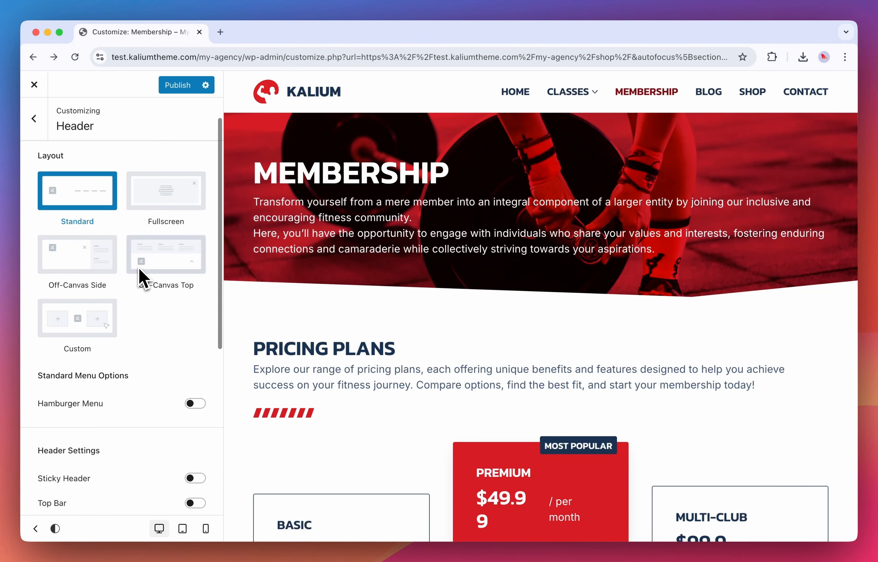
{"action": "left_click", "coordinate": [199, 404]}
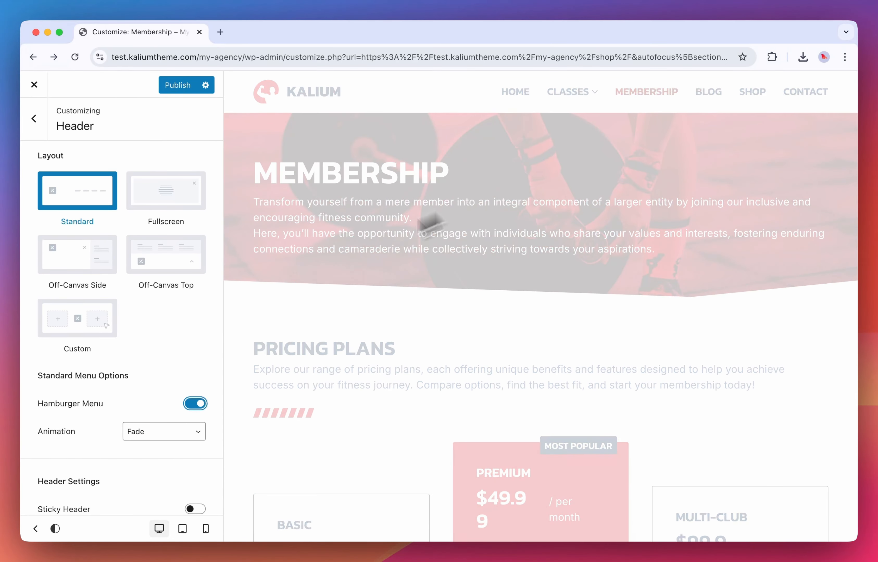
{"action": "scroll", "coordinate": [176, 333], "scroll_direction": "down", "scroll_amount": 9}
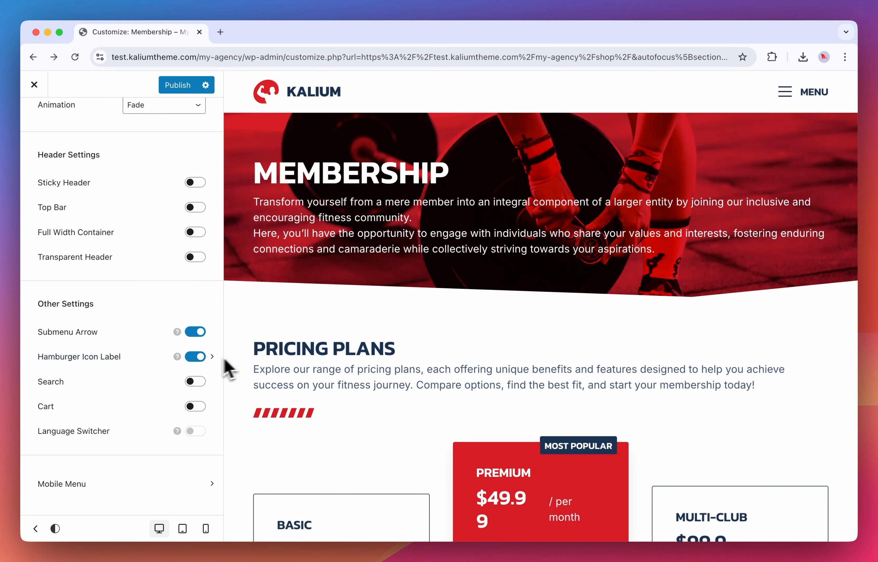
Open the Hamburger Icon Label settings and set the Display Text to OPEN
{"action": "left_click", "coordinate": [127, 364]}
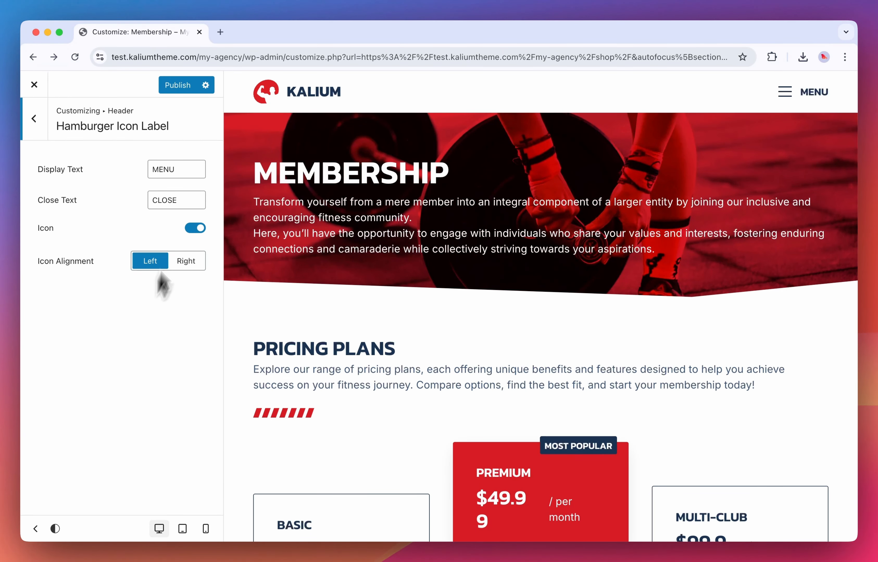
{"action": "left_click", "coordinate": [179, 171]}
{"action": "double_click", "coordinate": [175, 174]}
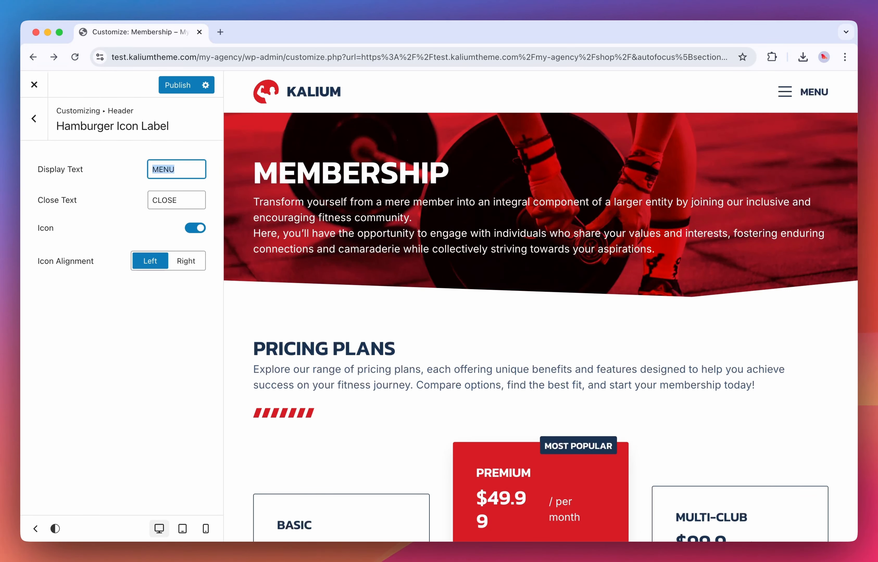
{"action": "type", "text": "OPEN"}
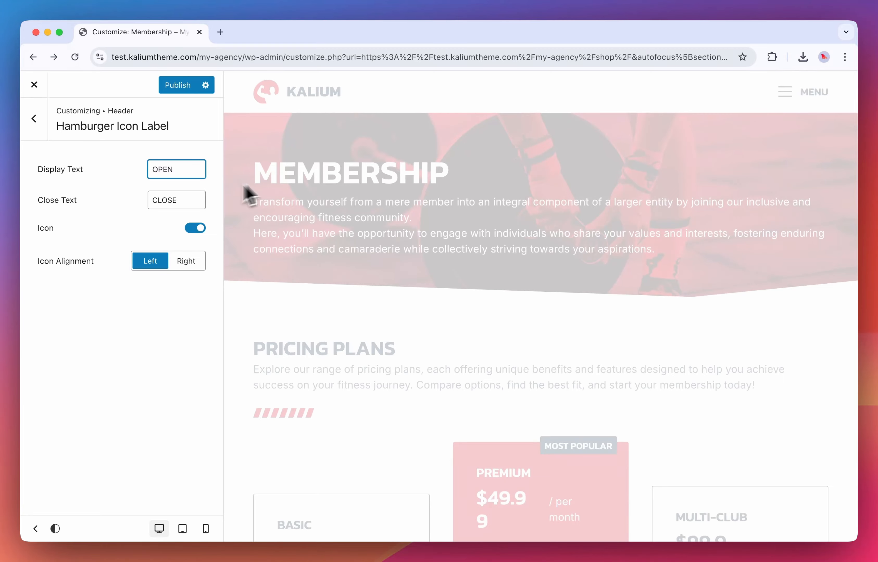
Try X as the label's Close Text, set it back to CLOSE, and test the hamburger menu toggle in the preview
{"action": "double_click", "coordinate": [191, 199]}
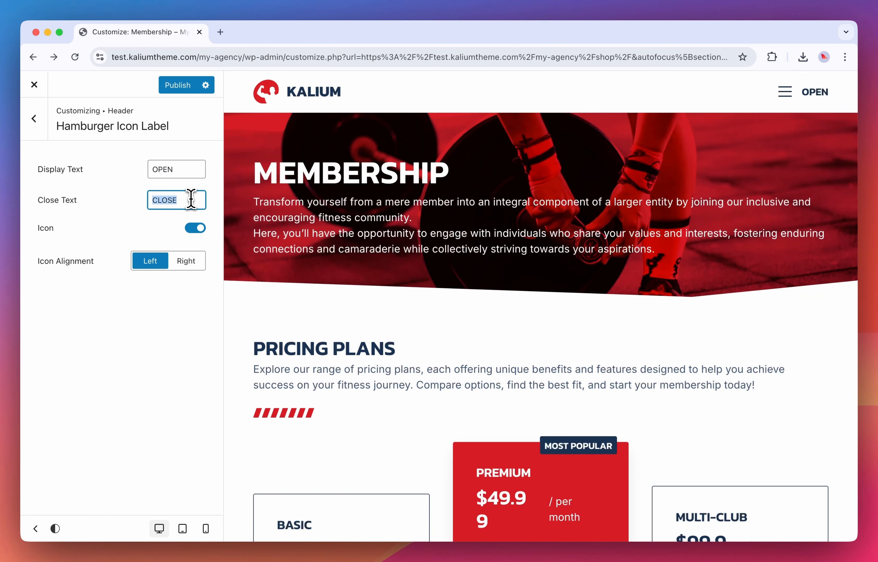
{"action": "type", "text": "X"}
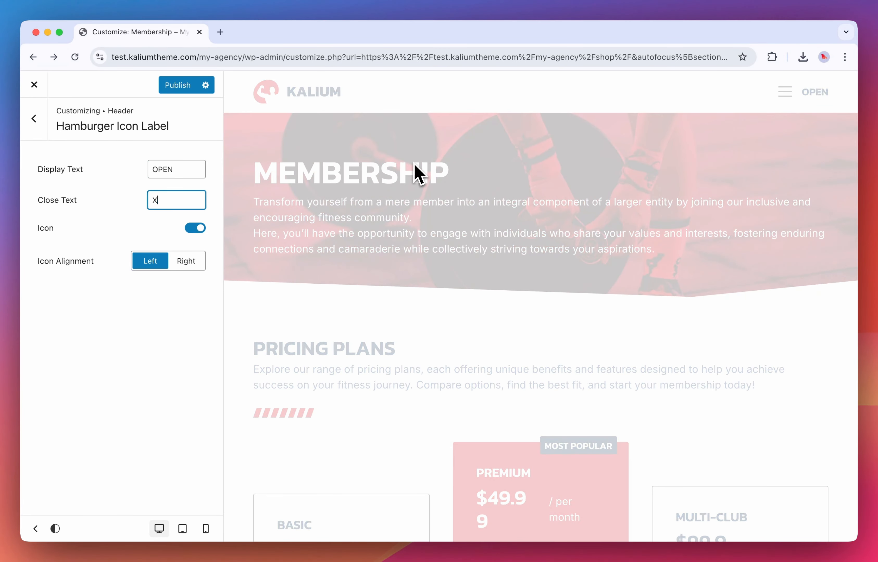
{"action": "key", "text": "BackSpace"}
{"action": "type", "text": "Close"}
{"action": "key", "text": "super+a"}
{"action": "type", "text": "CLOSE"}
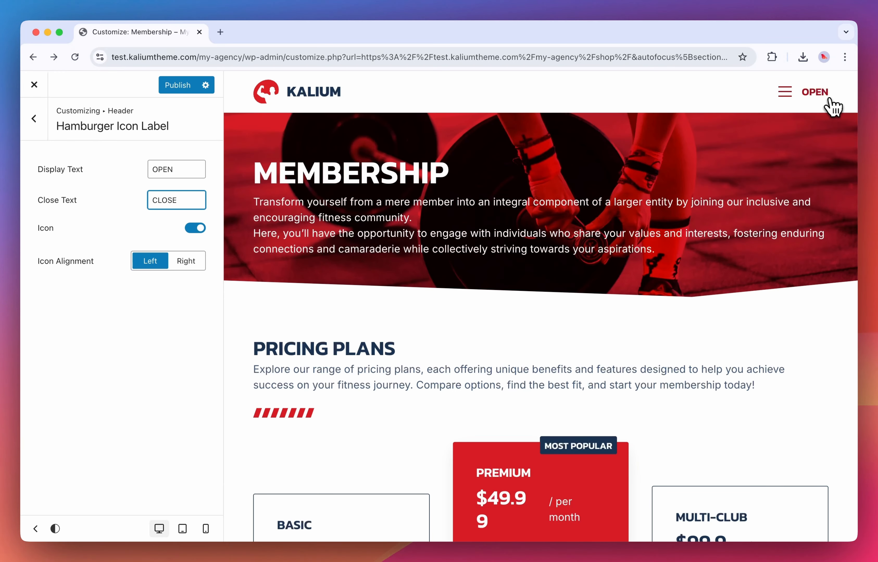
{"action": "left_click", "coordinate": [825, 99]}
{"action": "left_click", "coordinate": [826, 101]}
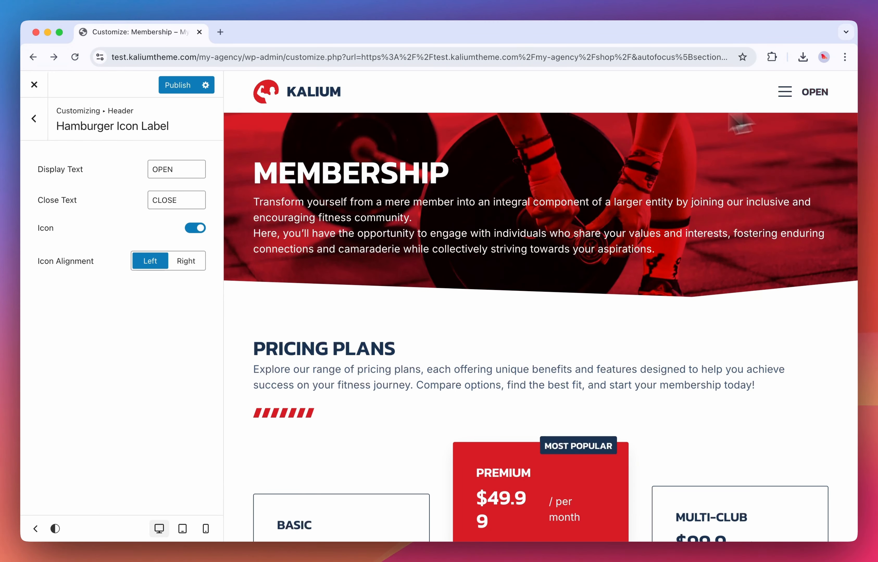
Try the hamburger label with the icon turned off and with Right alignment, restoring the icon and Left alignment
{"action": "left_click", "coordinate": [201, 228]}
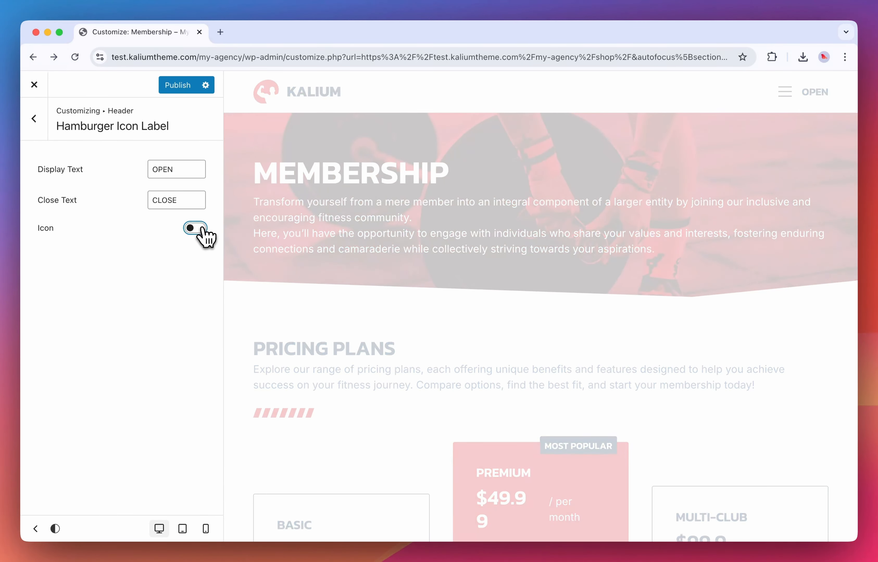
{"action": "left_click", "coordinate": [201, 228]}
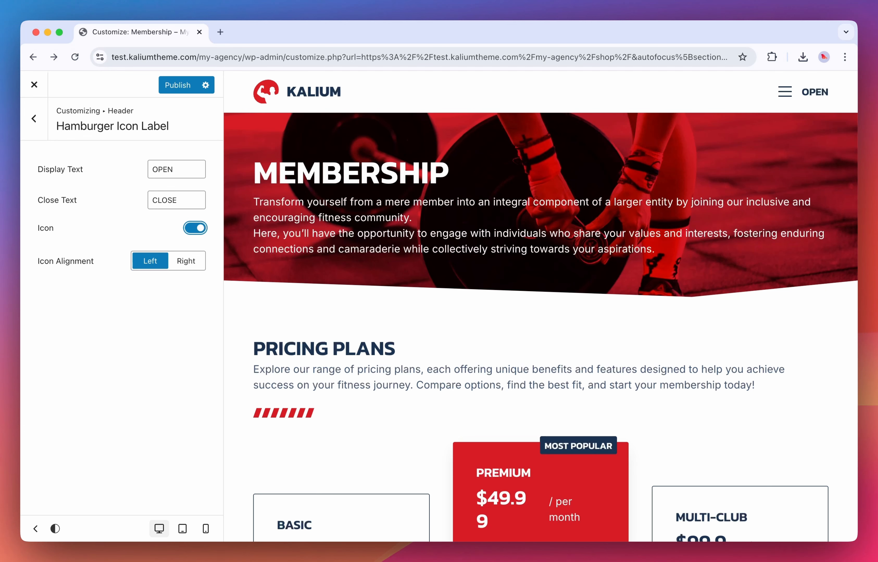
{"action": "left_click", "coordinate": [193, 261]}
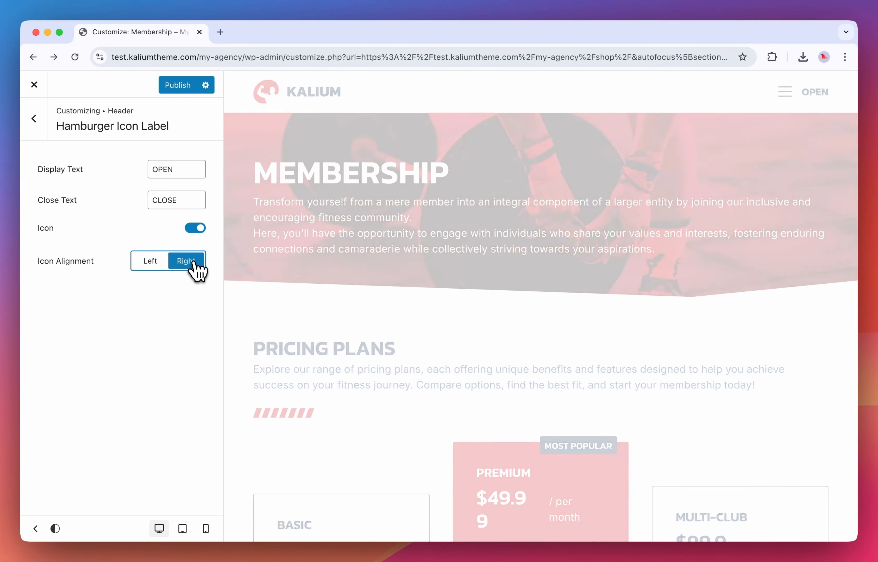
{"action": "left_click", "coordinate": [165, 261]}
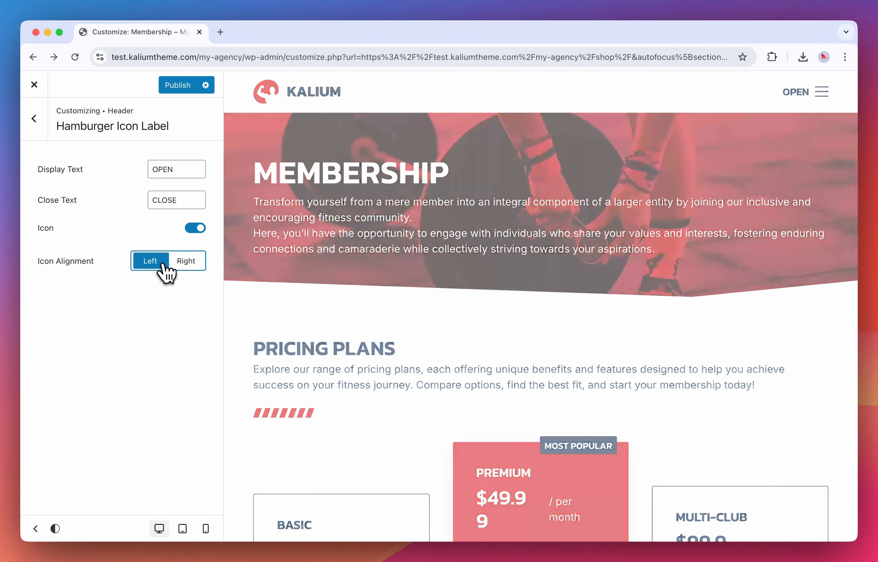
Return to the general Header settings and disable the Hamburger Icon Label, Submenu Arrow and Hamburger Menu
{"action": "left_click", "coordinate": [41, 134]}
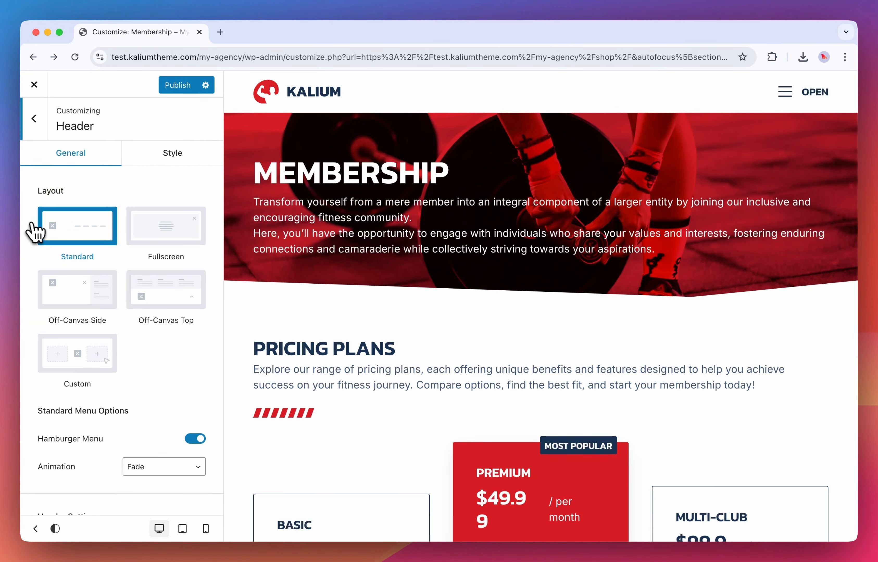
{"action": "scroll", "coordinate": [34, 236], "scroll_direction": "down", "scroll_amount": 10}
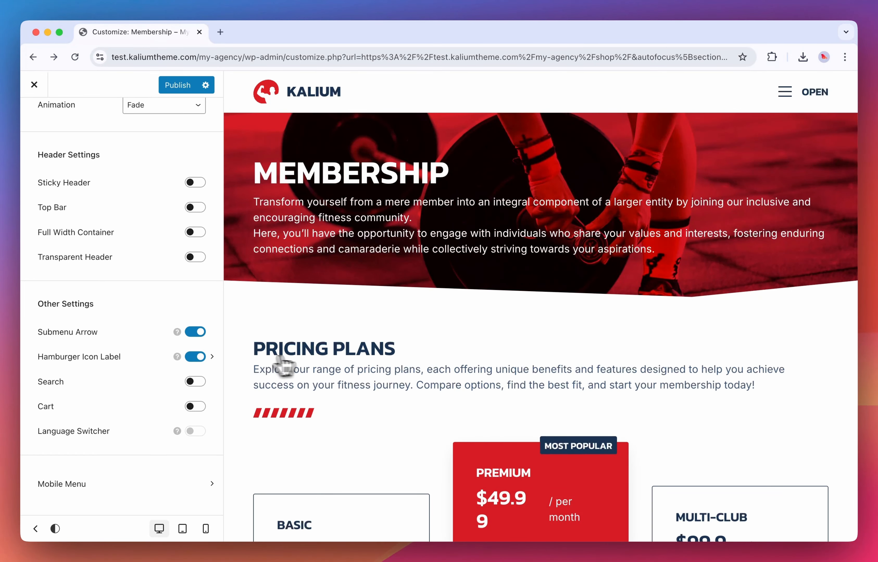
{"action": "left_click", "coordinate": [195, 356]}
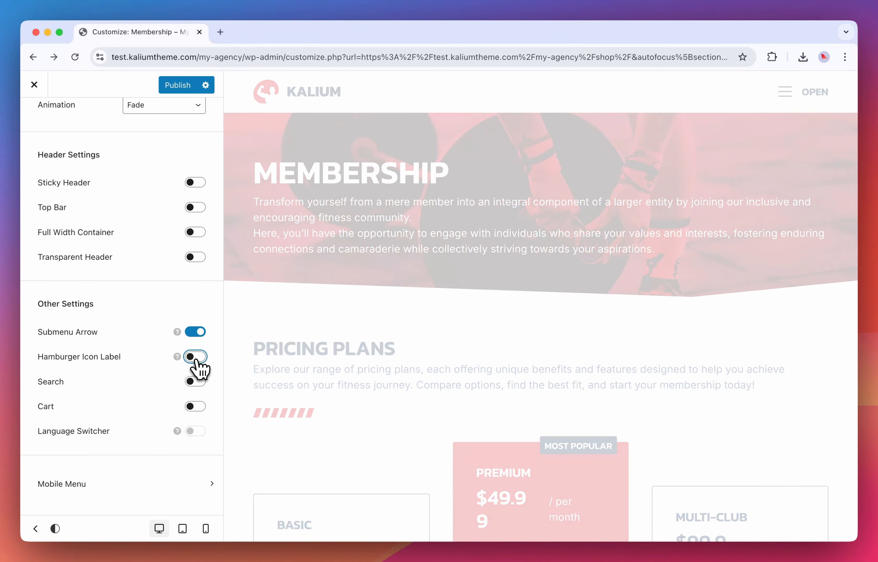
{"action": "left_click", "coordinate": [195, 332]}
{"action": "scroll", "coordinate": [180, 287], "scroll_direction": "up", "scroll_amount": 10}
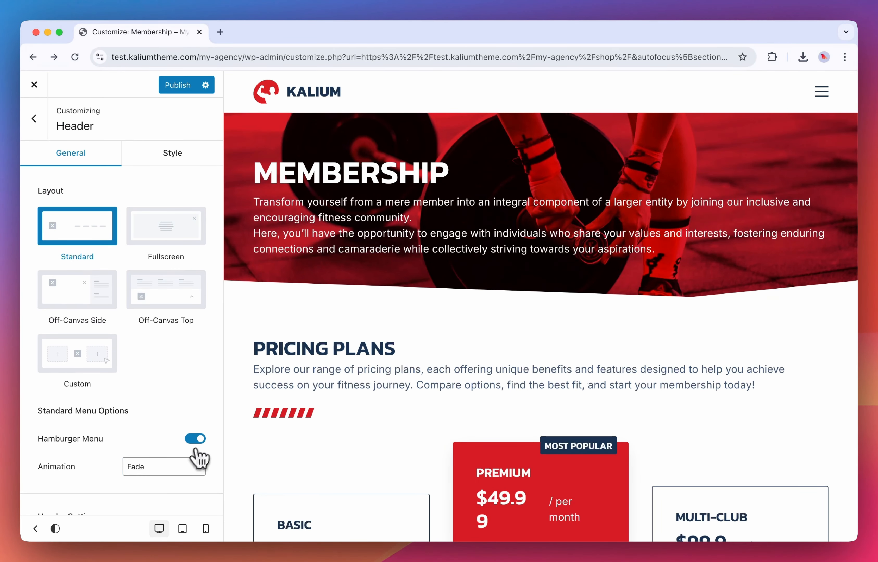
{"action": "left_click", "coordinate": [196, 449]}
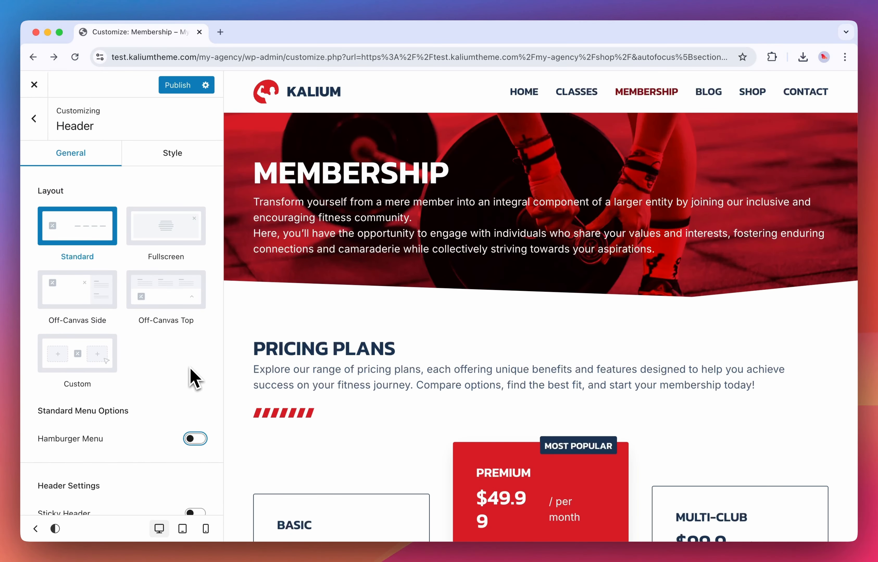
Enable Search in the header and, in its settings, try turning Animate Search Icon off and back on
{"action": "scroll", "coordinate": [191, 379], "scroll_direction": "down", "scroll_amount": 10}
{"action": "mouse_move", "coordinate": [183, 367]}
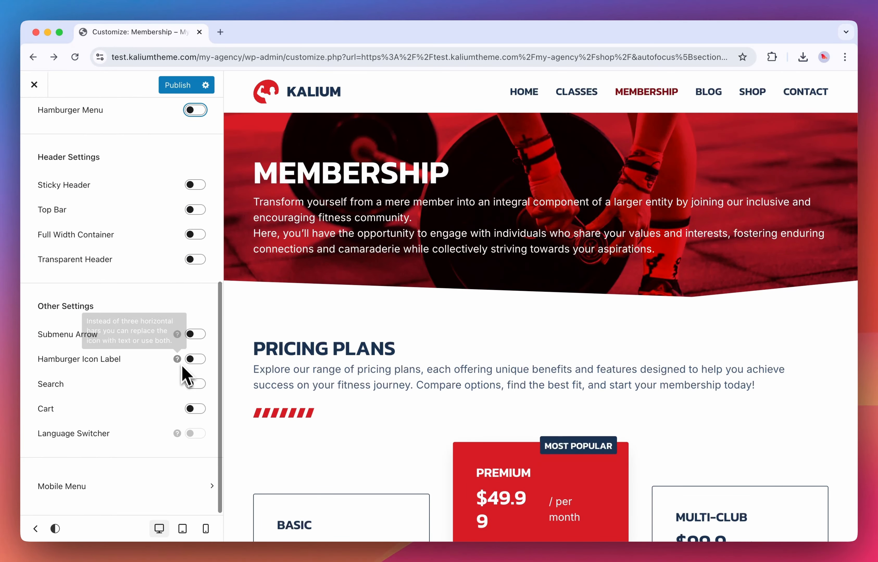
{"action": "left_click", "coordinate": [195, 384]}
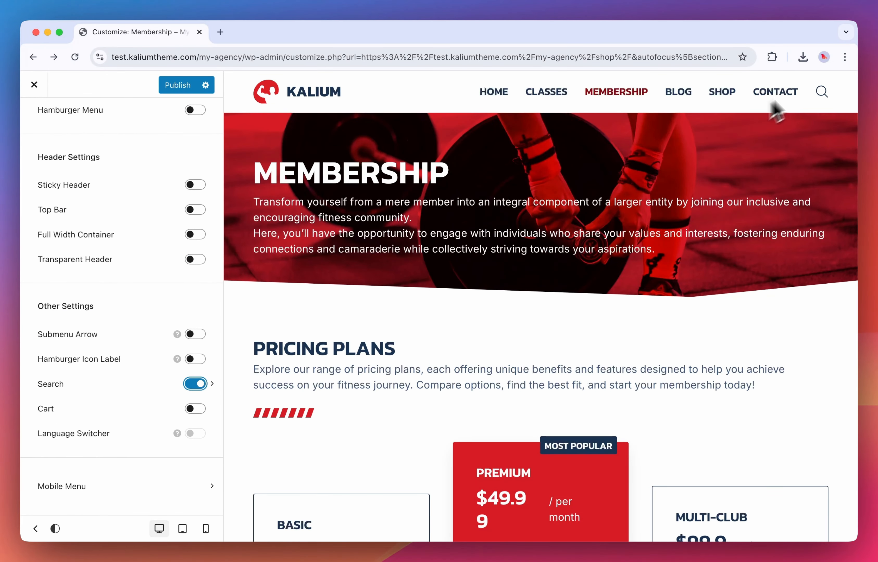
{"action": "left_click", "coordinate": [95, 386]}
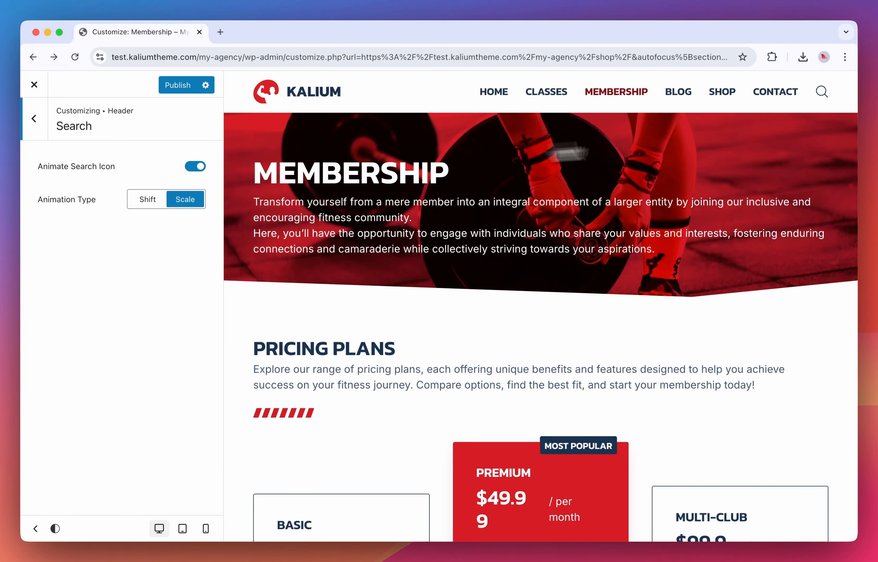
{"action": "left_click", "coordinate": [198, 169]}
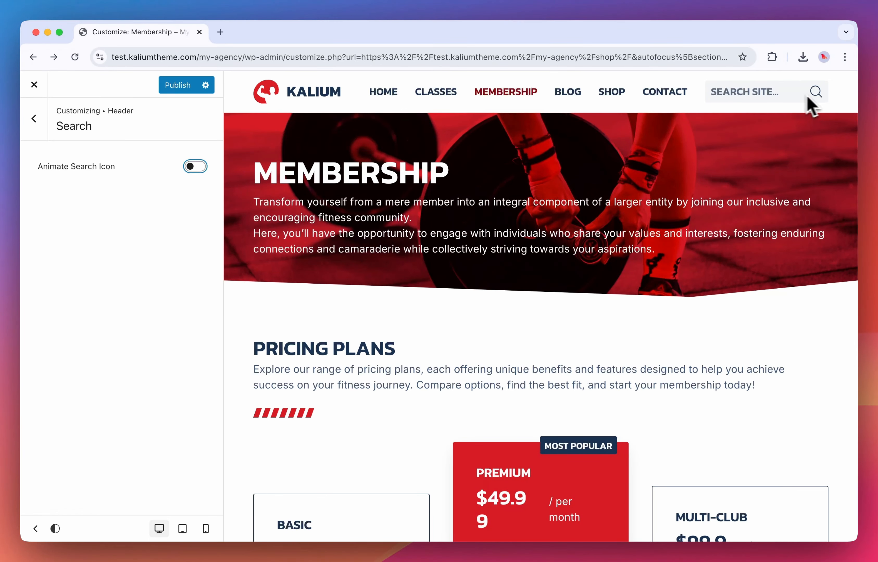
{"action": "left_click", "coordinate": [198, 169]}
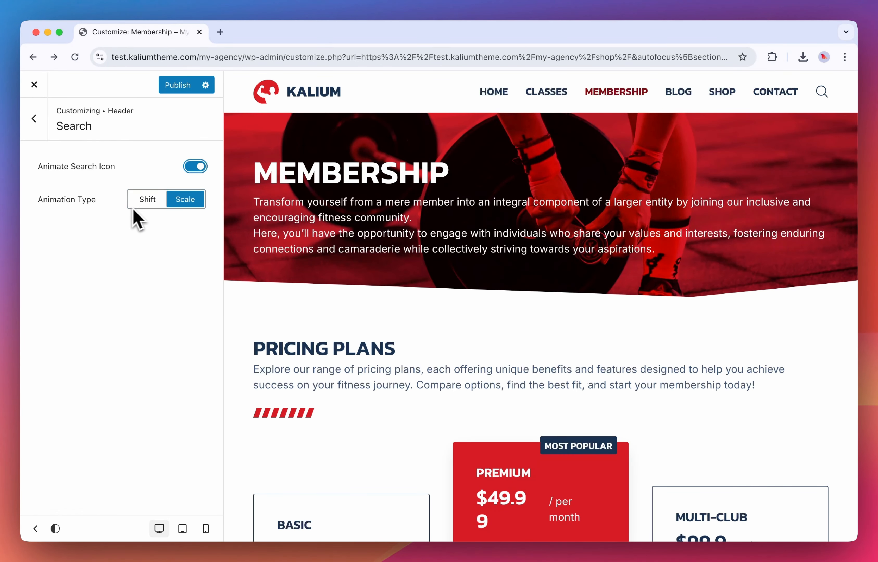
Set the search icon's Animation Type to Shift, try the search in the preview and return to the Membership page
{"action": "left_click", "coordinate": [148, 199]}
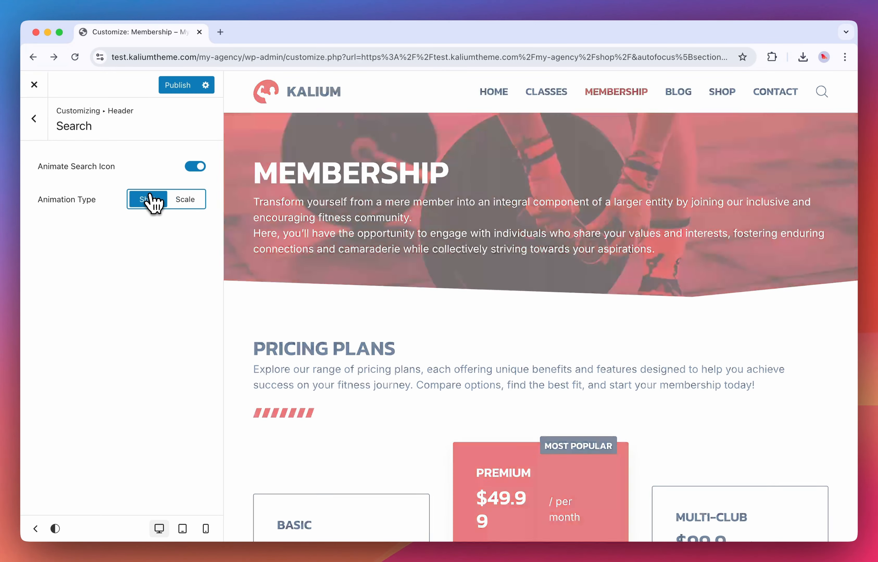
{"action": "left_click", "coordinate": [822, 93]}
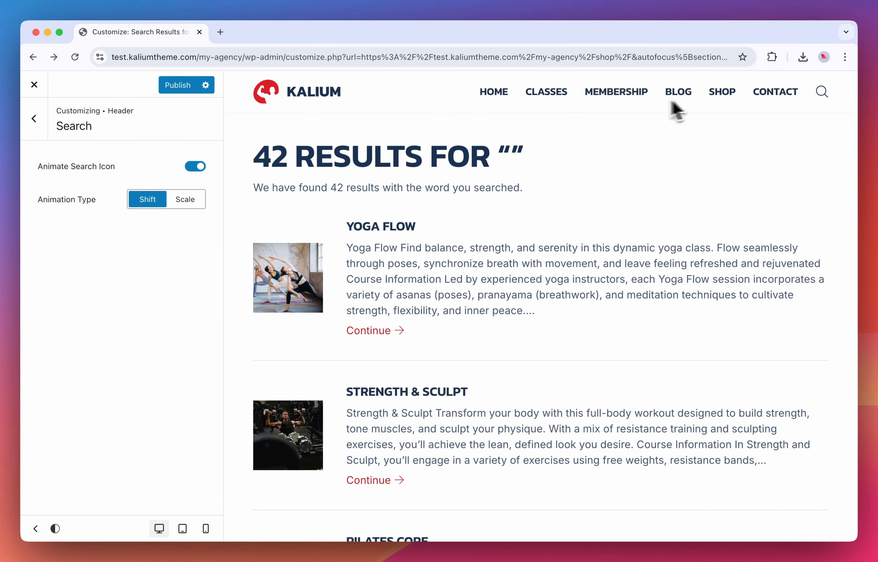
{"action": "left_click", "coordinate": [644, 97]}
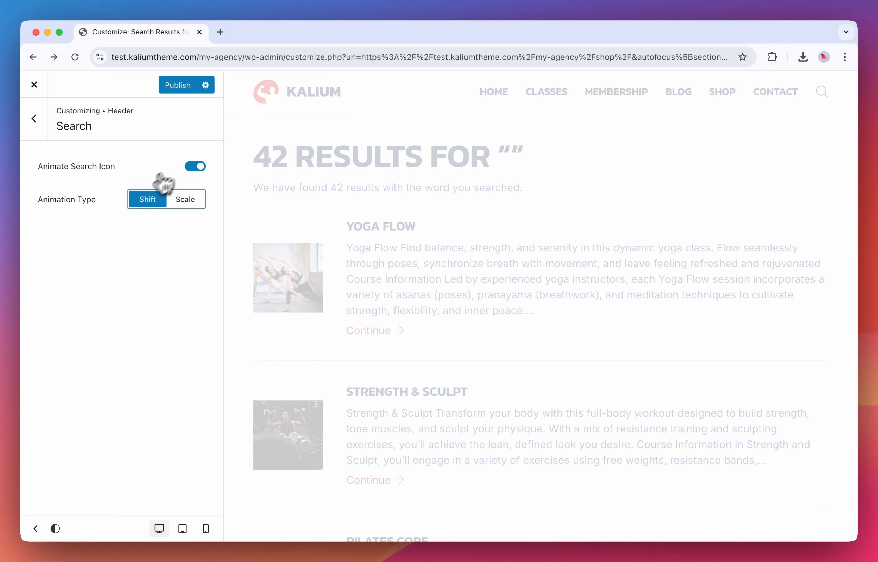
Return to the general Header settings, disable Search and enable Cart
{"action": "left_click", "coordinate": [34, 118]}
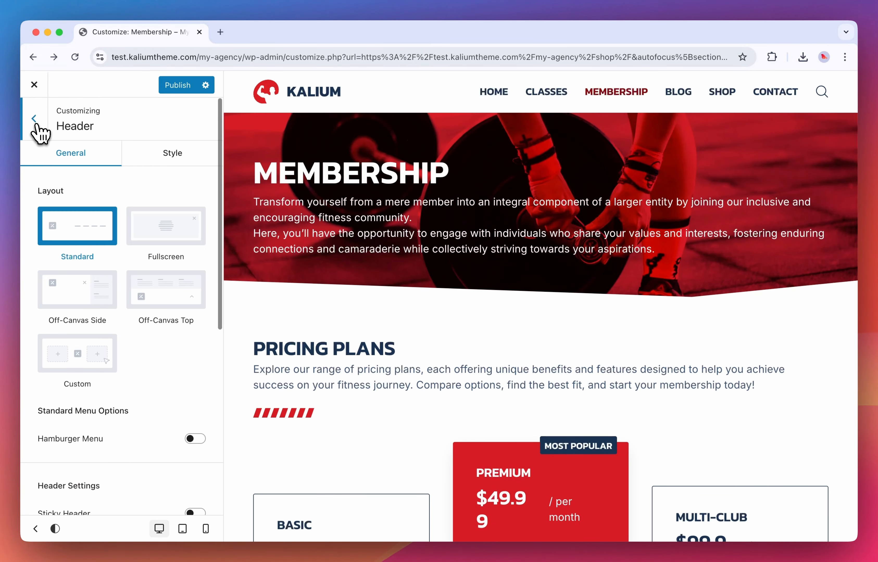
{"action": "scroll", "coordinate": [158, 377], "scroll_direction": "down", "scroll_amount": 10}
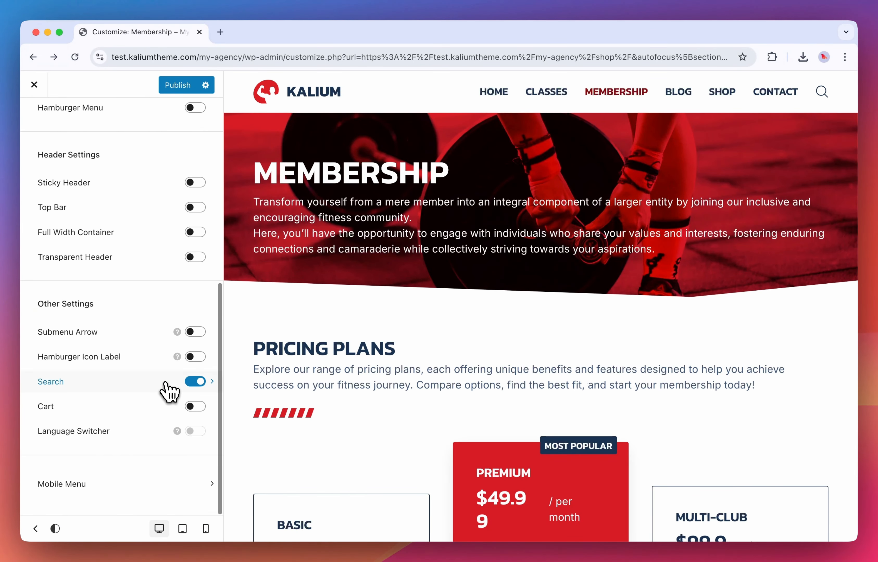
{"action": "left_click", "coordinate": [195, 383]}
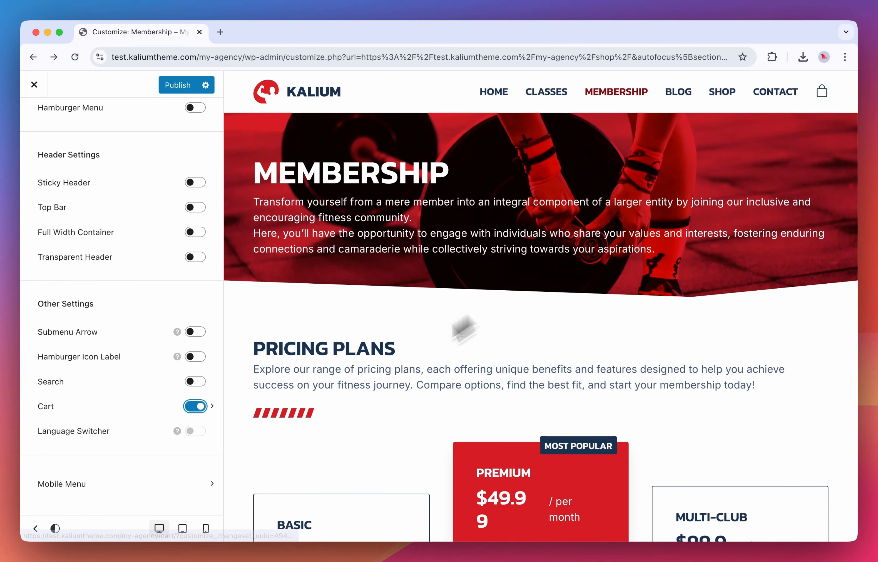
Open the header Cart settings, try the shopping cart icon and set the icon to the basket
{"action": "left_click", "coordinate": [132, 413]}
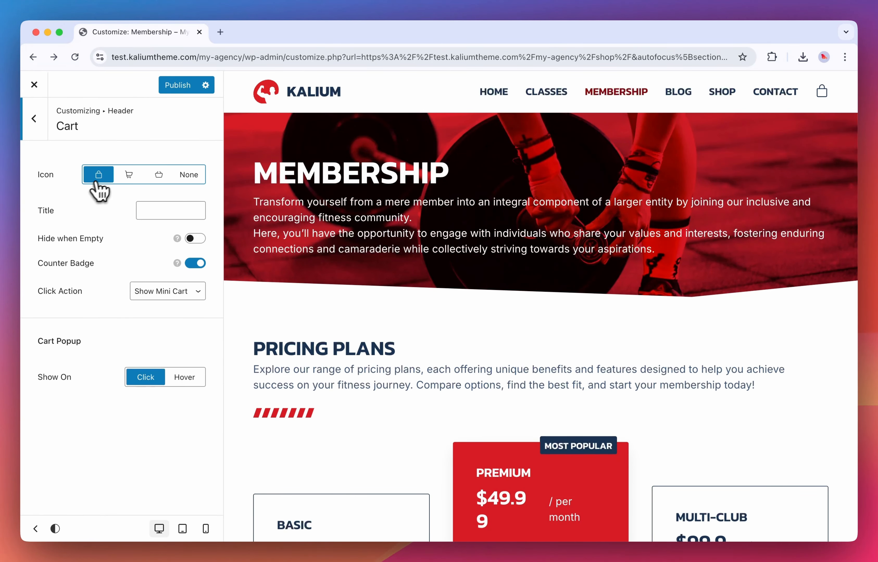
{"action": "left_click", "coordinate": [134, 174]}
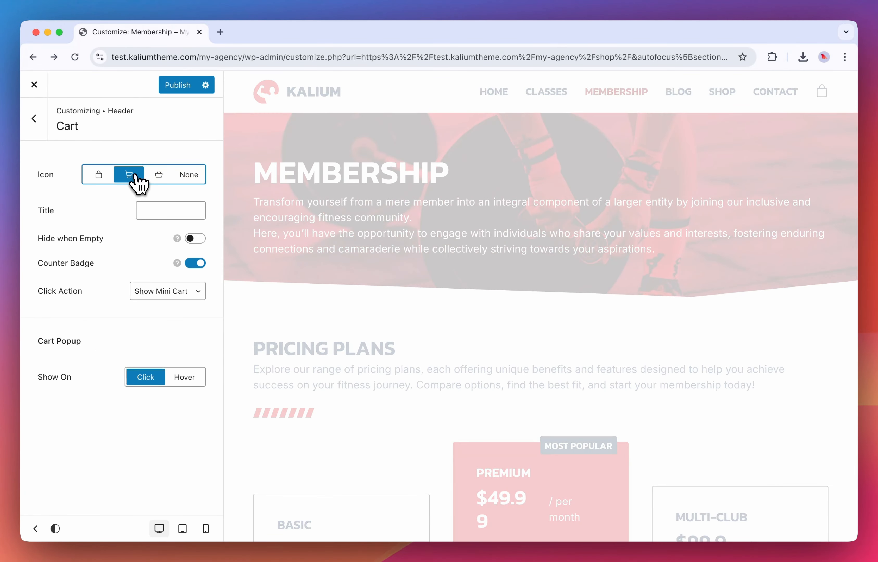
{"action": "left_click", "coordinate": [158, 176]}
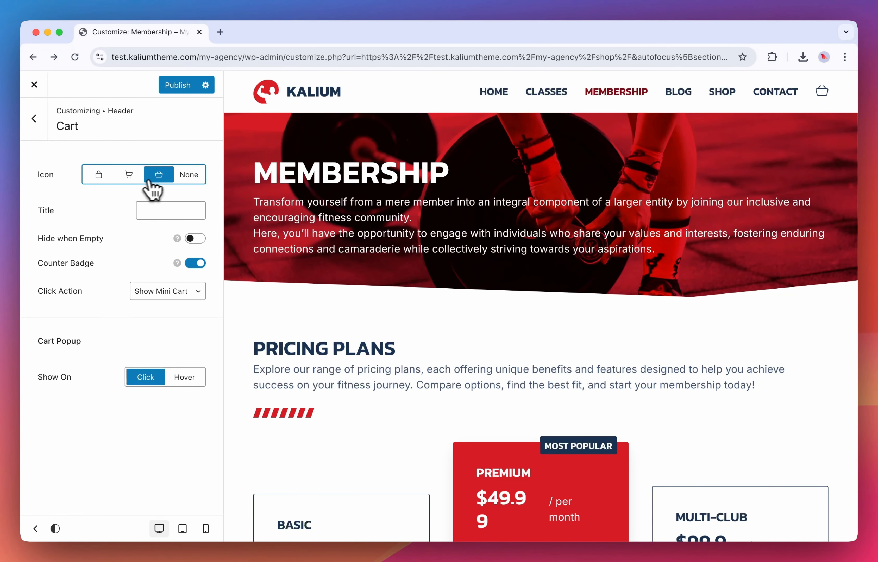
Try the cart without an icon, set the icon to the shopping bag and enter the title "My cart"
{"action": "left_click", "coordinate": [190, 176]}
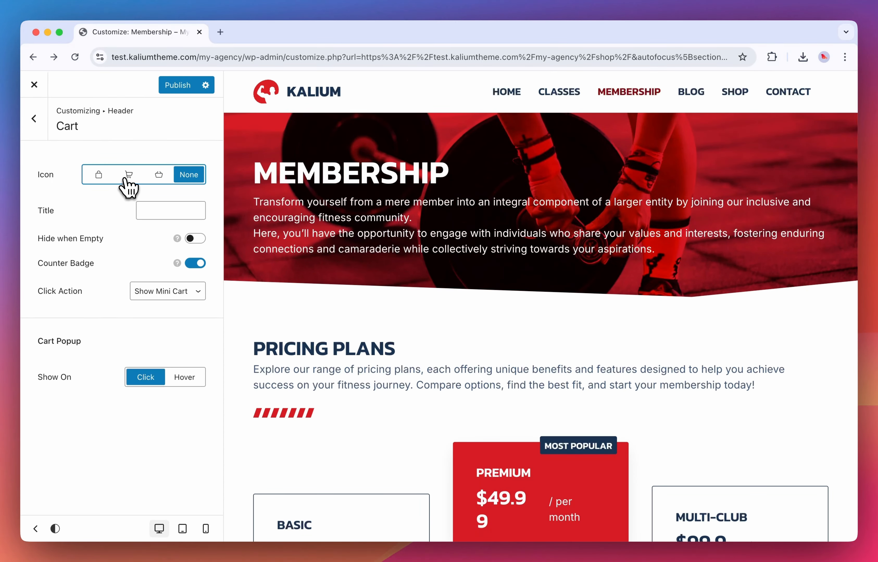
{"action": "left_click", "coordinate": [99, 175]}
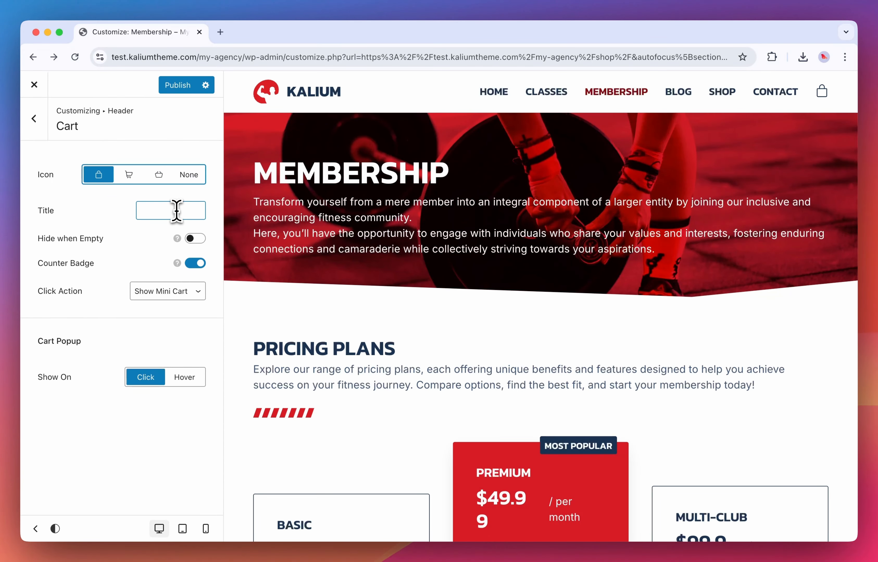
{"action": "left_click", "coordinate": [177, 210]}
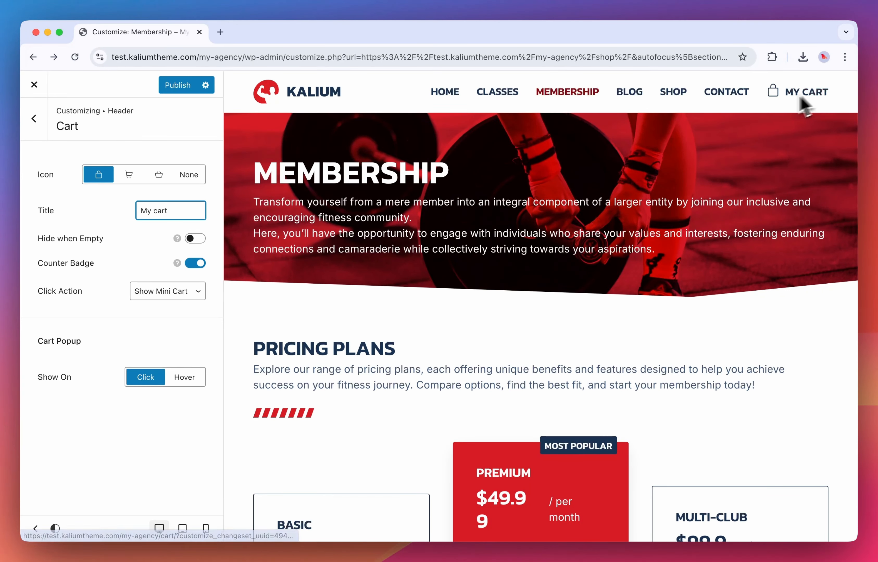
Try Hide when Empty, add MuscleTech Platinum Creatine to the cart from the preview's Shop page and turn Counter Badge off
{"action": "left_click", "coordinate": [198, 240]}
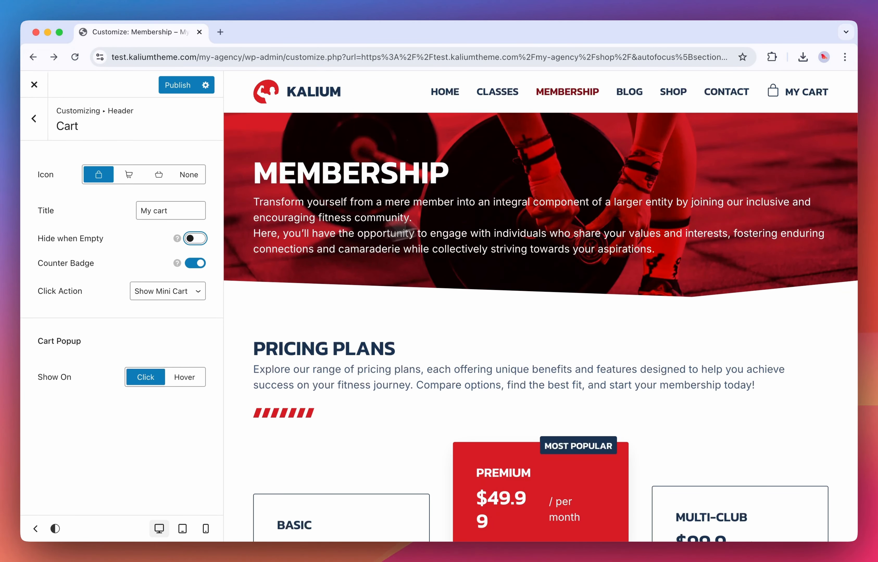
{"action": "left_click", "coordinate": [679, 101]}
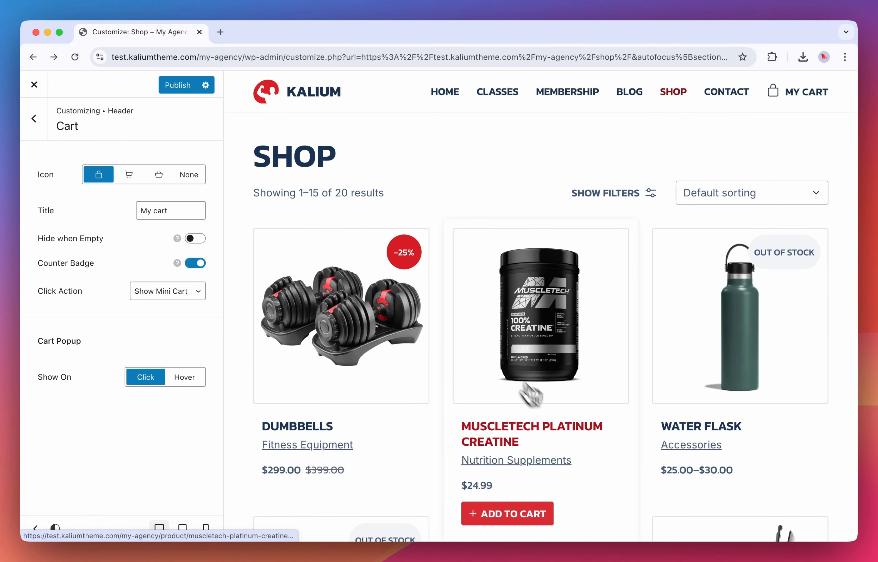
{"action": "left_click", "coordinate": [521, 516]}
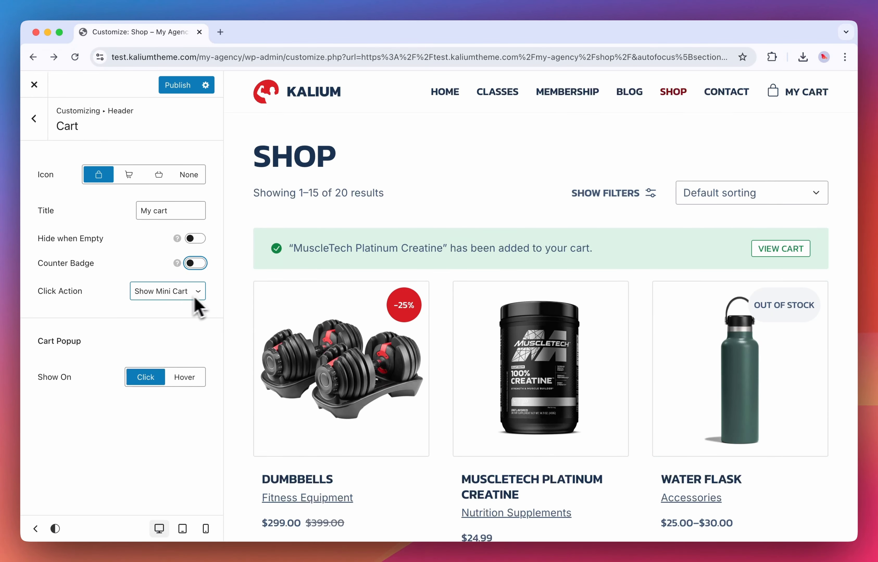
Review the cart's Click Action choices, keep Show Mini Cart and try My Cart in the preview header
{"action": "left_click", "coordinate": [145, 298]}
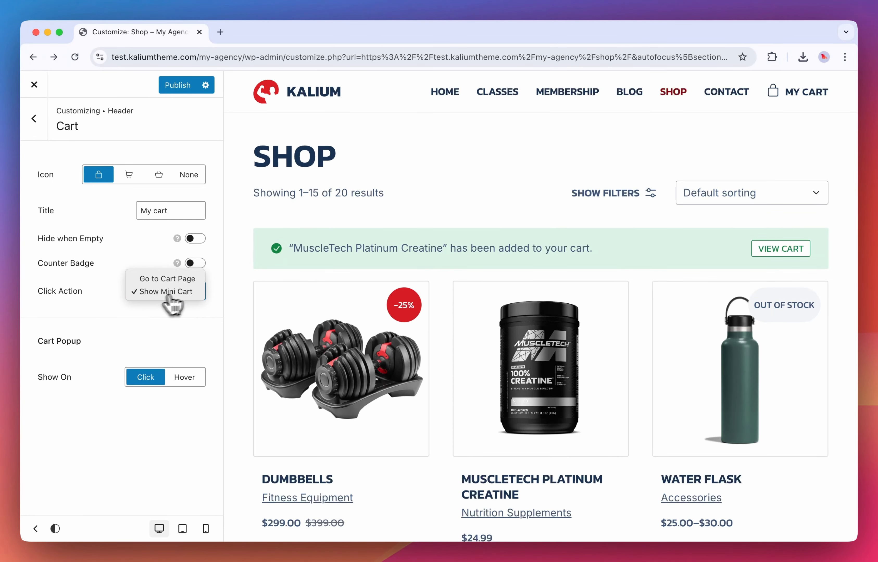
{"action": "left_click", "coordinate": [736, 153]}
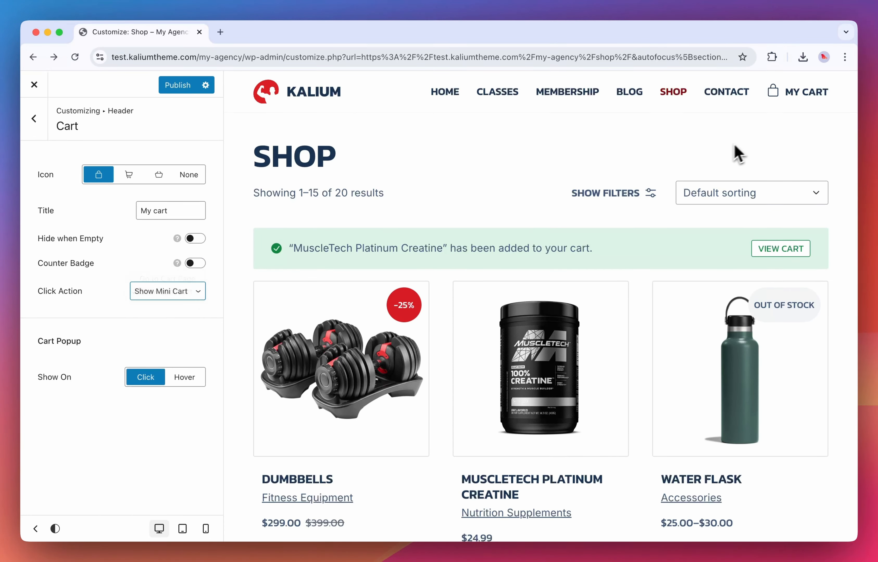
{"action": "left_click", "coordinate": [823, 99]}
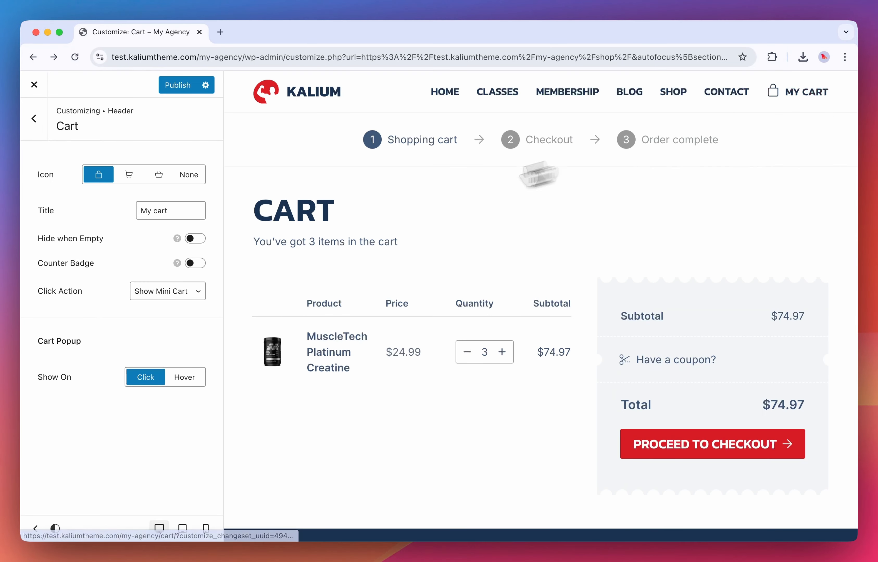
Try the Click Action Go to Cart Page by opening My Cart from the preview's Shop page
{"action": "left_click", "coordinate": [184, 294]}
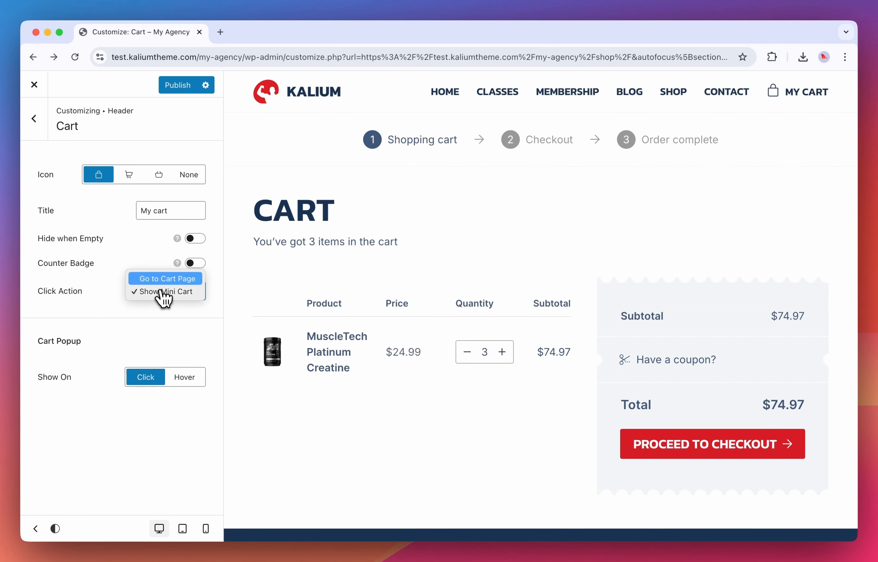
{"action": "left_click", "coordinate": [168, 279]}
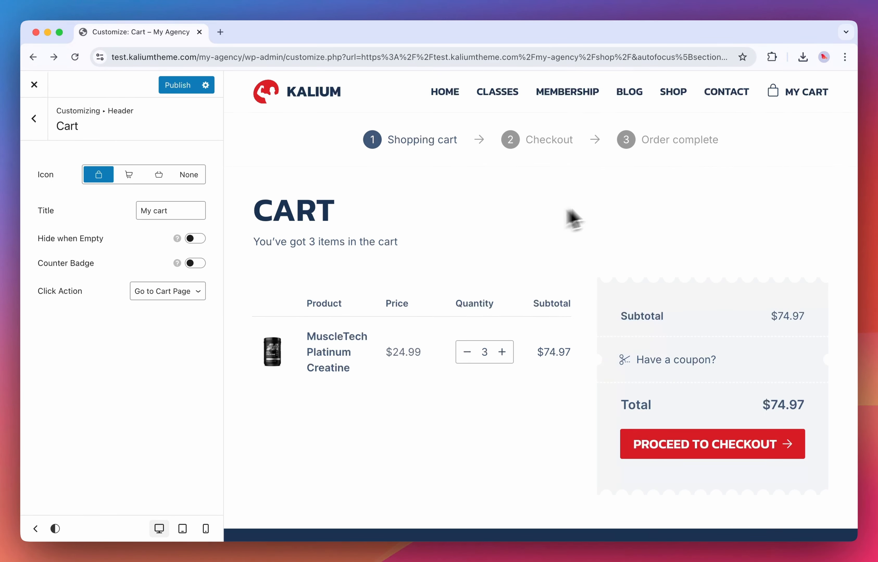
{"action": "left_click", "coordinate": [672, 99]}
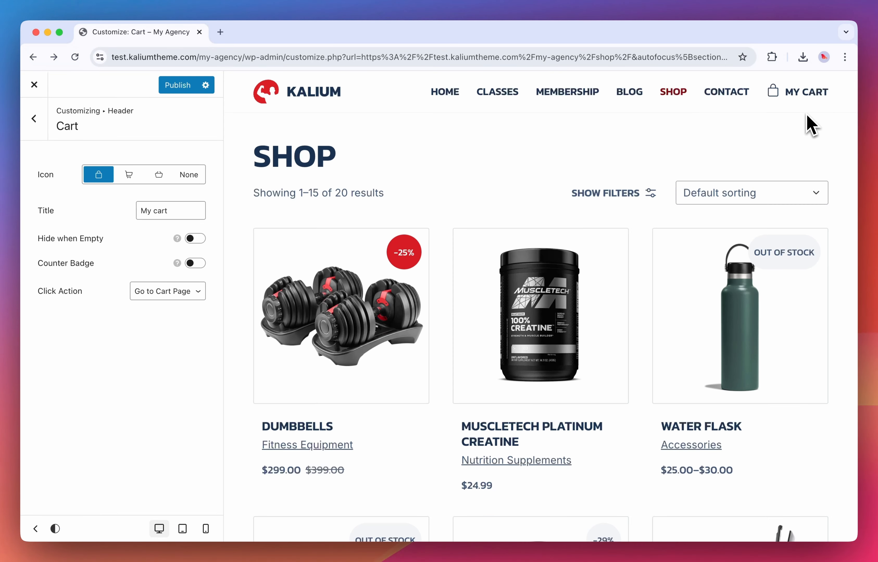
{"action": "left_click", "coordinate": [805, 96]}
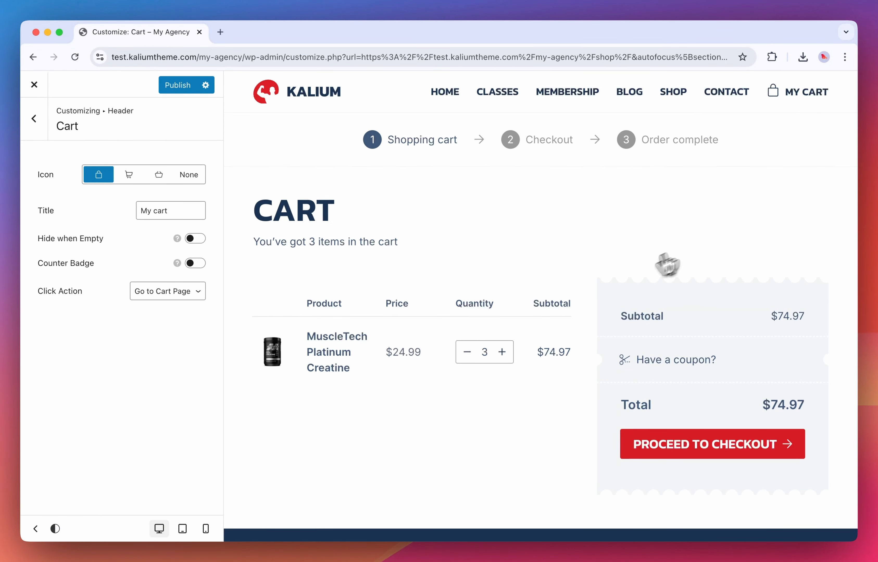
Set the cart's Click Action to Show Mini Cart and its popup to Show On Hover
{"action": "left_click", "coordinate": [195, 292]}
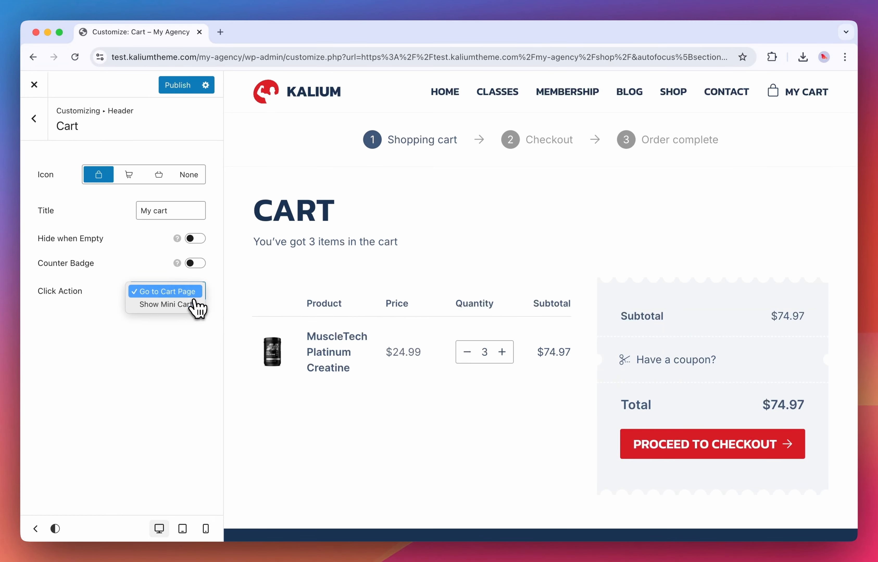
{"action": "left_click", "coordinate": [166, 305]}
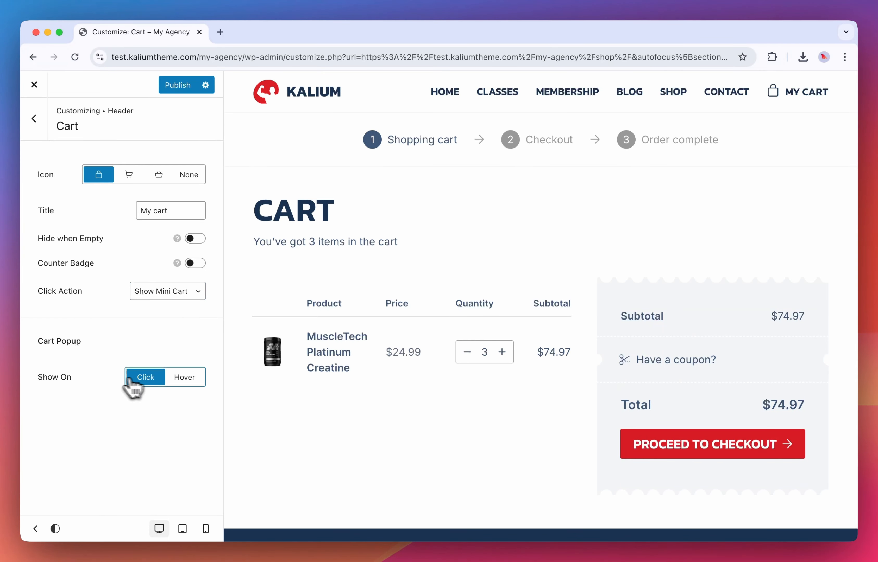
{"action": "left_click", "coordinate": [176, 382]}
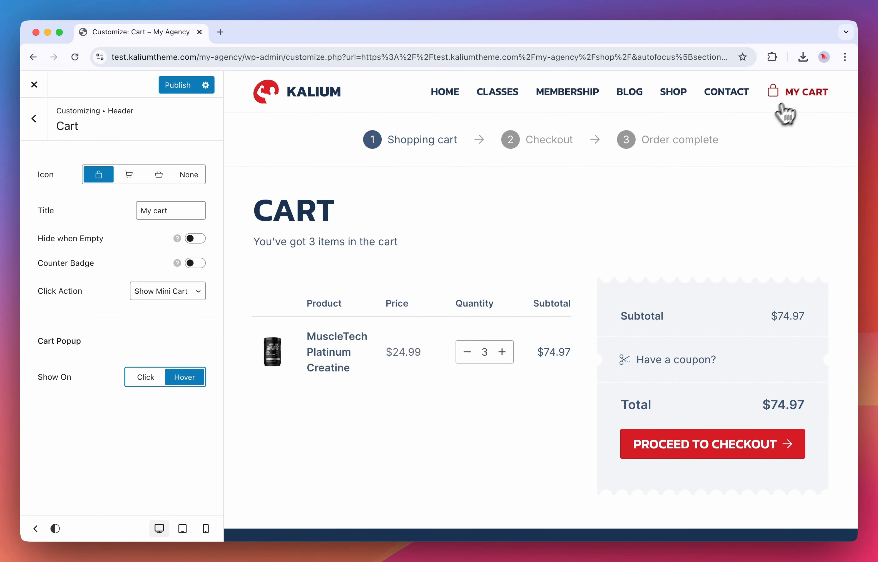
Add MuscleTech Platinum Creatine to the cart again from the preview's Shop page and go to the Contact page
{"action": "left_click", "coordinate": [682, 97]}
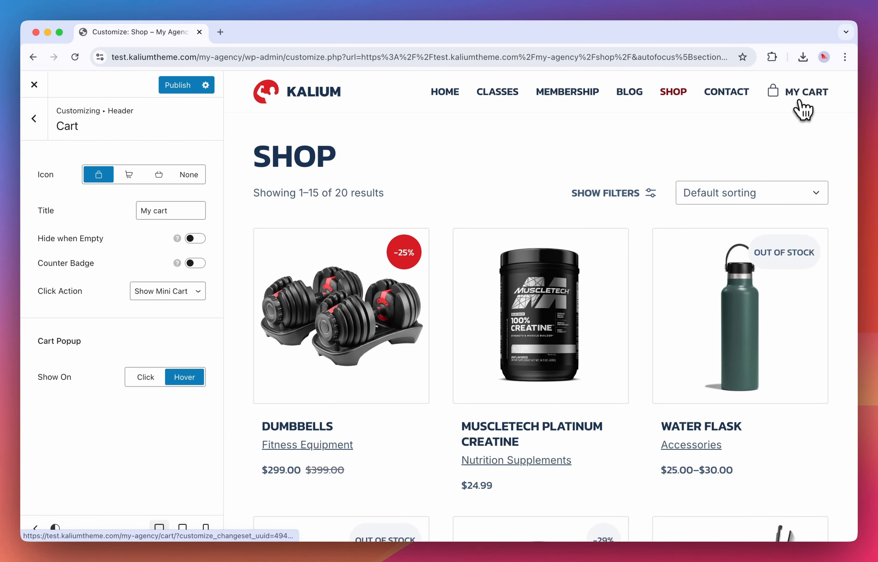
{"action": "mouse_move", "coordinate": [580, 420]}
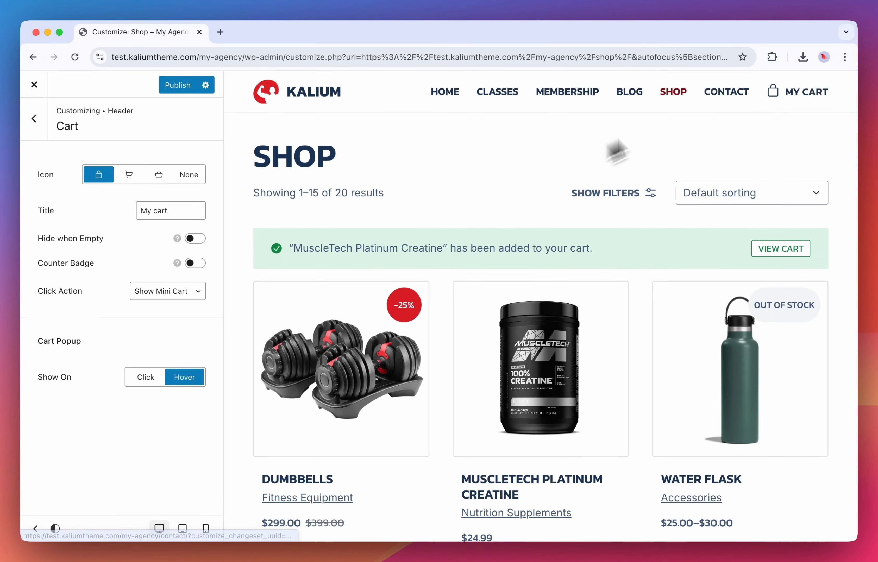
{"action": "left_click", "coordinate": [745, 101]}
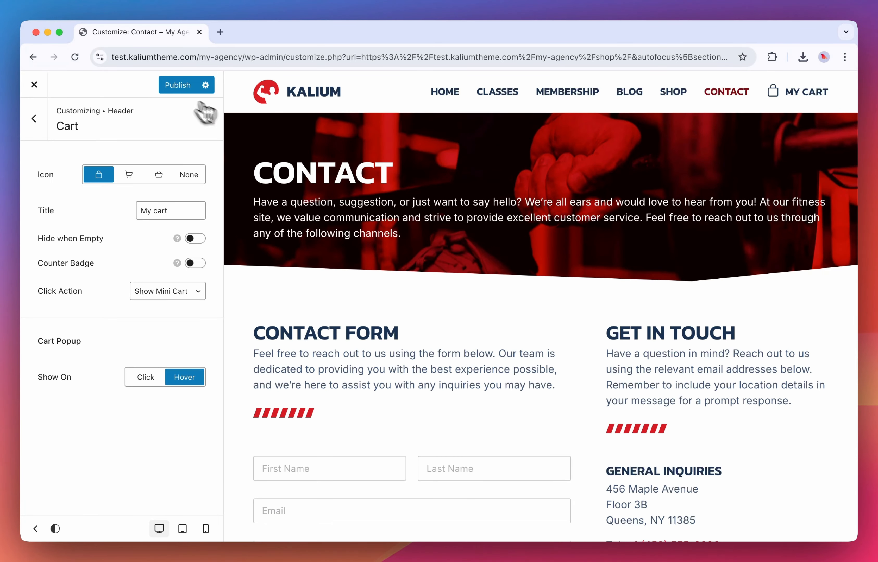
Publish the header cart changes and open the site's home page, test.kaliumtheme.com/my-agency/, in a new browser tab
{"action": "left_click", "coordinate": [179, 85]}
{"action": "left_click_drag", "start_coordinate": [246, 59], "coordinate": [37, 83]}
{"action": "key", "text": "super+c"}
{"action": "key", "text": "super+t"}
{"action": "key", "text": "super+v"}
{"action": "key", "text": "Return"}
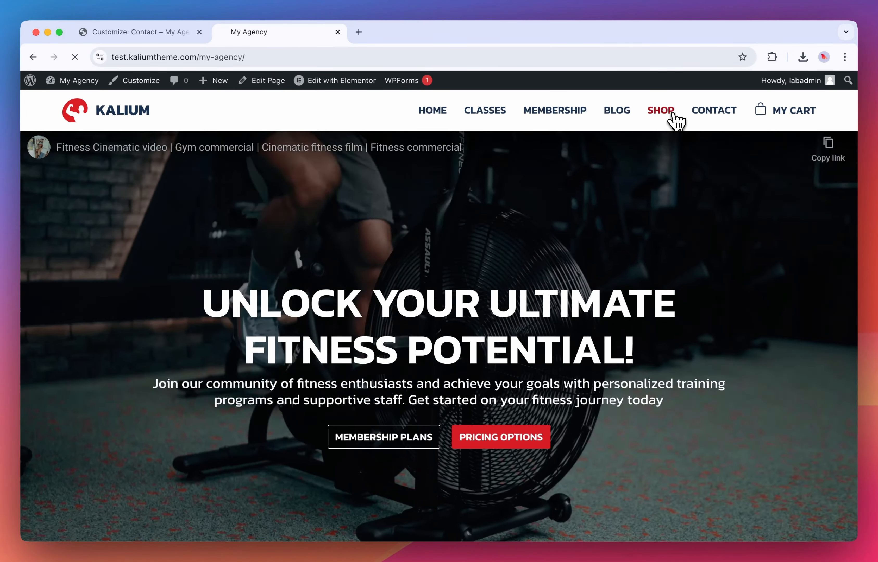
On the live Shop page, add MuscleTech Platinum Creatine to the cart, try My Cart and return to the Customizer
{"action": "left_click", "coordinate": [672, 114]}
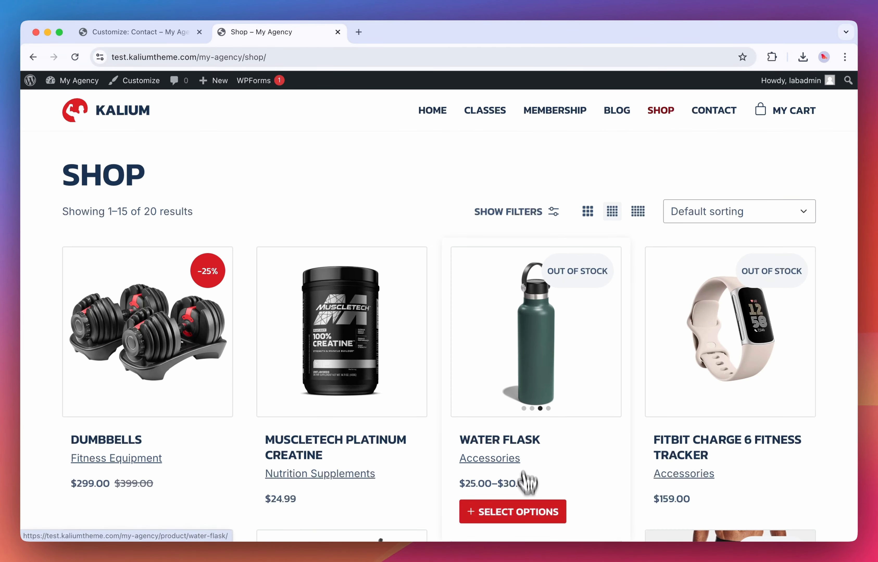
{"action": "left_click", "coordinate": [347, 523]}
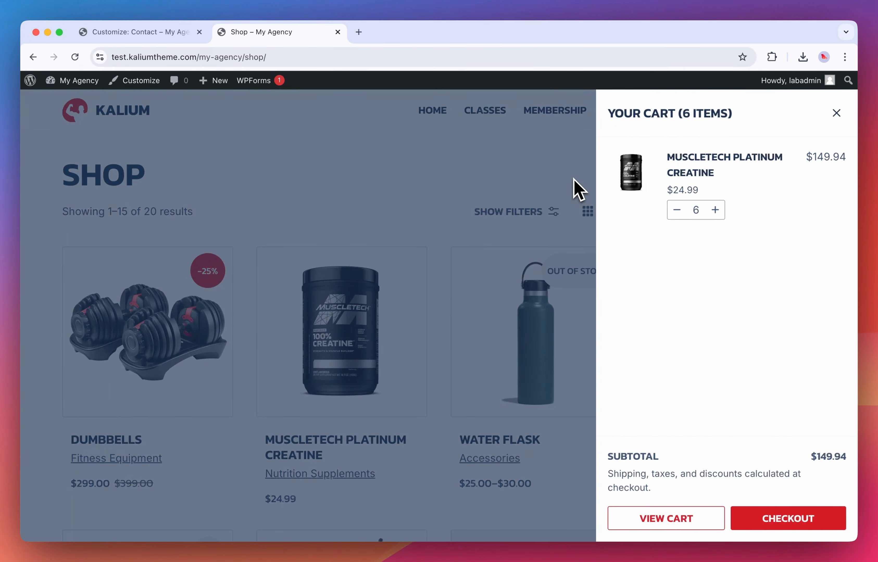
{"action": "left_click", "coordinate": [562, 174]}
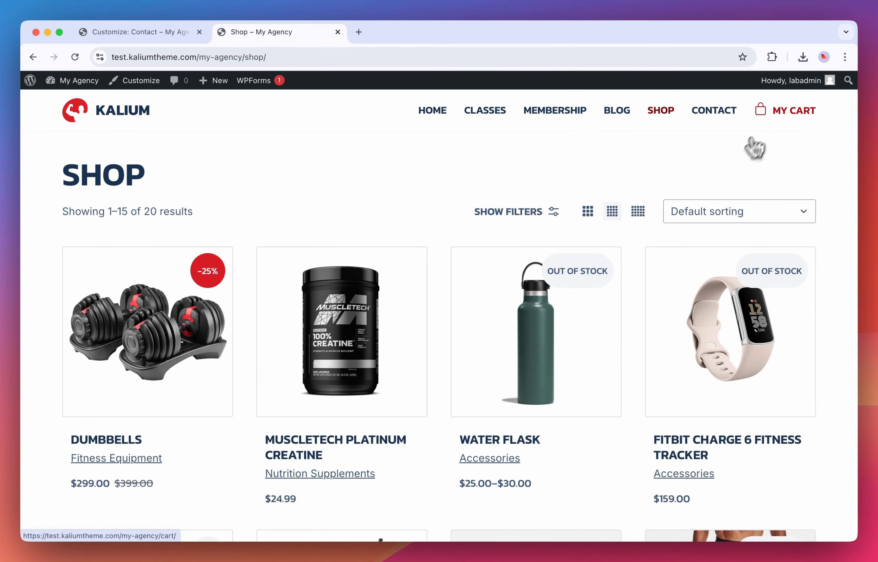
{"action": "left_click", "coordinate": [766, 117]}
{"action": "left_click", "coordinate": [513, 182]}
{"action": "left_click", "coordinate": [163, 35]}
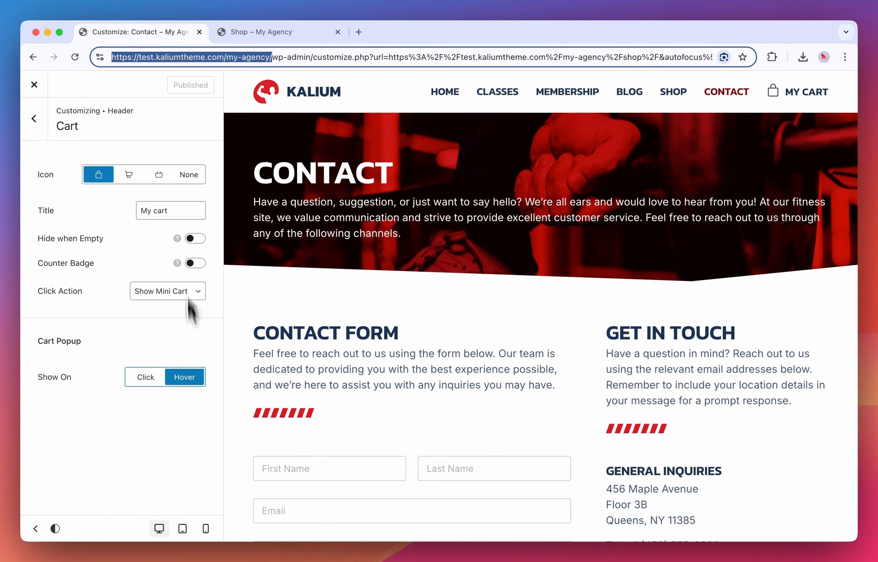
Try Show On Click, restore Hover, return to the general Header settings and close the live Shop page
{"action": "left_click", "coordinate": [158, 377]}
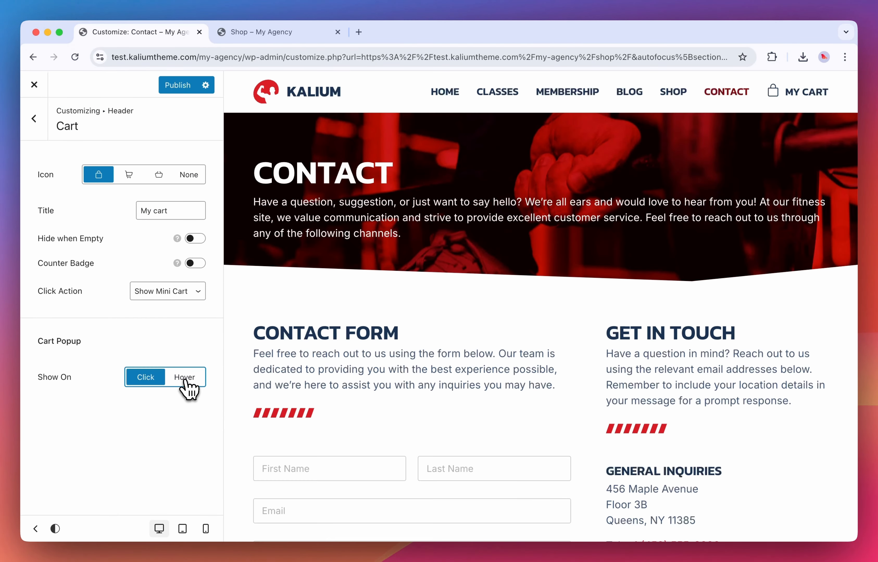
{"action": "left_click", "coordinate": [184, 381]}
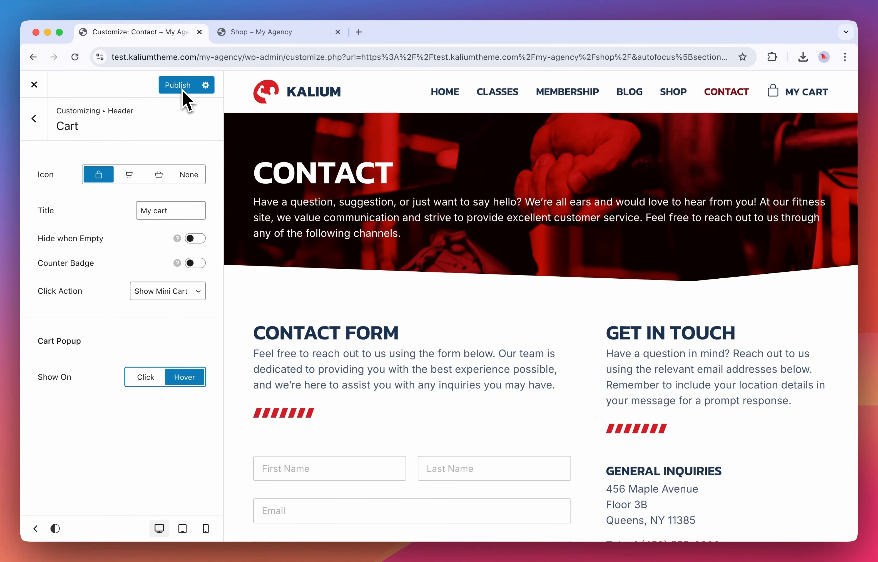
{"action": "left_click", "coordinate": [34, 119]}
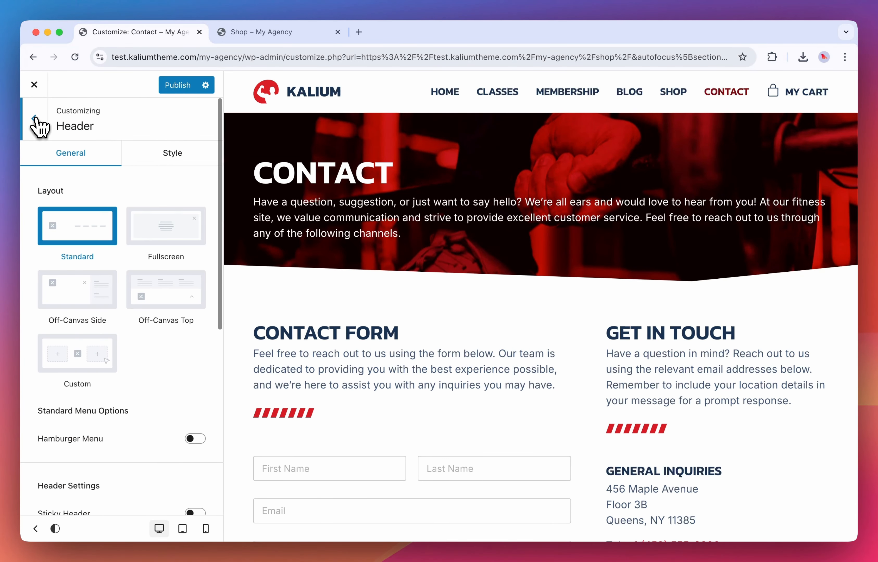
{"action": "middle_click", "coordinate": [303, 33]}
Disable Cart in the header's Other Settings and read the Language Switcher's help note
{"action": "scroll", "coordinate": [306, 174], "scroll_direction": "down", "scroll_amount": 4}
{"action": "scroll", "coordinate": [303, 185], "scroll_direction": "down", "scroll_amount": 5}
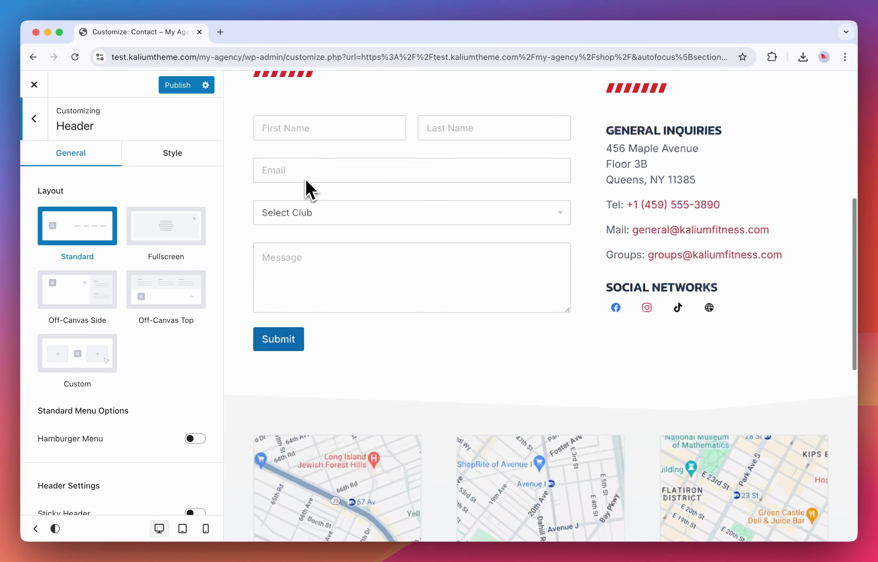
{"action": "scroll", "coordinate": [183, 249], "scroll_direction": "down", "scroll_amount": 8}
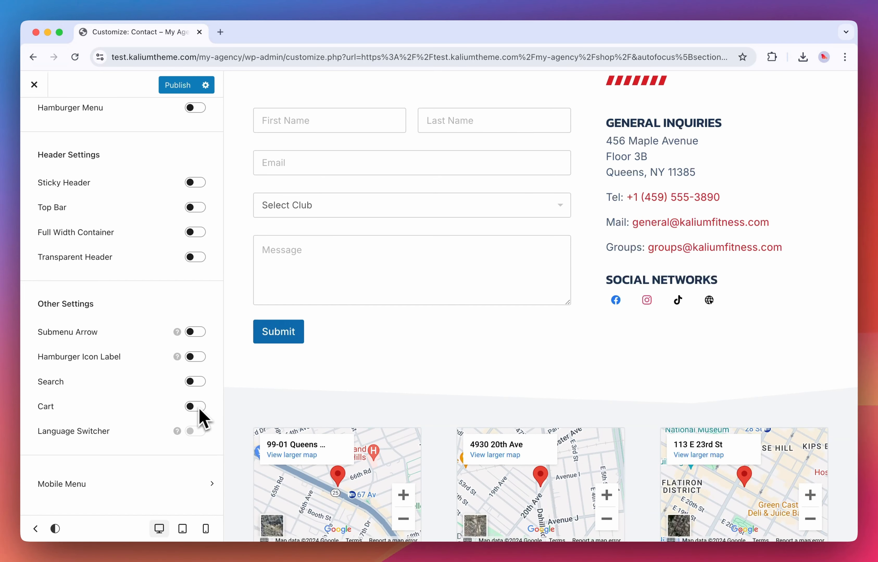
{"action": "mouse_move", "coordinate": [173, 433]}
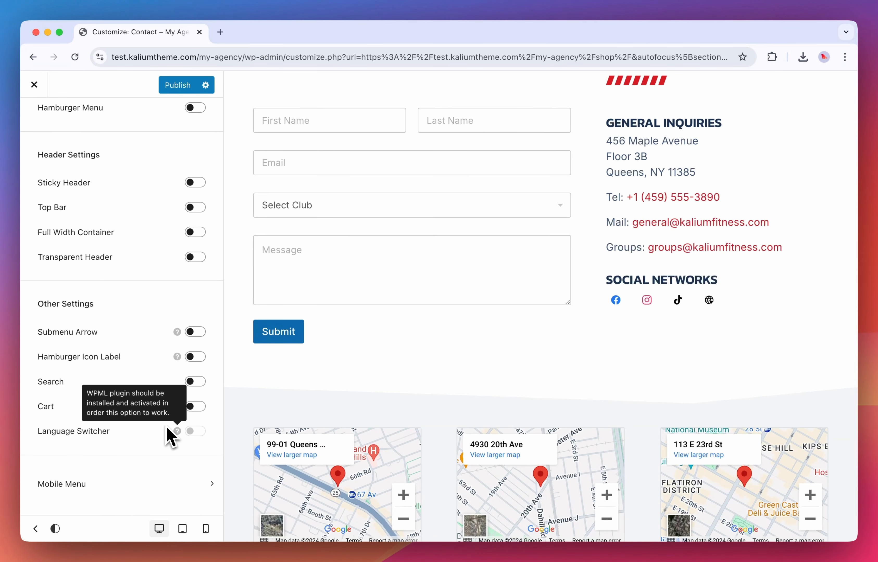
{"action": "scroll", "coordinate": [595, 236], "scroll_direction": "up", "scroll_amount": 6}
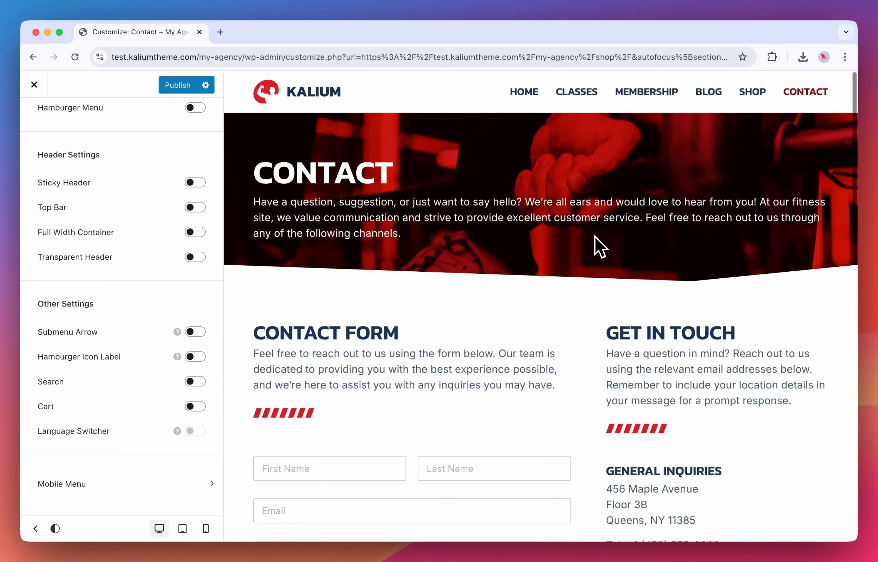
{"action": "scroll", "coordinate": [136, 322], "scroll_direction": "up", "scroll_amount": 6}
{"action": "scroll", "coordinate": [137, 330], "scroll_direction": "down", "scroll_amount": 8}
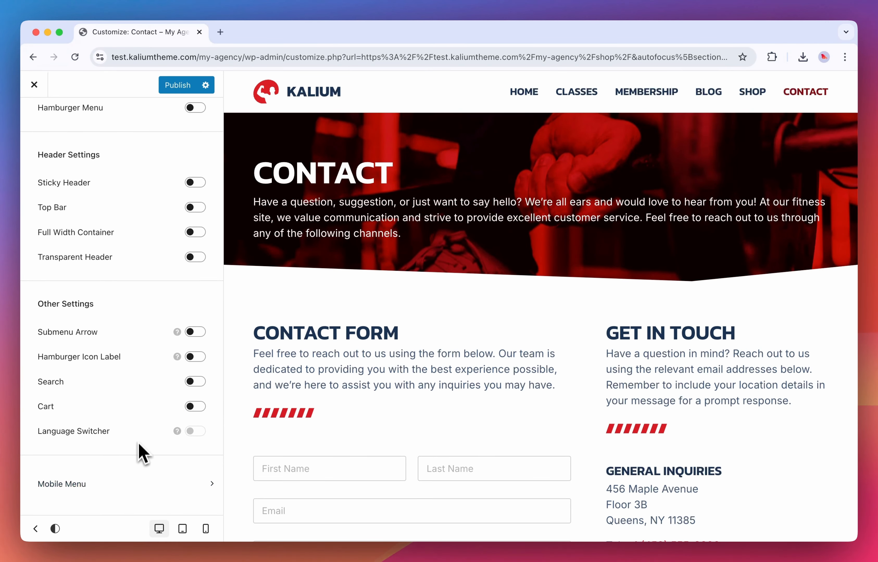
Open the header's Mobile Menu settings and expand the full-screen mobile menu in the preview
{"action": "left_click", "coordinate": [134, 490]}
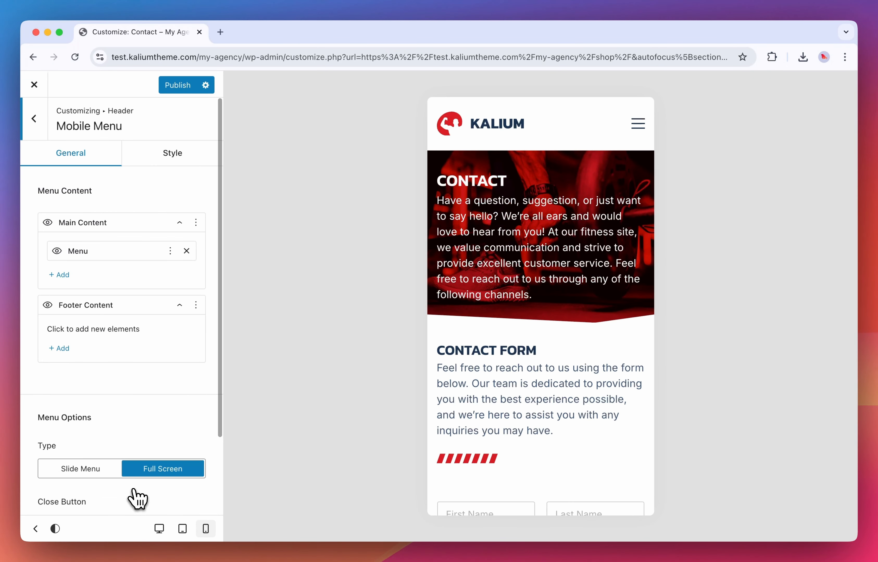
{"action": "left_click", "coordinate": [638, 125]}
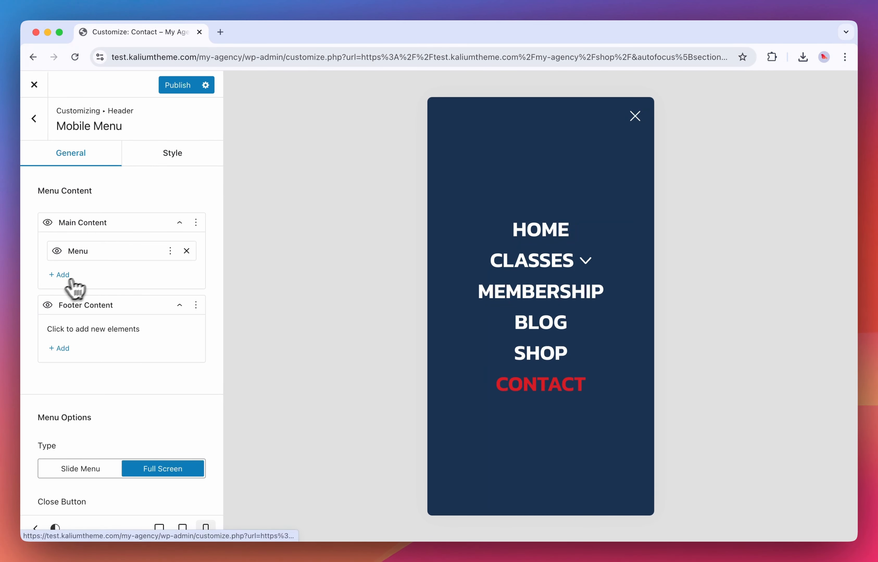
In the Main Content Menu element's options, try disabling Submenu Arrow, check the preview and enable it again
{"action": "left_click", "coordinate": [170, 252]}
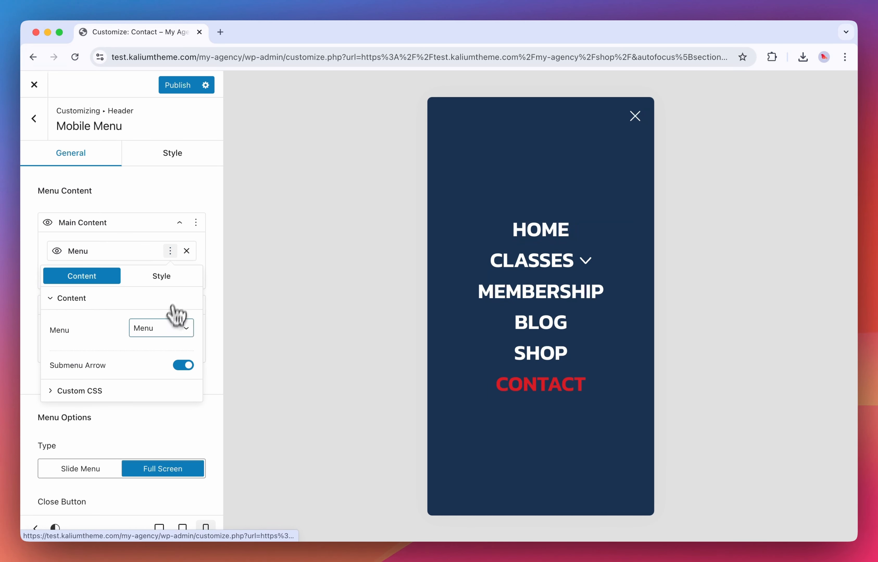
{"action": "left_click", "coordinate": [170, 328]}
{"action": "left_click", "coordinate": [169, 329]}
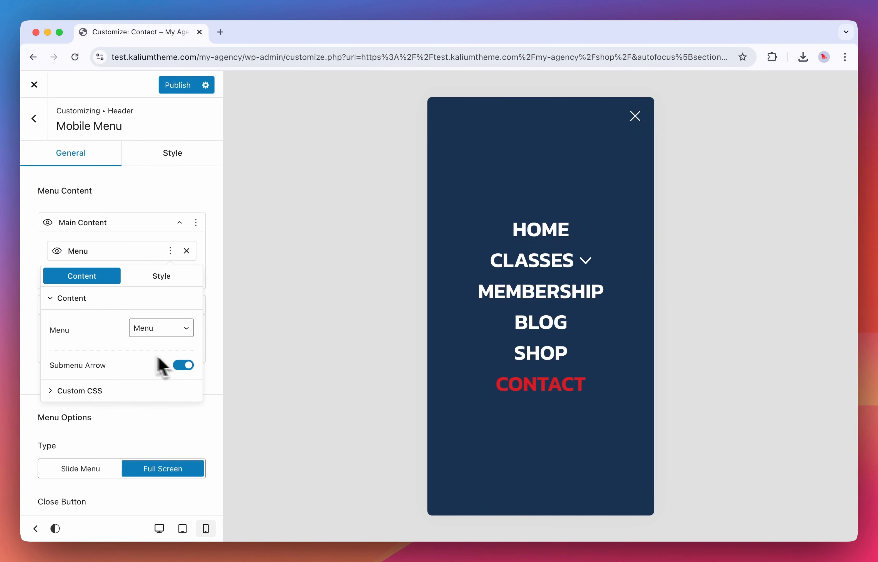
{"action": "left_click", "coordinate": [185, 366]}
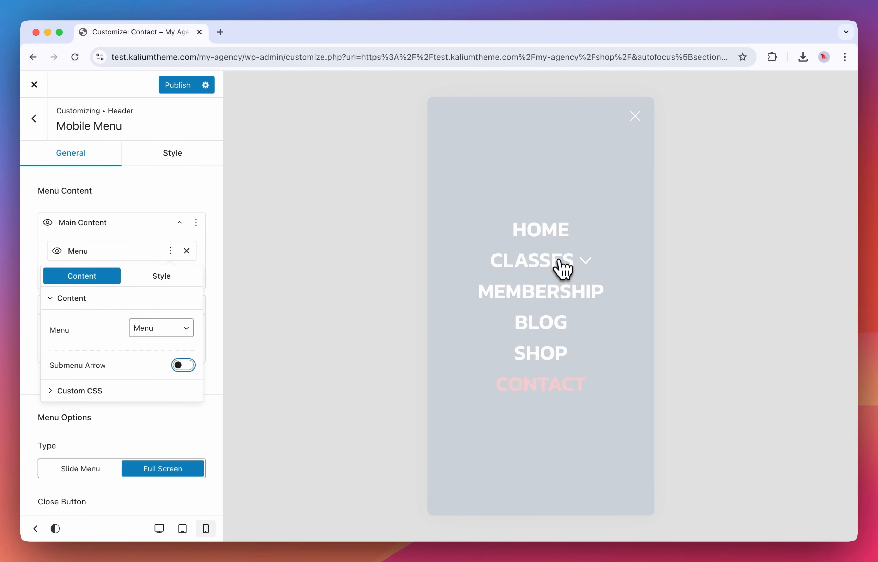
{"action": "left_click", "coordinate": [649, 120]}
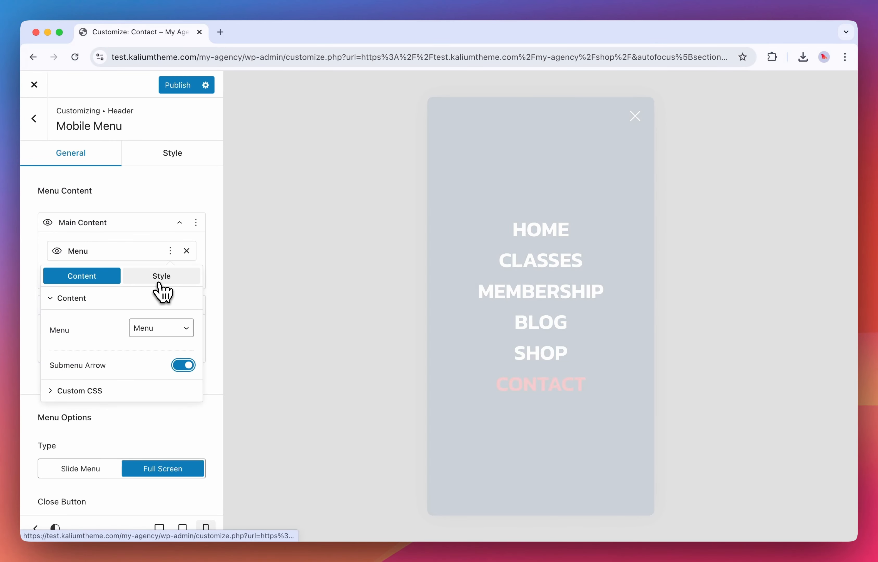
Try Menu Item Spacing values of 38 and 77 px on the Menu element, checking the preview, and reset the spacing to default
{"action": "left_click", "coordinate": [161, 290]}
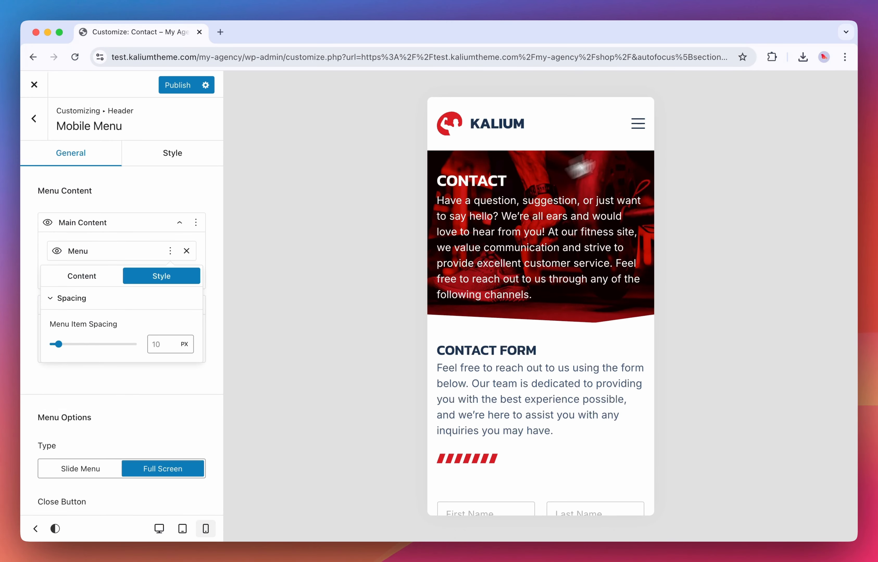
{"action": "left_click_drag", "start_coordinate": [65, 351], "coordinate": [85, 353]}
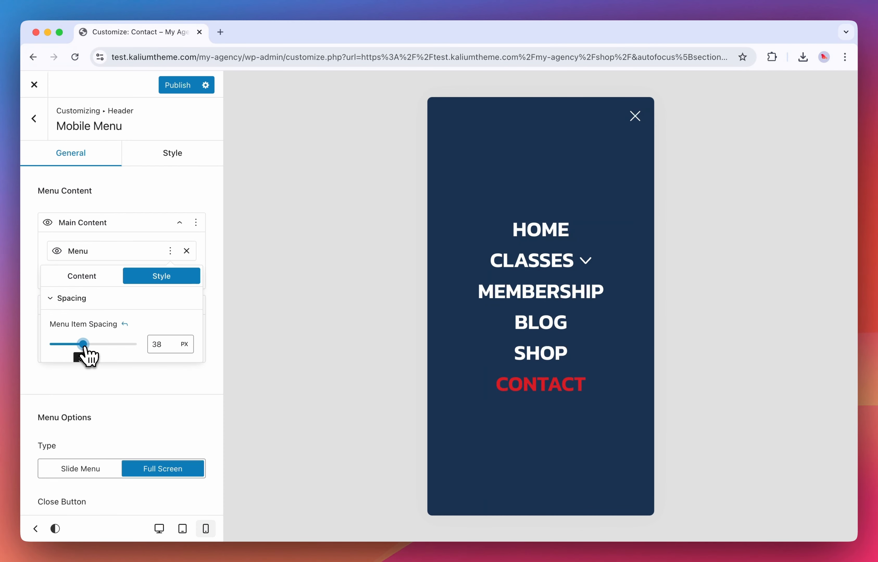
{"action": "left_click", "coordinate": [635, 125]}
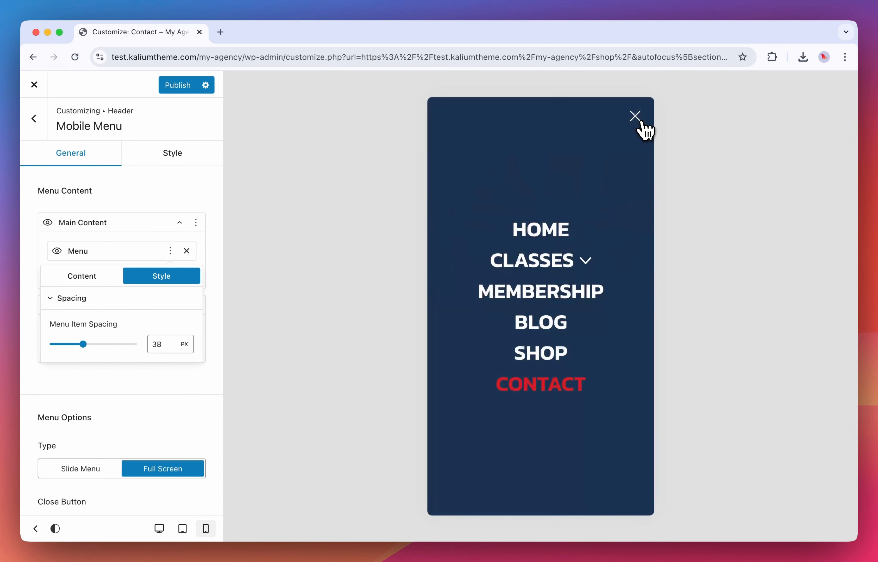
{"action": "left_click_drag", "start_coordinate": [83, 344], "coordinate": [117, 345]}
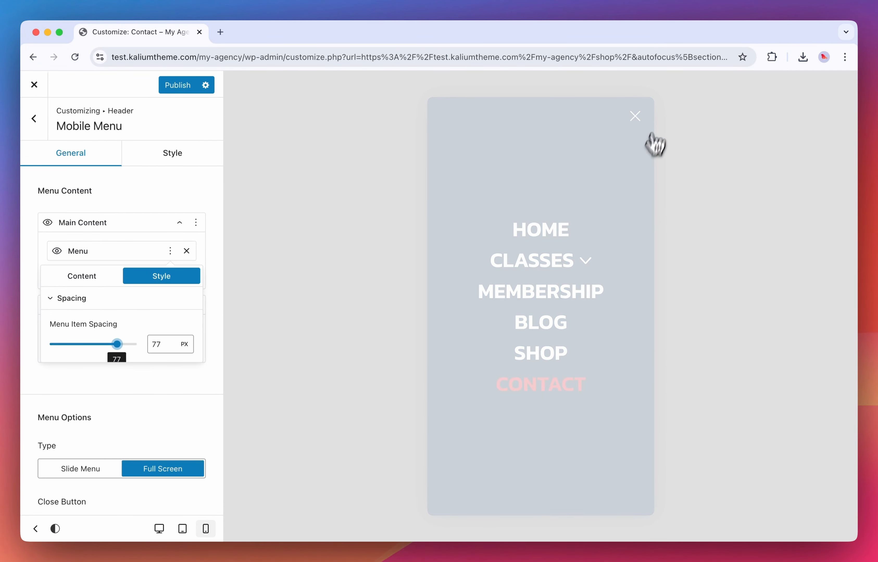
{"action": "left_click", "coordinate": [635, 125]}
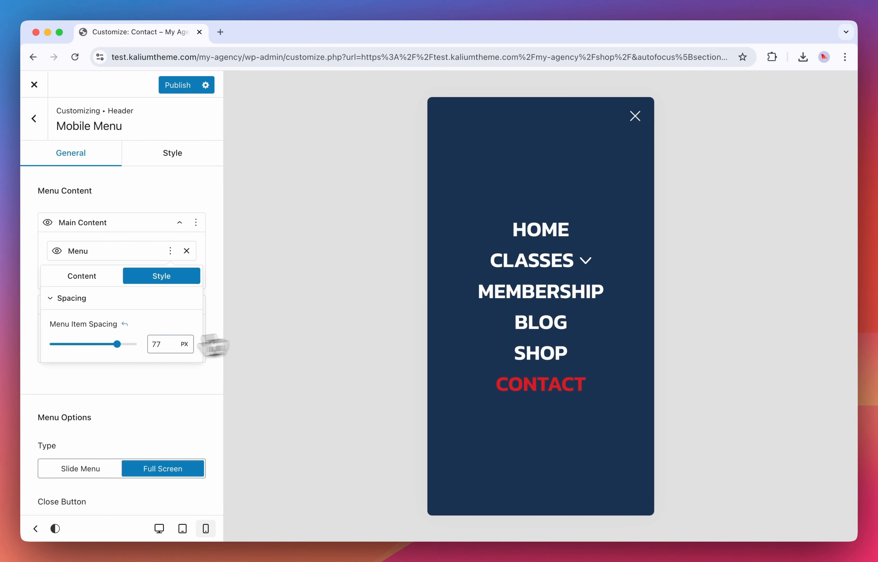
{"action": "left_click", "coordinate": [125, 325]}
{"action": "left_click", "coordinate": [134, 248]}
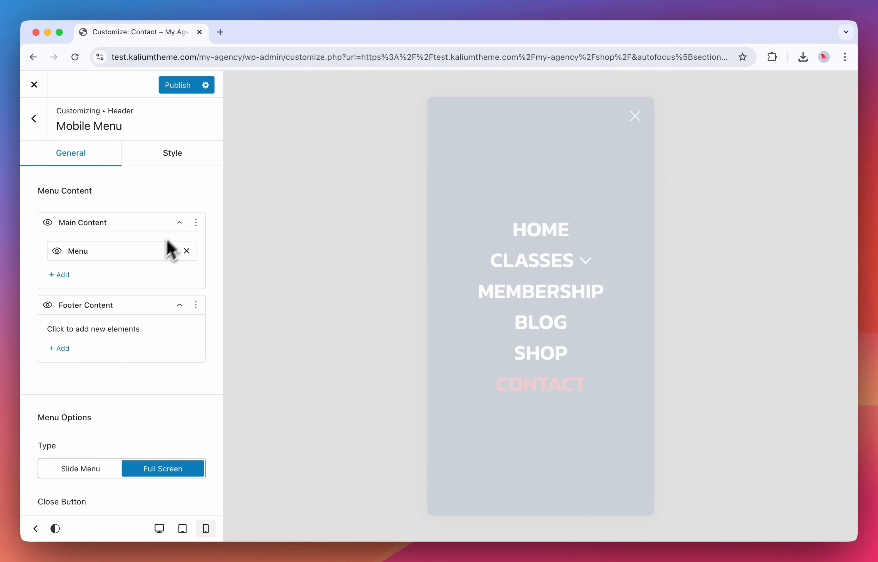
Add a Text element reading "This is a footer text!" to Footer Content and preview it in the mobile menu
{"action": "left_click", "coordinate": [62, 349]}
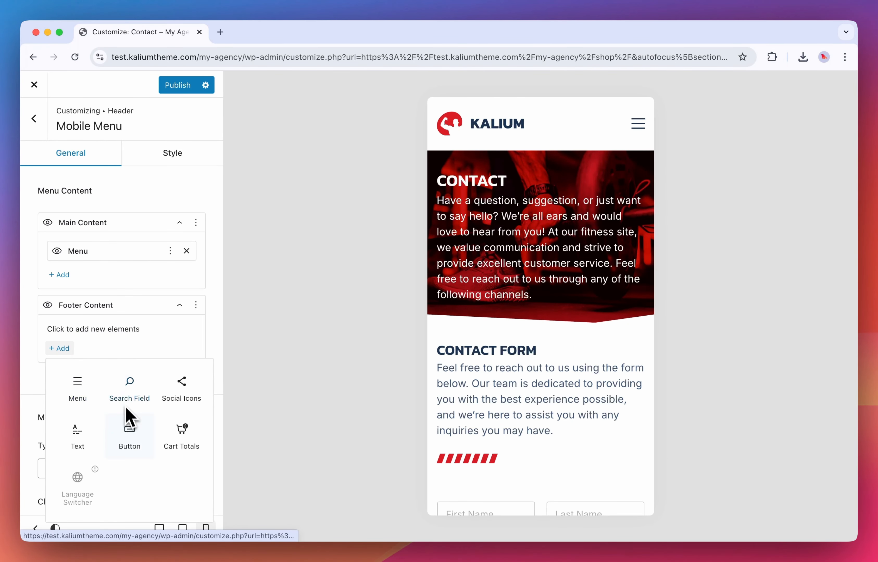
{"action": "left_click", "coordinate": [73, 448]}
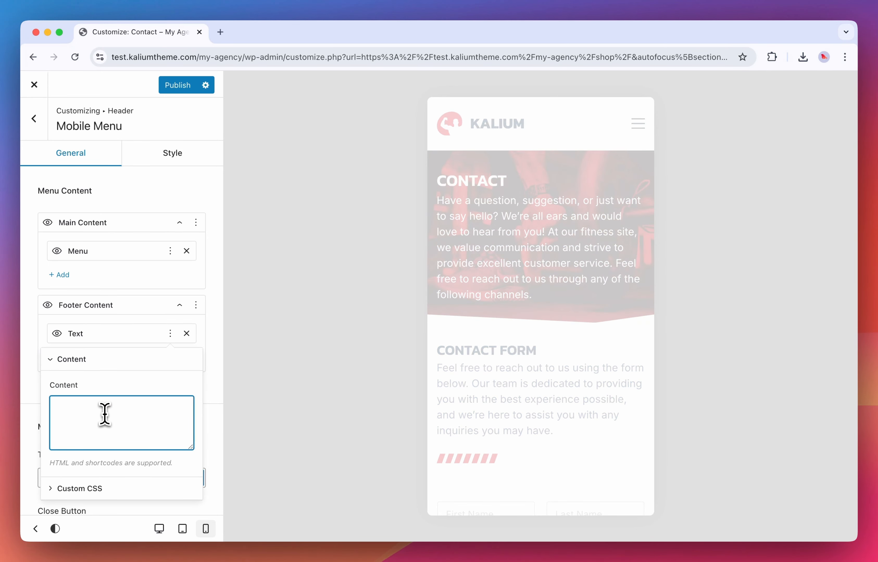
{"action": "type", "text": "This is a footer tex"}
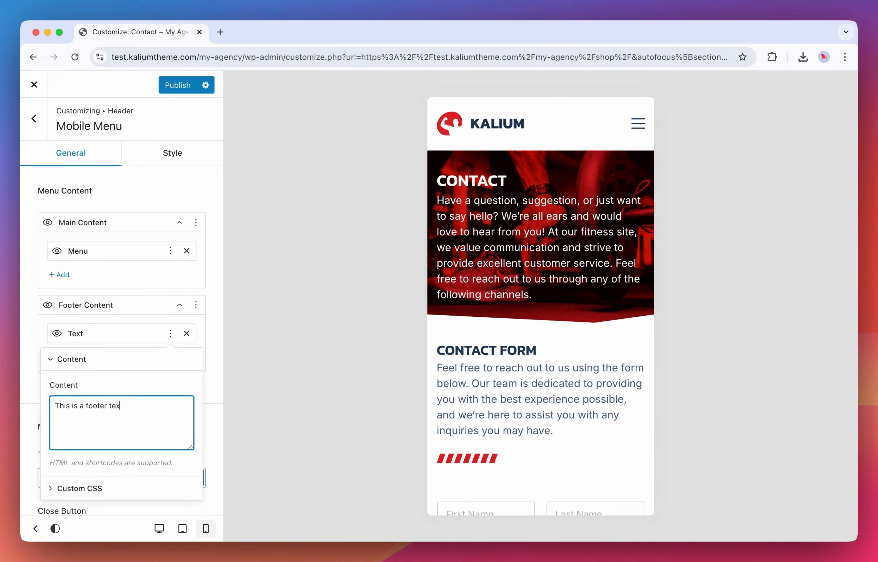
{"action": "type", "text": "t!"}
{"action": "left_click", "coordinate": [144, 302]}
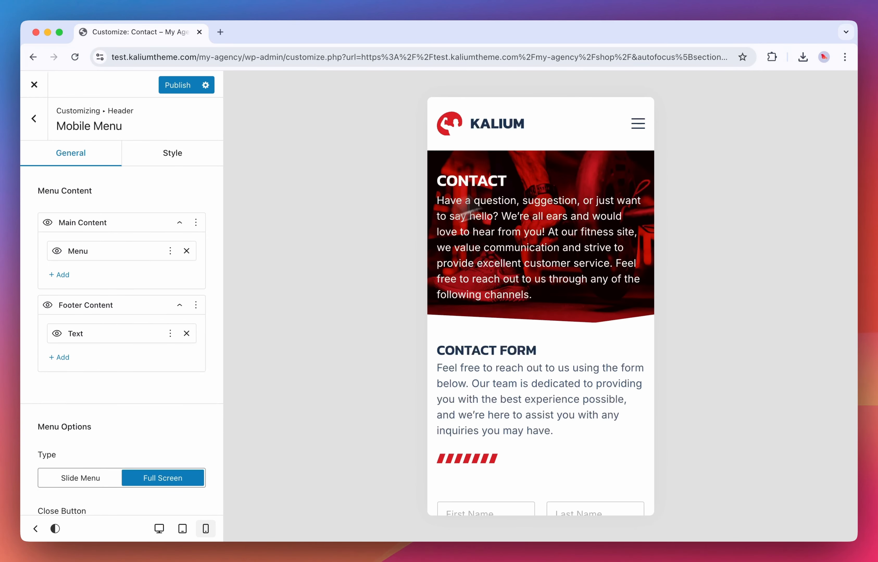
{"action": "left_click", "coordinate": [637, 131]}
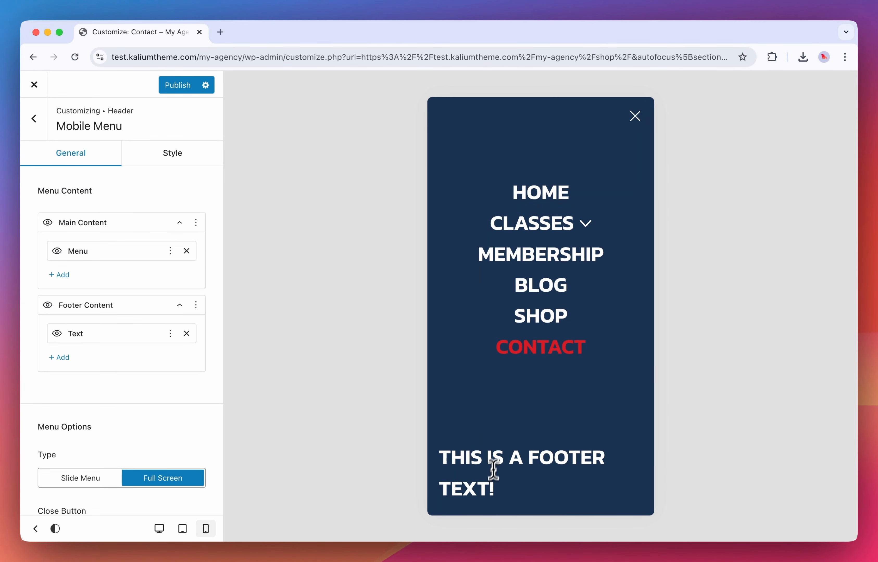
Highlight the footer text in the preview, review the Text element's options and remove the element from Footer Content
{"action": "triple_click", "coordinate": [497, 459]}
{"action": "left_click_drag", "start_coordinate": [512, 492], "coordinate": [447, 453]}
{"action": "triple_click", "coordinate": [447, 460]}
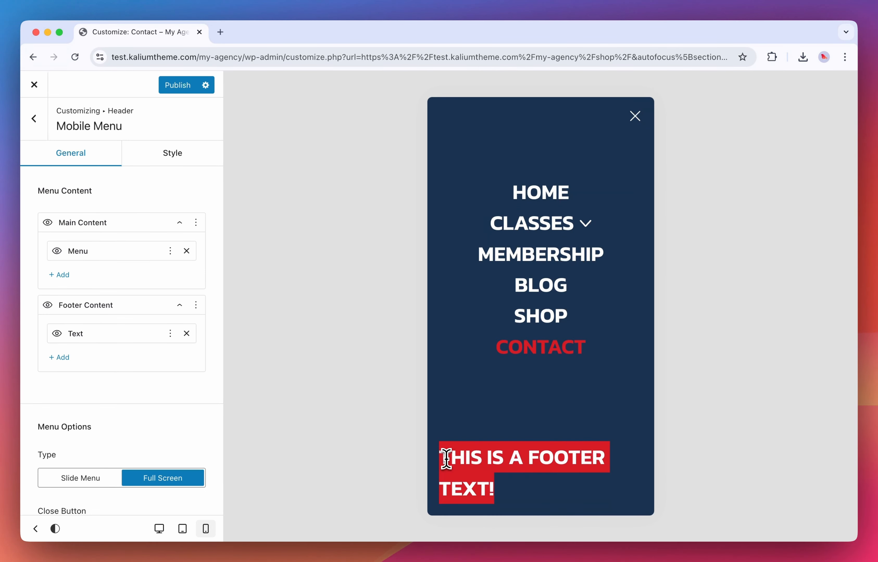
{"action": "left_click", "coordinate": [170, 333]}
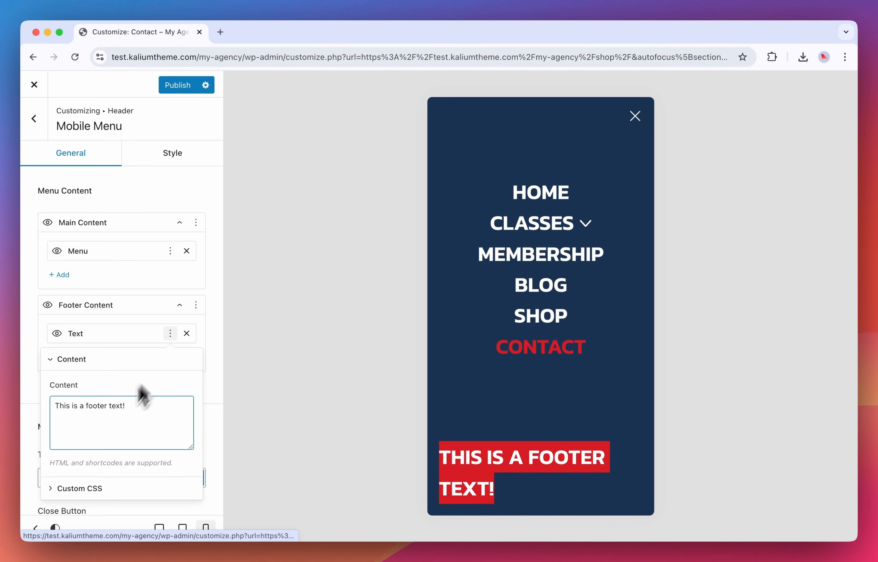
{"action": "left_click", "coordinate": [137, 337]}
{"action": "left_click", "coordinate": [186, 334]}
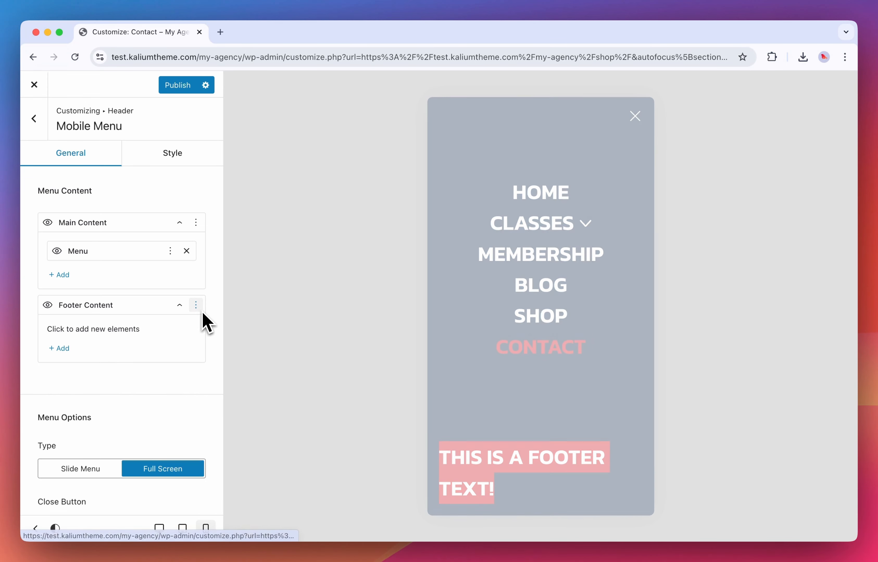
Review the alignment options of the Main Content and Footer Content sections
{"action": "left_click", "coordinate": [196, 223]}
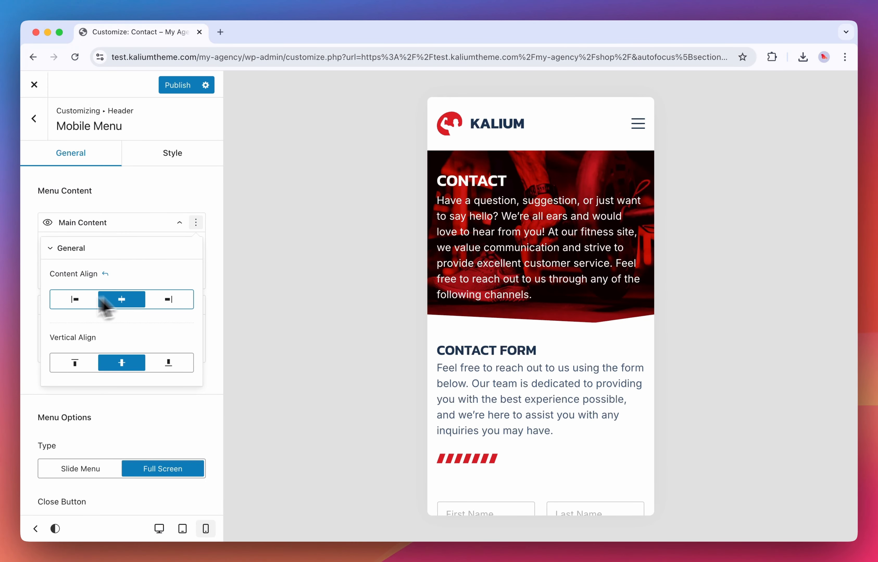
{"action": "left_click", "coordinate": [196, 305]}
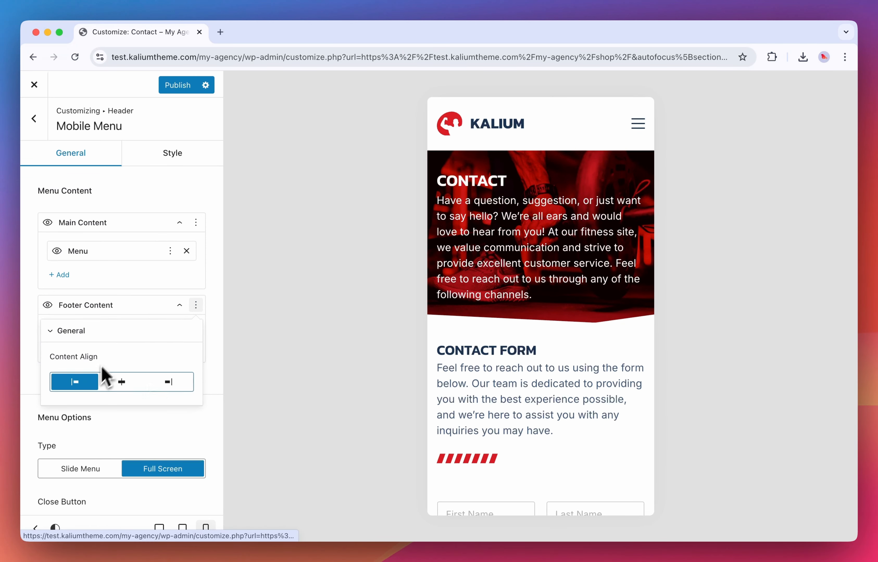
{"action": "left_click", "coordinate": [133, 288]}
Set the mobile menu type to Slide Menu and preview it opening and closing
{"action": "scroll", "coordinate": [155, 258], "scroll_direction": "down", "scroll_amount": 2}
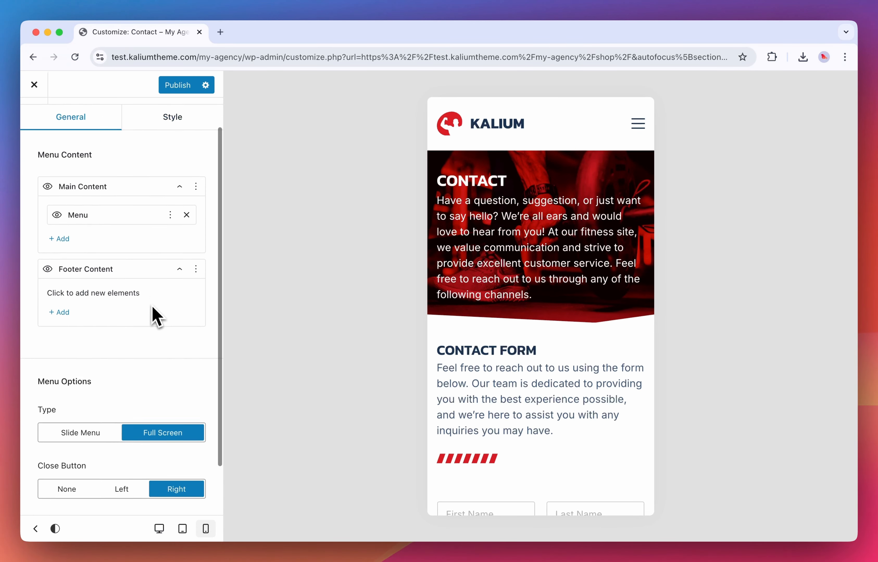
{"action": "scroll", "coordinate": [152, 316], "scroll_direction": "down", "scroll_amount": 2}
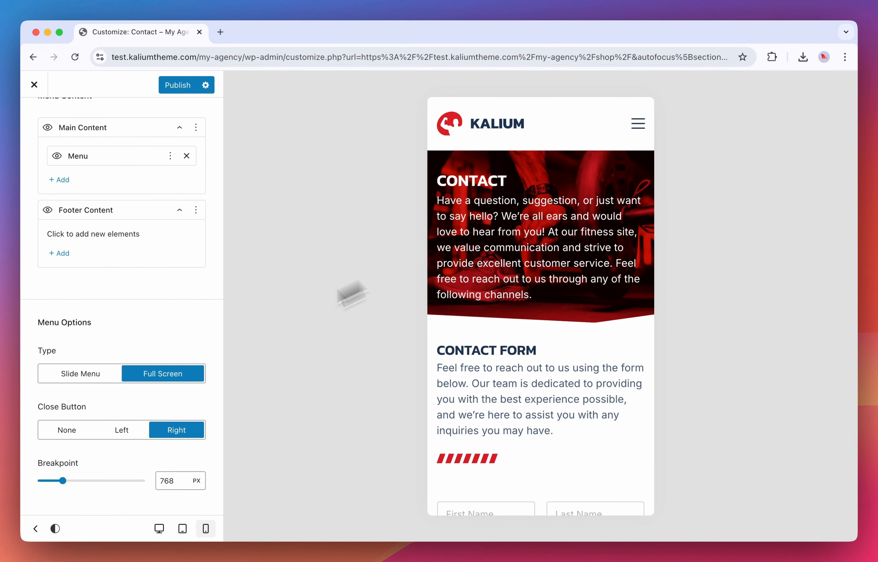
{"action": "left_click", "coordinate": [90, 376]}
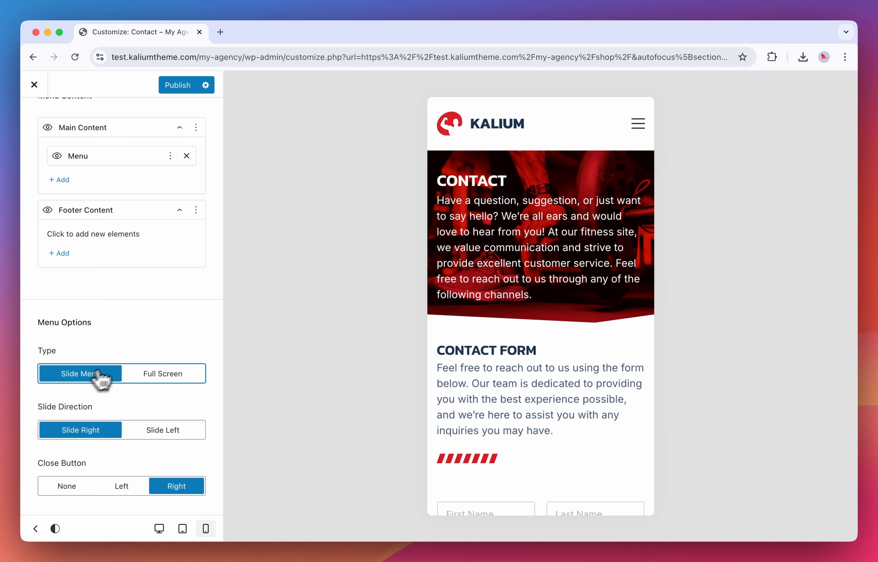
{"action": "left_click", "coordinate": [642, 126]}
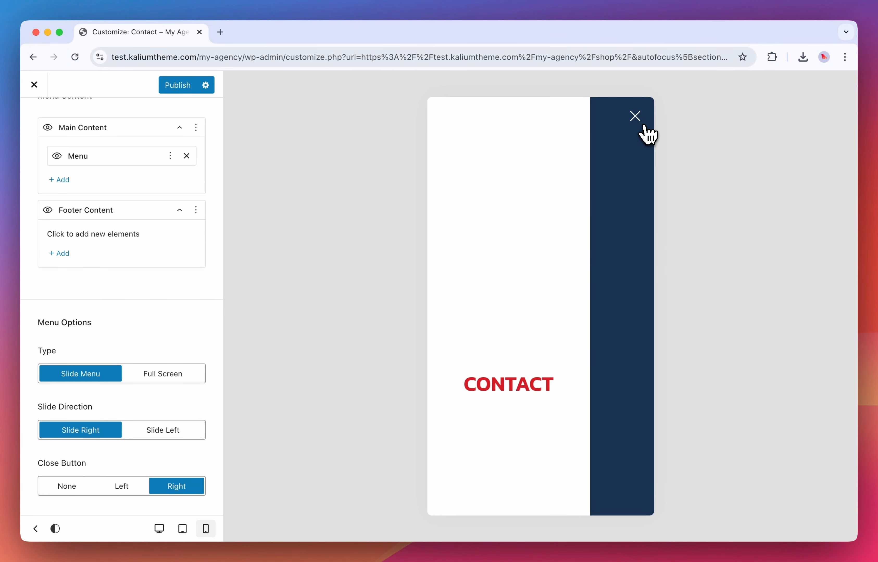
{"action": "left_click", "coordinate": [644, 126]}
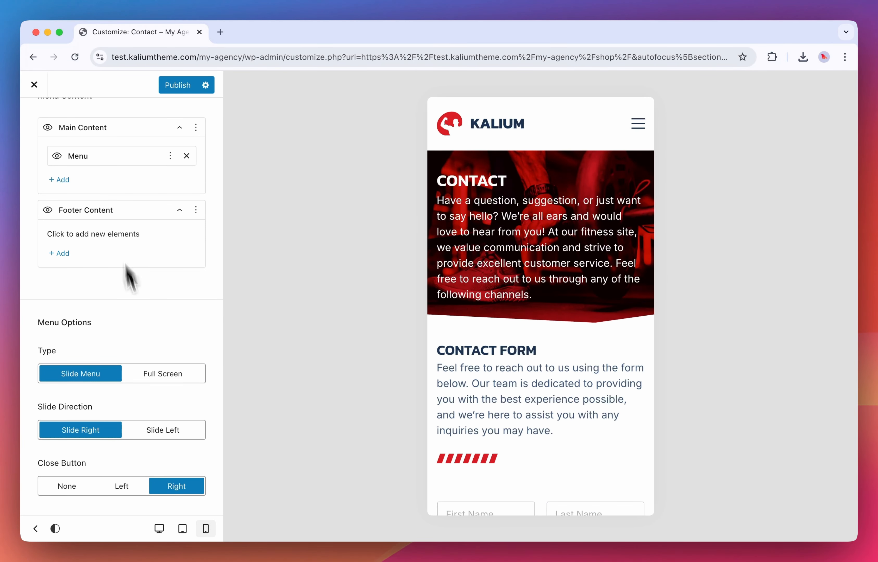
Set the mobile menu's normal link color to the dark blue theme color 1B3453 and preview the menu
{"action": "scroll", "coordinate": [138, 350], "scroll_direction": "up", "scroll_amount": 5}
{"action": "scroll", "coordinate": [147, 314], "scroll_direction": "down", "scroll_amount": 1}
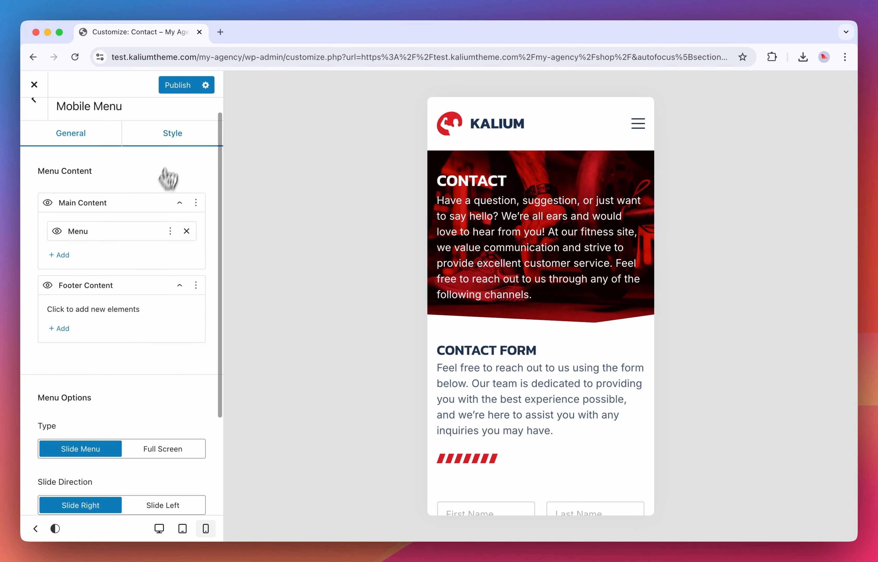
{"action": "left_click", "coordinate": [174, 140]}
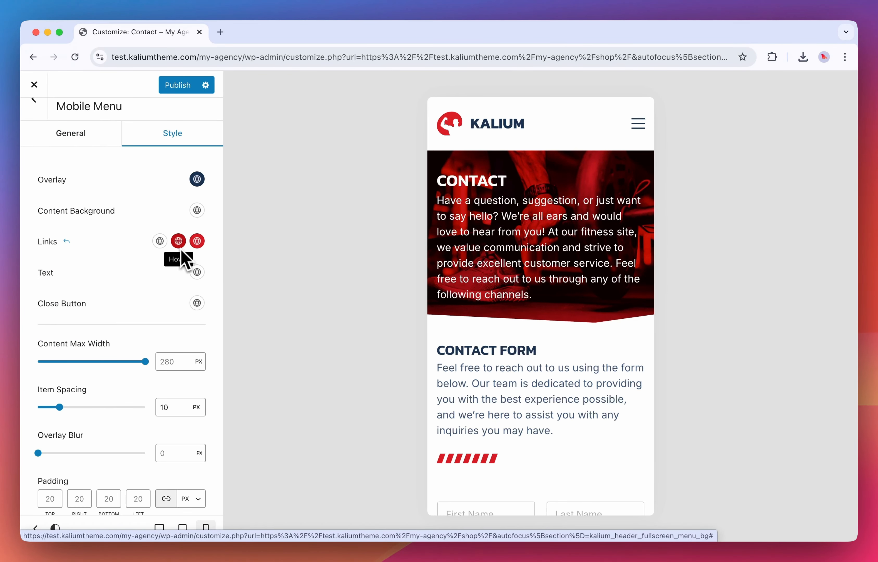
{"action": "left_click", "coordinate": [161, 242]}
{"action": "left_click", "coordinate": [148, 275]}
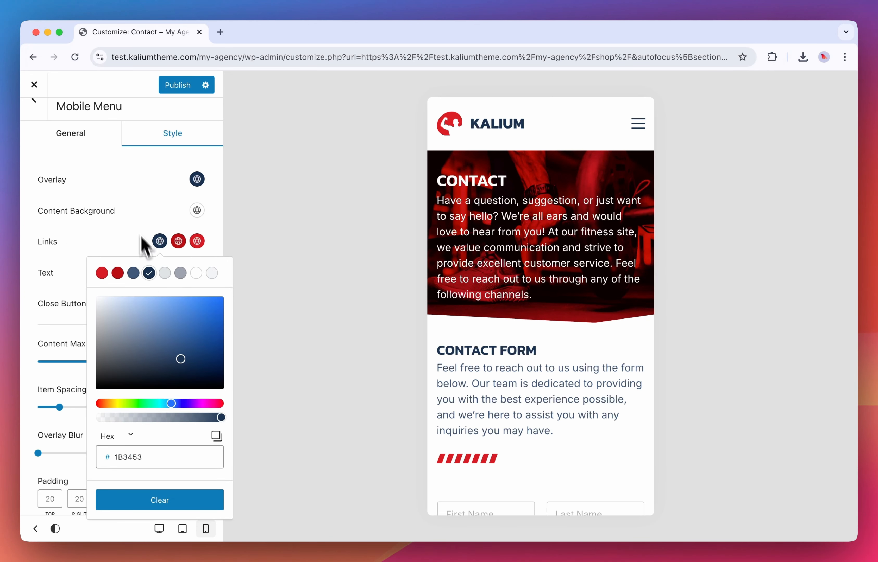
{"action": "left_click", "coordinate": [140, 224]}
{"action": "left_click", "coordinate": [639, 125]}
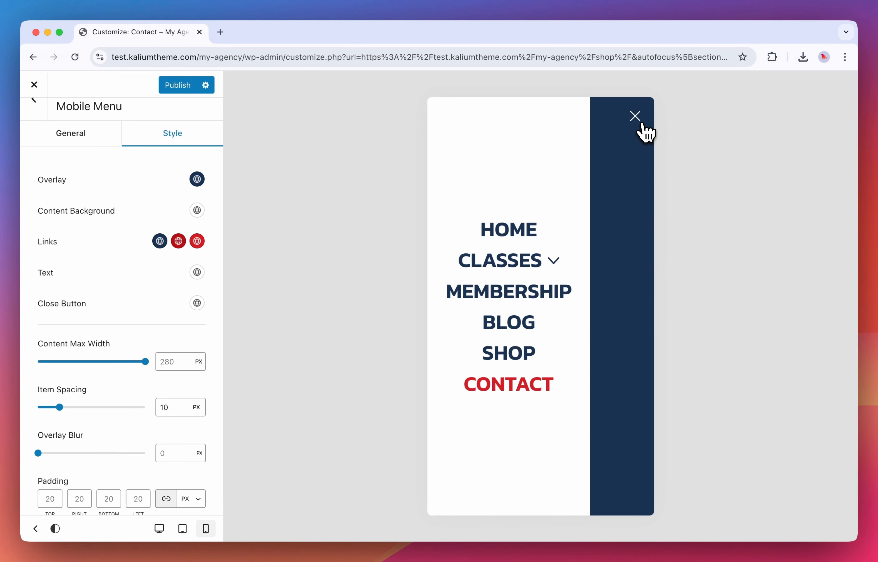
Set the Main Content section's Content Align to left and its Vertical Align to top
{"action": "left_click", "coordinate": [69, 132]}
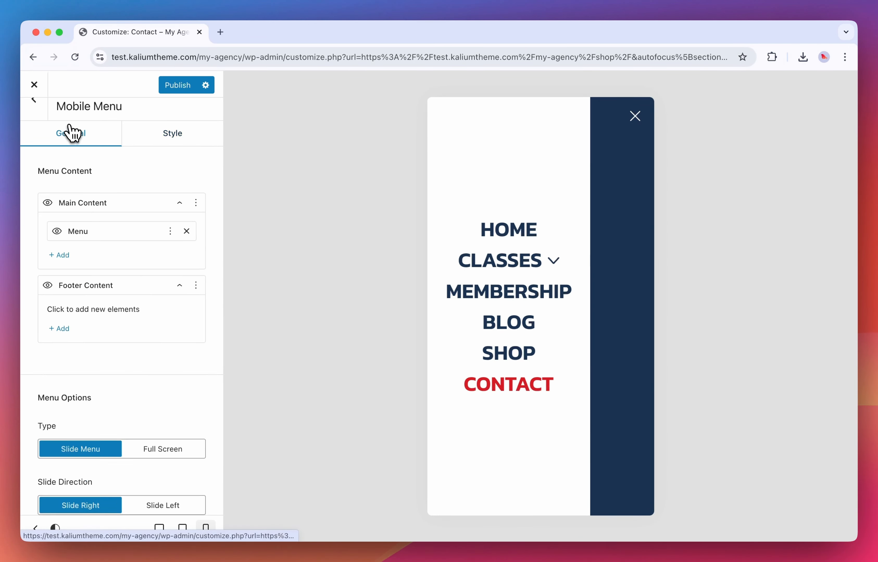
{"action": "scroll", "coordinate": [176, 365], "scroll_direction": "down", "scroll_amount": 4}
{"action": "scroll", "coordinate": [175, 367], "scroll_direction": "up", "scroll_amount": 4}
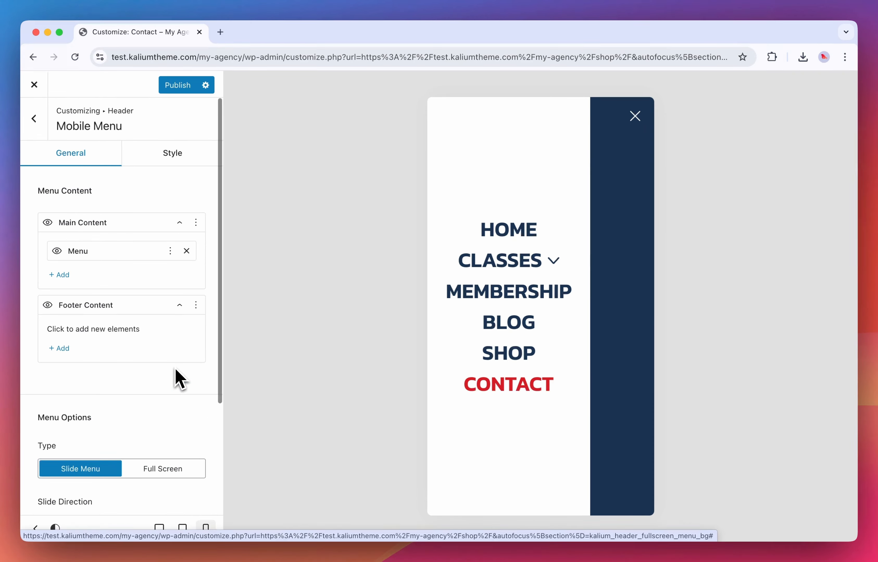
{"action": "left_click", "coordinate": [196, 222]}
{"action": "left_click", "coordinate": [85, 299]}
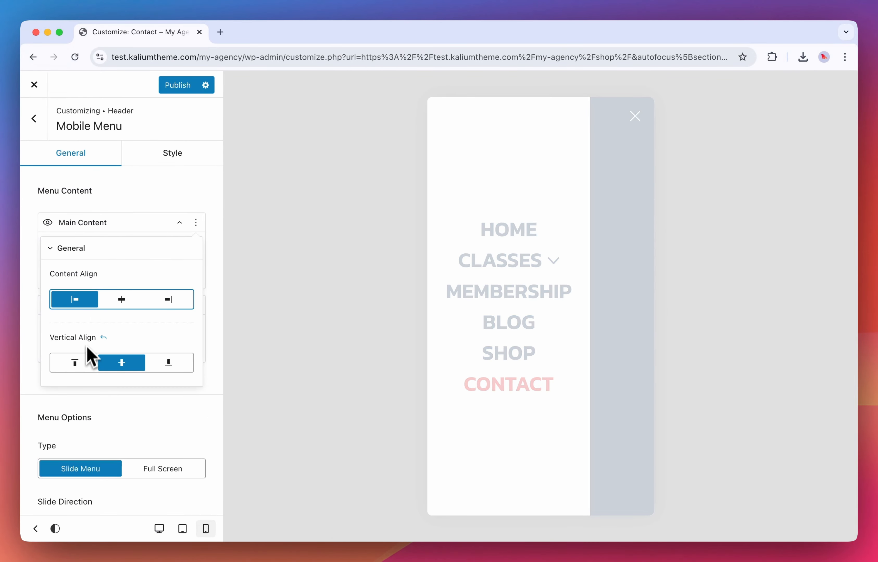
{"action": "left_click", "coordinate": [85, 366]}
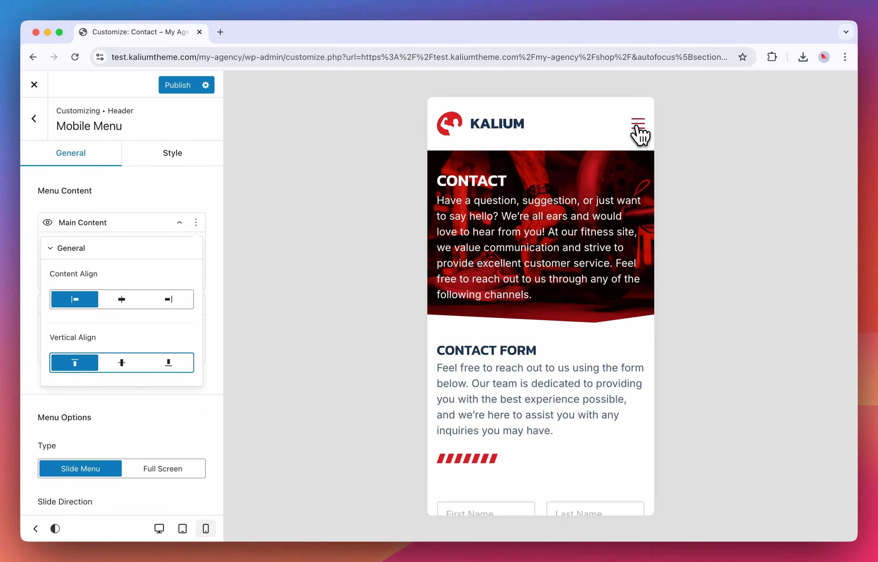
Preview the mobile menu and try the Slide Left direction before returning it to Slide Right
{"action": "left_click", "coordinate": [637, 127]}
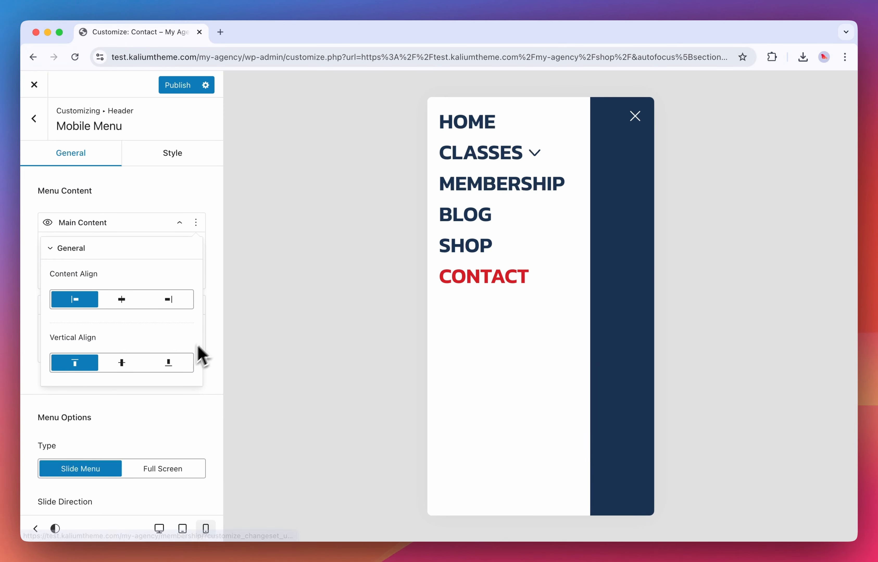
{"action": "left_click", "coordinate": [213, 366]}
{"action": "scroll", "coordinate": [210, 365], "scroll_direction": "down", "scroll_amount": 5}
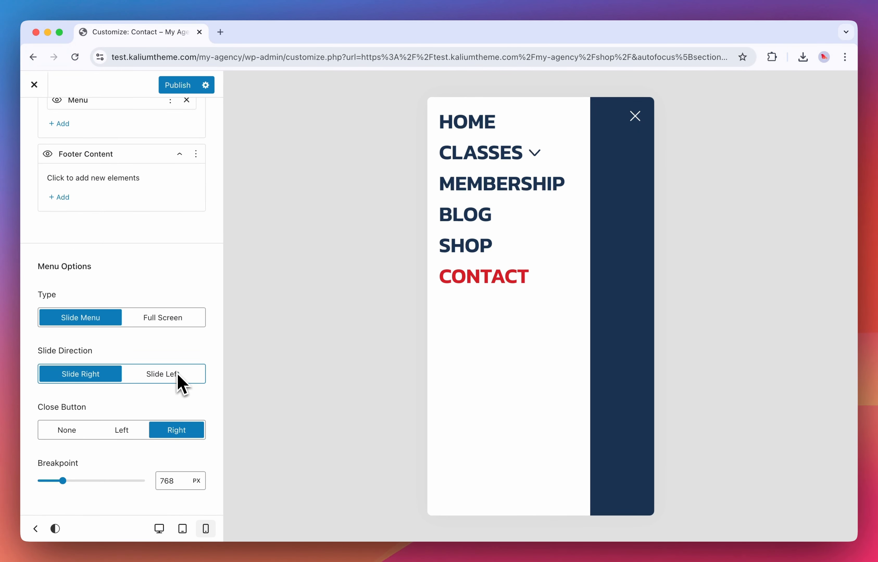
{"action": "left_click", "coordinate": [122, 430]}
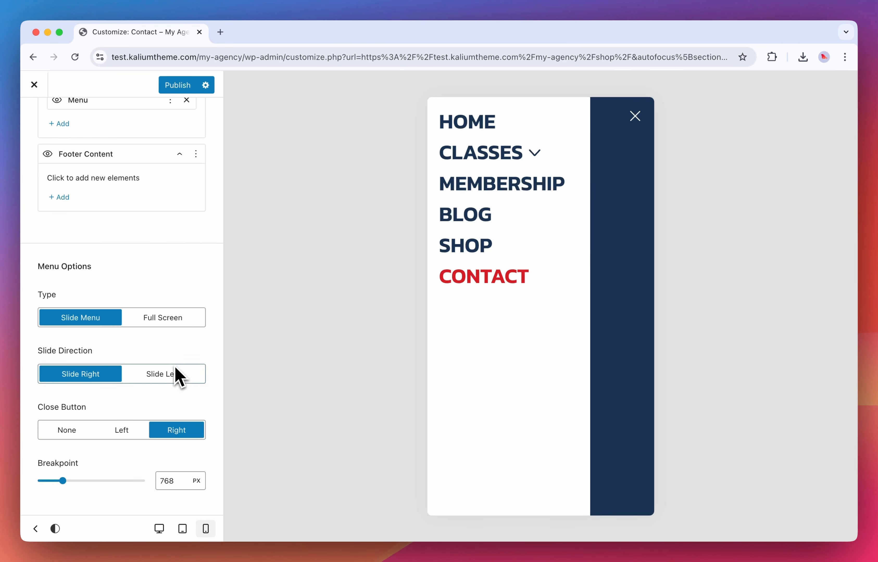
{"action": "left_click", "coordinate": [171, 378]}
{"action": "left_click", "coordinate": [97, 382]}
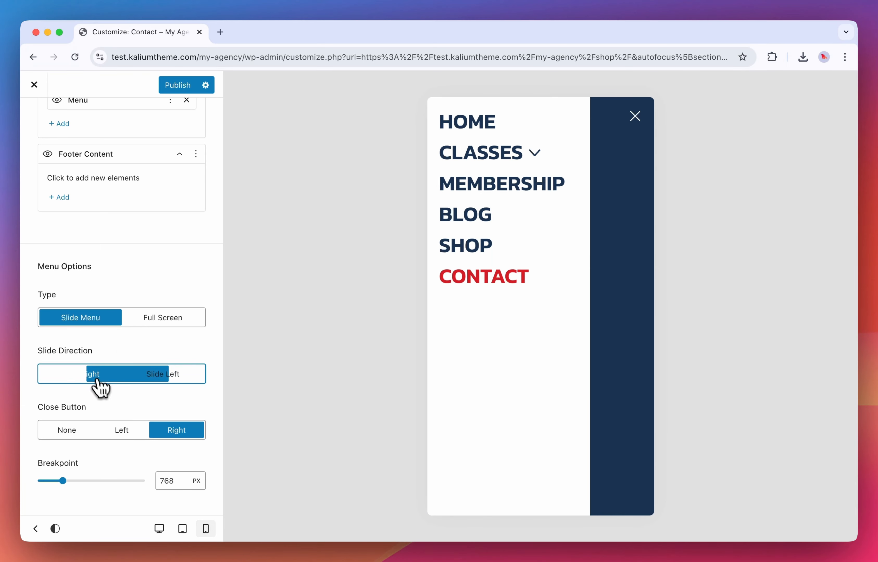
Preview the mobile menu with its close button set to Left and again with it set back to Right
{"action": "left_click", "coordinate": [137, 433]}
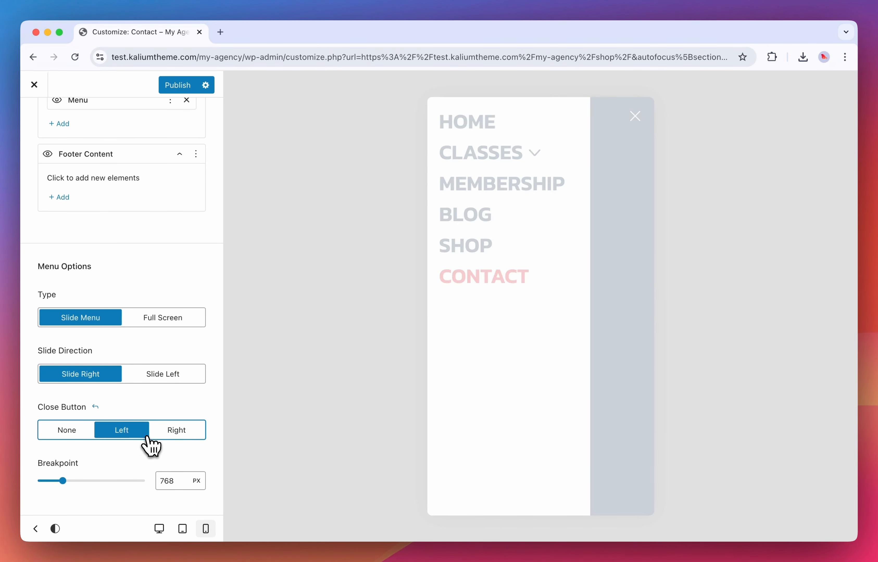
{"action": "left_click", "coordinate": [641, 124]}
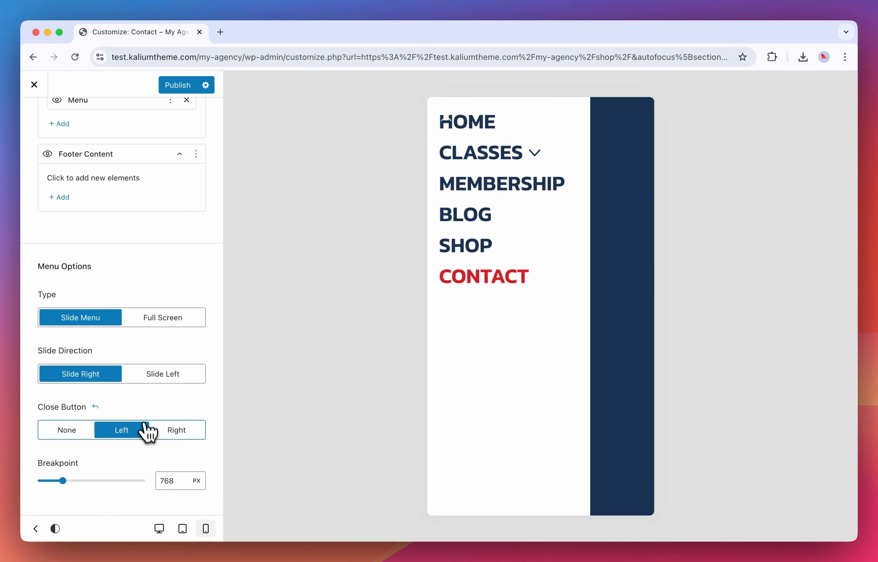
{"action": "left_click", "coordinate": [174, 433]}
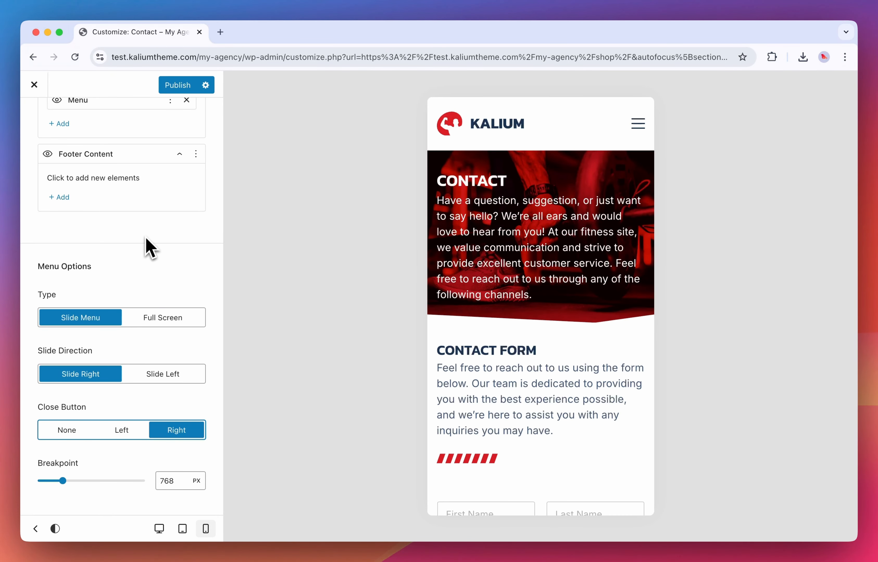
{"action": "left_click", "coordinate": [642, 124]}
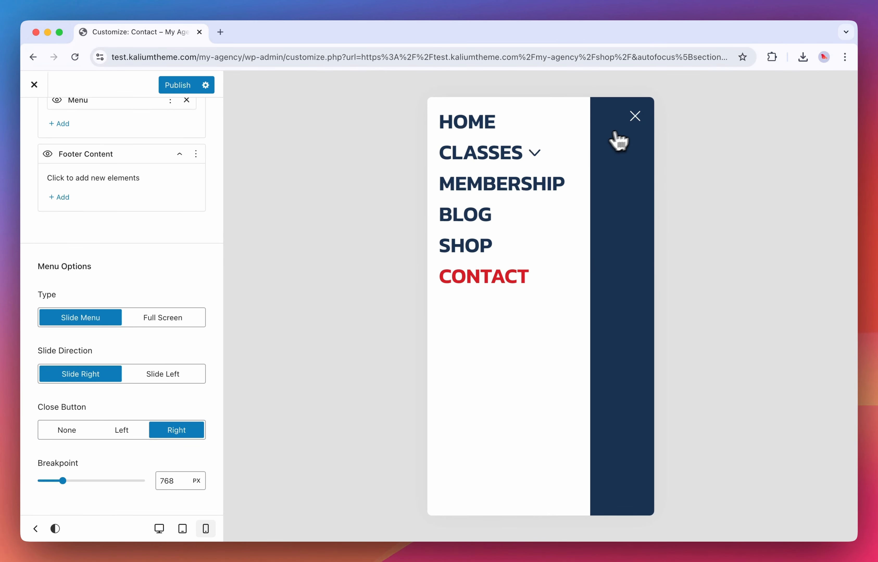
{"action": "scroll", "coordinate": [163, 237], "scroll_direction": "up", "scroll_amount": 5}
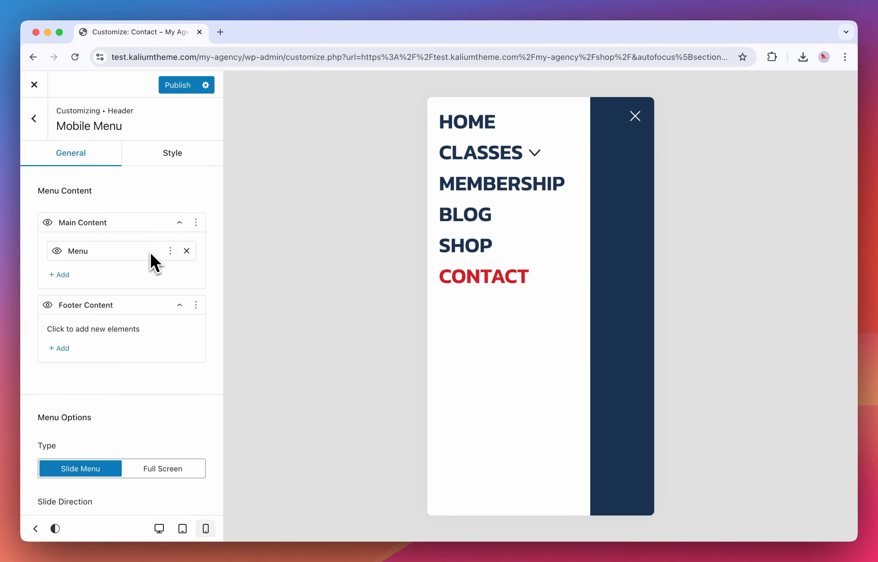
{"action": "left_click", "coordinate": [620, 194]}
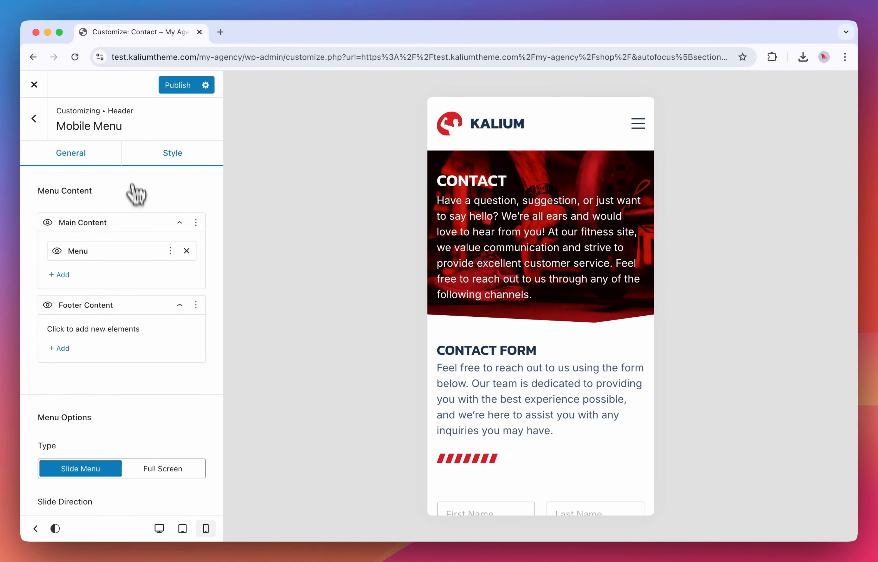
Make the mobile menu's dark blue overlay semi-transparent with the color 1B3453D9, checking it on the opened menu
{"action": "left_click", "coordinate": [147, 159]}
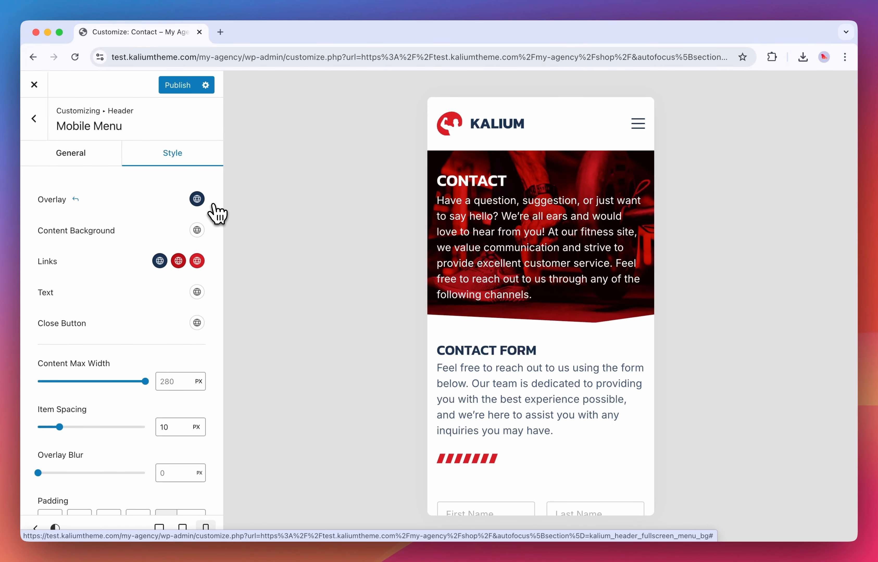
{"action": "left_click", "coordinate": [637, 124]}
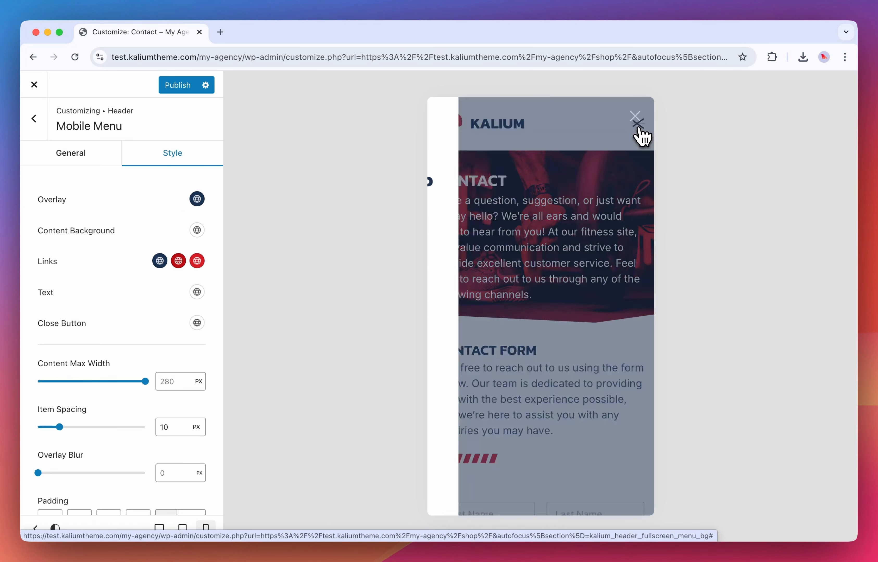
{"action": "left_click", "coordinate": [197, 200]}
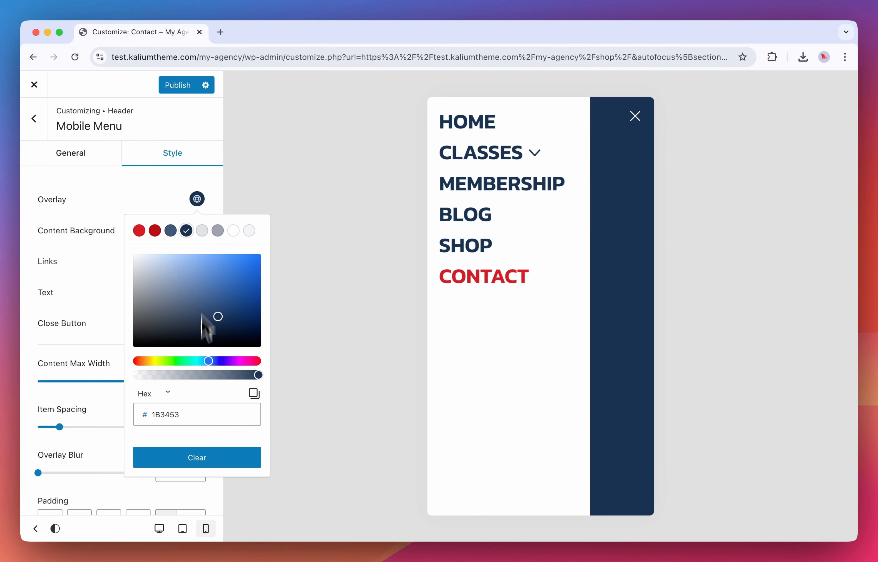
{"action": "left_click_drag", "start_coordinate": [259, 375], "coordinate": [241, 382]}
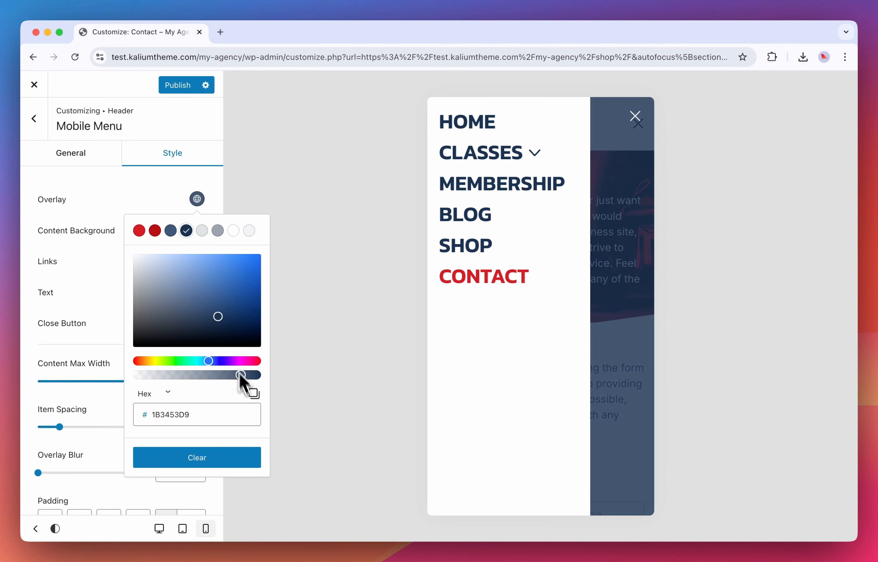
{"action": "left_click", "coordinate": [141, 202]}
Try other color and opacity values for the mobile menu's Content Background and return it to white
{"action": "left_click", "coordinate": [193, 234]}
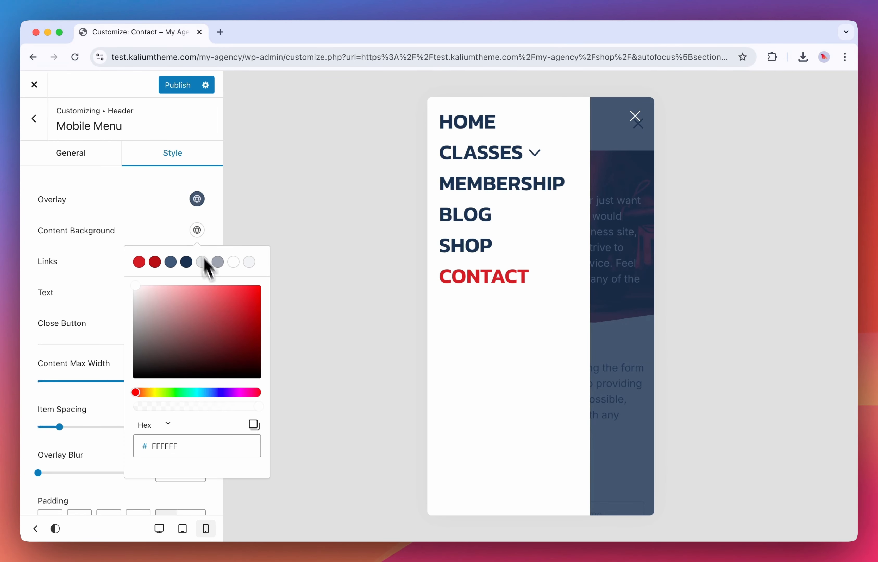
{"action": "left_click_drag", "start_coordinate": [246, 407], "coordinate": [280, 406]}
{"action": "left_click_drag", "start_coordinate": [242, 302], "coordinate": [62, 250]}
{"action": "left_click", "coordinate": [134, 195]}
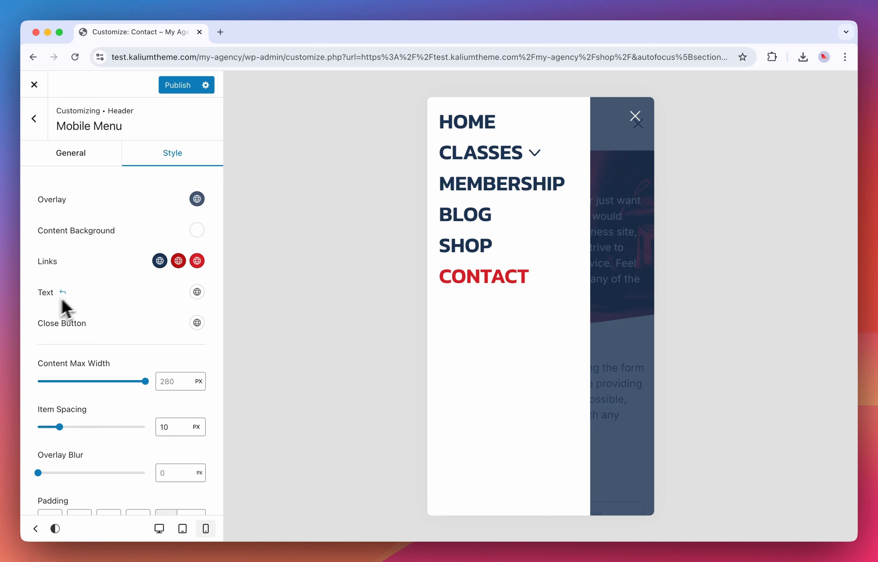
Set the mobile menu's Close Button color to fully opaque yellow FAFF00
{"action": "left_click", "coordinate": [197, 322]}
{"action": "left_click", "coordinate": [169, 237]}
{"action": "left_click_drag", "start_coordinate": [161, 223], "coordinate": [157, 224]}
{"action": "left_click_drag", "start_coordinate": [221, 146], "coordinate": [313, 89]}
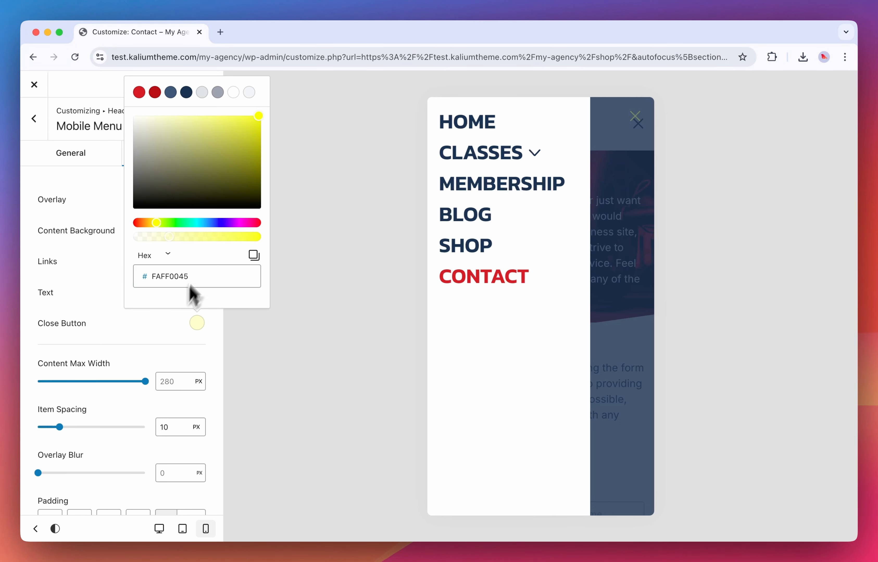
{"action": "left_click_drag", "start_coordinate": [190, 238], "coordinate": [258, 237]}
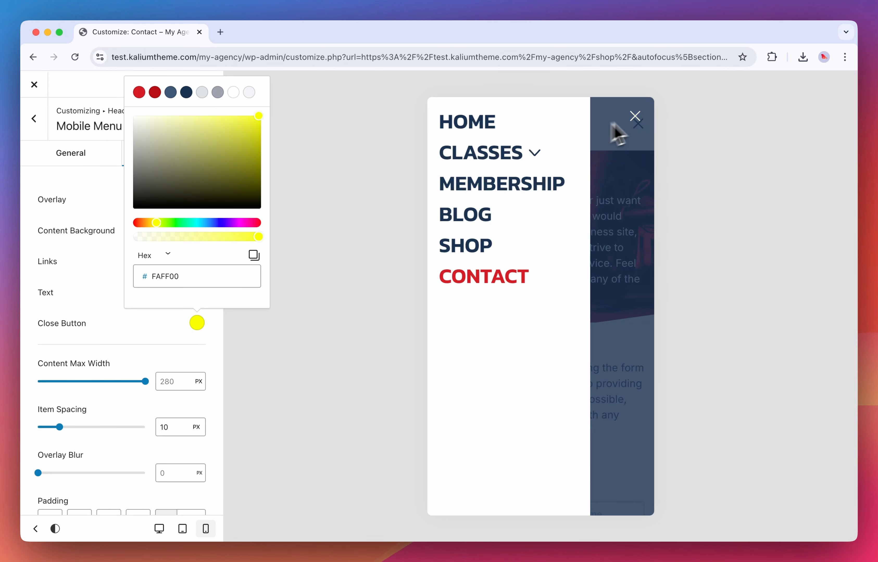
{"action": "left_click", "coordinate": [147, 329]}
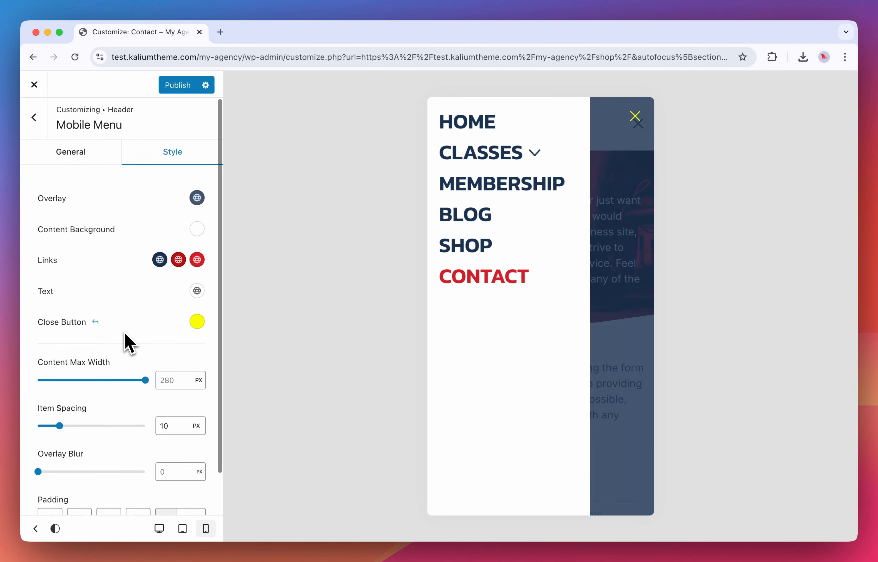
Set the mobile menu's Text color to the blue theme color 3E5777
{"action": "scroll", "coordinate": [137, 339], "scroll_direction": "down", "scroll_amount": 2}
{"action": "left_click", "coordinate": [197, 245]}
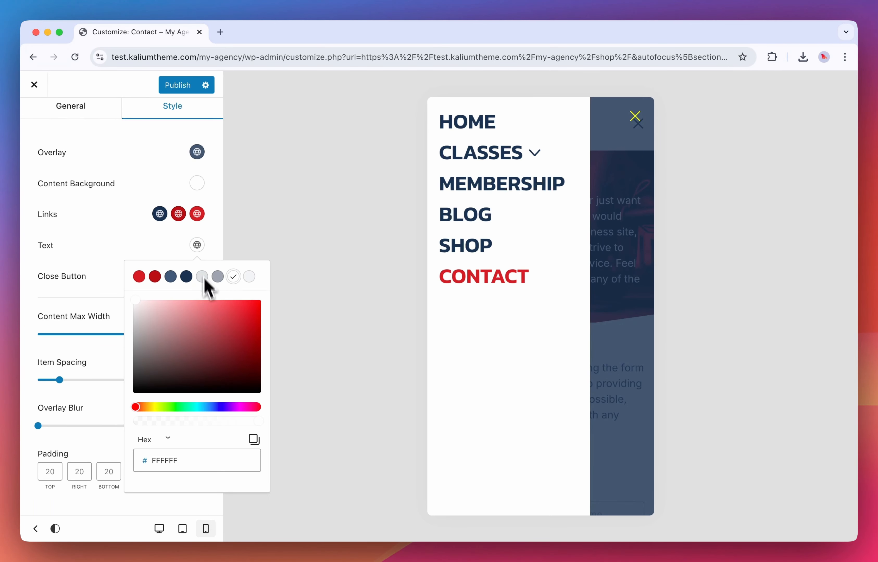
{"action": "left_click", "coordinate": [171, 277]}
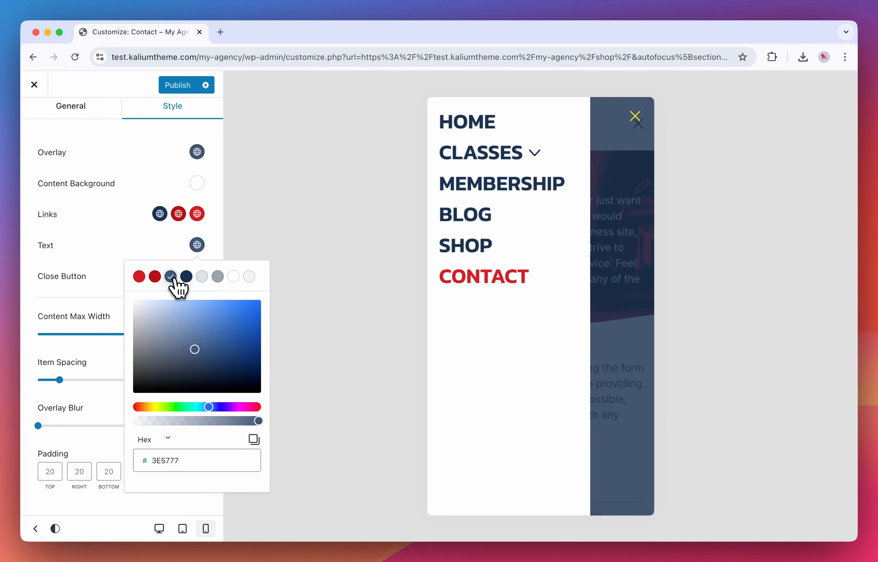
{"action": "left_click", "coordinate": [162, 251]}
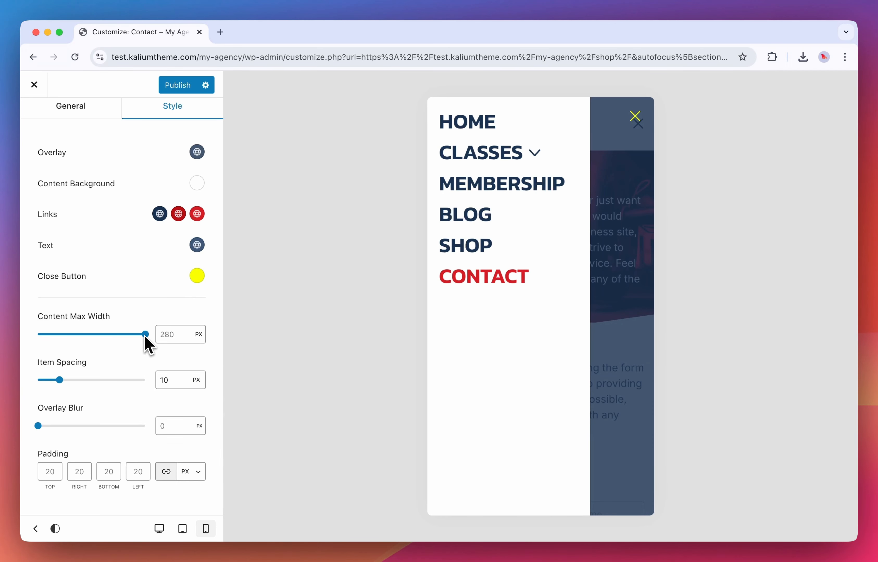
Try a Content Max Width of 100 px for the mobile menu and reset it to the default
{"action": "left_click_drag", "start_coordinate": [120, 334], "coordinate": [224, 354]}
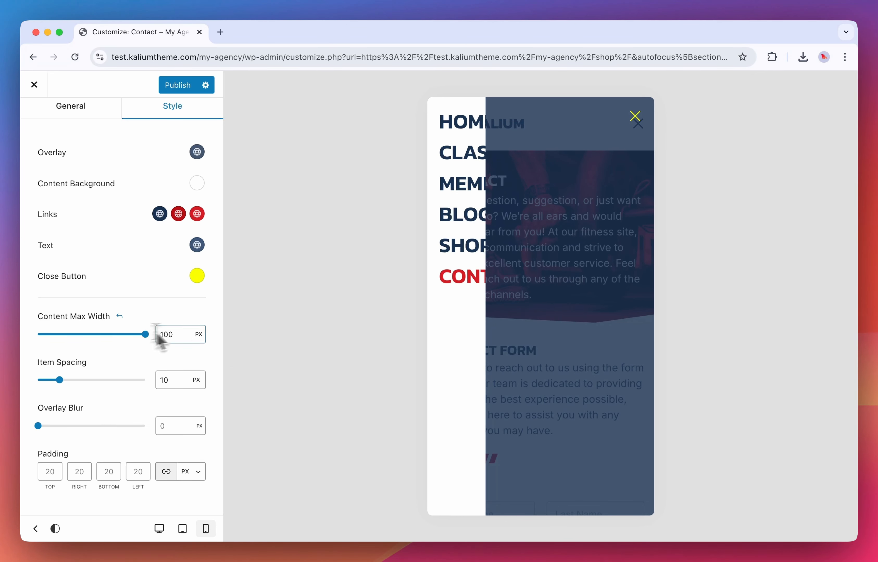
{"action": "left_click", "coordinate": [121, 318]}
Set the mobile menu's Overlay Blur to 2 px
{"action": "scroll", "coordinate": [143, 259], "scroll_direction": "up", "scroll_amount": 2}
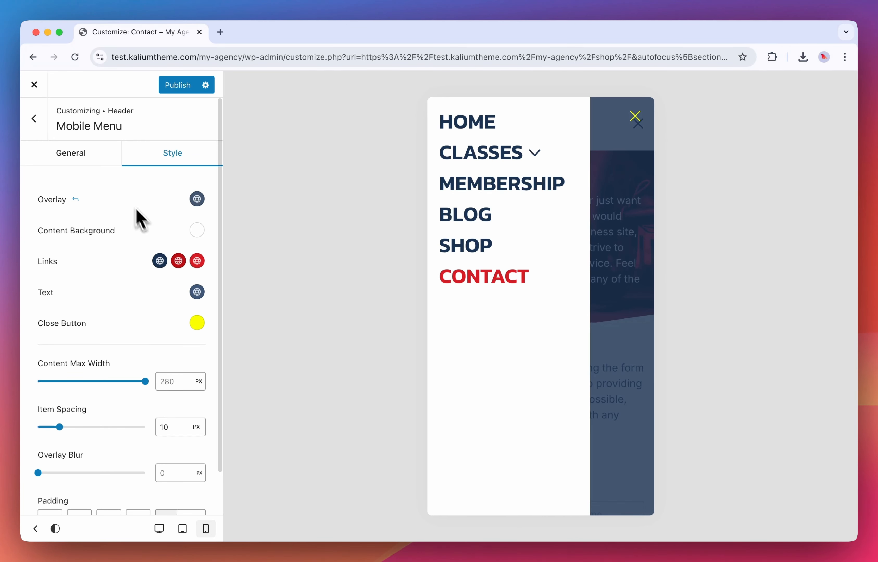
{"action": "scroll", "coordinate": [147, 343], "scroll_direction": "down", "scroll_amount": 2}
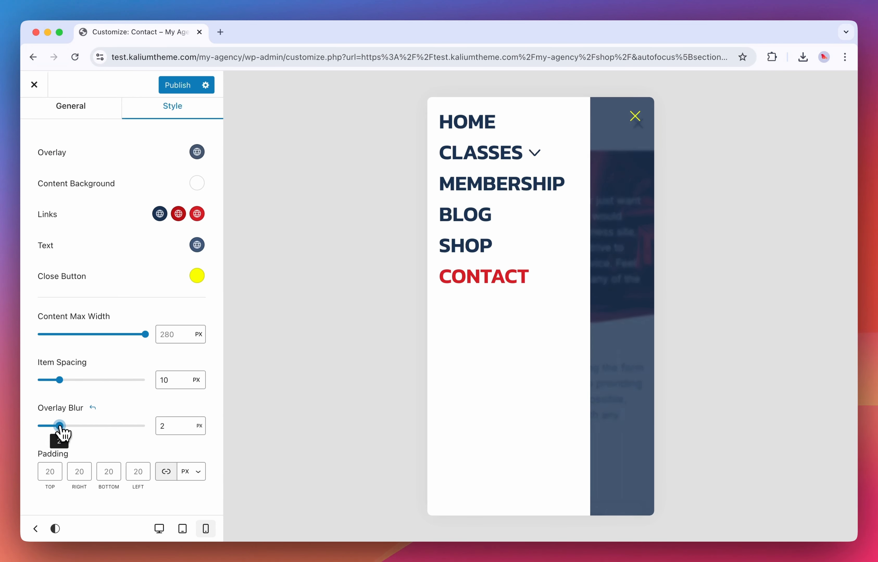